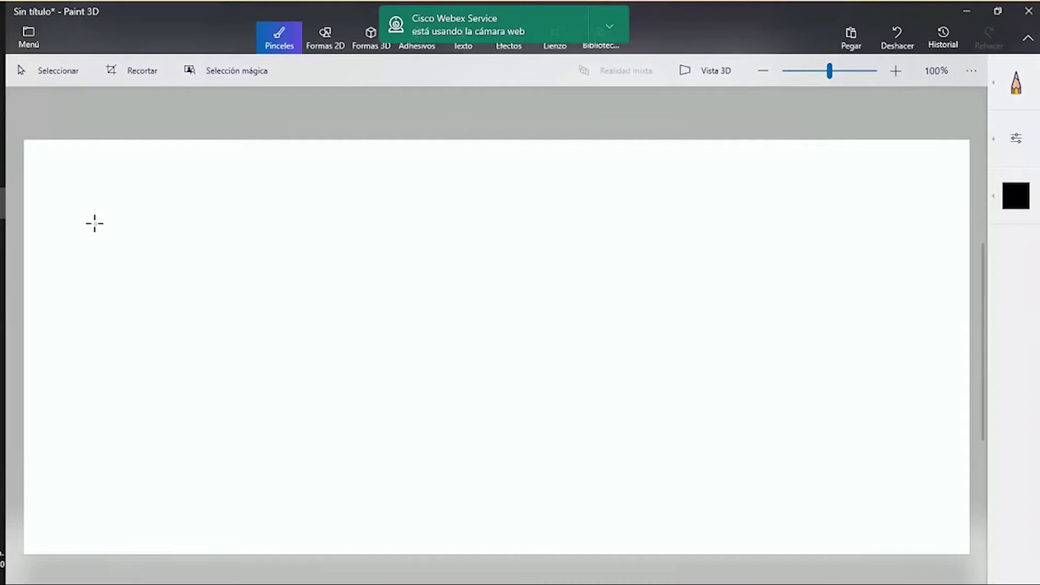
# Sketch a horizontal beam with a pinned support at its start and a roller support about two thirds along, leaving an overhang.
pyautogui.moveTo(99, 220); pyautogui.dragTo(402, 205)
pyautogui.moveTo(102, 215); pyautogui.dragTo(401, 205)
pyautogui.moveTo(100, 214)
pyautogui.mouseDown()
pyautogui.moveTo(132, 238)
pyautogui.moveTo(87, 246)
pyautogui.moveTo(130, 243)
pyautogui.mouseUp()
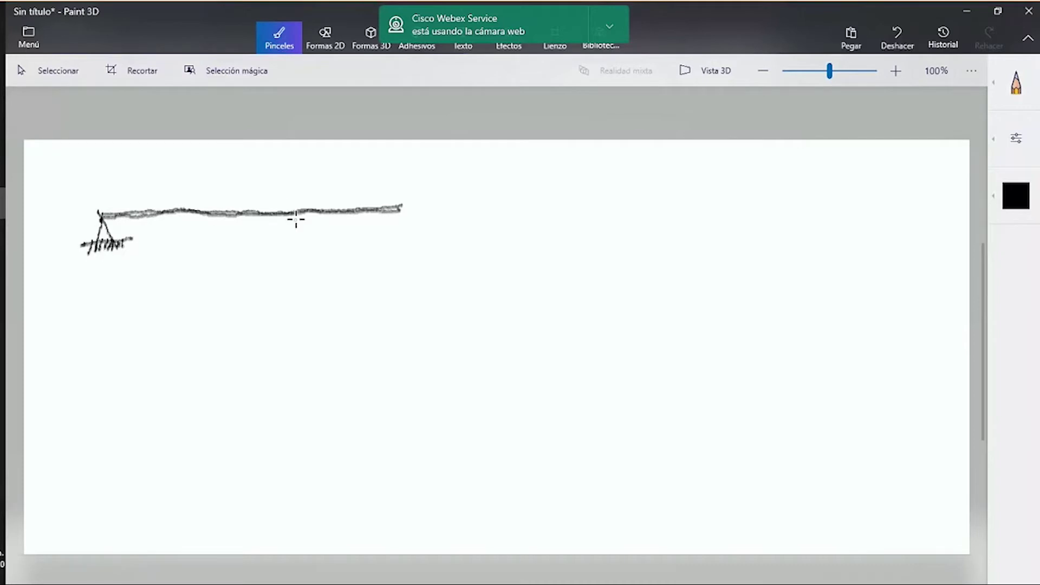
pyautogui.moveTo(295, 207); pyautogui.dragTo(291, 241)
pyautogui.moveTo(296, 216)
pyautogui.mouseDown()
pyautogui.moveTo(303, 237)
pyautogui.moveTo(290, 237)
pyautogui.moveTo(318, 237)
pyautogui.moveTo(281, 253)
pyautogui.moveTo(313, 261)
pyautogui.mouseUp()
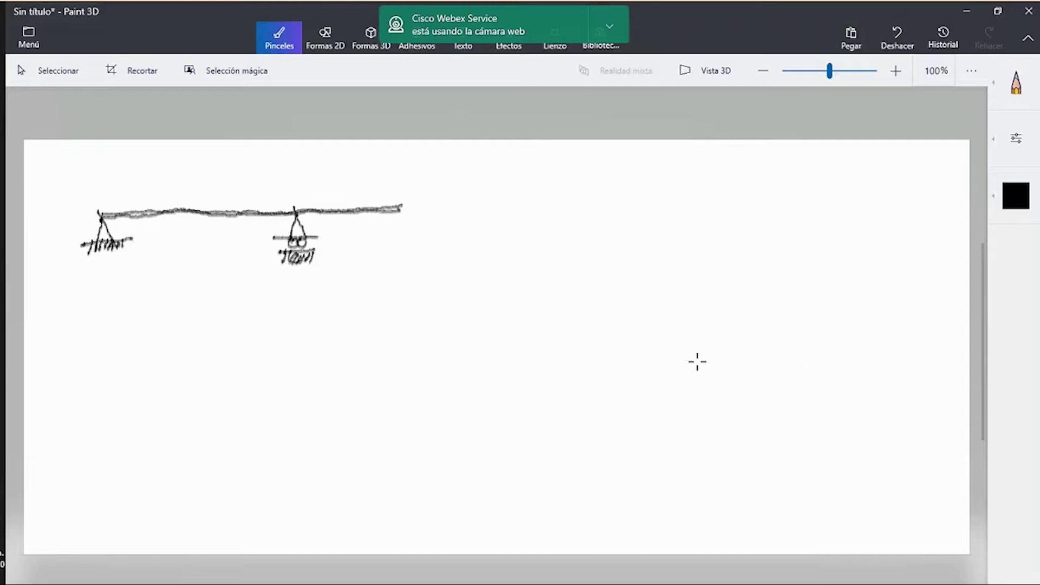
# Draw a dimension line with tick marks below the beam and label the main span 6 m and the overhang 2 m.
pyautogui.moveTo(102, 265); pyautogui.dragTo(101, 304)
pyautogui.moveTo(294, 270); pyautogui.dragTo(295, 307)
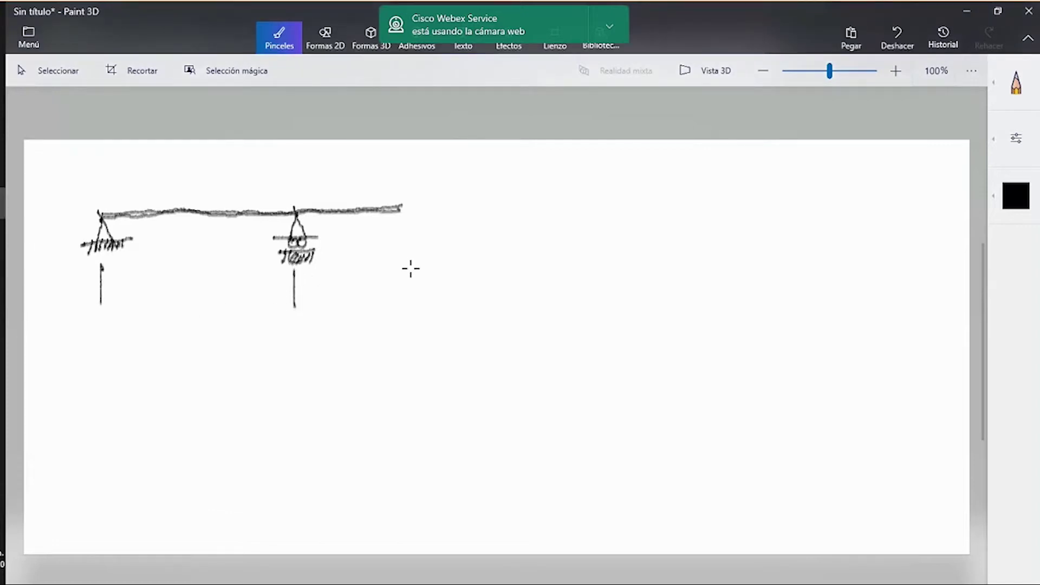
pyautogui.moveTo(401, 264); pyautogui.dragTo(401, 300)
pyautogui.moveTo(85, 281); pyautogui.dragTo(412, 278)
pyautogui.moveTo(103, 265); pyautogui.dragTo(97, 287)
pyautogui.moveTo(300, 272); pyautogui.dragTo(287, 290)
pyautogui.moveTo(407, 269); pyautogui.dragTo(396, 285)
pyautogui.moveTo(158, 289)
pyautogui.mouseDown()
pyautogui.moveTo(159, 307)
pyautogui.moveTo(195, 307)
pyautogui.mouseUp()
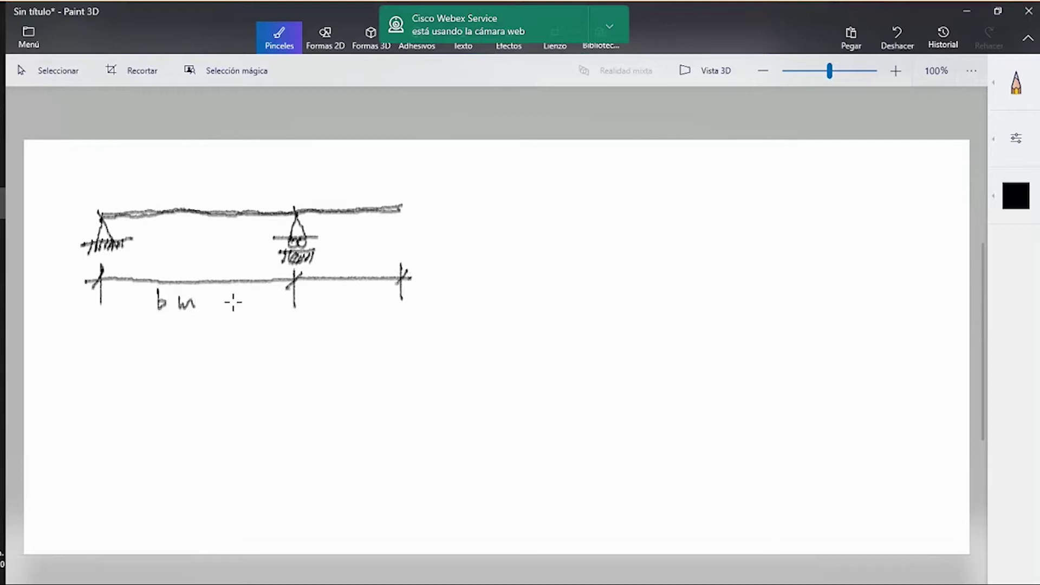
pyautogui.moveTo(293, 287)
pyautogui.mouseDown()
pyautogui.moveTo(294, 307)
pyautogui.moveTo(345, 303)
pyautogui.mouseUp()
pyautogui.moveTo(347, 303); pyautogui.dragTo(361, 302)
# Draw a distributed load over both beam segments and label each one 4 T/m.
pyautogui.moveTo(112, 185)
pyautogui.mouseDown()
pyautogui.moveTo(132, 196)
pyautogui.moveTo(393, 196)
pyautogui.mouseUp()
pyautogui.moveTo(156, 152)
pyautogui.mouseDown()
pyautogui.moveTo(158, 177)
pyautogui.moveTo(179, 160)
pyautogui.moveTo(184, 180)
pyautogui.moveTo(208, 173)
pyautogui.mouseUp()
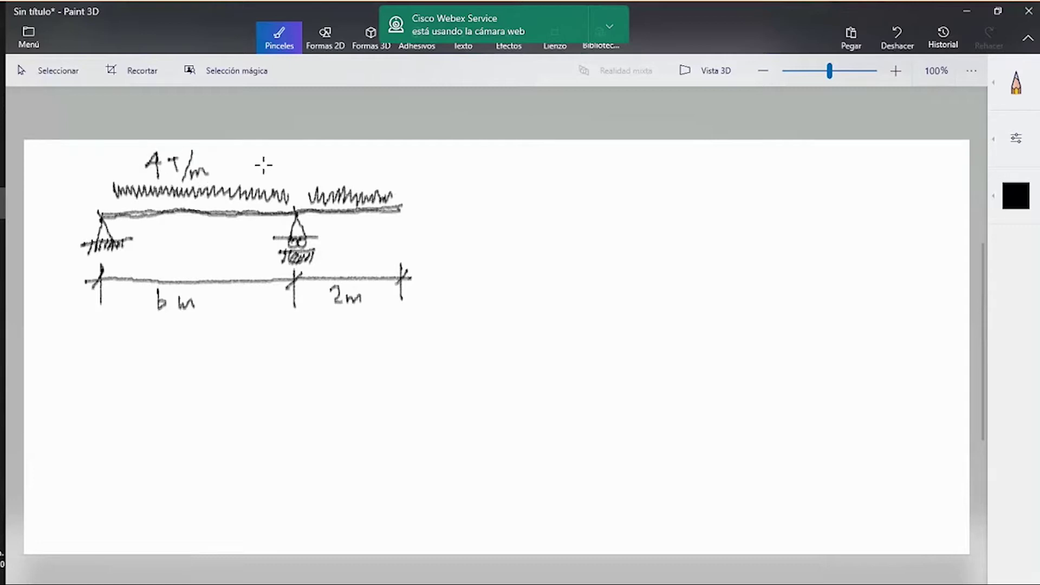
pyautogui.moveTo(328, 147)
pyautogui.mouseDown()
pyautogui.moveTo(316, 165)
pyautogui.moveTo(335, 163)
pyautogui.mouseUp()
pyautogui.moveTo(329, 154); pyautogui.dragTo(329, 178)
pyautogui.moveTo(339, 160)
pyautogui.mouseDown()
pyautogui.moveTo(353, 159)
pyautogui.moveTo(348, 184)
pyautogui.mouseUp()
pyautogui.moveTo(367, 147)
pyautogui.mouseDown()
pyautogui.moveTo(357, 180)
pyautogui.moveTo(377, 175)
pyautogui.mouseUp()
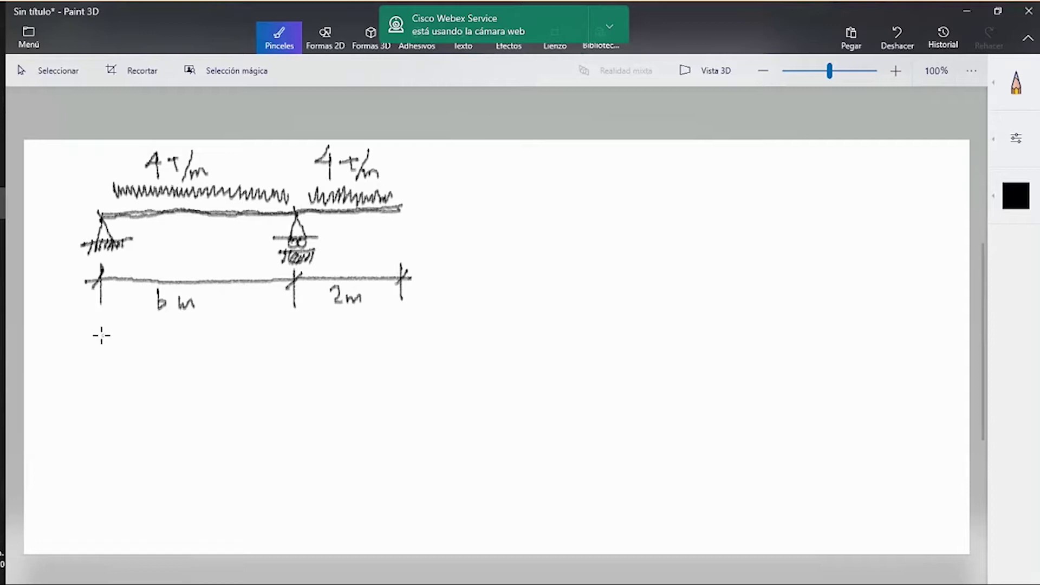
# Handwrite "MATERIAL: ACERO EST." below the beam's dimension line.
pyautogui.moveTo(102, 336)
pyautogui.mouseDown()
pyautogui.moveTo(101, 353)
pyautogui.moveTo(112, 328)
pyautogui.moveTo(125, 351)
pyautogui.moveTo(133, 344)
pyautogui.moveTo(142, 355)
pyautogui.moveTo(163, 341)
pyautogui.moveTo(171, 355)
pyautogui.moveTo(200, 357)
pyautogui.mouseUp()
pyautogui.click(209, 341)
pyautogui.click(209, 352)
pyautogui.moveTo(245, 330)
pyautogui.mouseDown()
pyautogui.moveTo(241, 362)
pyautogui.moveTo(256, 359)
pyautogui.moveTo(257, 346)
pyautogui.moveTo(265, 357)
pyautogui.moveTo(272, 341)
pyautogui.mouseUp()
pyautogui.moveTo(275, 341)
pyautogui.mouseDown()
pyautogui.moveTo(276, 358)
pyautogui.moveTo(287, 342)
pyautogui.mouseUp()
pyautogui.moveTo(310, 342); pyautogui.dragTo(309, 357)
pyautogui.moveTo(307, 358)
pyautogui.mouseDown()
pyautogui.moveTo(318, 356)
pyautogui.moveTo(318, 341)
pyautogui.moveTo(334, 377)
pyautogui.mouseUp()
pyautogui.moveTo(327, 336); pyautogui.dragTo(341, 335)
pyautogui.click(343, 361)
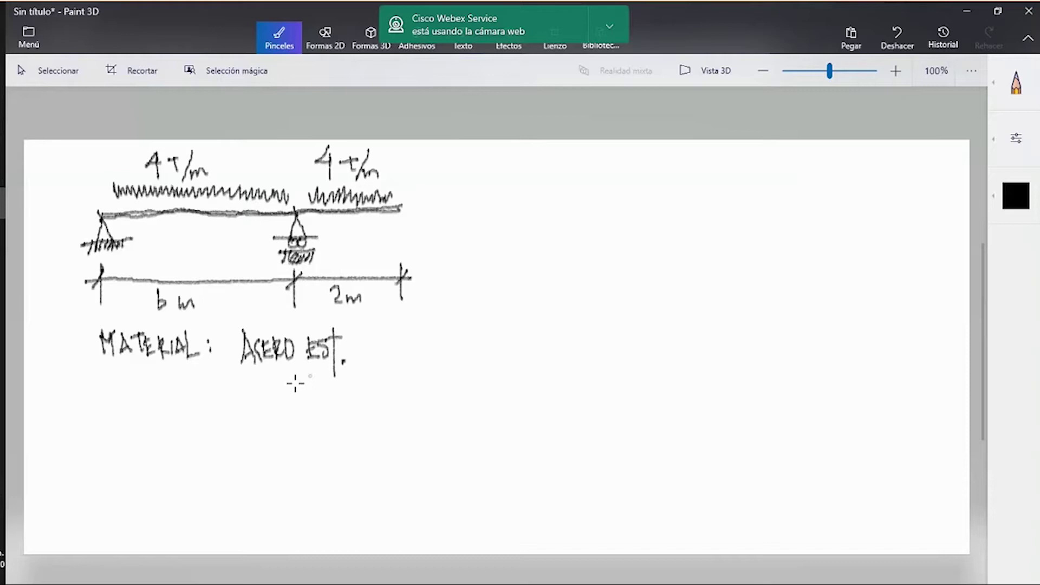
# Write the steel's elastic modulus below the material note as Ea = 20,000,000 T/m², with 2000 000 kg/cm² on the line beneath.
pyautogui.moveTo(226, 371); pyautogui.dragTo(228, 404)
pyautogui.moveTo(228, 402); pyautogui.dragTo(240, 401)
pyautogui.moveTo(228, 390)
pyautogui.mouseDown()
pyautogui.moveTo(238, 377)
pyautogui.moveTo(245, 404)
pyautogui.moveTo(271, 389)
pyautogui.mouseUp()
pyautogui.moveTo(260, 397)
pyautogui.mouseDown()
pyautogui.moveTo(301, 395)
pyautogui.moveTo(307, 379)
pyautogui.moveTo(379, 386)
pyautogui.moveTo(319, 406)
pyautogui.moveTo(360, 404)
pyautogui.mouseUp()
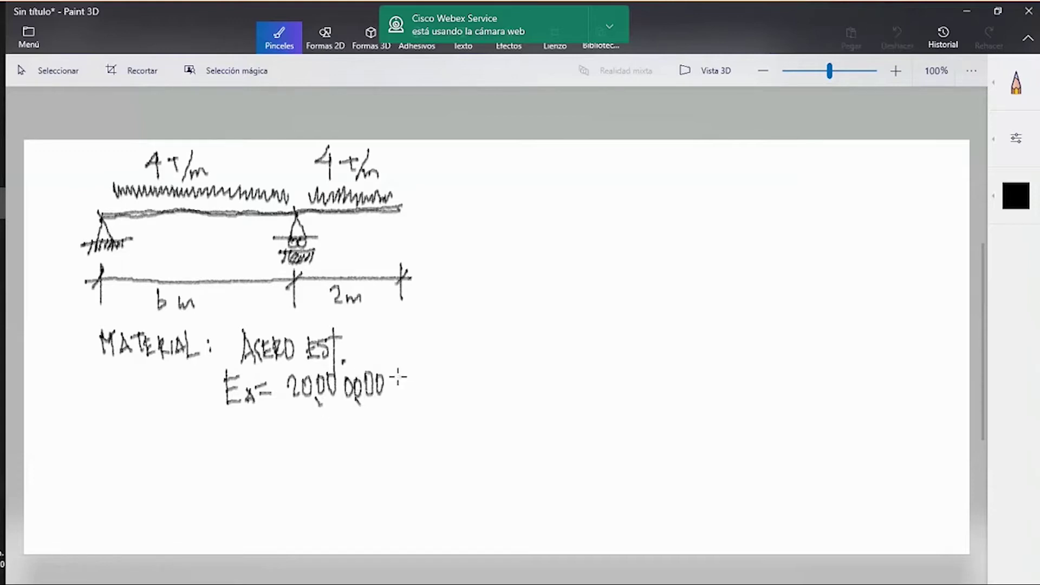
pyautogui.moveTo(397, 376); pyautogui.dragTo(407, 373)
pyautogui.moveTo(401, 375)
pyautogui.mouseDown()
pyautogui.moveTo(401, 399)
pyautogui.moveTo(410, 398)
pyautogui.mouseUp()
pyautogui.moveTo(411, 391)
pyautogui.mouseDown()
pyautogui.moveTo(433, 394)
pyautogui.moveTo(431, 378)
pyautogui.moveTo(440, 386)
pyautogui.mouseUp()
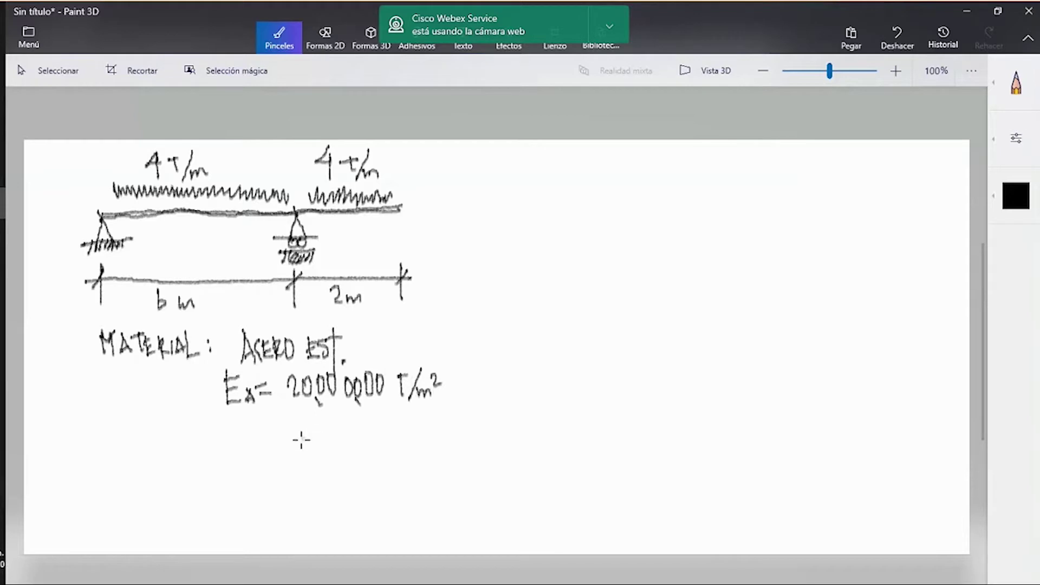
pyautogui.moveTo(261, 427)
pyautogui.mouseDown()
pyautogui.moveTo(299, 417)
pyautogui.moveTo(304, 429)
pyautogui.moveTo(318, 412)
pyautogui.mouseUp()
pyautogui.moveTo(328, 412)
pyautogui.mouseDown()
pyautogui.moveTo(325, 422)
pyautogui.moveTo(330, 412)
pyautogui.moveTo(384, 413)
pyautogui.moveTo(428, 427)
pyautogui.moveTo(417, 433)
pyautogui.moveTo(451, 410)
pyautogui.moveTo(436, 427)
pyautogui.mouseUp()
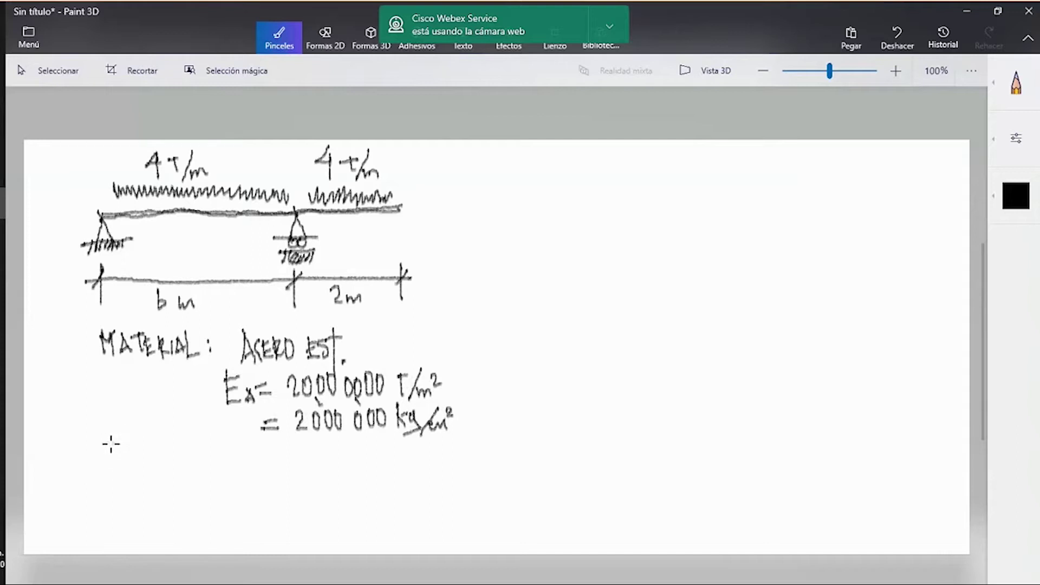
# Handwrite the heading "SECCION TRANSVERSAL" below the modulus values.
pyautogui.moveTo(110, 440)
pyautogui.mouseDown()
pyautogui.moveTo(103, 458)
pyautogui.moveTo(149, 454)
pyautogui.mouseUp()
pyautogui.moveTo(152, 442)
pyautogui.mouseDown()
pyautogui.moveTo(158, 457)
pyautogui.moveTo(163, 447)
pyautogui.mouseUp()
pyautogui.moveTo(167, 457); pyautogui.dragTo(178, 440)
pyautogui.moveTo(206, 446)
pyautogui.mouseDown()
pyautogui.moveTo(221, 443)
pyautogui.moveTo(232, 461)
pyautogui.mouseUp()
pyautogui.moveTo(232, 448)
pyautogui.mouseDown()
pyautogui.moveTo(239, 463)
pyautogui.moveTo(260, 465)
pyautogui.moveTo(274, 451)
pyautogui.moveTo(287, 461)
pyautogui.moveTo(293, 449)
pyautogui.mouseUp()
pyautogui.moveTo(294, 451); pyautogui.dragTo(300, 463)
pyautogui.moveTo(294, 457)
pyautogui.mouseDown()
pyautogui.moveTo(303, 466)
pyautogui.moveTo(362, 459)
pyautogui.mouseUp()
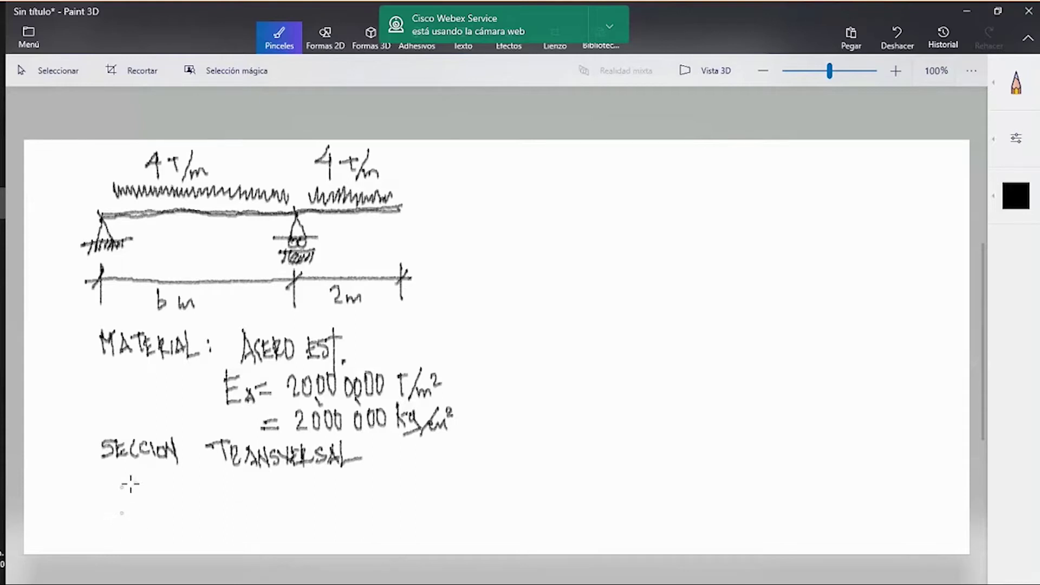
# Sketch a hollow rectangular section under the cross-section heading, with dimension lines for its height and width.
pyautogui.moveTo(127, 476)
pyautogui.mouseDown()
pyautogui.moveTo(128, 539)
pyautogui.moveTo(147, 476)
pyautogui.moveTo(167, 475)
pyautogui.moveTo(164, 545)
pyautogui.moveTo(146, 536)
pyautogui.moveTo(171, 535)
pyautogui.mouseUp()
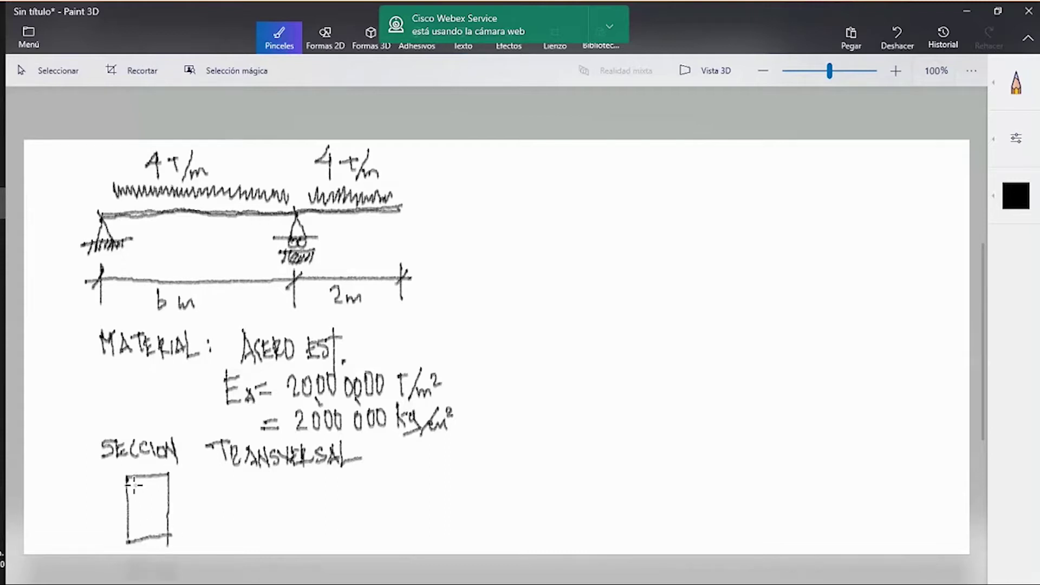
pyautogui.moveTo(132, 486)
pyautogui.mouseDown()
pyautogui.moveTo(132, 535)
pyautogui.moveTo(162, 484)
pyautogui.moveTo(161, 521)
pyautogui.moveTo(128, 536)
pyautogui.mouseUp()
pyautogui.moveTo(183, 474)
pyautogui.mouseDown()
pyautogui.moveTo(206, 474)
pyautogui.moveTo(196, 541)
pyautogui.mouseUp()
pyautogui.moveTo(185, 539)
pyautogui.mouseDown()
pyautogui.moveTo(204, 539)
pyautogui.moveTo(195, 543)
pyautogui.mouseUp()
pyautogui.moveTo(200, 467); pyautogui.dragTo(190, 483)
pyautogui.moveTo(130, 550); pyautogui.dragTo(162, 543)
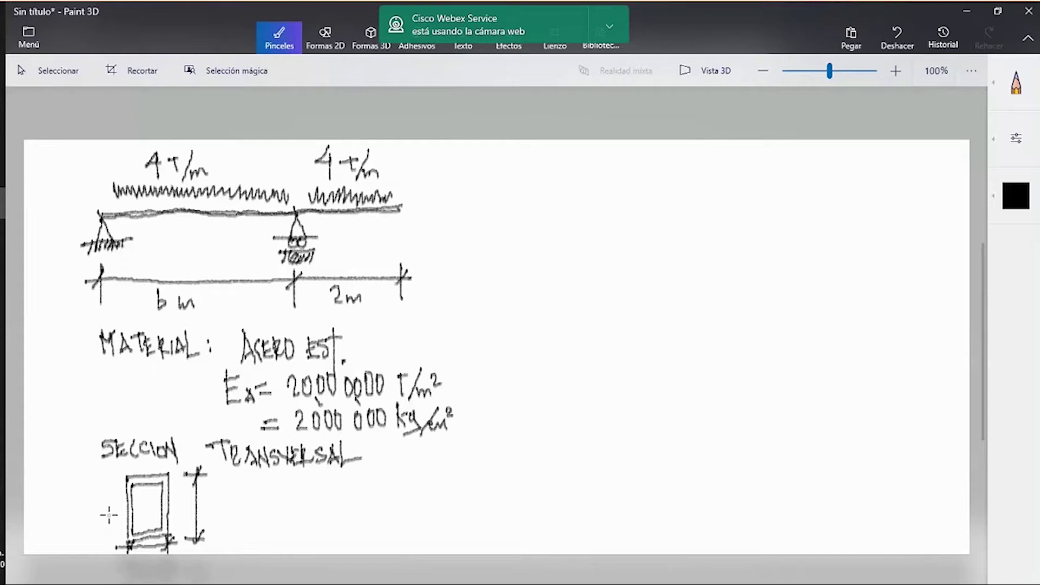
# Label the hollow section's height 0.30 m and width 0.15 m, and mark its wall thickness as 0.005 m.
pyautogui.moveTo(210, 499)
pyautogui.mouseDown()
pyautogui.moveTo(207, 512)
pyautogui.moveTo(224, 499)
pyautogui.mouseUp()
pyautogui.click(217, 513)
pyautogui.moveTo(230, 501); pyautogui.dragTo(230, 502)
pyautogui.moveTo(240, 508); pyautogui.dragTo(250, 517)
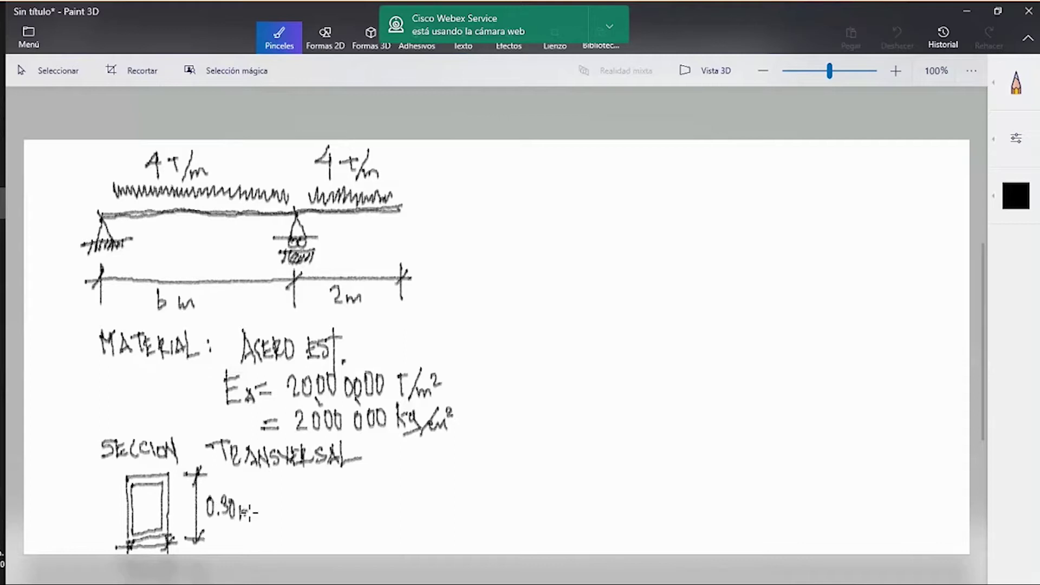
pyautogui.moveTo(67, 527)
pyautogui.mouseDown()
pyautogui.moveTo(83, 543)
pyautogui.moveTo(111, 543)
pyautogui.mouseUp()
pyautogui.click(76, 541)
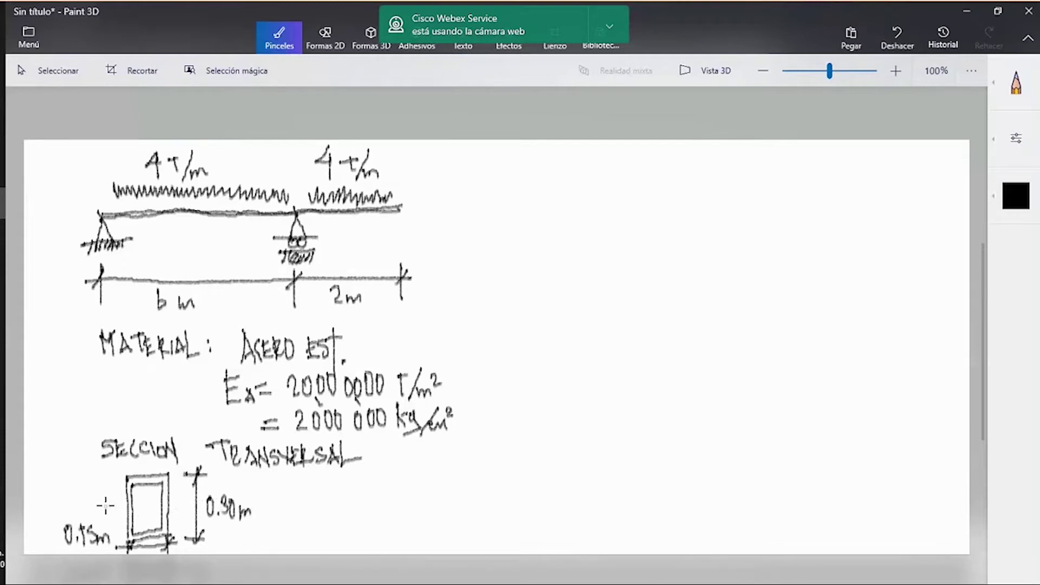
pyautogui.moveTo(100, 507); pyautogui.dragTo(149, 502)
pyautogui.moveTo(65, 483)
pyautogui.mouseDown()
pyautogui.moveTo(68, 496)
pyautogui.moveTo(116, 490)
pyautogui.mouseUp()
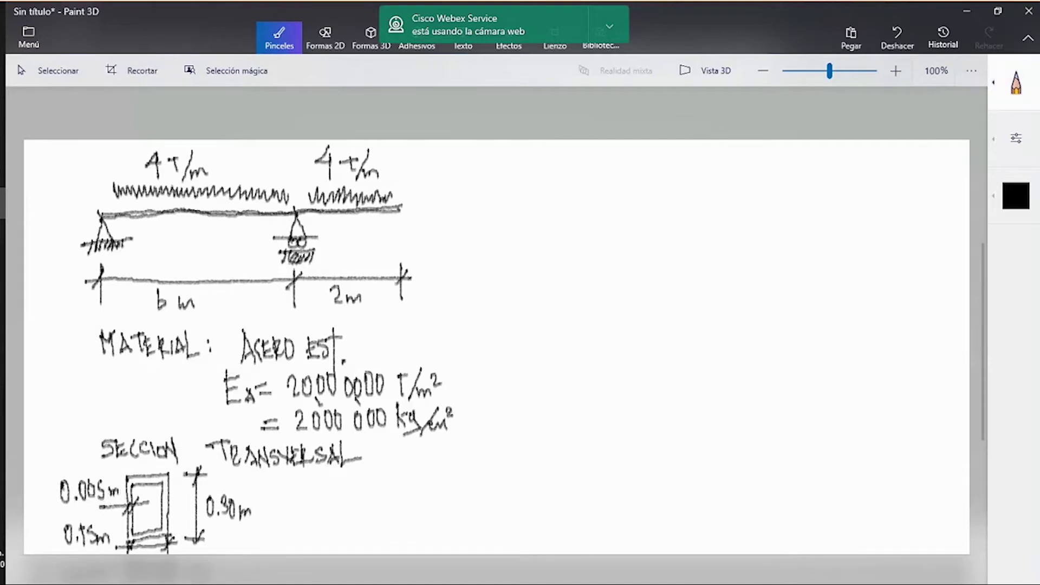
# Add the section dimensions in centimetres in dark red: 30 cm height, 15 cm width and 0.5 cm thickness.
pyautogui.click(1016, 195)
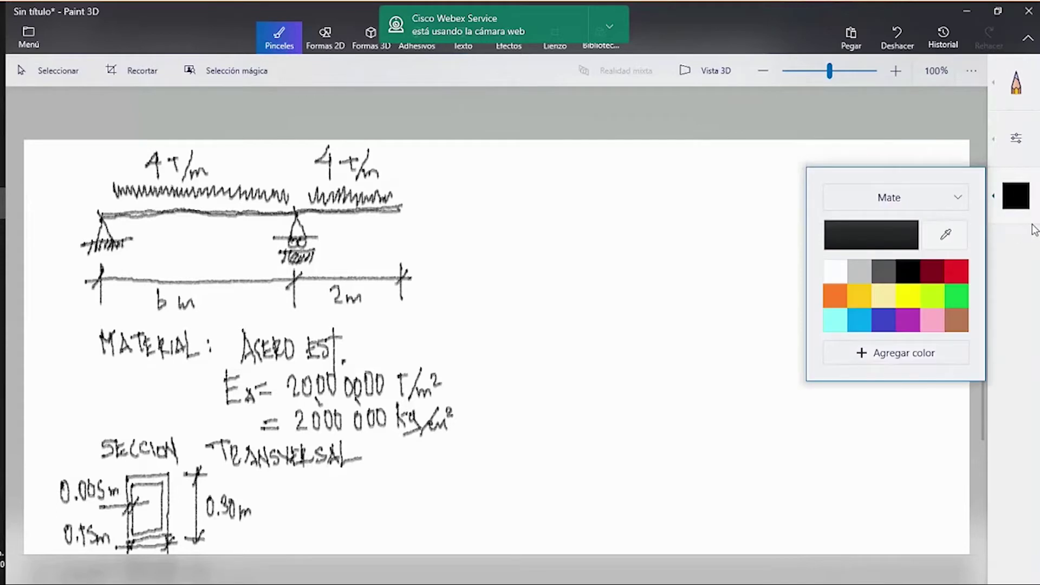
pyautogui.click(932, 271)
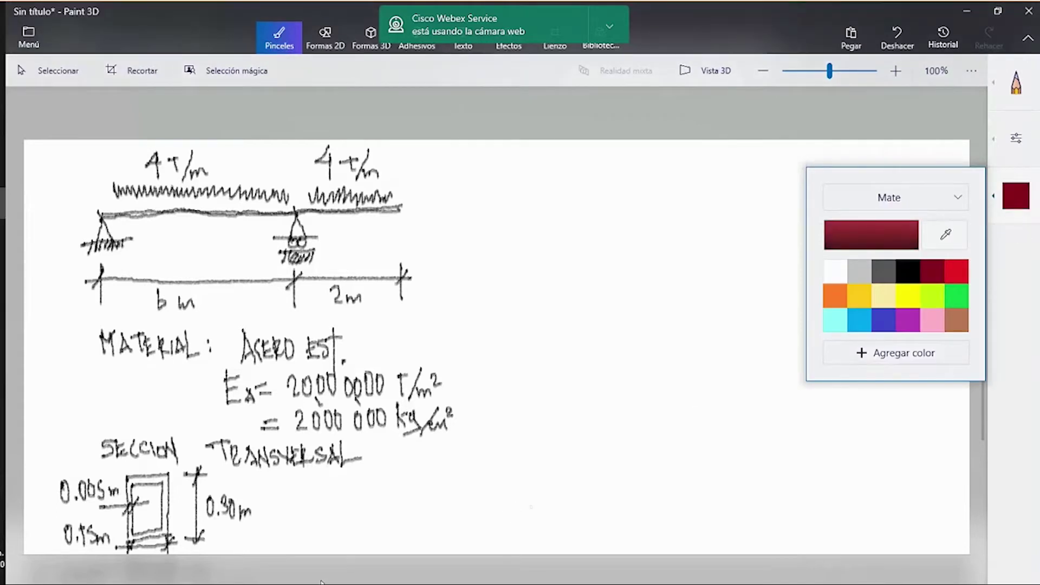
pyautogui.click(218, 523)
pyautogui.moveTo(220, 522); pyautogui.dragTo(257, 535)
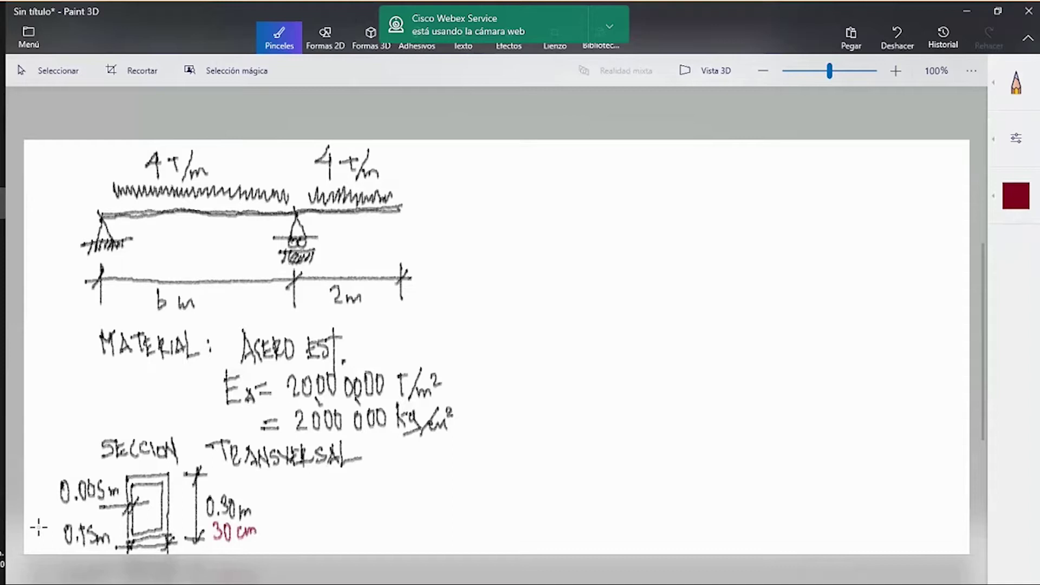
pyautogui.moveTo(34, 526); pyautogui.dragTo(35, 536)
pyautogui.moveTo(38, 525)
pyautogui.mouseDown()
pyautogui.moveTo(39, 540)
pyautogui.moveTo(63, 538)
pyautogui.mouseUp()
pyautogui.moveTo(76, 462); pyautogui.dragTo(82, 473)
pyautogui.moveTo(85, 463)
pyautogui.mouseDown()
pyautogui.moveTo(89, 475)
pyautogui.moveTo(96, 463)
pyautogui.moveTo(116, 470)
pyautogui.mouseUp()
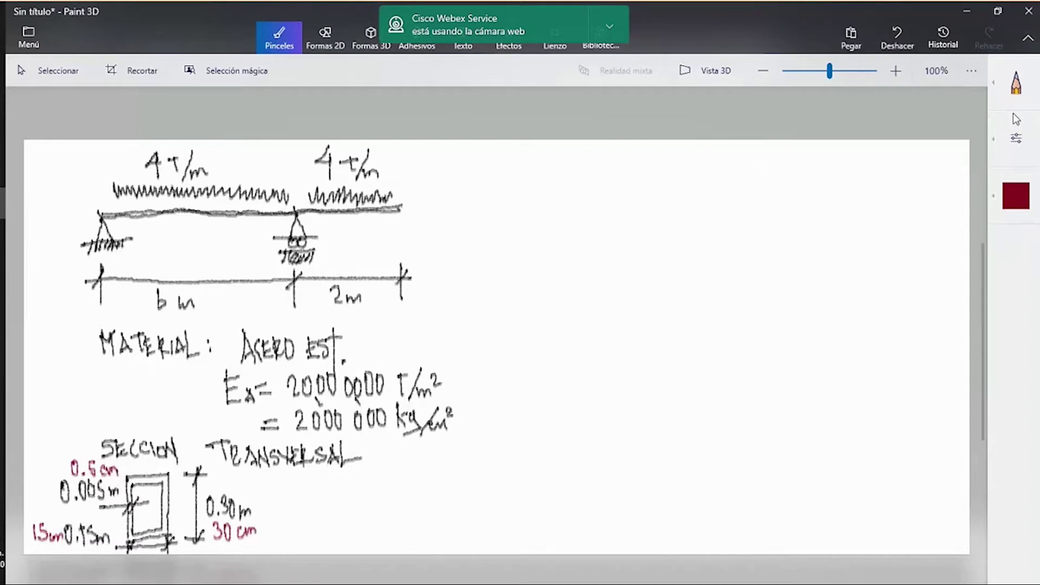
# Switch the colour back to black, hatch the hollow section's walls and write "HSS" beside the section.
pyautogui.click(1015, 195)
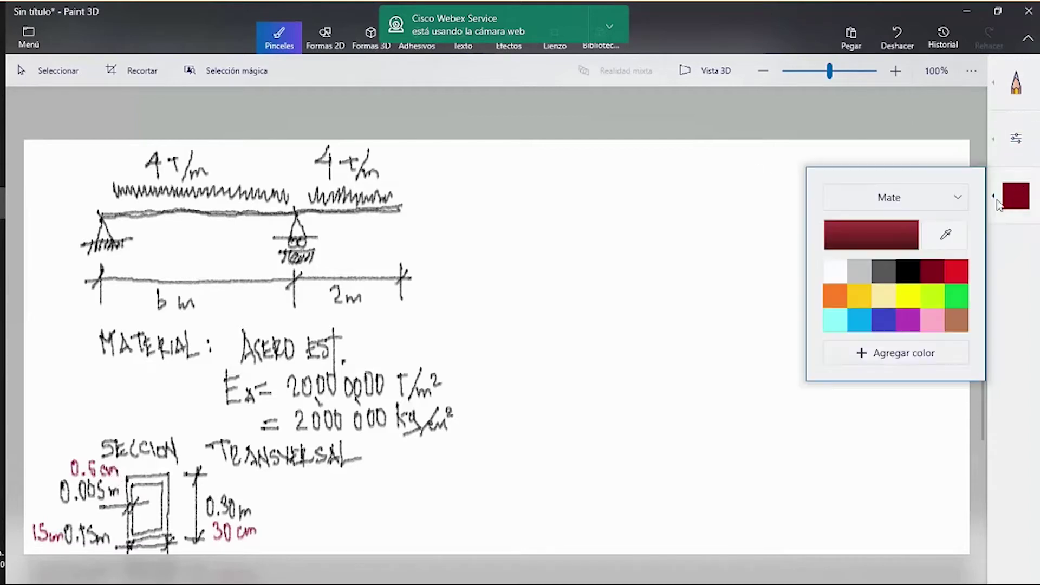
pyautogui.click(910, 270)
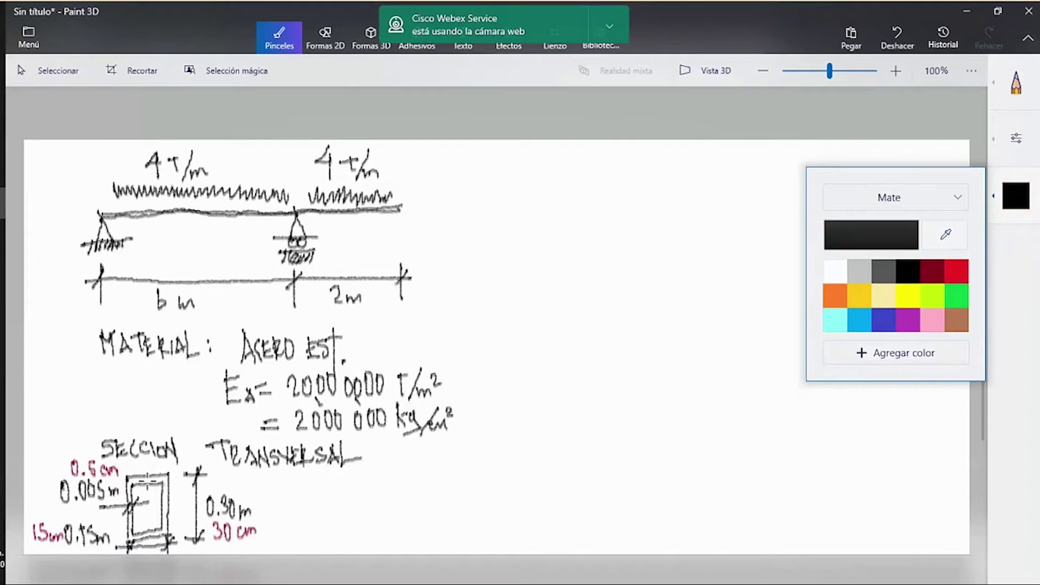
pyautogui.moveTo(128, 477)
pyautogui.mouseDown()
pyautogui.moveTo(163, 476)
pyautogui.moveTo(167, 521)
pyautogui.moveTo(156, 539)
pyautogui.moveTo(129, 538)
pyautogui.moveTo(133, 479)
pyautogui.moveTo(143, 480)
pyautogui.mouseUp()
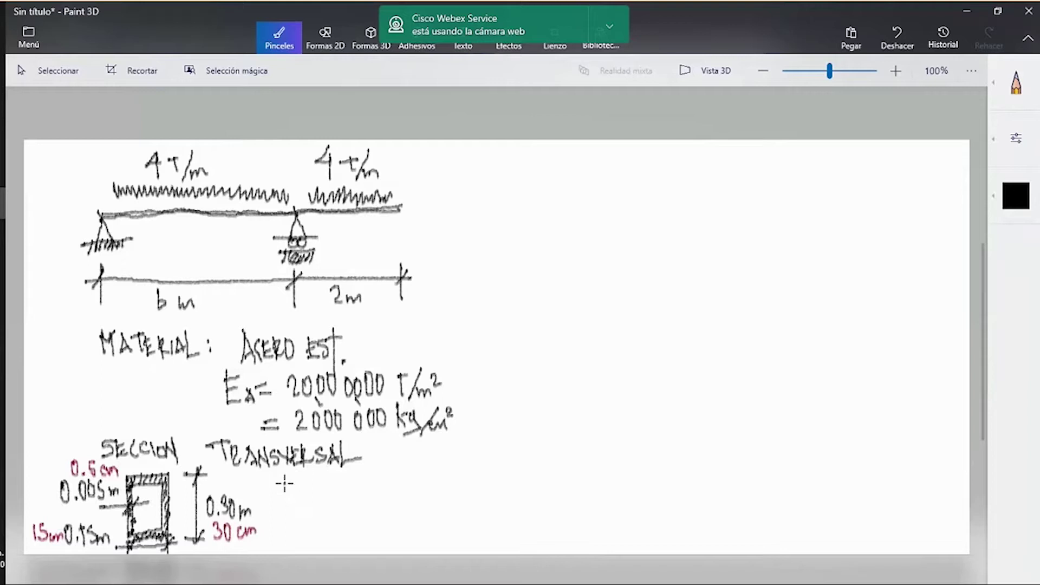
pyautogui.moveTo(285, 483)
pyautogui.mouseDown()
pyautogui.moveTo(286, 517)
pyautogui.moveTo(287, 497)
pyautogui.mouseUp()
pyautogui.moveTo(301, 485)
pyautogui.mouseDown()
pyautogui.moveTo(301, 514)
pyautogui.moveTo(322, 508)
pyautogui.moveTo(317, 522)
pyautogui.mouseUp()
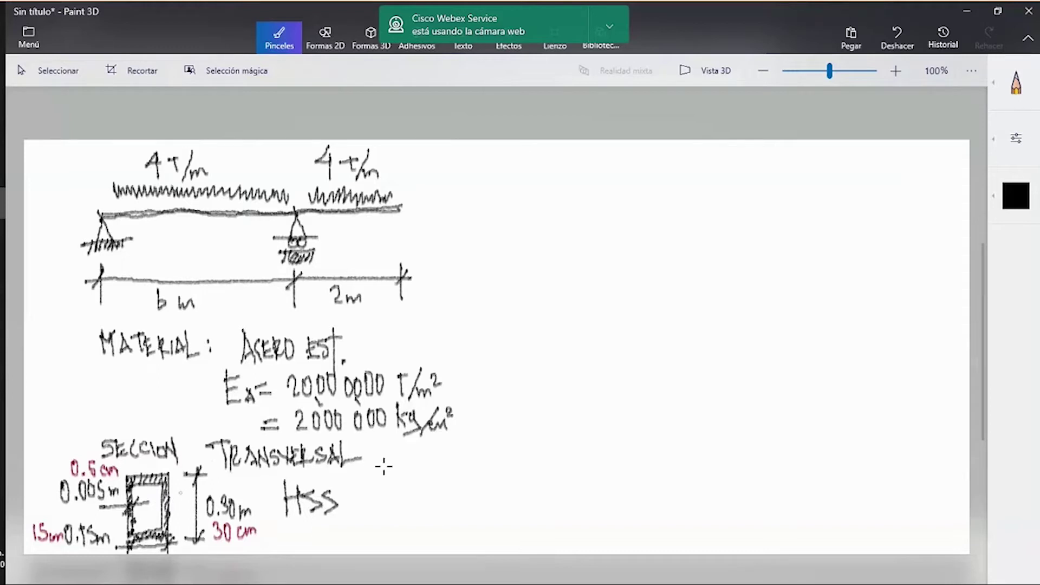
pyautogui.moveTo(378, 478)
pyautogui.mouseDown()
pyautogui.moveTo(390, 510)
pyautogui.moveTo(415, 499)
pyautogui.mouseUp()
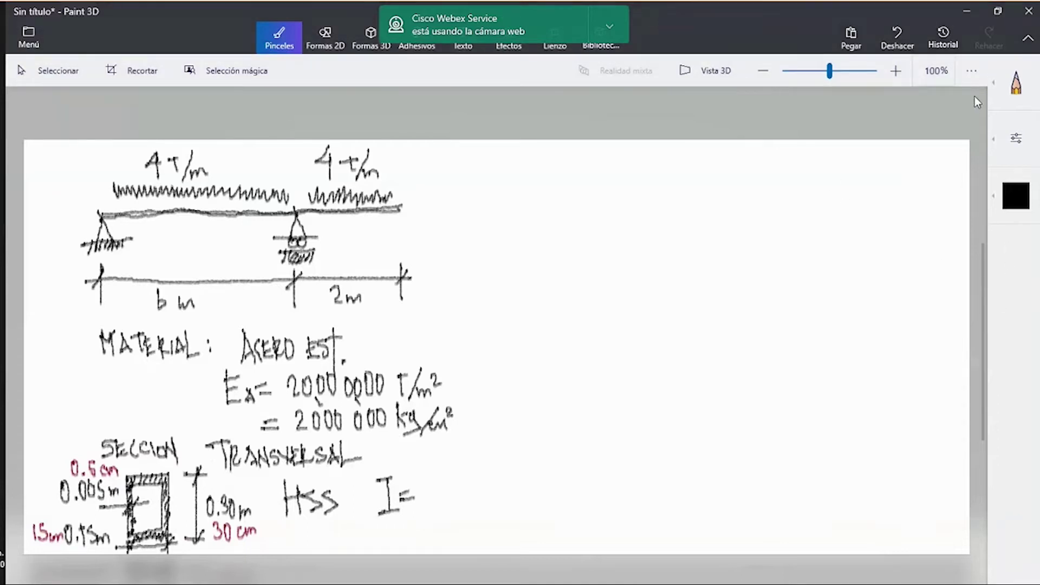
pyautogui.click(897, 38)
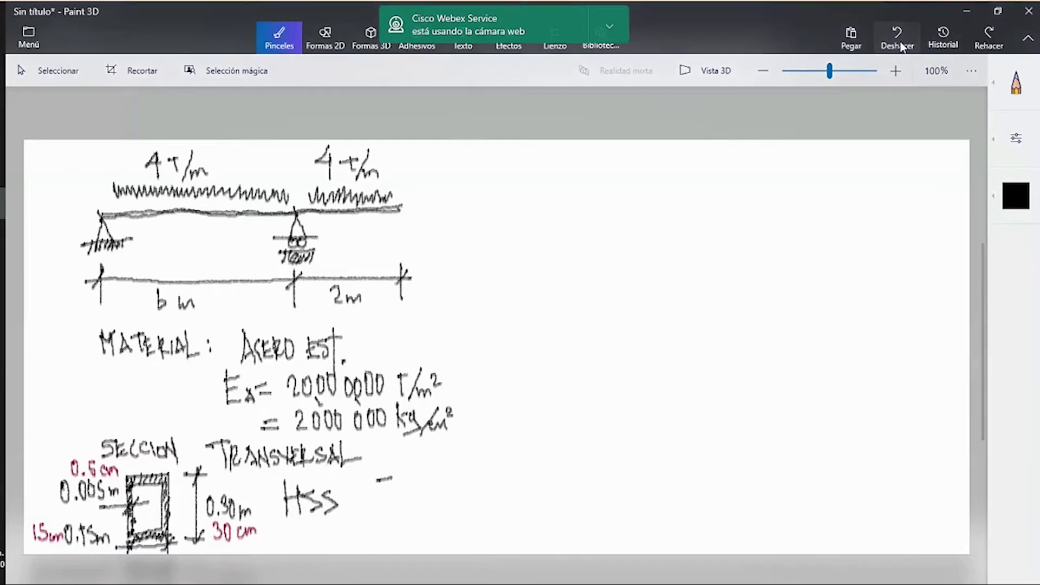
pyautogui.click(900, 43)
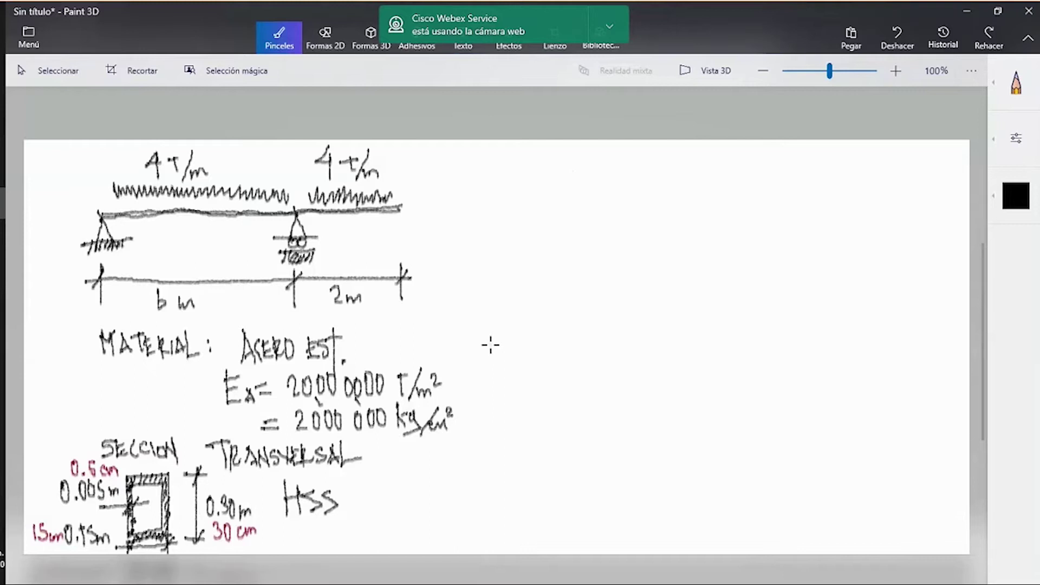
# Add thousands separators to the 2,000,000 kg/cm² modulus value and reselect the pencil brush.
pyautogui.moveTo(352, 426); pyautogui.dragTo(350, 437)
pyautogui.click(1016, 82)
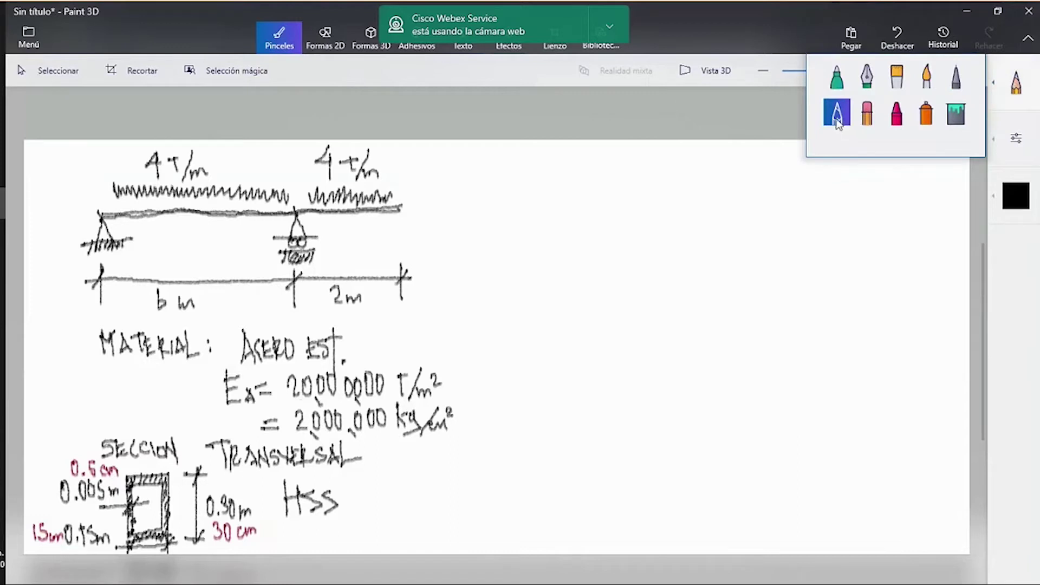
pyautogui.click(836, 115)
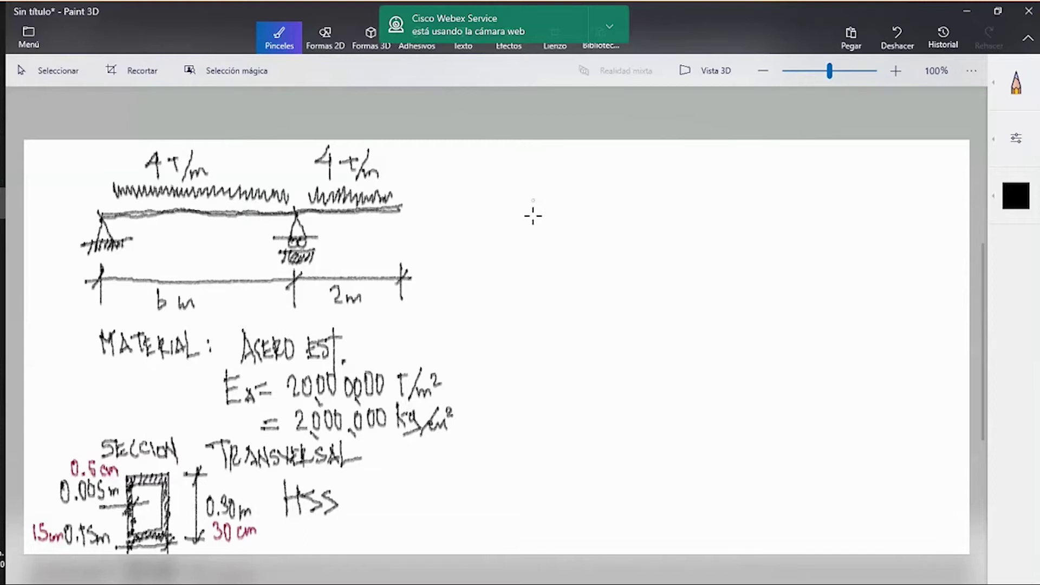
# Start a list in the blank area beside the beam with a dash and the handwritten item "SISTEMA UNIDADES".
pyautogui.moveTo(509, 195); pyautogui.dragTo(544, 193)
pyautogui.moveTo(562, 183); pyautogui.dragTo(556, 198)
pyautogui.moveTo(569, 181)
pyautogui.mouseDown()
pyautogui.moveTo(574, 196)
pyautogui.moveTo(595, 200)
pyautogui.mouseUp()
pyautogui.moveTo(585, 180)
pyautogui.mouseDown()
pyautogui.moveTo(610, 199)
pyautogui.moveTo(608, 188)
pyautogui.moveTo(630, 194)
pyautogui.moveTo(679, 178)
pyautogui.moveTo(684, 196)
pyautogui.moveTo(701, 189)
pyautogui.moveTo(690, 192)
pyautogui.mouseUp()
pyautogui.moveTo(703, 195); pyautogui.dragTo(727, 195)
pyautogui.moveTo(726, 180); pyautogui.dragTo(727, 194)
pyautogui.moveTo(740, 173)
pyautogui.mouseDown()
pyautogui.moveTo(742, 188)
pyautogui.moveTo(752, 174)
pyautogui.mouseUp()
pyautogui.moveTo(741, 185); pyautogui.dragTo(750, 184)
pyautogui.moveTo(742, 193); pyautogui.dragTo(770, 187)
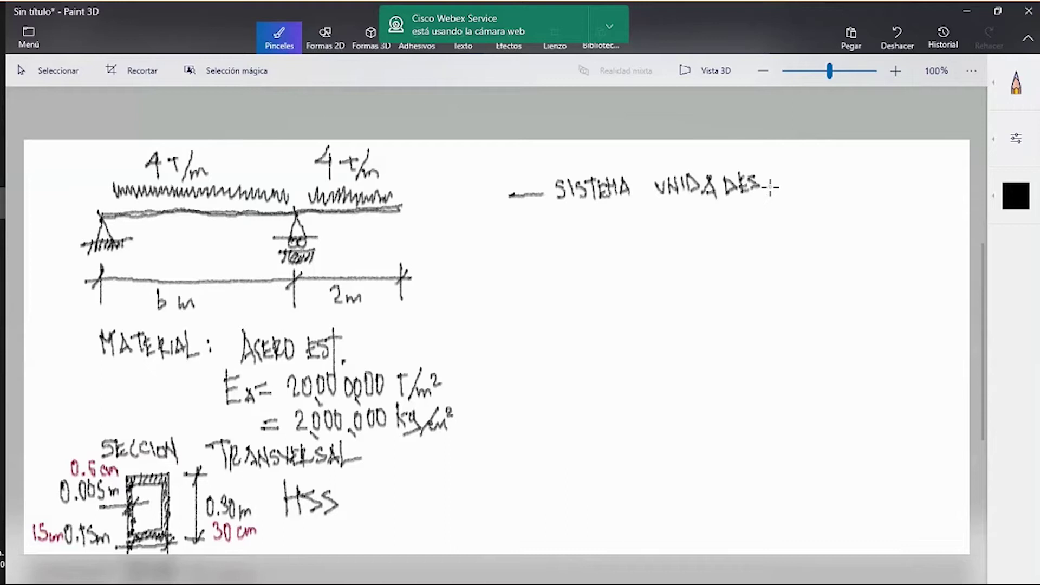
# Complete the unit system item with the handwritten value "METRICO".
pyautogui.moveTo(803, 168); pyautogui.dragTo(805, 192)
pyautogui.moveTo(804, 170); pyautogui.dragTo(822, 187)
pyautogui.moveTo(826, 176); pyautogui.dragTo(827, 191)
pyautogui.moveTo(833, 175); pyautogui.dragTo(857, 187)
pyautogui.moveTo(859, 173)
pyautogui.mouseDown()
pyautogui.moveTo(860, 187)
pyautogui.moveTo(872, 188)
pyautogui.moveTo(881, 173)
pyautogui.mouseUp()
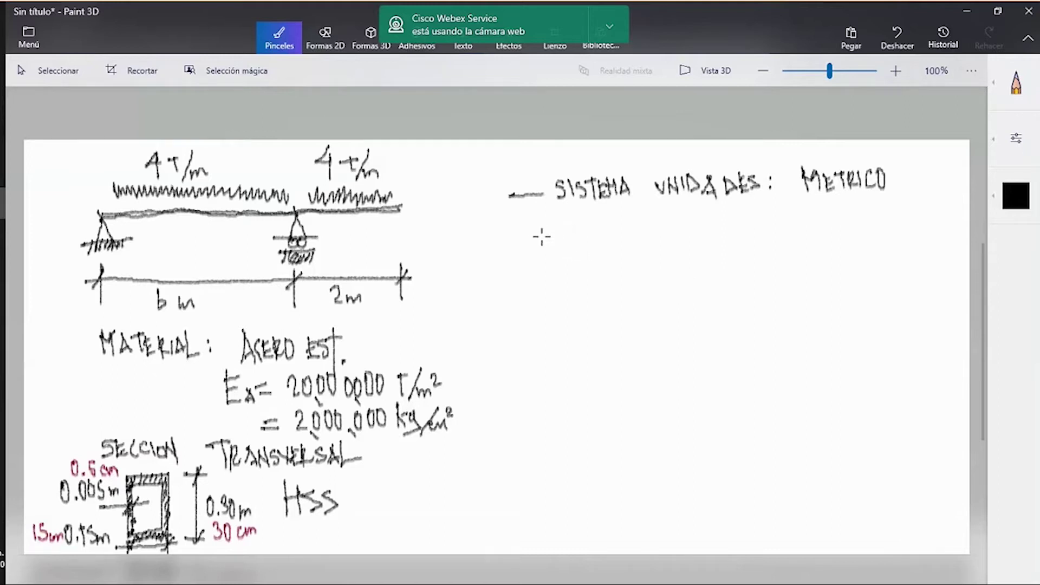
# Add a second dashed list item "GEOMETRIA:" with the bulleted entry "NUDOS".
pyautogui.moveTo(509, 236)
pyautogui.mouseDown()
pyautogui.moveTo(574, 243)
pyautogui.moveTo(634, 222)
pyautogui.moveTo(647, 239)
pyautogui.moveTo(651, 223)
pyautogui.moveTo(677, 222)
pyautogui.moveTo(671, 238)
pyautogui.moveTo(686, 230)
pyautogui.moveTo(702, 242)
pyautogui.mouseUp()
pyautogui.click(707, 224)
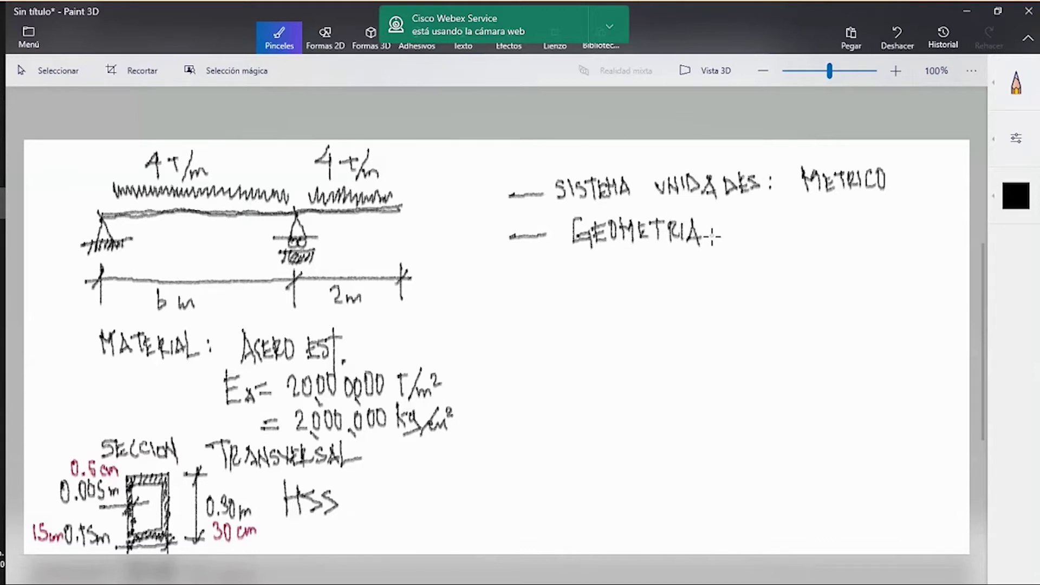
pyautogui.click(707, 235)
pyautogui.moveTo(735, 239); pyautogui.dragTo(740, 231)
pyautogui.moveTo(754, 240)
pyautogui.mouseDown()
pyautogui.moveTo(754, 222)
pyautogui.moveTo(773, 239)
pyautogui.mouseUp()
pyautogui.moveTo(773, 240)
pyautogui.mouseDown()
pyautogui.moveTo(775, 221)
pyautogui.moveTo(792, 222)
pyautogui.moveTo(796, 239)
pyautogui.mouseUp()
pyautogui.moveTo(805, 223); pyautogui.dragTo(804, 237)
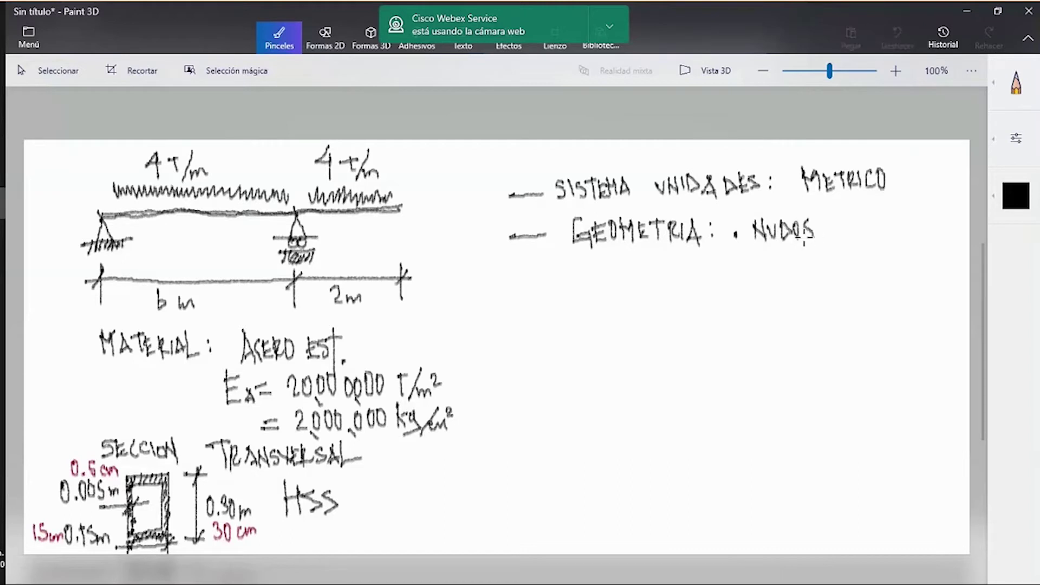
# Add the bulleted entry "MIEMBROS" below "NUDOS" in the geometry item.
pyautogui.click(741, 269)
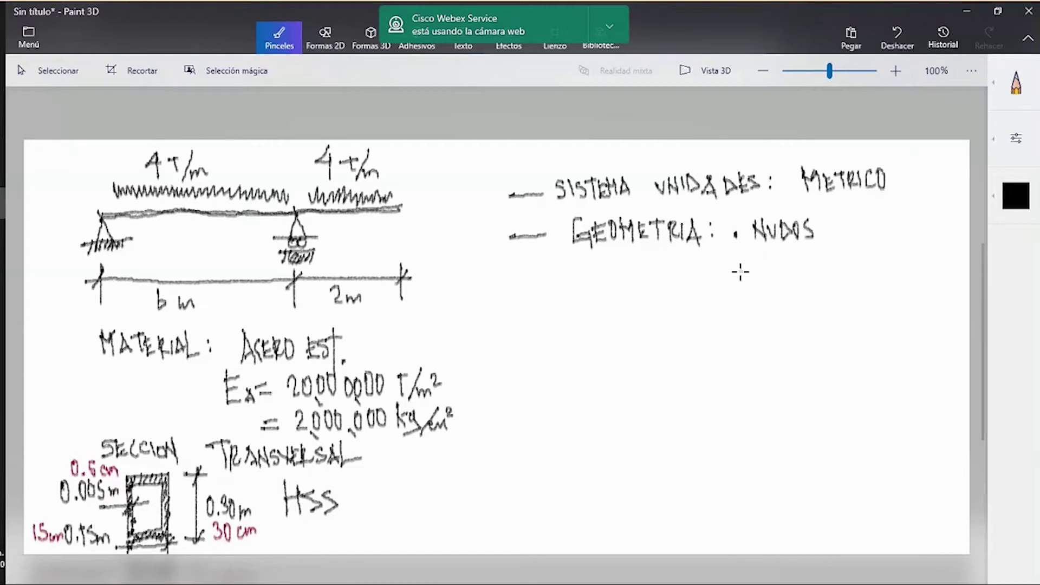
pyautogui.moveTo(752, 276); pyautogui.dragTo(770, 275)
pyautogui.moveTo(776, 257); pyautogui.dragTo(775, 276)
pyautogui.moveTo(781, 256); pyautogui.dragTo(819, 278)
pyautogui.moveTo(818, 260)
pyautogui.mouseDown()
pyautogui.moveTo(829, 278)
pyautogui.moveTo(837, 262)
pyautogui.moveTo(842, 276)
pyautogui.mouseUp()
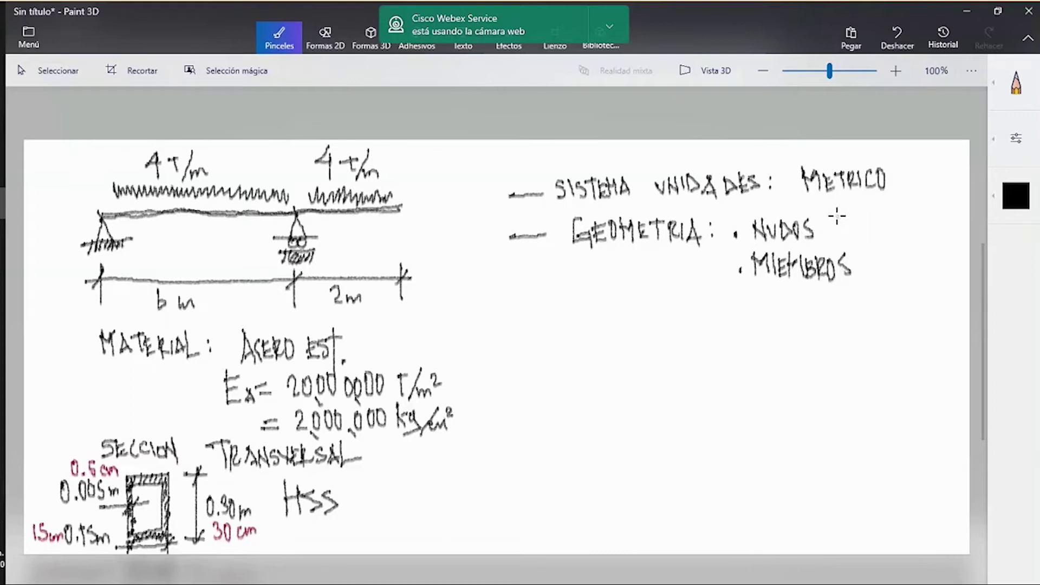
# Write the coordinates "[X,Y,Z]" after "NUDOS" and move the whole geometry item down to free space beneath the unit system item.
pyautogui.moveTo(841, 215); pyautogui.dragTo(847, 234)
pyautogui.moveTo(847, 219)
pyautogui.mouseDown()
pyautogui.moveTo(857, 233)
pyautogui.moveTo(910, 237)
pyautogui.mouseUp()
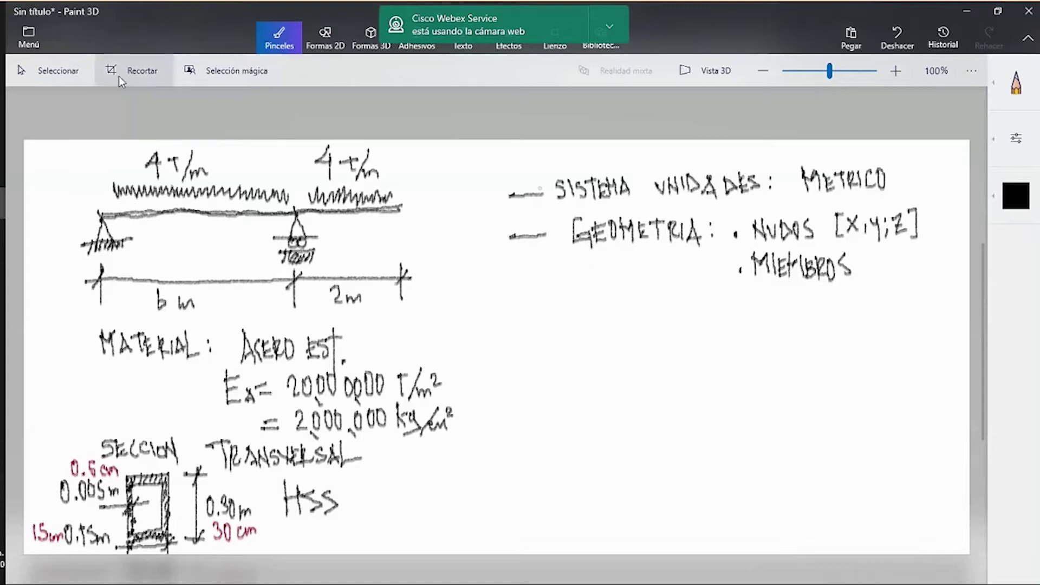
pyautogui.click(54, 70)
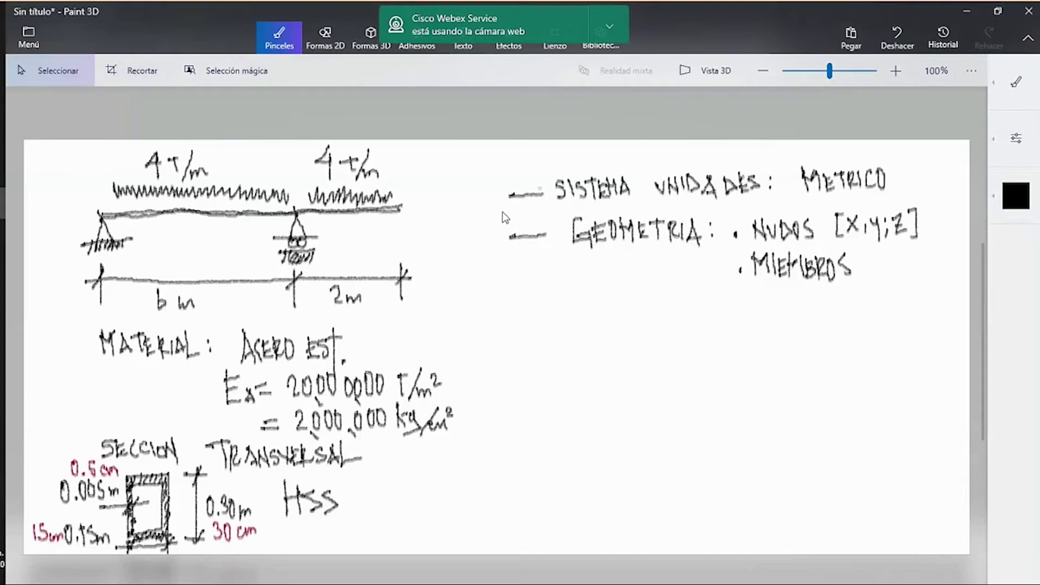
pyautogui.moveTo(496, 212); pyautogui.dragTo(559, 253)
pyautogui.moveTo(472, 228); pyautogui.dragTo(441, 160)
pyautogui.click(481, 182)
pyautogui.moveTo(484, 200); pyautogui.dragTo(937, 285)
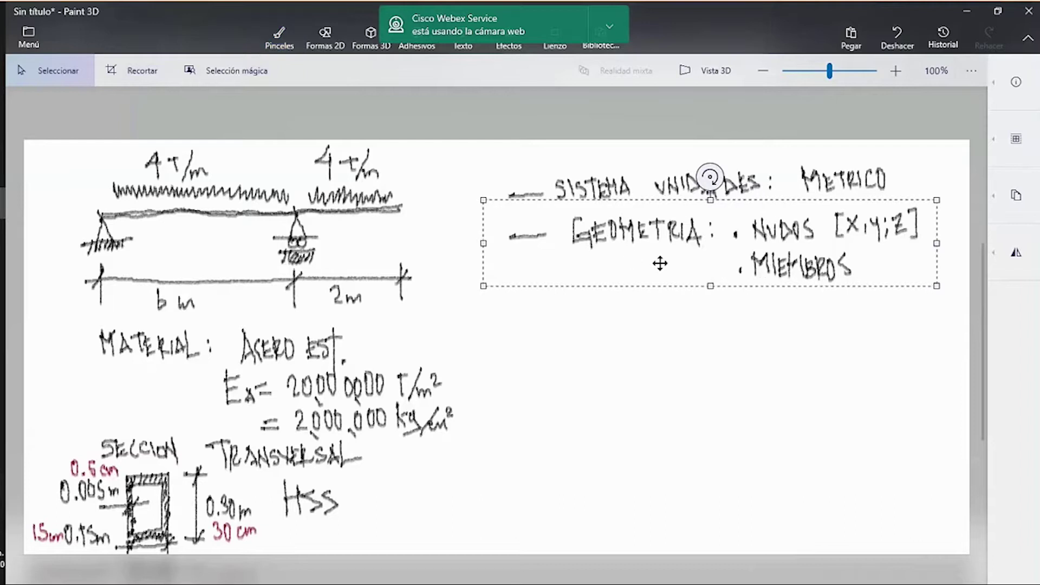
pyautogui.moveTo(661, 269); pyautogui.dragTo(666, 360)
pyautogui.click(603, 114)
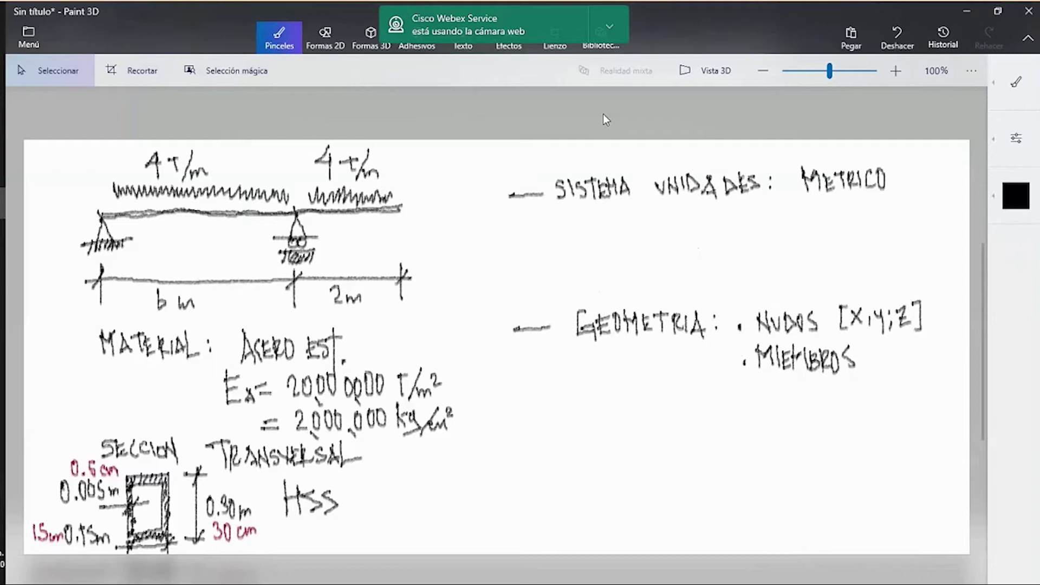
# Handwrite a new dashed list item "BASE DATOS:" with the pencil in the gap between the unit system and geometry items.
pyautogui.click(1016, 82)
pyautogui.click(837, 116)
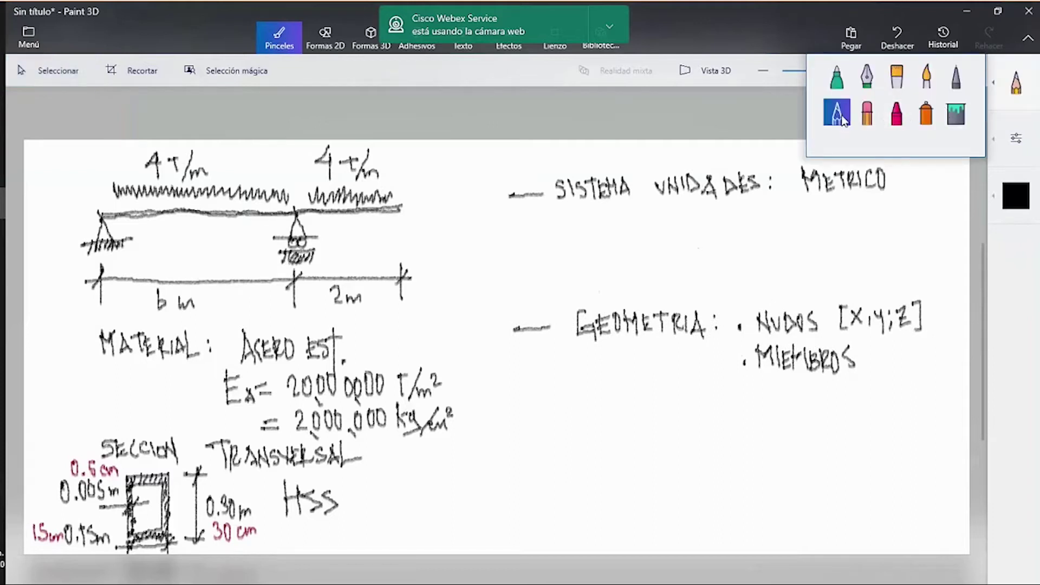
pyautogui.click(511, 234)
pyautogui.moveTo(509, 234); pyautogui.dragTo(542, 234)
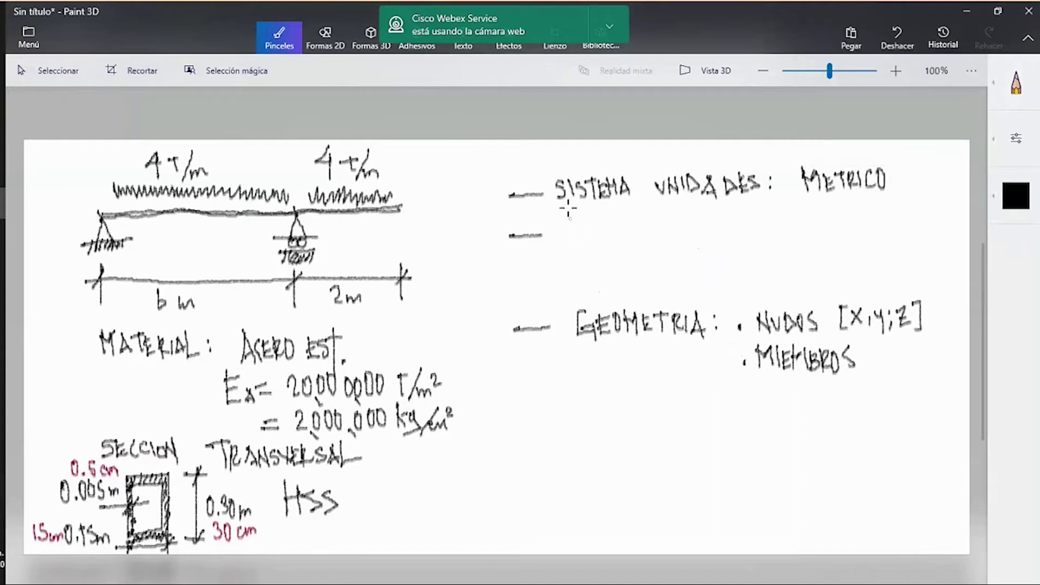
pyautogui.moveTo(566, 219)
pyautogui.mouseDown()
pyautogui.moveTo(567, 249)
pyautogui.moveTo(581, 218)
pyautogui.moveTo(571, 244)
pyautogui.mouseUp()
pyautogui.moveTo(590, 226)
pyautogui.mouseDown()
pyautogui.moveTo(586, 241)
pyautogui.moveTo(598, 240)
pyautogui.mouseUp()
pyautogui.moveTo(588, 235); pyautogui.dragTo(621, 237)
pyautogui.moveTo(613, 231); pyautogui.dragTo(624, 232)
pyautogui.moveTo(644, 220); pyautogui.dragTo(647, 239)
pyautogui.moveTo(651, 240)
pyautogui.mouseDown()
pyautogui.moveTo(660, 219)
pyautogui.moveTo(668, 237)
pyautogui.mouseUp()
pyautogui.moveTo(653, 230)
pyautogui.mouseDown()
pyautogui.moveTo(692, 217)
pyautogui.moveTo(684, 241)
pyautogui.mouseUp()
pyautogui.moveTo(697, 224); pyautogui.dragTo(705, 242)
pyautogui.click(720, 223)
pyautogui.click(720, 232)
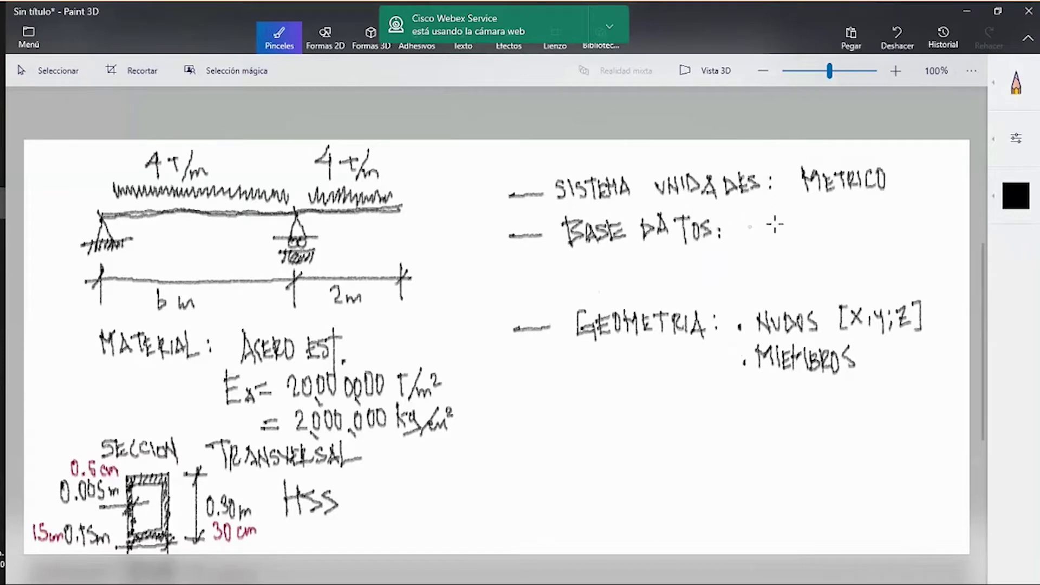
# Add the bulleted entries "MATERIAL" and "SECCION TRANSV." to the "BASE DATOS" item.
pyautogui.click(757, 229)
pyautogui.moveTo(771, 233)
pyautogui.mouseDown()
pyautogui.moveTo(808, 229)
pyautogui.moveTo(814, 238)
pyautogui.moveTo(853, 217)
pyautogui.moveTo(857, 239)
pyautogui.moveTo(872, 234)
pyautogui.mouseUp()
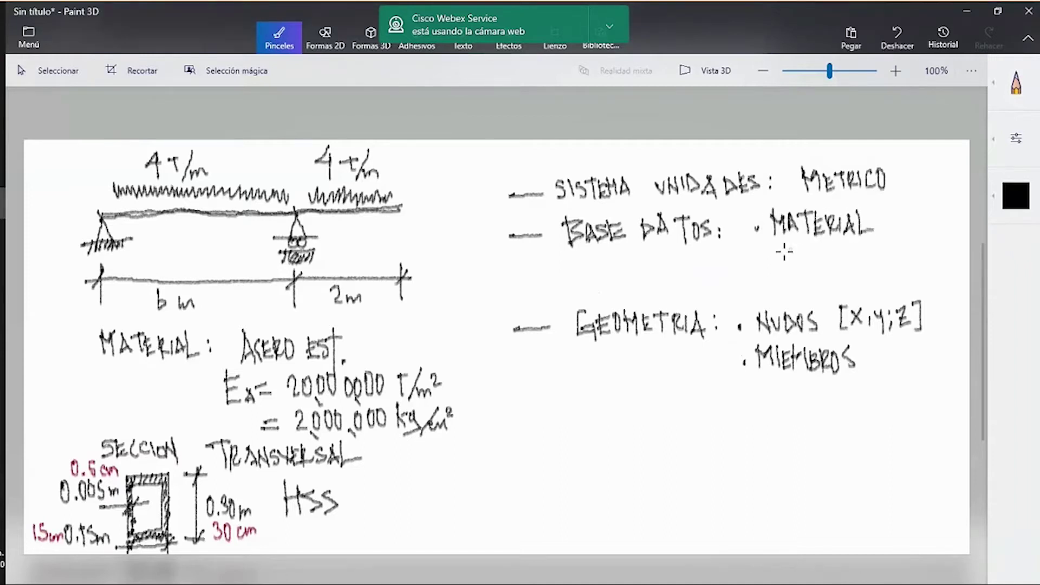
pyautogui.click(761, 256)
pyautogui.moveTo(783, 248); pyautogui.dragTo(776, 263)
pyautogui.moveTo(793, 244)
pyautogui.mouseDown()
pyautogui.moveTo(793, 263)
pyautogui.moveTo(799, 254)
pyautogui.mouseUp()
pyautogui.moveTo(792, 248); pyautogui.dragTo(823, 263)
pyautogui.moveTo(829, 244)
pyautogui.mouseDown()
pyautogui.moveTo(829, 262)
pyautogui.moveTo(843, 260)
pyautogui.mouseUp()
pyautogui.moveTo(848, 263)
pyautogui.mouseDown()
pyautogui.moveTo(860, 244)
pyautogui.moveTo(891, 240)
pyautogui.moveTo(883, 261)
pyautogui.mouseUp()
pyautogui.moveTo(893, 243)
pyautogui.mouseDown()
pyautogui.moveTo(897, 260)
pyautogui.moveTo(907, 259)
pyautogui.moveTo(918, 239)
pyautogui.mouseUp()
pyautogui.moveTo(918, 238)
pyautogui.mouseDown()
pyautogui.moveTo(929, 252)
pyautogui.moveTo(932, 242)
pyautogui.moveTo(936, 259)
pyautogui.mouseUp()
pyautogui.moveTo(947, 239); pyautogui.dragTo(947, 256)
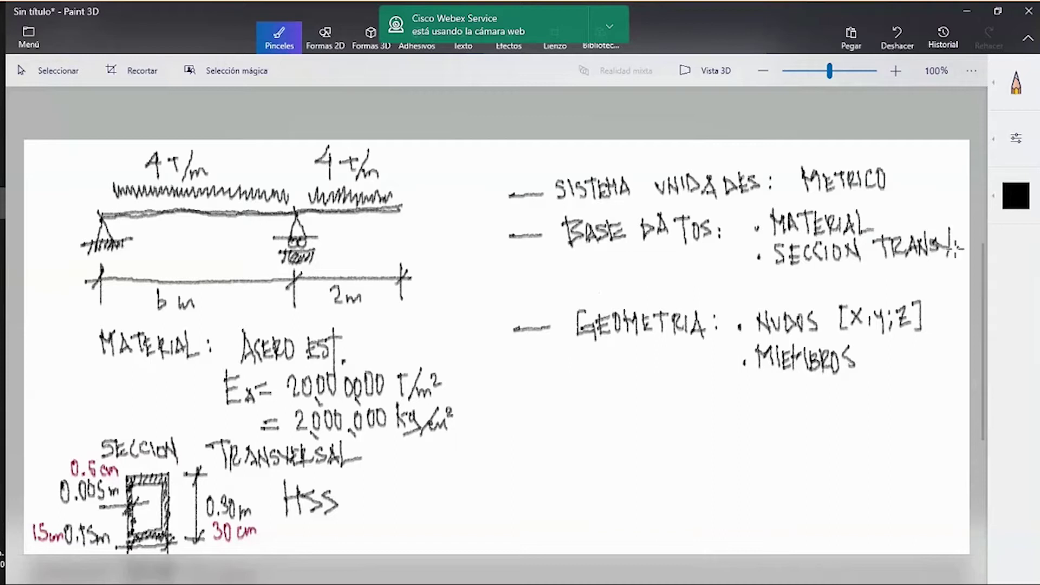
# Add a third bulleted entry "CONCEPTO CARGA." to the "BASE DATOS" item.
pyautogui.click(764, 282)
pyautogui.moveTo(784, 272)
pyautogui.mouseDown()
pyautogui.moveTo(782, 290)
pyautogui.moveTo(805, 273)
pyautogui.moveTo(823, 289)
pyautogui.moveTo(850, 279)
pyautogui.moveTo(859, 293)
pyautogui.moveTo(868, 274)
pyautogui.moveTo(889, 288)
pyautogui.moveTo(943, 280)
pyautogui.mouseUp()
pyautogui.click(952, 282)
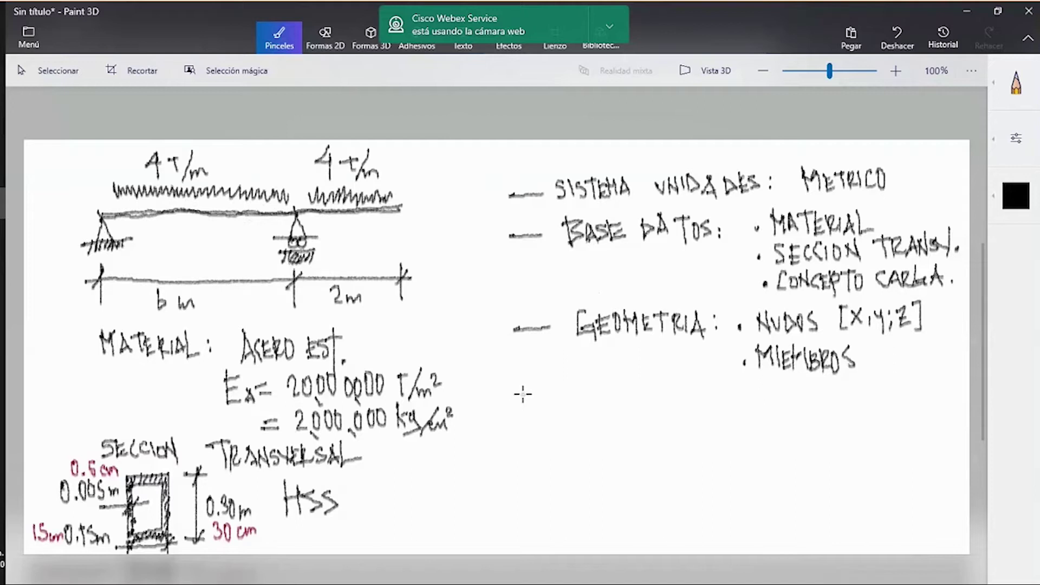
# Handwrite a new dashed list item "ASIGNACION:" below the geometry item.
pyautogui.moveTo(516, 399)
pyautogui.mouseDown()
pyautogui.moveTo(562, 398)
pyautogui.moveTo(582, 381)
pyautogui.moveTo(590, 406)
pyautogui.mouseUp()
pyautogui.moveTo(582, 399); pyautogui.dragTo(597, 405)
pyautogui.moveTo(607, 385)
pyautogui.mouseDown()
pyautogui.moveTo(609, 405)
pyautogui.moveTo(641, 383)
pyautogui.mouseUp()
pyautogui.moveTo(652, 401); pyautogui.dragTo(652, 396)
pyautogui.moveTo(662, 386); pyautogui.dragTo(667, 404)
pyautogui.moveTo(675, 387)
pyautogui.mouseDown()
pyautogui.moveTo(676, 401)
pyautogui.moveTo(690, 383)
pyautogui.mouseUp()
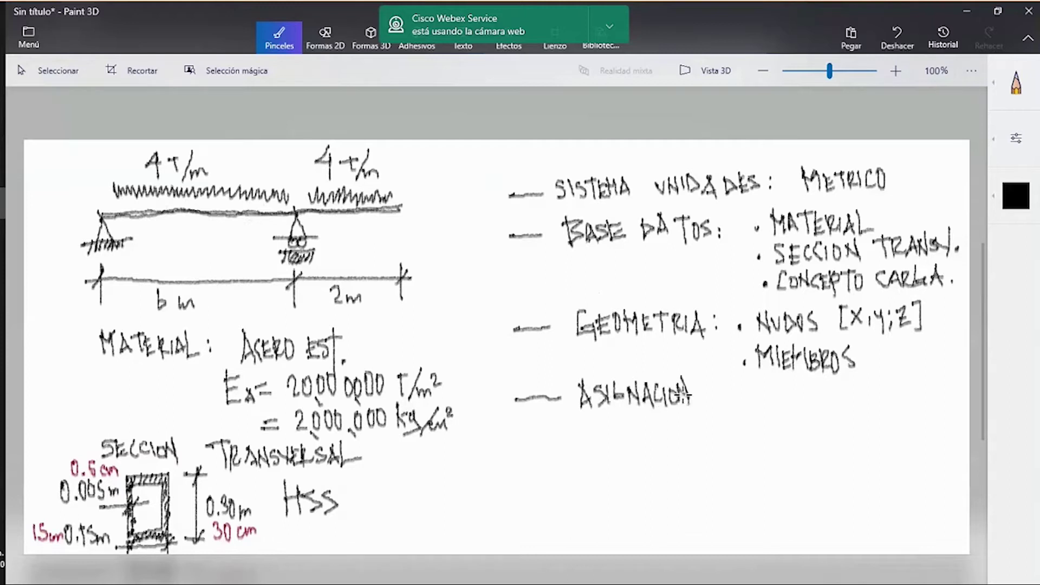
pyautogui.click(718, 395)
pyautogui.click(714, 391)
# Add the bulleted entry "APOYOS" to the "ASIGNACION" item.
pyautogui.click(748, 400)
pyautogui.moveTo(758, 404)
pyautogui.mouseDown()
pyautogui.moveTo(788, 386)
pyautogui.moveTo(783, 411)
pyautogui.moveTo(795, 398)
pyautogui.mouseUp()
pyautogui.moveTo(802, 389); pyautogui.dragTo(809, 400)
pyautogui.moveTo(815, 389); pyautogui.dragTo(812, 417)
pyautogui.moveTo(819, 391); pyautogui.dragTo(821, 391)
pyautogui.moveTo(840, 385)
pyautogui.mouseDown()
pyautogui.moveTo(834, 396)
pyautogui.moveTo(783, 394)
pyautogui.mouseUp()
# Add the bulleted entry "MATERIAL" below "APOYOS" in the assignment item.
pyautogui.click(751, 439)
pyautogui.click(751, 438)
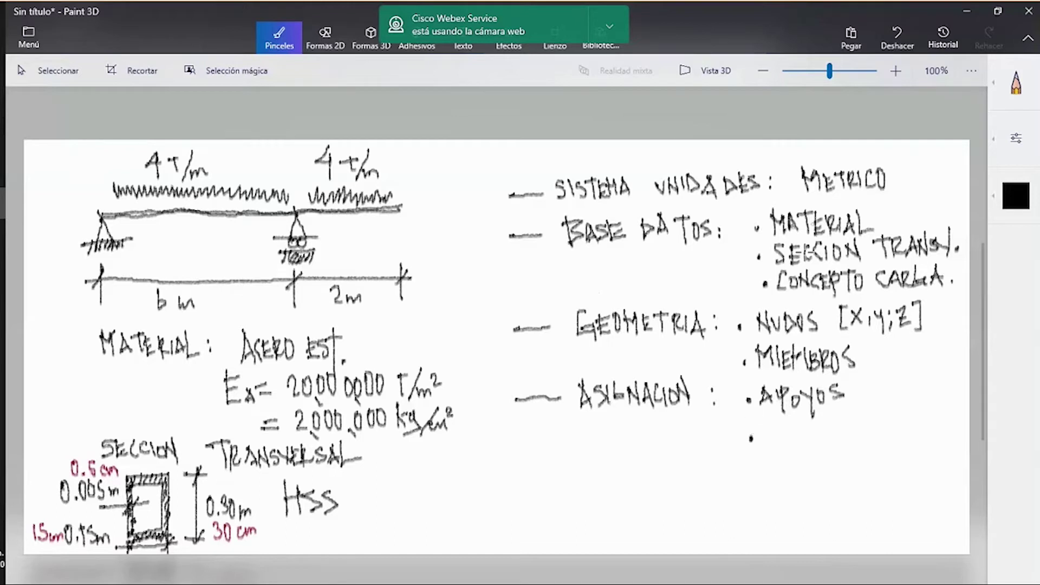
pyautogui.moveTo(770, 426)
pyautogui.mouseDown()
pyautogui.moveTo(769, 444)
pyautogui.moveTo(786, 443)
pyautogui.mouseUp()
pyautogui.moveTo(792, 426)
pyautogui.mouseDown()
pyautogui.moveTo(794, 445)
pyautogui.moveTo(809, 426)
pyautogui.moveTo(804, 446)
pyautogui.moveTo(823, 428)
pyautogui.mouseUp()
pyautogui.moveTo(812, 436); pyautogui.dragTo(826, 445)
pyautogui.moveTo(829, 427)
pyautogui.mouseDown()
pyautogui.moveTo(829, 446)
pyautogui.moveTo(840, 447)
pyautogui.mouseUp()
pyautogui.moveTo(845, 427)
pyautogui.mouseDown()
pyautogui.moveTo(845, 446)
pyautogui.moveTo(853, 426)
pyautogui.mouseUp()
pyautogui.moveTo(853, 426); pyautogui.dragTo(857, 439)
pyautogui.moveTo(861, 428); pyautogui.dragTo(869, 445)
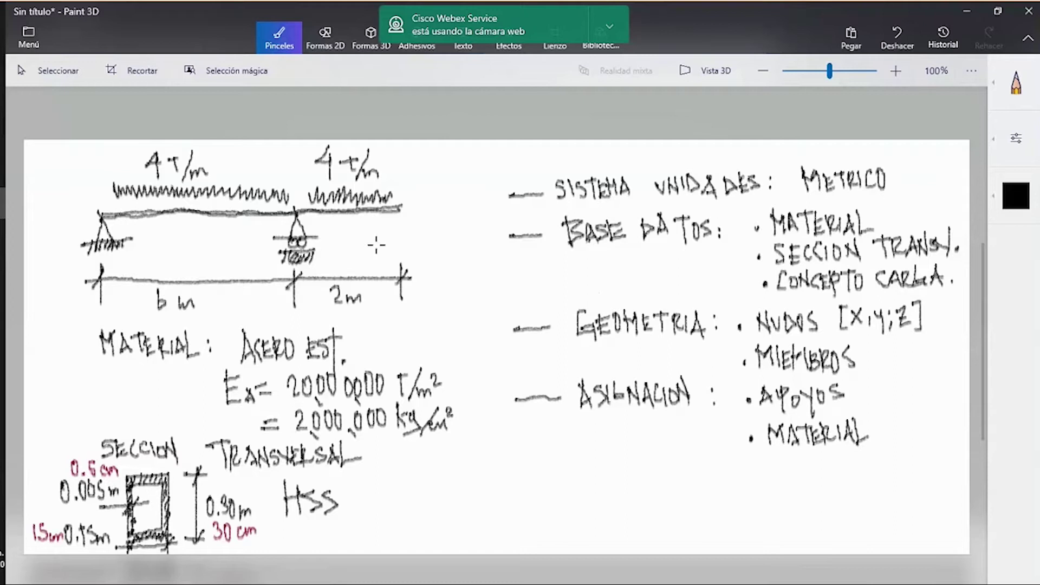
pyautogui.moveTo(291, 242); pyautogui.dragTo(302, 242)
pyautogui.moveTo(774, 219); pyautogui.dragTo(788, 227)
pyautogui.hotkey('ctrl', 'z')
# Add the bulleted entries "SECCION TRANSV" and "CARGAS" to complete the assignment item.
pyautogui.click(750, 470)
pyautogui.moveTo(777, 459)
pyautogui.mouseDown()
pyautogui.moveTo(769, 478)
pyautogui.moveTo(823, 478)
pyautogui.mouseUp()
pyautogui.moveTo(831, 462)
pyautogui.mouseDown()
pyautogui.moveTo(886, 476)
pyautogui.moveTo(910, 460)
pyautogui.moveTo(912, 474)
pyautogui.moveTo(928, 446)
pyautogui.mouseUp()
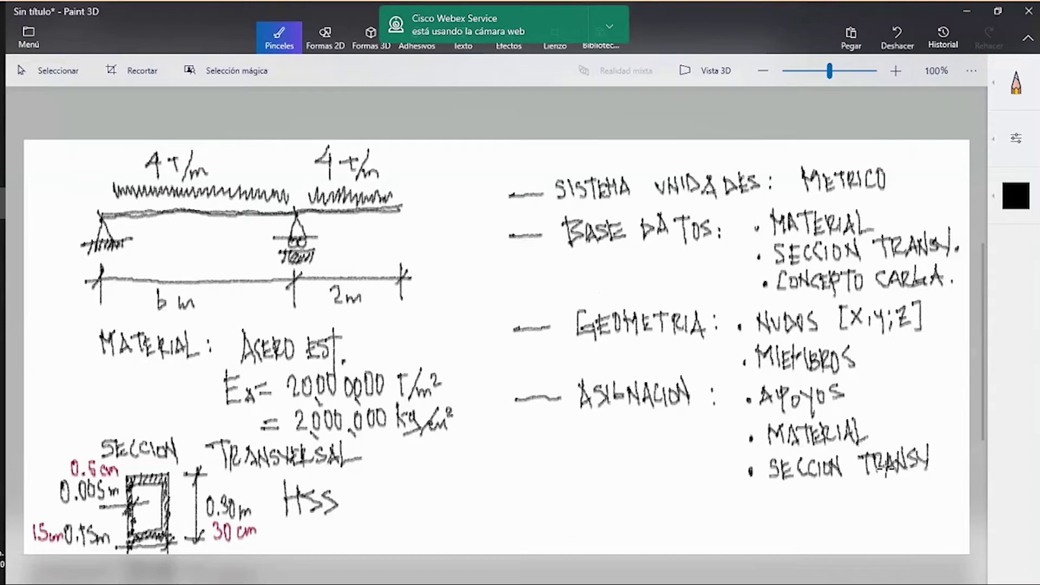
pyautogui.click(756, 501)
pyautogui.moveTo(790, 486)
pyautogui.mouseDown()
pyautogui.moveTo(791, 503)
pyautogui.moveTo(848, 502)
pyautogui.mouseUp()
pyautogui.moveTo(860, 488); pyautogui.dragTo(851, 502)
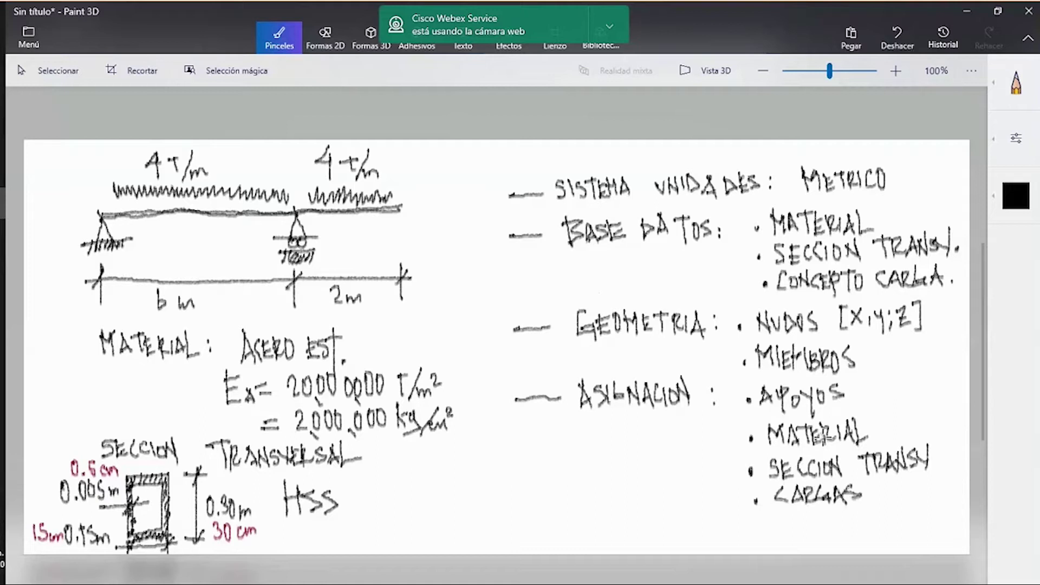
# Copy the beam sketch with its material and section notes and paste it into the blank Word document.
pyautogui.click(50, 70)
pyautogui.moveTo(27, 144)
pyautogui.mouseDown()
pyautogui.moveTo(393, 570)
pyautogui.moveTo(457, 555)
pyautogui.moveTo(459, 570)
pyautogui.mouseUp()
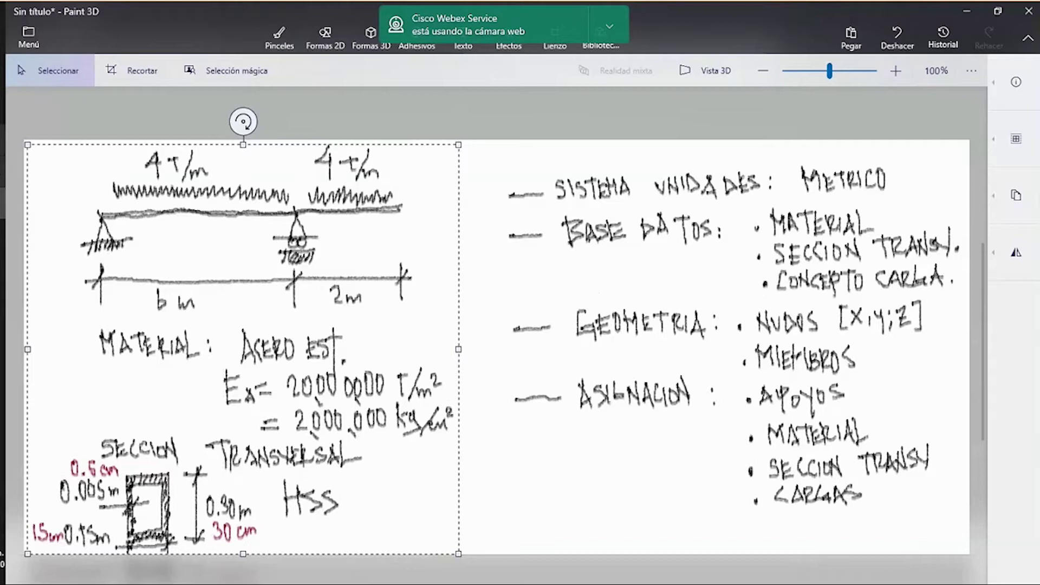
pyautogui.hotkey('ctrl', 'c')
pyautogui.hotkey('alt', 'Tab')
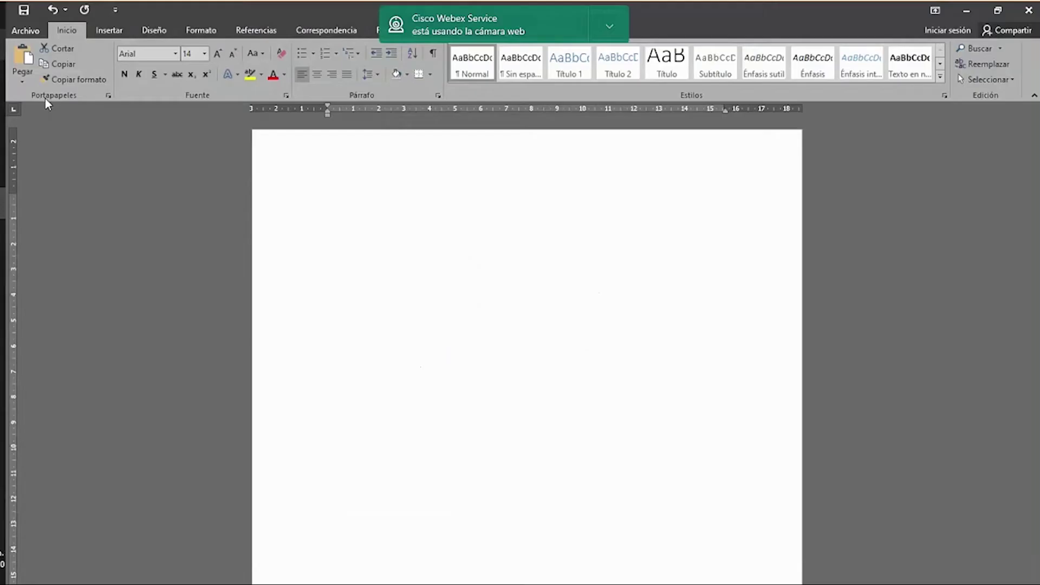
pyautogui.hotkey('ctrl', 'v')
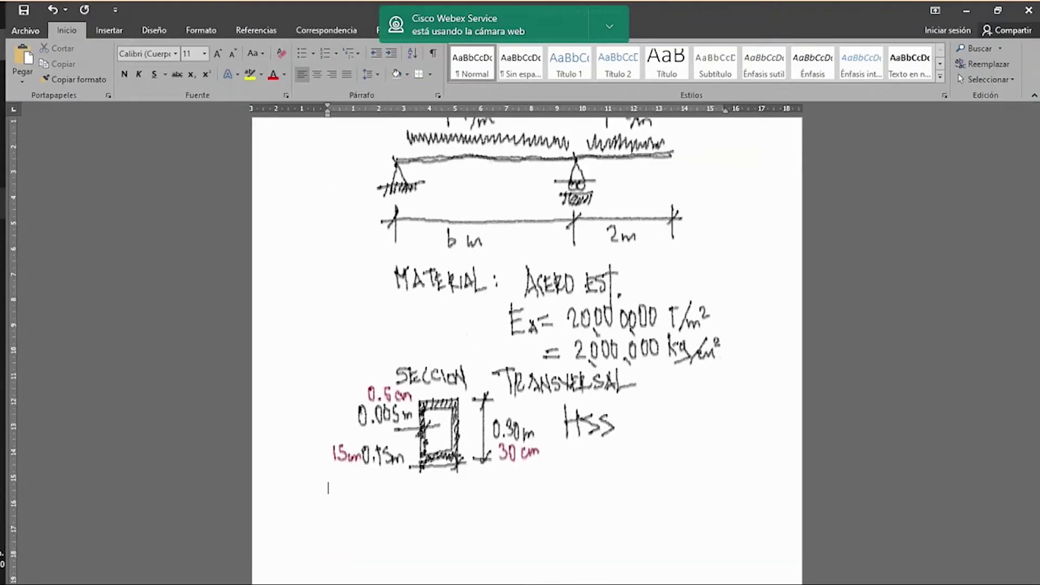
# Return to Paint 3D, shrink the selected beam sketch to about half its width, and move the modelling list next to it.
pyautogui.hotkey('alt', 'Tab')
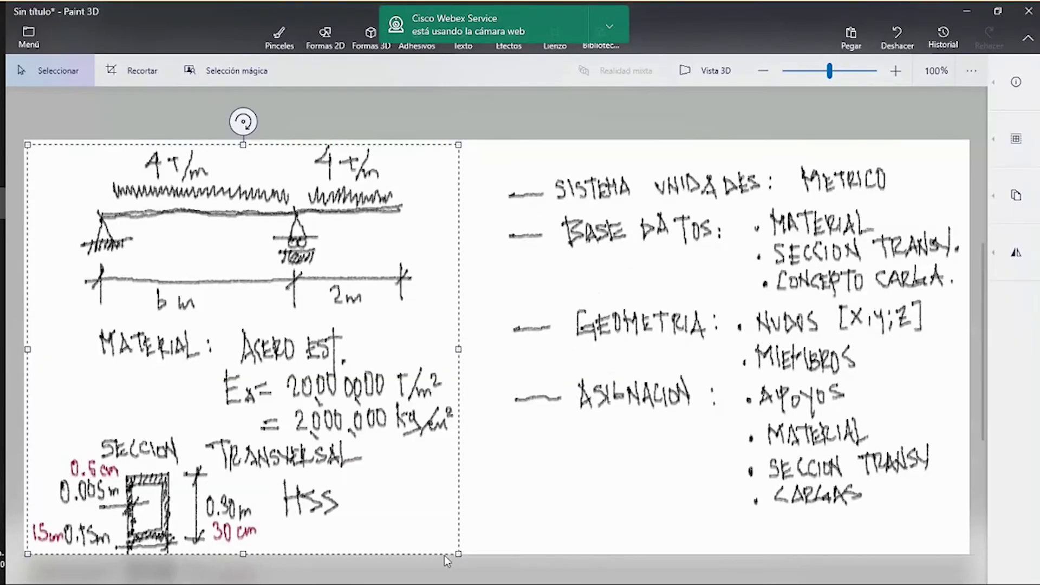
pyautogui.moveTo(458, 553)
pyautogui.mouseDown()
pyautogui.moveTo(378, 480)
pyautogui.moveTo(293, 439)
pyautogui.moveTo(253, 433)
pyautogui.moveTo(231, 444)
pyautogui.mouseUp()
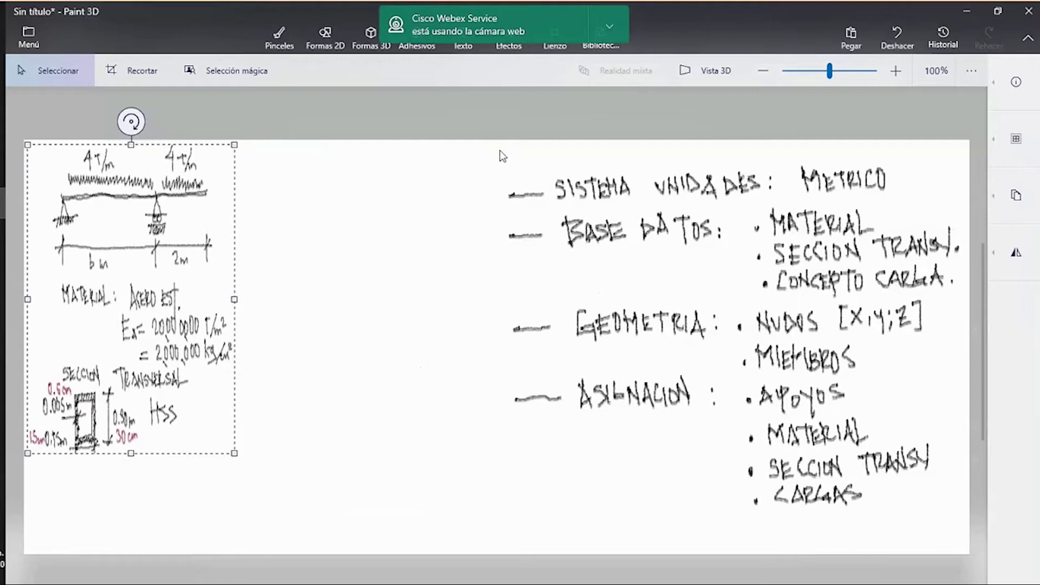
pyautogui.moveTo(499, 150)
pyautogui.mouseDown()
pyautogui.moveTo(684, 399)
pyautogui.moveTo(949, 519)
pyautogui.moveTo(941, 527)
pyautogui.mouseUp()
pyautogui.moveTo(726, 306); pyautogui.dragTo(489, 312)
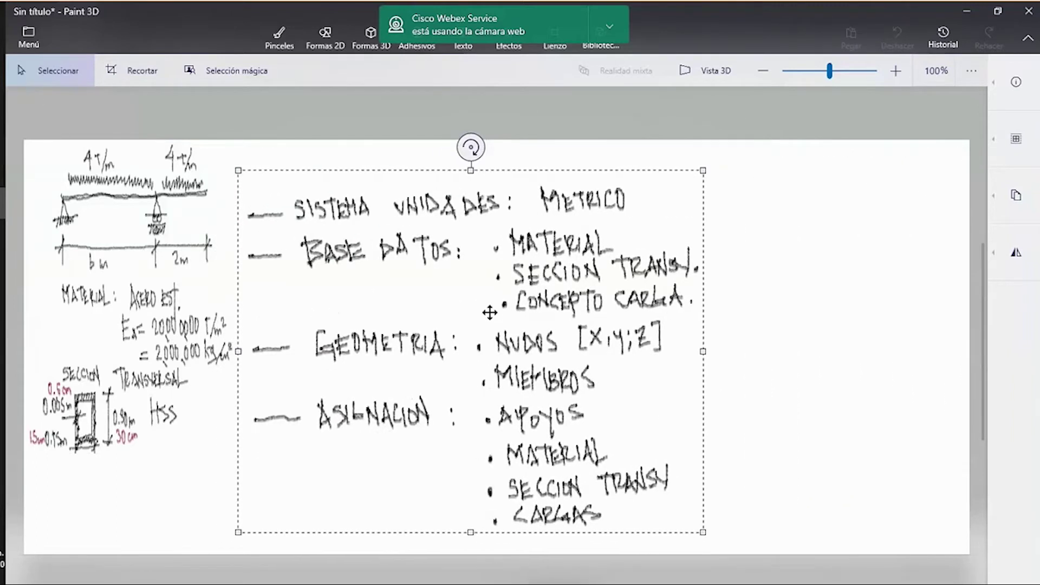
pyautogui.click(584, 109)
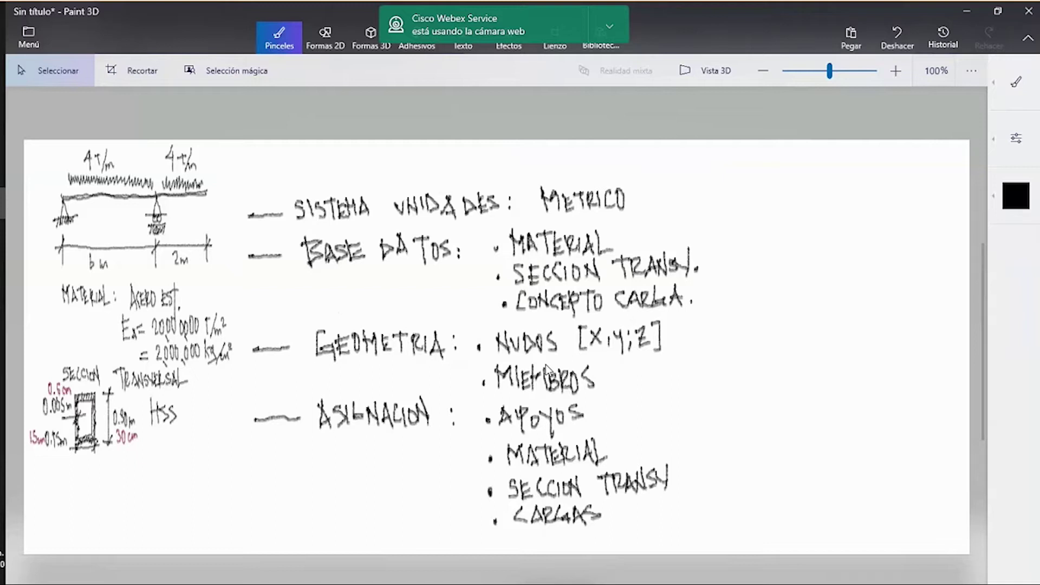
# Number the "BASE DATOS", "GEOMETRIA" and "ASIGNACION" items 1, 2 and 3 with the pencil, removing the superfluous dash after the 3.
pyautogui.click(279, 38)
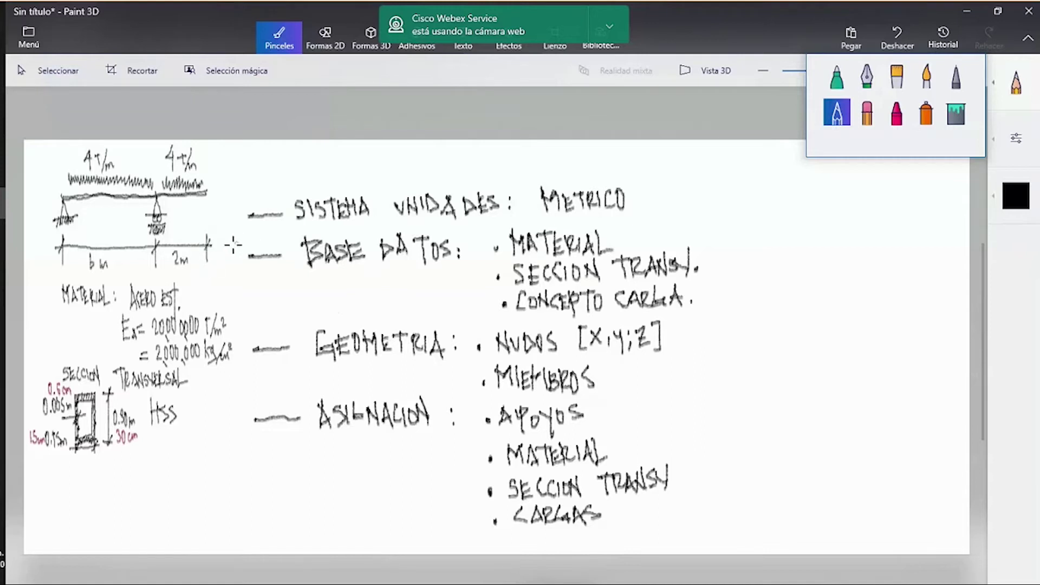
pyautogui.moveTo(236, 234); pyautogui.dragTo(238, 267)
pyautogui.moveTo(239, 327)
pyautogui.mouseDown()
pyautogui.moveTo(248, 328)
pyautogui.moveTo(244, 351)
pyautogui.mouseUp()
pyautogui.click(254, 346)
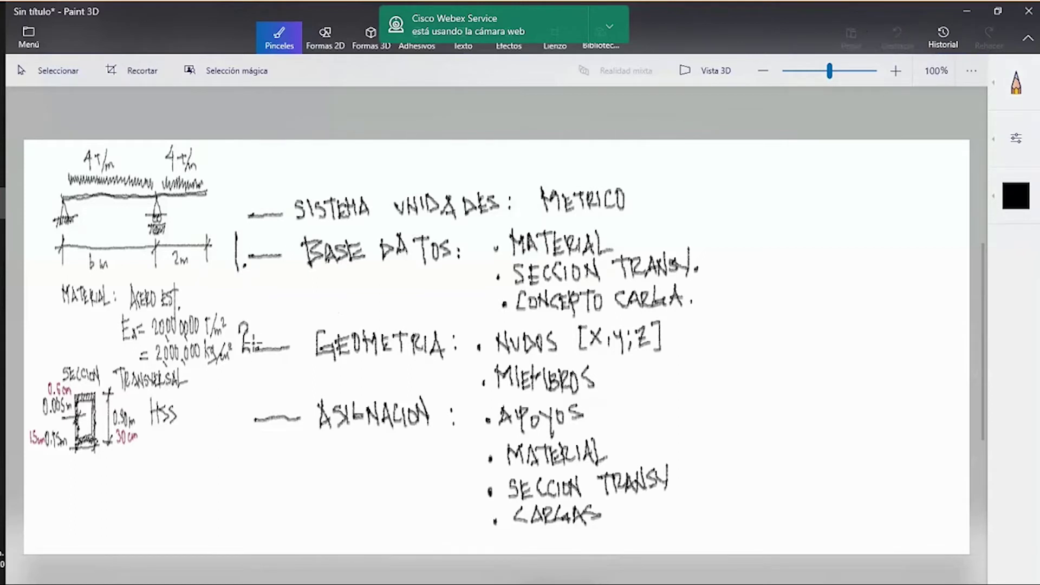
pyautogui.moveTo(234, 388)
pyautogui.mouseDown()
pyautogui.moveTo(239, 413)
pyautogui.moveTo(274, 400)
pyautogui.mouseUp()
pyautogui.click(248, 412)
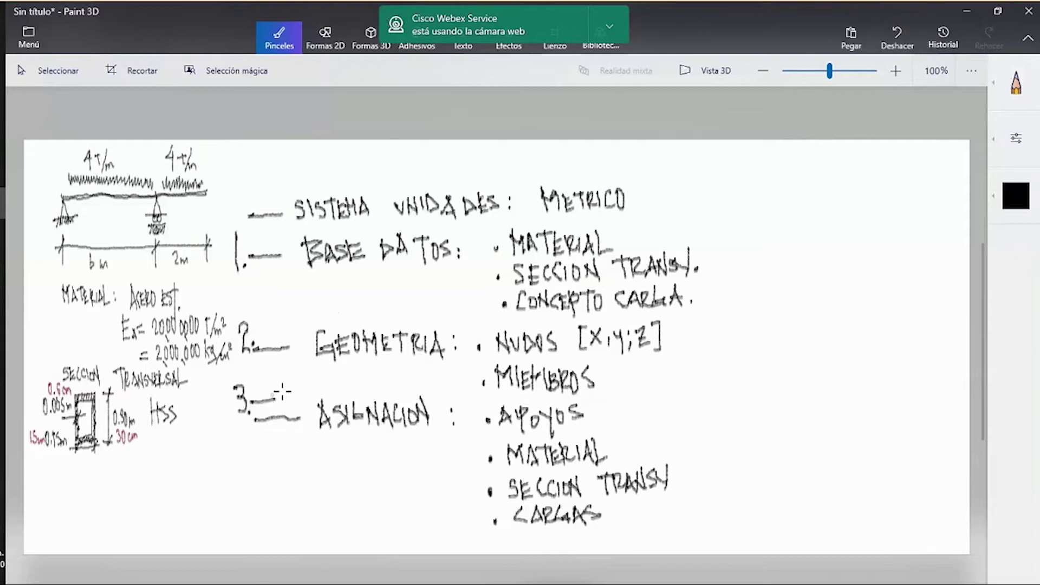
pyautogui.click(896, 36)
# Handwrite the item "4.- ANALIZAR" in the blank area beside the list and place two bullet points below it.
pyautogui.moveTo(718, 190)
pyautogui.mouseDown()
pyautogui.moveTo(717, 214)
pyautogui.moveTo(708, 204)
pyautogui.moveTo(743, 198)
pyautogui.mouseUp()
pyautogui.click(731, 209)
pyautogui.moveTo(762, 194)
pyautogui.mouseDown()
pyautogui.moveTo(758, 214)
pyautogui.moveTo(775, 198)
pyautogui.moveTo(802, 215)
pyautogui.moveTo(834, 213)
pyautogui.moveTo(843, 195)
pyautogui.moveTo(860, 205)
pyautogui.mouseUp()
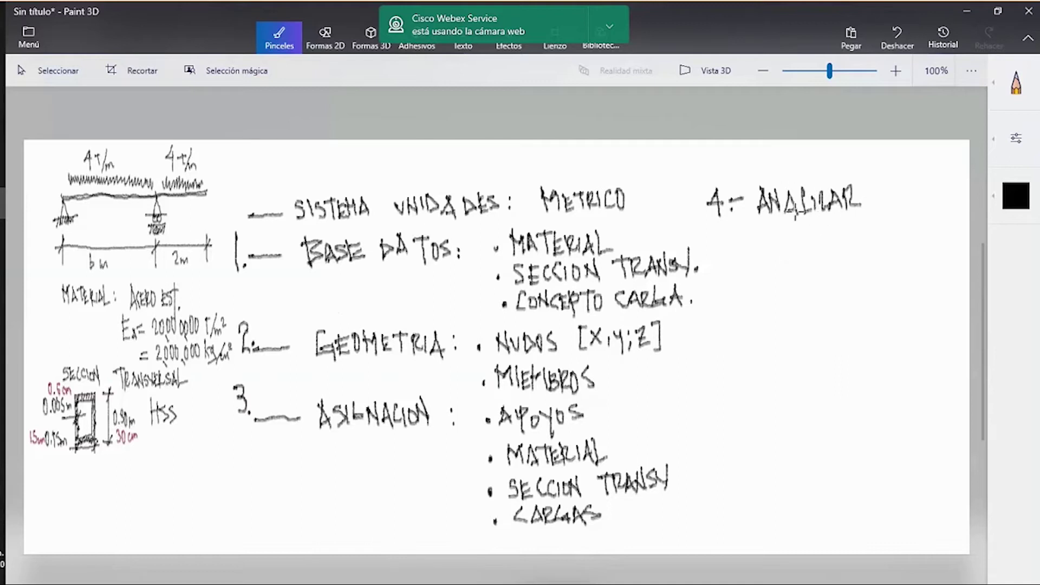
pyautogui.click(799, 229)
pyautogui.click(803, 255)
pyautogui.moveTo(800, 207); pyautogui.dragTo(815, 204)
pyautogui.moveTo(799, 230); pyautogui.dragTo(801, 238)
pyautogui.click(802, 253)
pyautogui.click(15, 5)
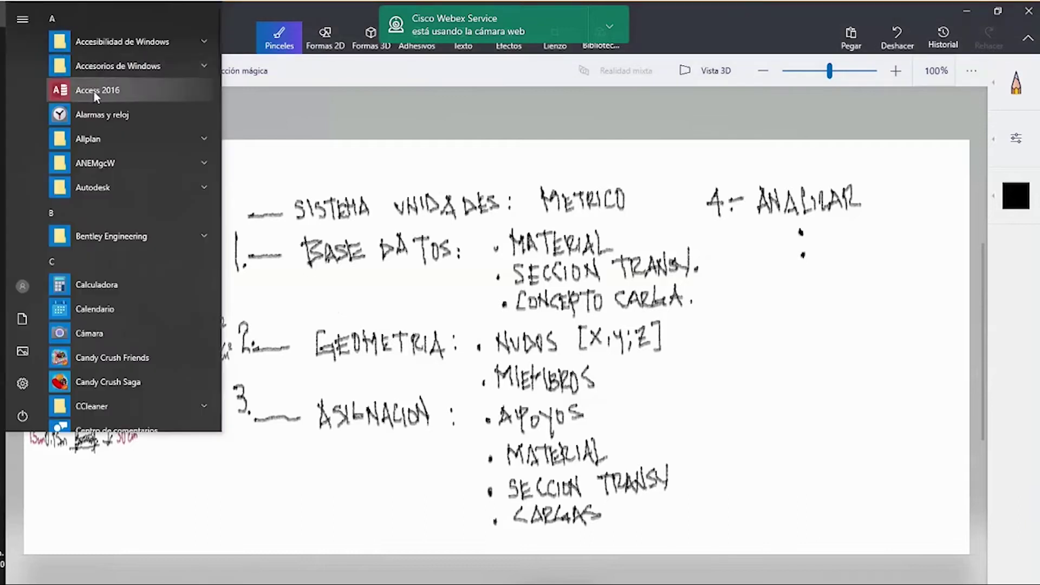
pyautogui.click(187, 236)
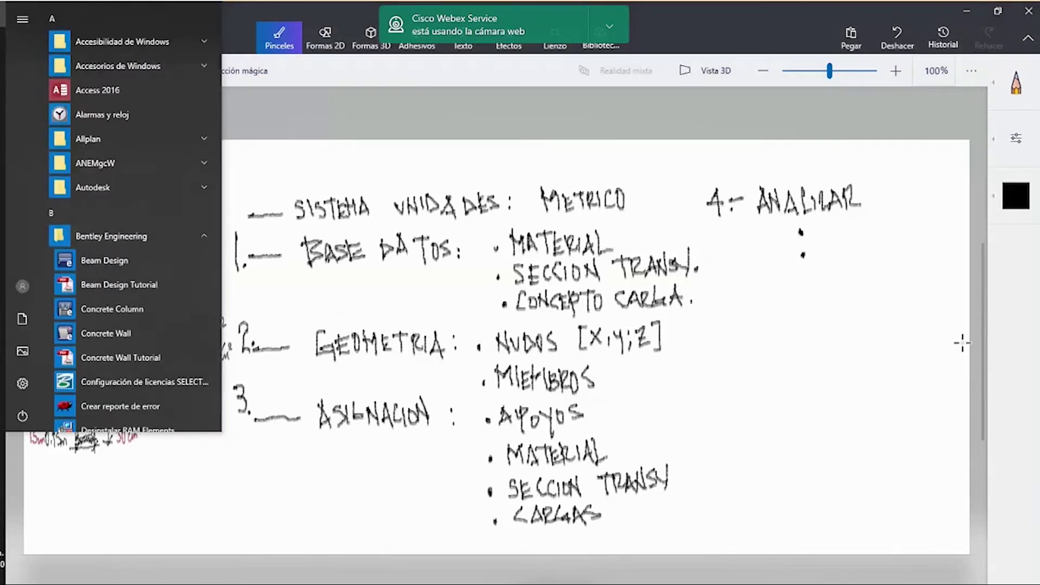
# Write "DEPURAR" and "ANALIZAR" beside the two bullet points of item 4.
pyautogui.moveTo(817, 223); pyautogui.dragTo(817, 238)
pyautogui.moveTo(815, 223); pyautogui.dragTo(816, 239)
pyautogui.moveTo(829, 226); pyautogui.dragTo(836, 229)
pyautogui.moveTo(827, 225)
pyautogui.mouseDown()
pyautogui.moveTo(841, 237)
pyautogui.moveTo(871, 224)
pyautogui.moveTo(889, 231)
pyautogui.mouseUp()
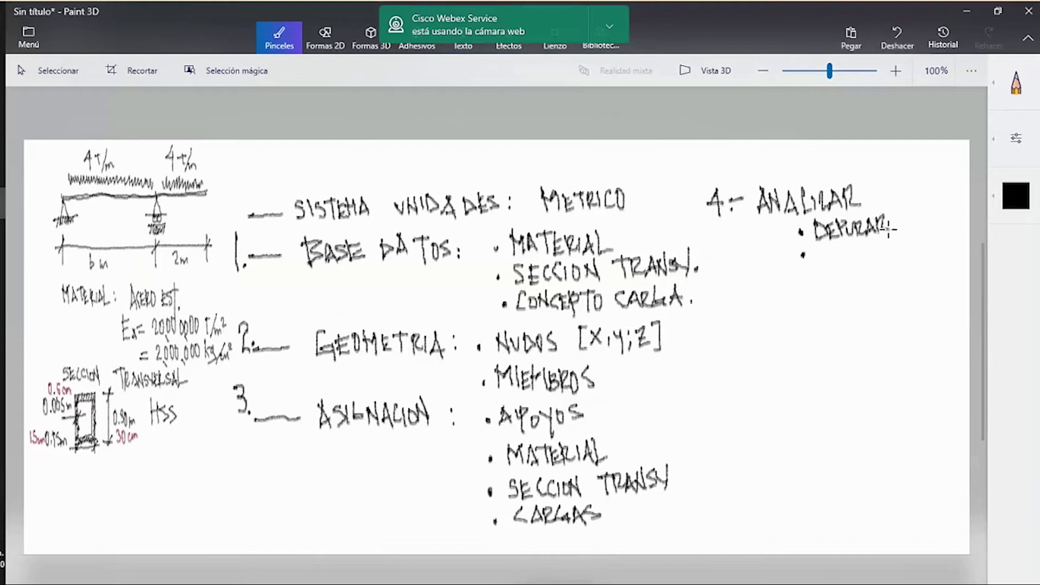
pyautogui.moveTo(826, 263)
pyautogui.mouseDown()
pyautogui.moveTo(835, 250)
pyautogui.moveTo(919, 260)
pyautogui.mouseUp()
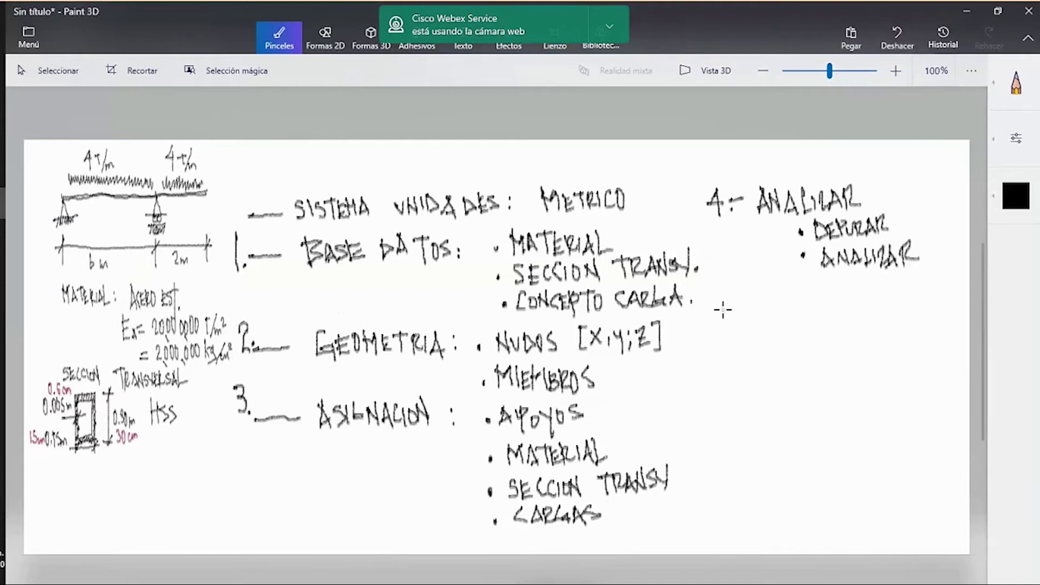
# Handwrite the first line of item 5 below item 4 as "5.- REACCION, ELEMEN-".
pyautogui.moveTo(724, 310)
pyautogui.mouseDown()
pyautogui.moveTo(713, 313)
pyautogui.moveTo(714, 334)
pyautogui.moveTo(743, 321)
pyautogui.mouseUp()
pyautogui.click(732, 331)
pyautogui.moveTo(757, 320); pyautogui.dragTo(760, 320)
pyautogui.moveTo(791, 313)
pyautogui.mouseDown()
pyautogui.moveTo(800, 325)
pyautogui.moveTo(853, 313)
pyautogui.moveTo(854, 332)
pyautogui.moveTo(888, 310)
pyautogui.moveTo(912, 323)
pyautogui.mouseUp()
pyautogui.moveTo(904, 312); pyautogui.dragTo(911, 316)
pyautogui.moveTo(913, 322)
pyautogui.mouseDown()
pyautogui.moveTo(914, 308)
pyautogui.moveTo(925, 321)
pyautogui.mouseUp()
pyautogui.moveTo(927, 310); pyautogui.dragTo(933, 314)
pyautogui.moveTo(927, 309); pyautogui.dragTo(936, 323)
pyautogui.moveTo(937, 308)
pyautogui.mouseDown()
pyautogui.moveTo(943, 322)
pyautogui.moveTo(943, 301)
pyautogui.mouseUp()
pyautogui.moveTo(945, 311); pyautogui.dragTo(956, 310)
# Continue item 5 on two further lines with "TOS MECÁNICOS Y" and "DESPLAZAMIENTOS".
pyautogui.moveTo(750, 344); pyautogui.dragTo(774, 343)
pyautogui.moveTo(762, 344)
pyautogui.mouseDown()
pyautogui.moveTo(763, 369)
pyautogui.moveTo(773, 350)
pyautogui.mouseUp()
pyautogui.moveTo(785, 347)
pyautogui.mouseDown()
pyautogui.moveTo(778, 366)
pyautogui.moveTo(814, 340)
pyautogui.mouseUp()
pyautogui.moveTo(809, 342)
pyautogui.mouseDown()
pyautogui.moveTo(809, 359)
pyautogui.moveTo(825, 355)
pyautogui.mouseUp()
pyautogui.moveTo(824, 355)
pyautogui.mouseDown()
pyautogui.moveTo(832, 340)
pyautogui.moveTo(842, 356)
pyautogui.mouseUp()
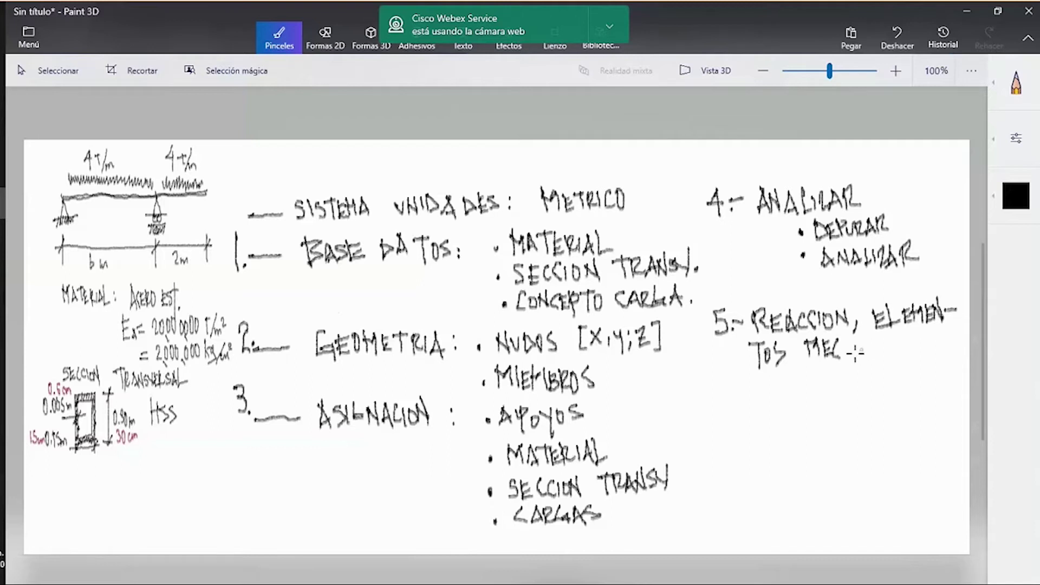
pyautogui.moveTo(849, 342); pyautogui.dragTo(844, 360)
pyautogui.moveTo(849, 343); pyautogui.dragTo(854, 356)
pyautogui.moveTo(859, 351); pyautogui.dragTo(860, 361)
pyautogui.moveTo(859, 352)
pyautogui.mouseDown()
pyautogui.moveTo(867, 361)
pyautogui.moveTo(868, 349)
pyautogui.mouseUp()
pyautogui.moveTo(872, 348)
pyautogui.mouseDown()
pyautogui.moveTo(872, 360)
pyautogui.moveTo(890, 344)
pyautogui.moveTo(923, 352)
pyautogui.mouseUp()
pyautogui.moveTo(927, 336); pyautogui.dragTo(925, 372)
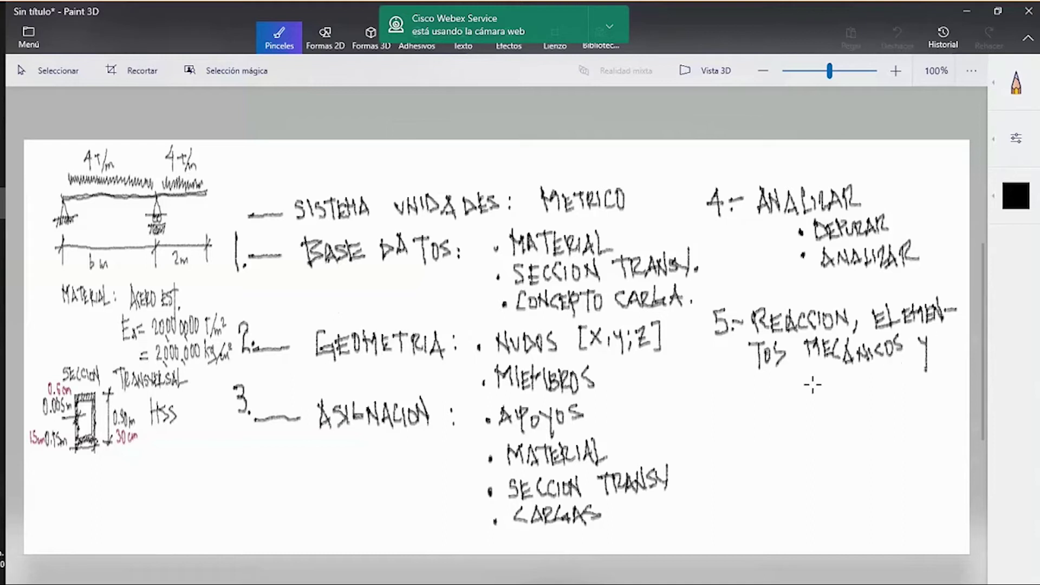
pyautogui.moveTo(757, 382)
pyautogui.mouseDown()
pyautogui.moveTo(768, 405)
pyautogui.moveTo(775, 383)
pyautogui.moveTo(778, 403)
pyautogui.moveTo(791, 383)
pyautogui.mouseUp()
pyautogui.moveTo(791, 382)
pyautogui.mouseDown()
pyautogui.moveTo(812, 400)
pyautogui.moveTo(838, 397)
pyautogui.mouseUp()
pyautogui.moveTo(837, 397); pyautogui.dragTo(931, 382)
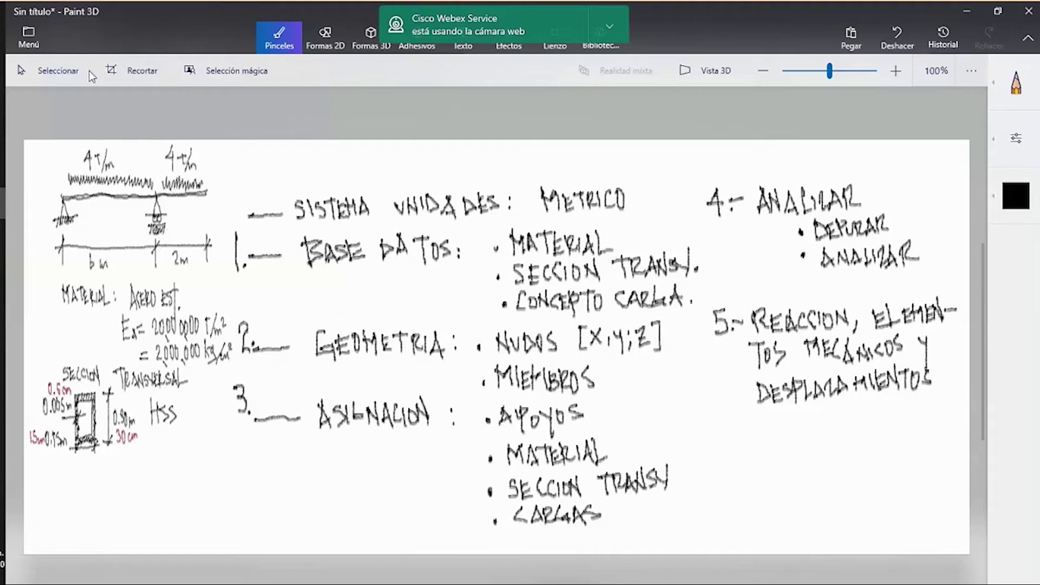
# Launch RAM Elements 13 from the Bentley Engineering programs and close its welcome window.
pyautogui.click(2, 14)
pyautogui.click(111, 236)
pyautogui.scroll(-2, 151, 304)
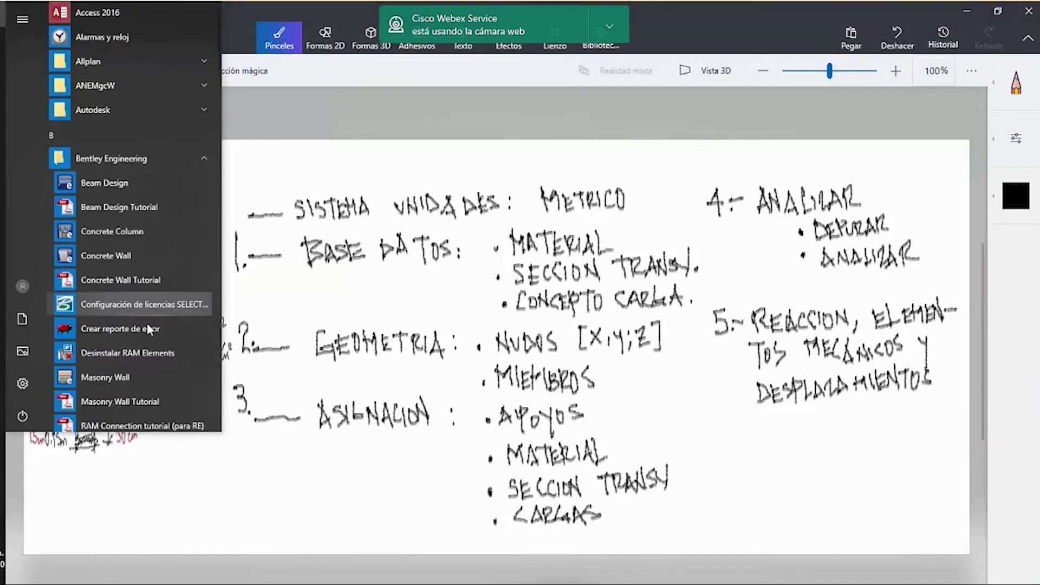
pyautogui.scroll(-3, 149, 328)
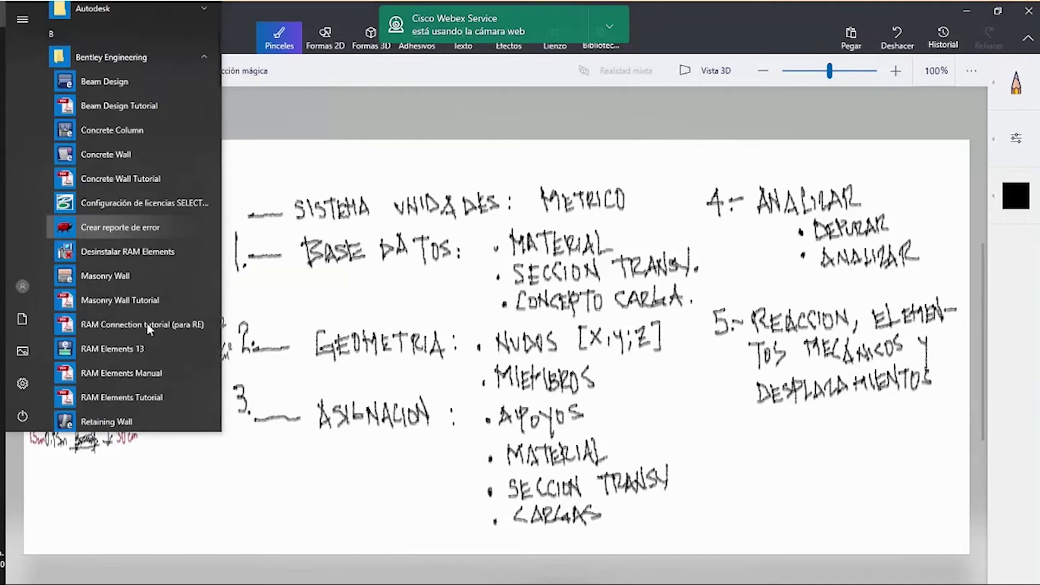
pyautogui.scroll(-1, 149, 328)
pyautogui.click(138, 331)
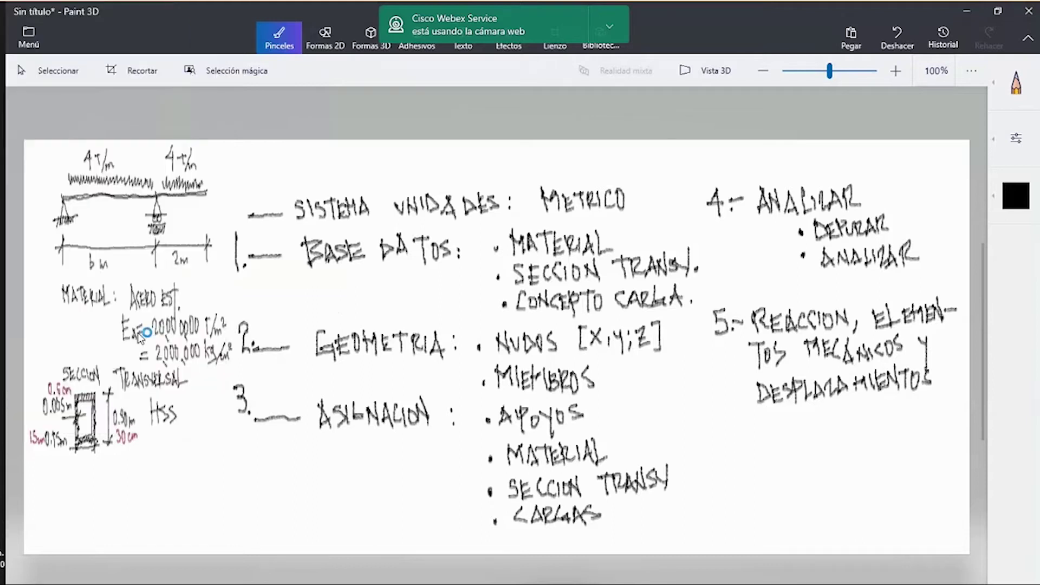
pyautogui.click(612, 355)
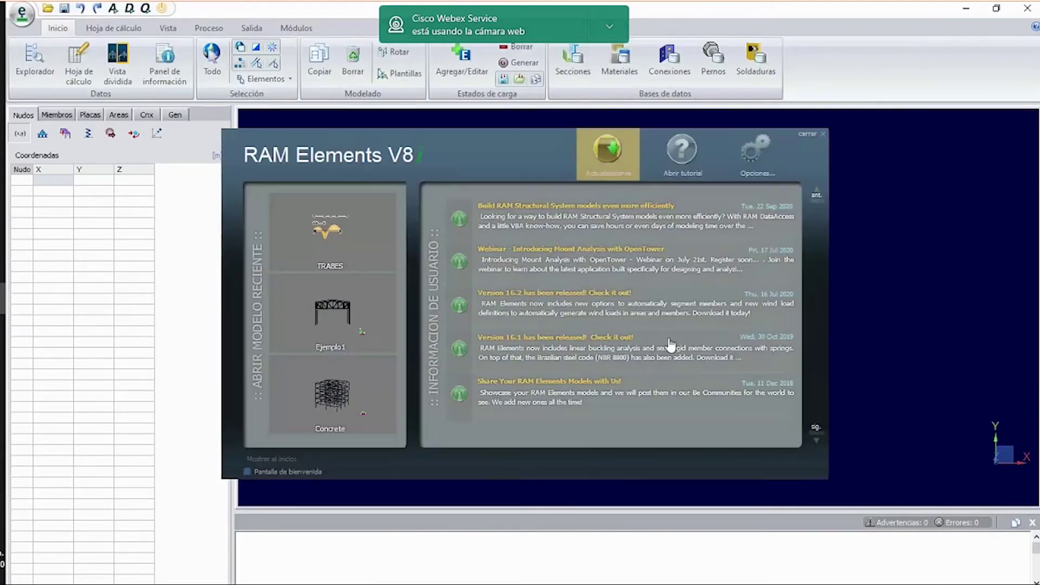
pyautogui.click(816, 137)
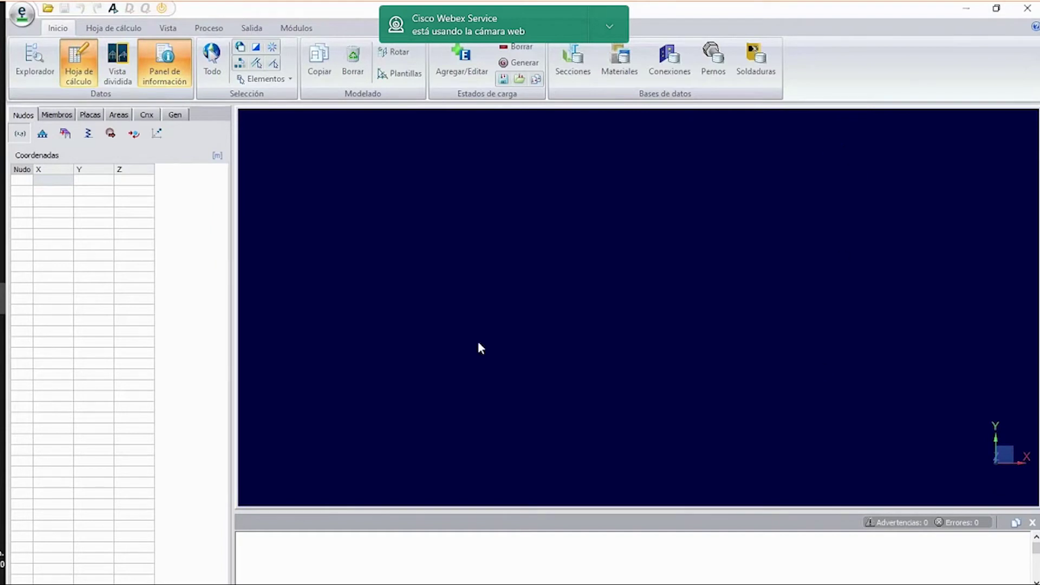
# Set the unit system of the empty RAM Elements model to Métrico.
pyautogui.click(2, 203)
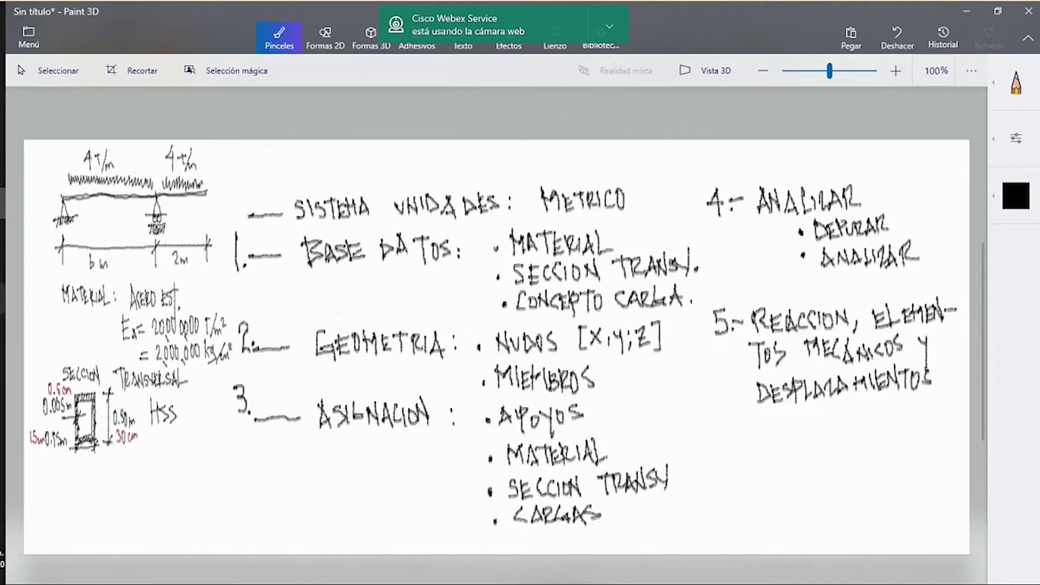
pyautogui.click(2, 298)
pyautogui.click(742, 583)
pyautogui.click(753, 539)
pyautogui.click(749, 583)
pyautogui.click(756, 543)
pyautogui.click(750, 584)
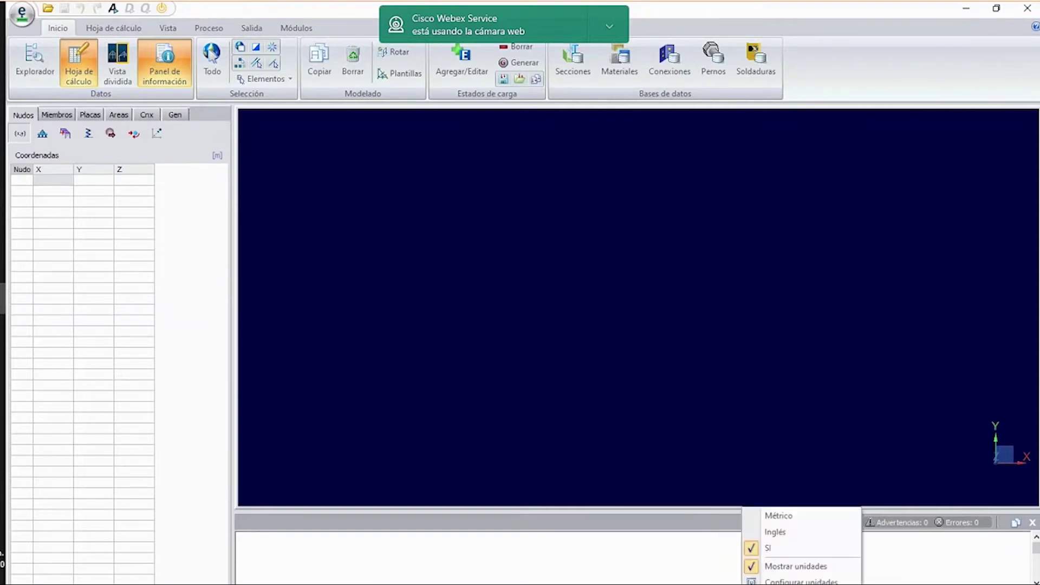
pyautogui.click(777, 514)
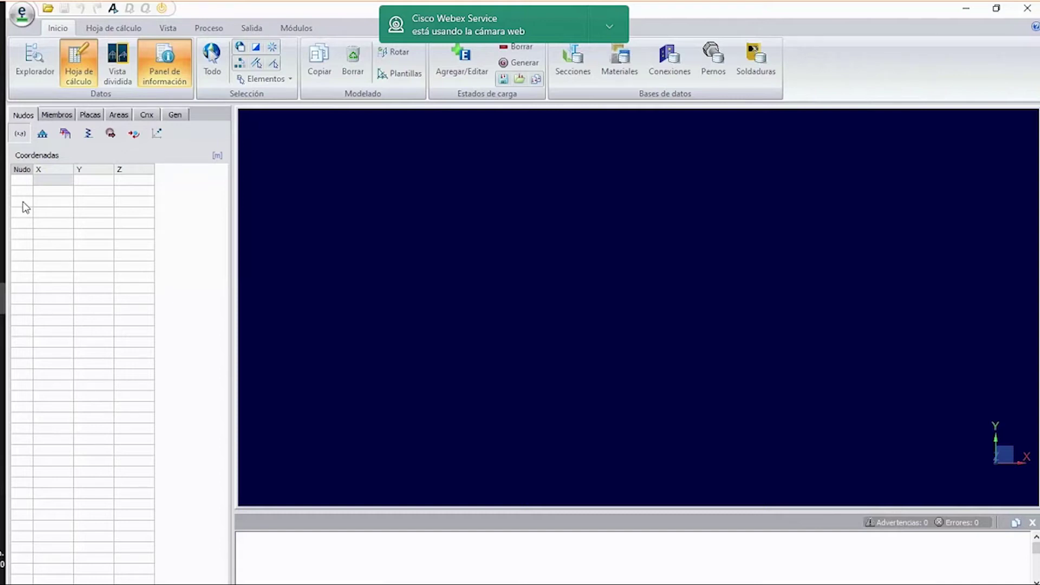
# Open the materials database and review the Steel and RC tables of the United States group.
pyautogui.click(2, 204)
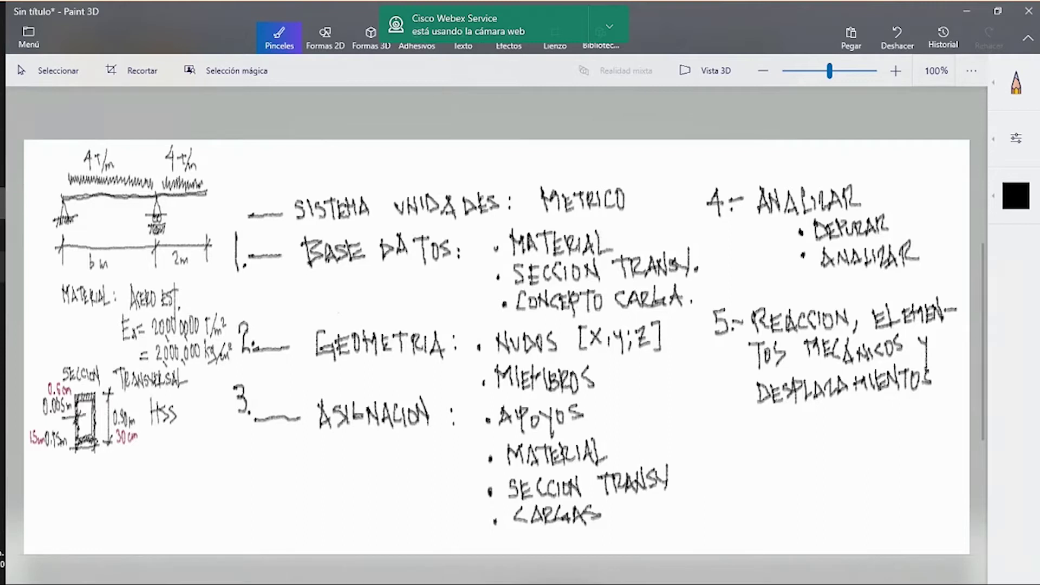
pyautogui.click(2, 299)
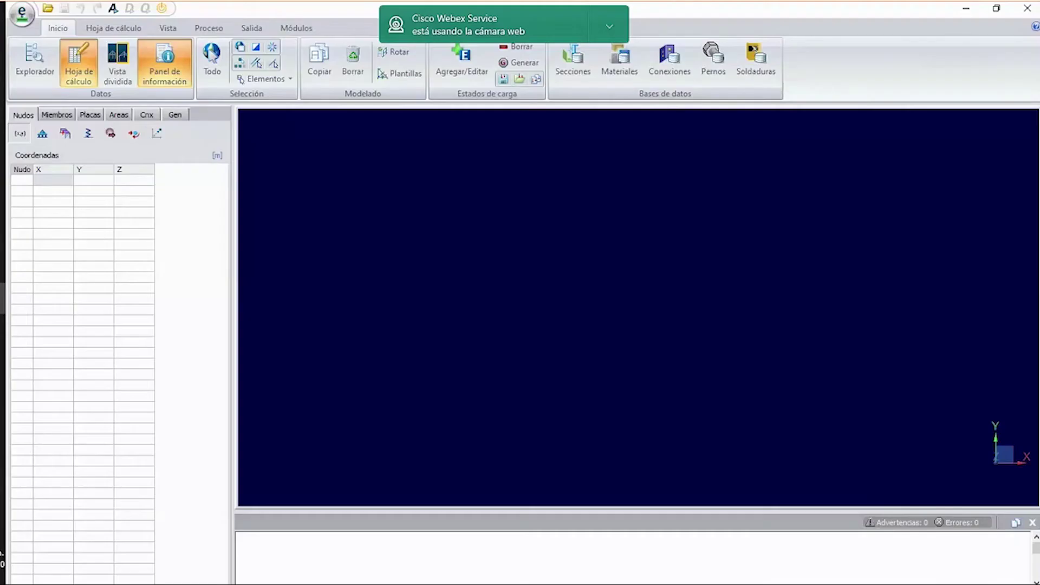
pyautogui.click(627, 68)
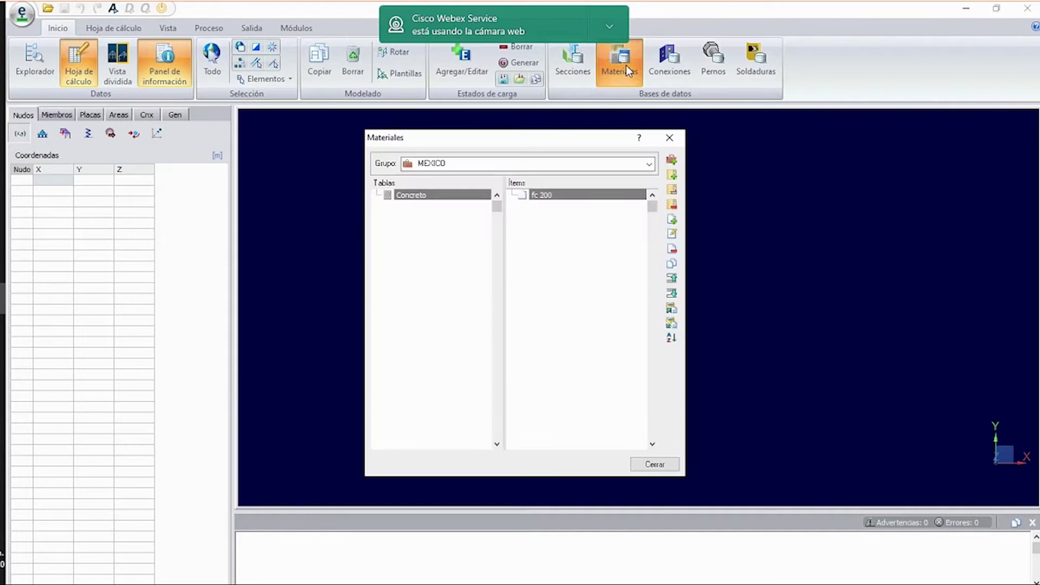
pyautogui.click(649, 165)
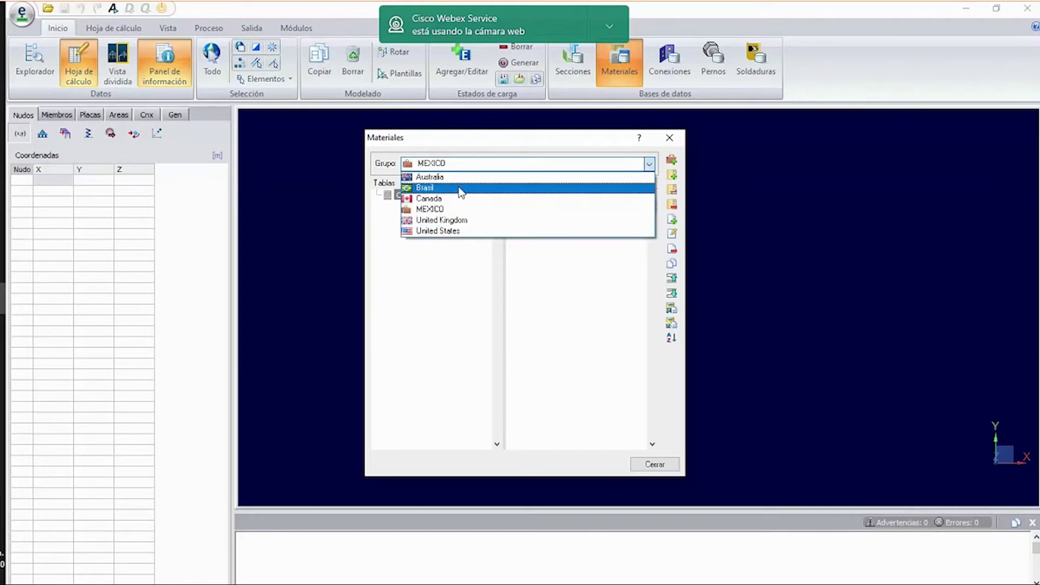
pyautogui.click(456, 233)
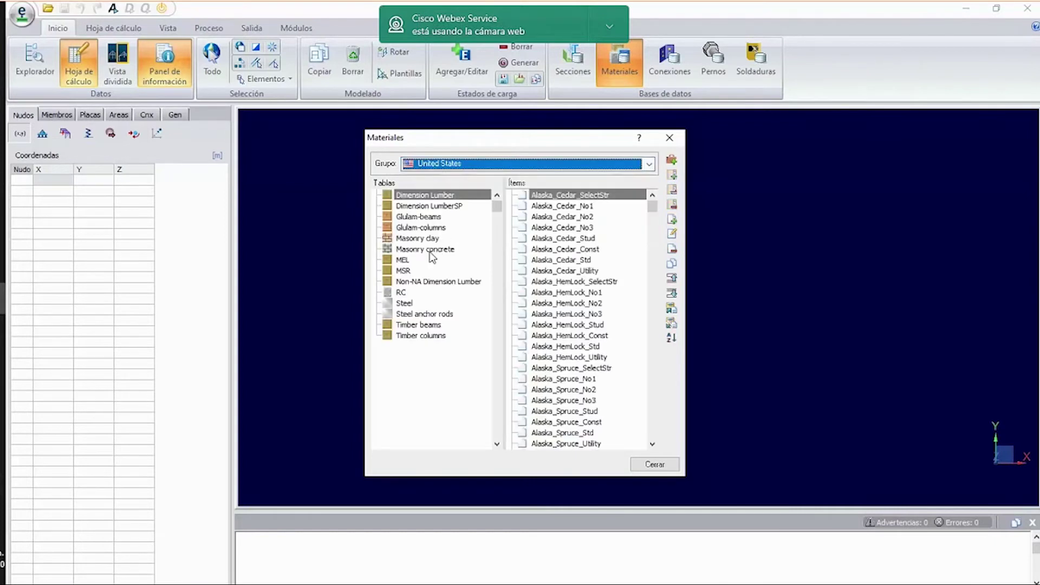
pyautogui.click(406, 304)
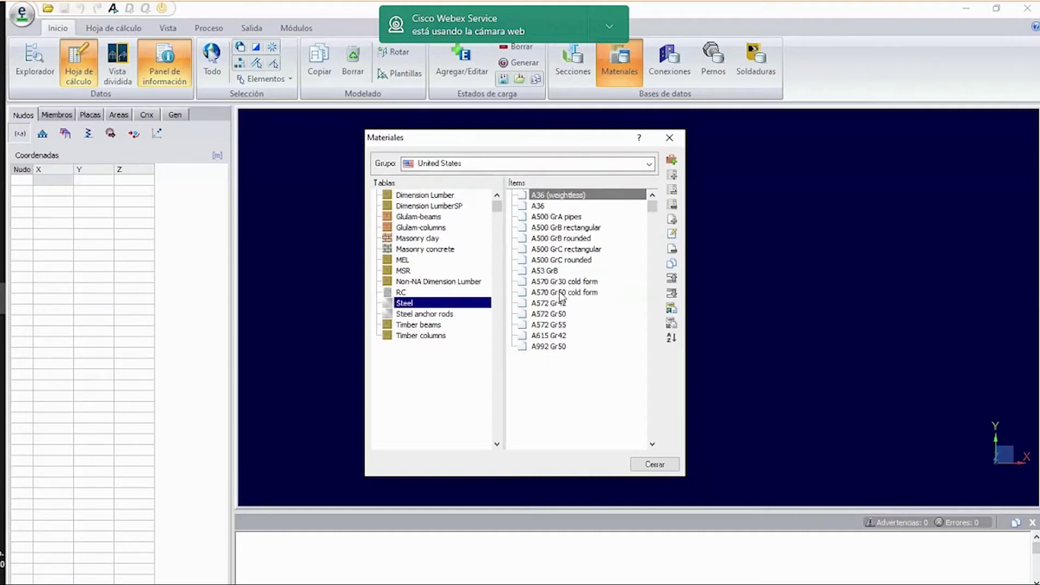
pyautogui.click(412, 293)
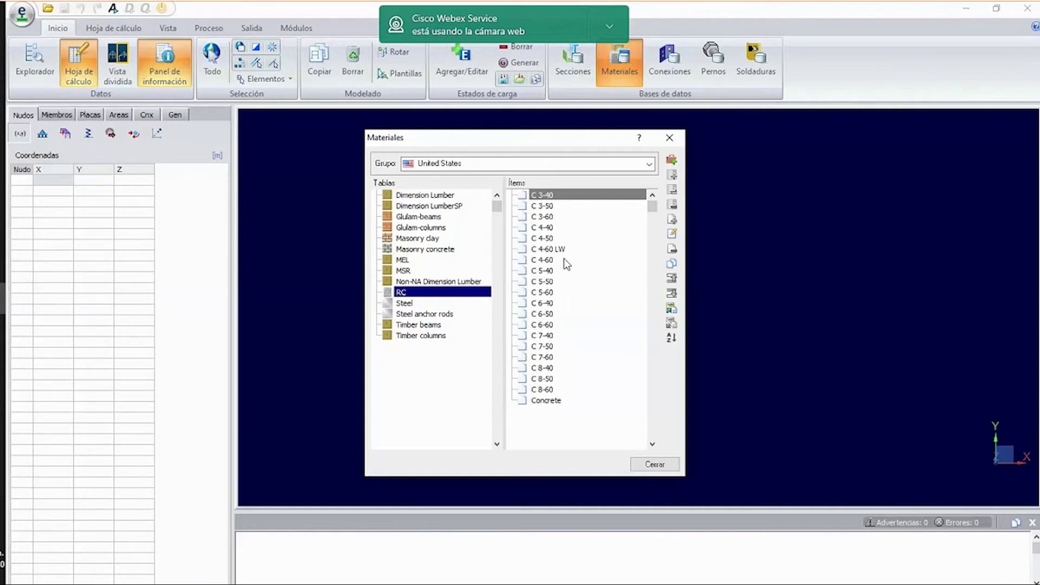
pyautogui.click(409, 304)
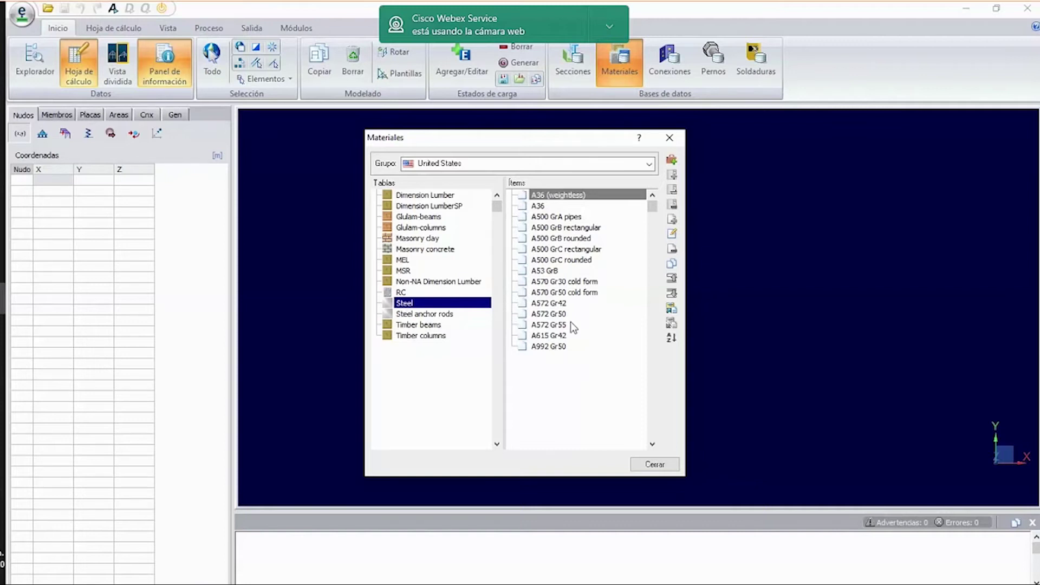
# Examine the A36, A500 and A572 grades offered in the United States Steel table.
pyautogui.click(539, 268)
pyautogui.click(542, 237)
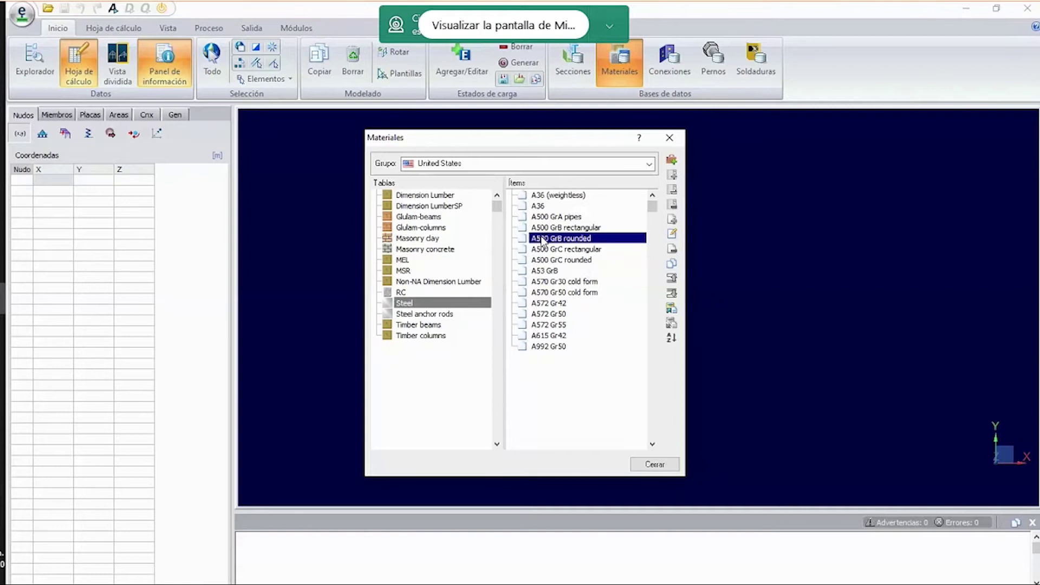
pyautogui.click(542, 231)
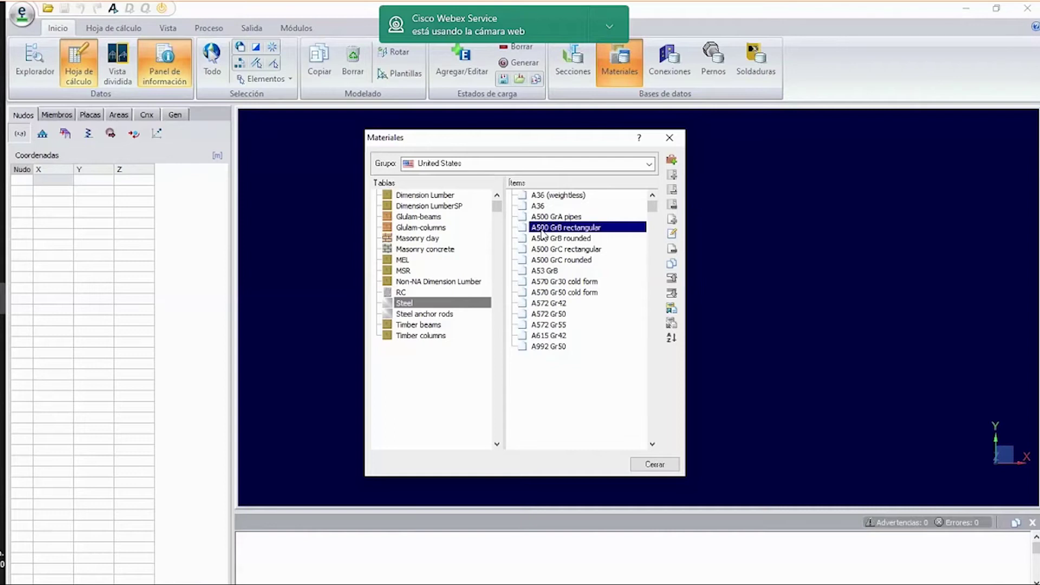
pyautogui.click(546, 196)
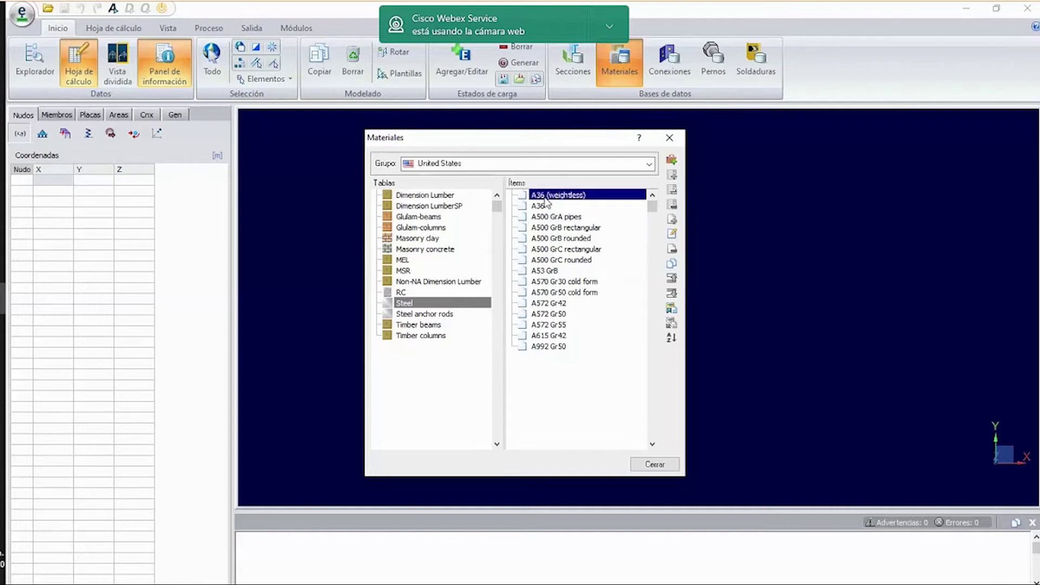
pyautogui.click(547, 228)
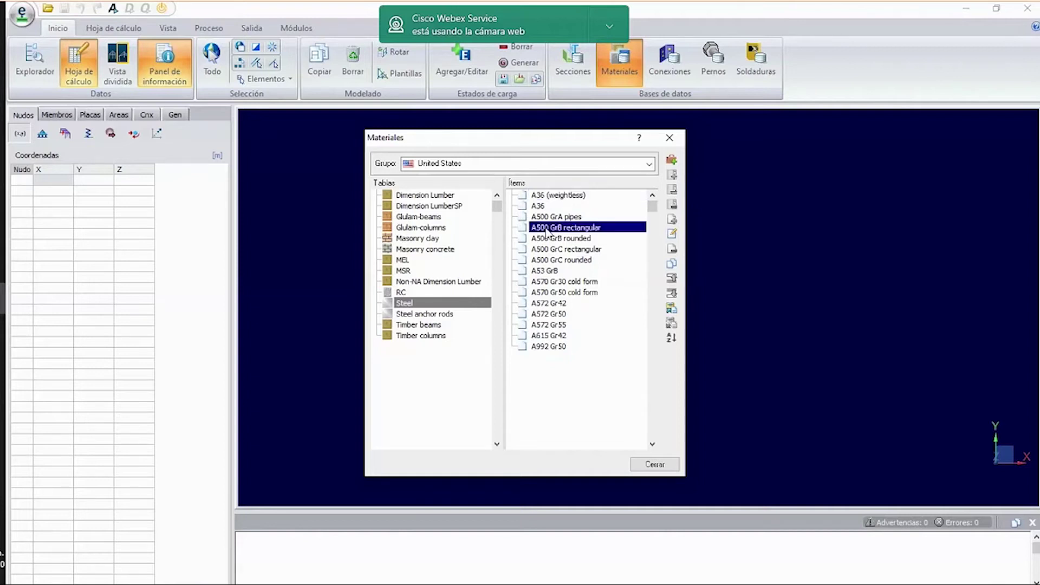
pyautogui.click(563, 325)
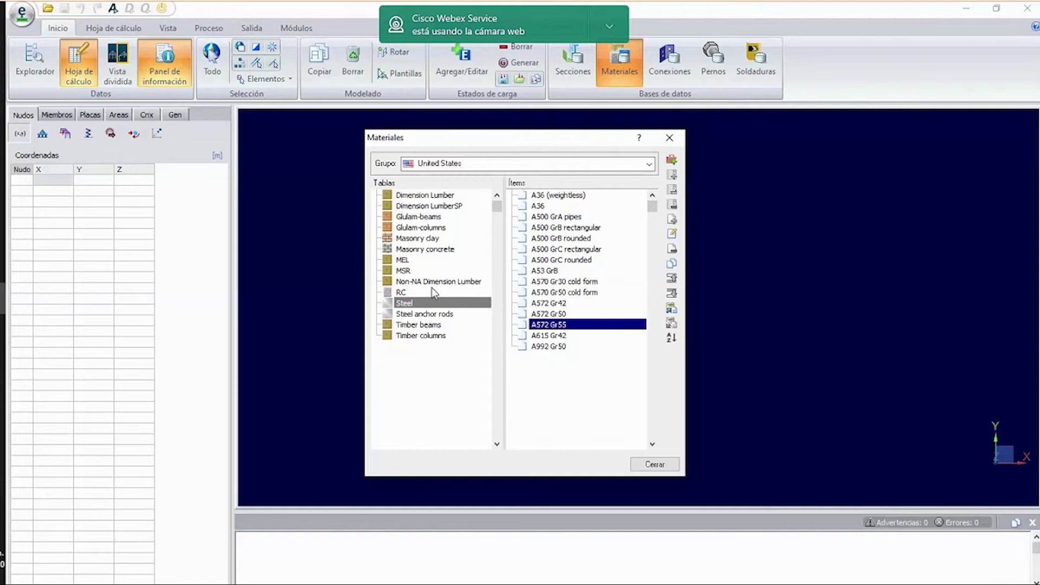
# Switch the materials database back to the MEXICO group, briefly viewing the form for creating a new group.
pyautogui.click(647, 166)
pyautogui.click(577, 207)
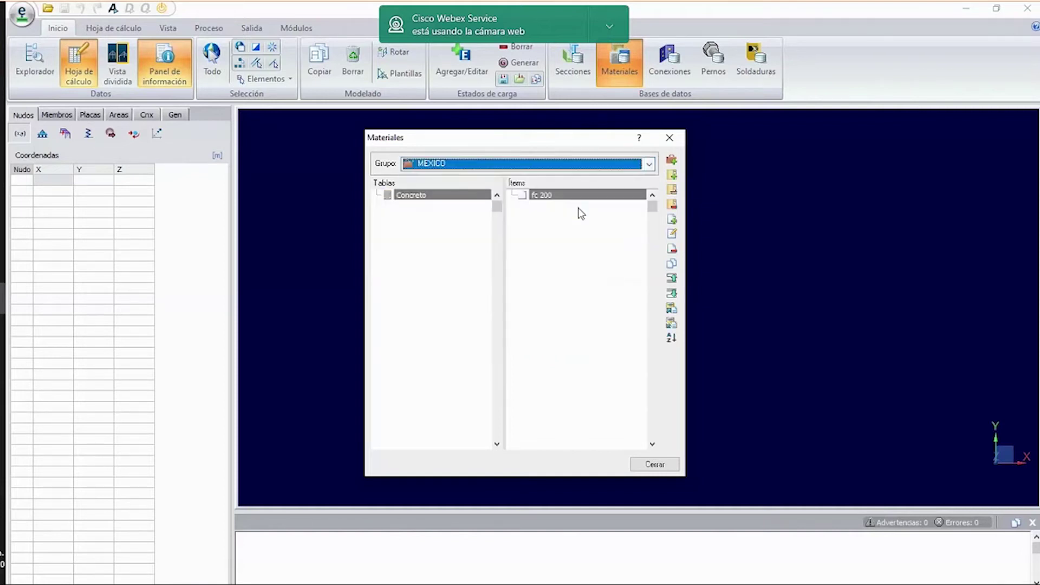
pyautogui.click(671, 160)
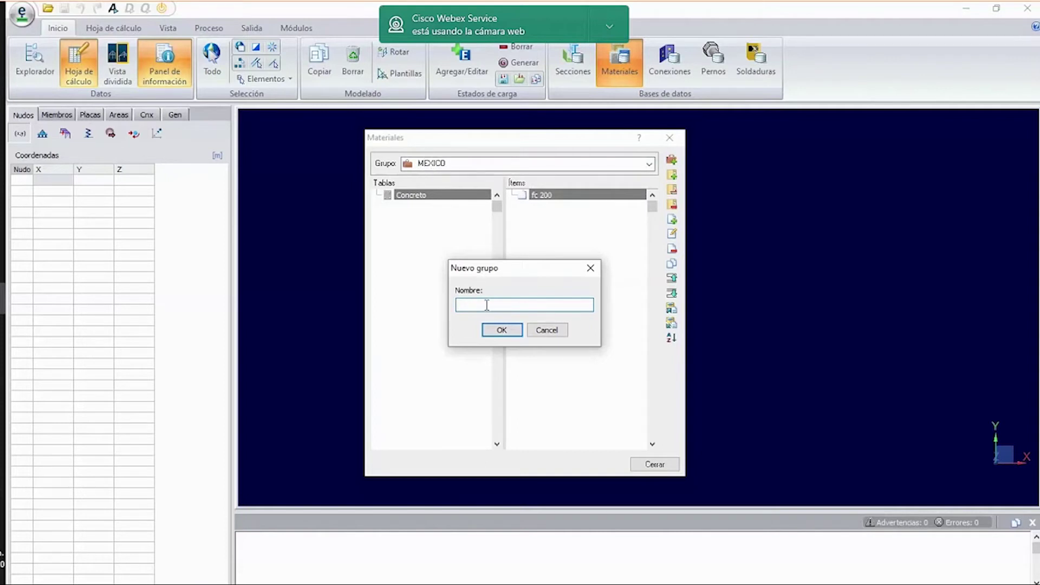
pyautogui.click(527, 331)
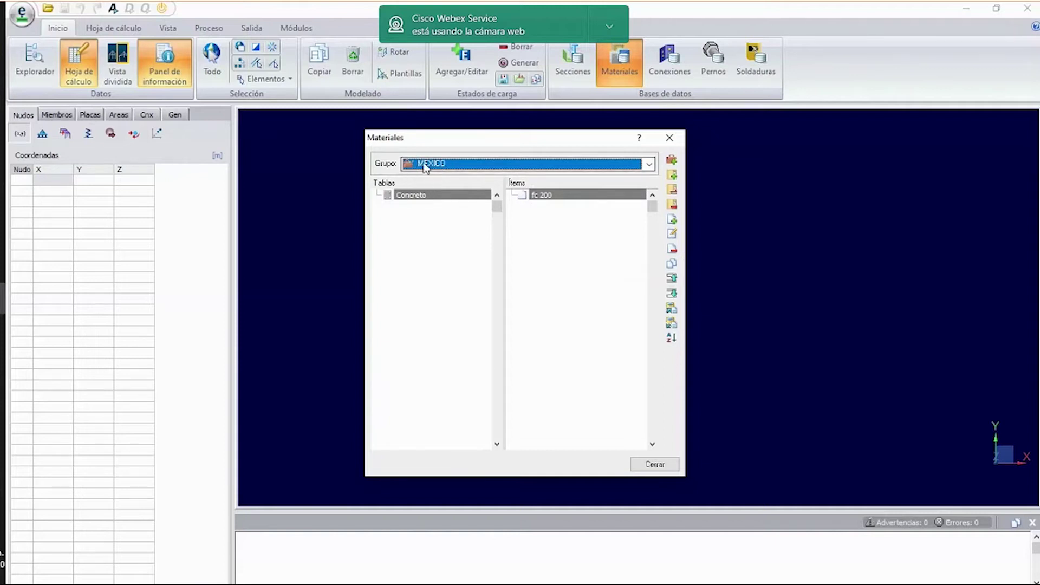
pyautogui.click(423, 195)
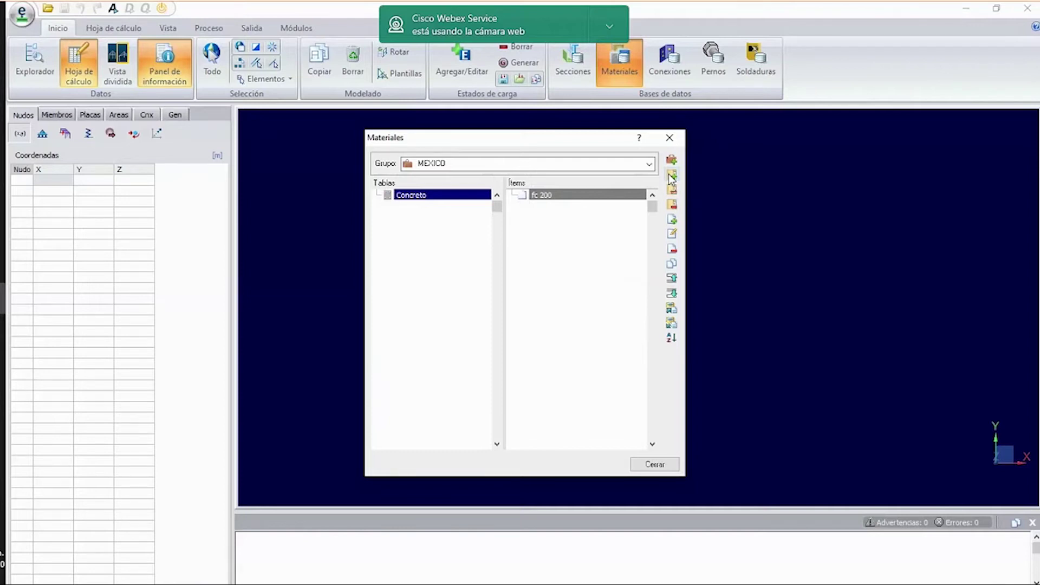
pyautogui.click(484, 163)
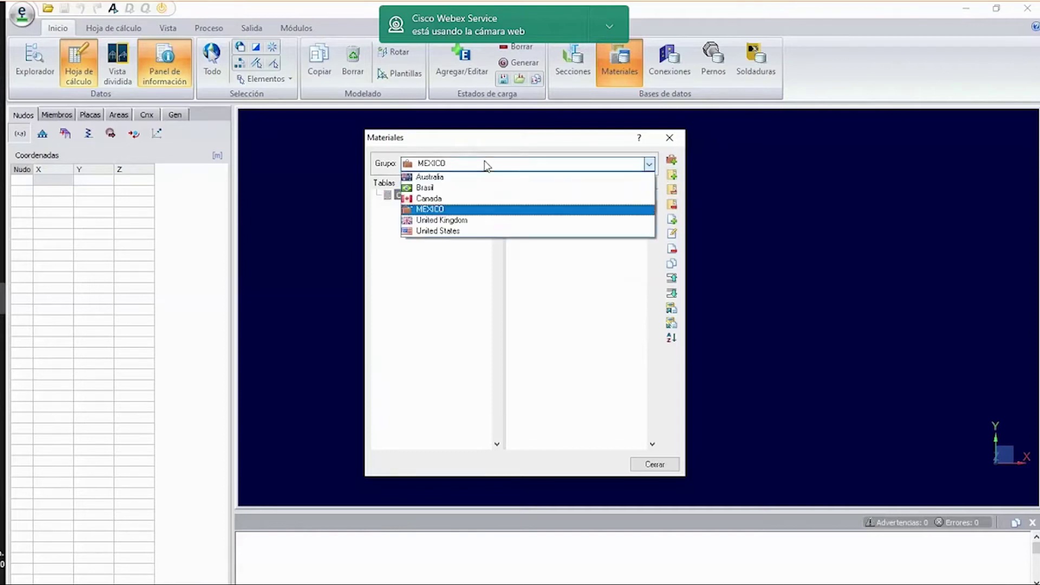
pyautogui.click(455, 206)
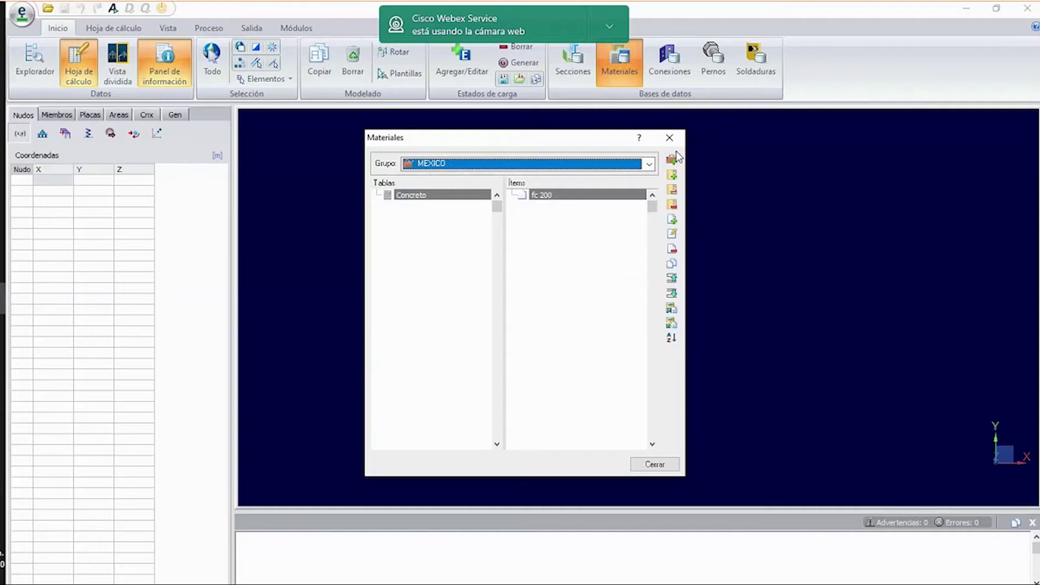
pyautogui.click(643, 16)
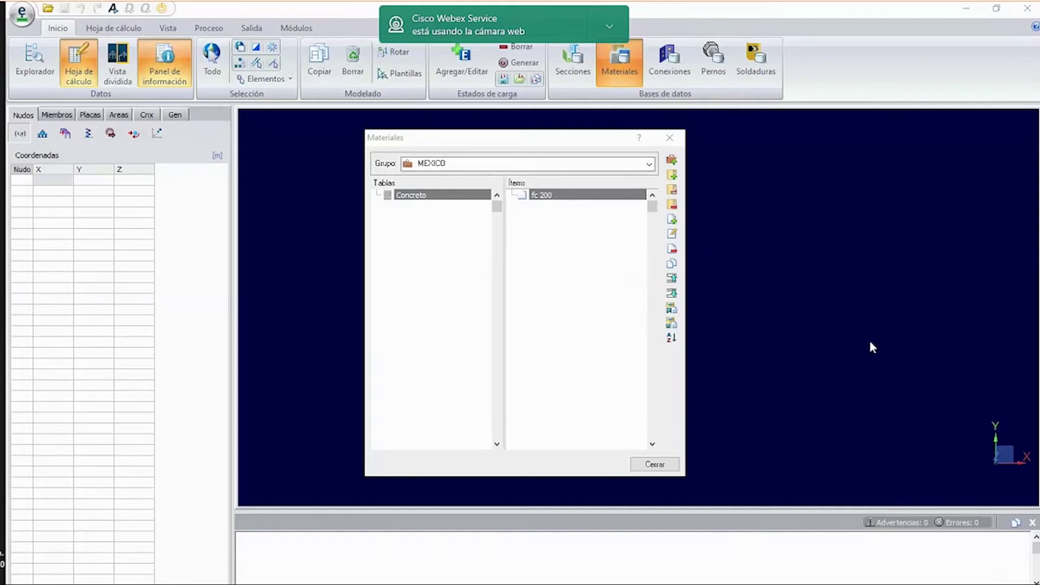
pyautogui.click(401, 196)
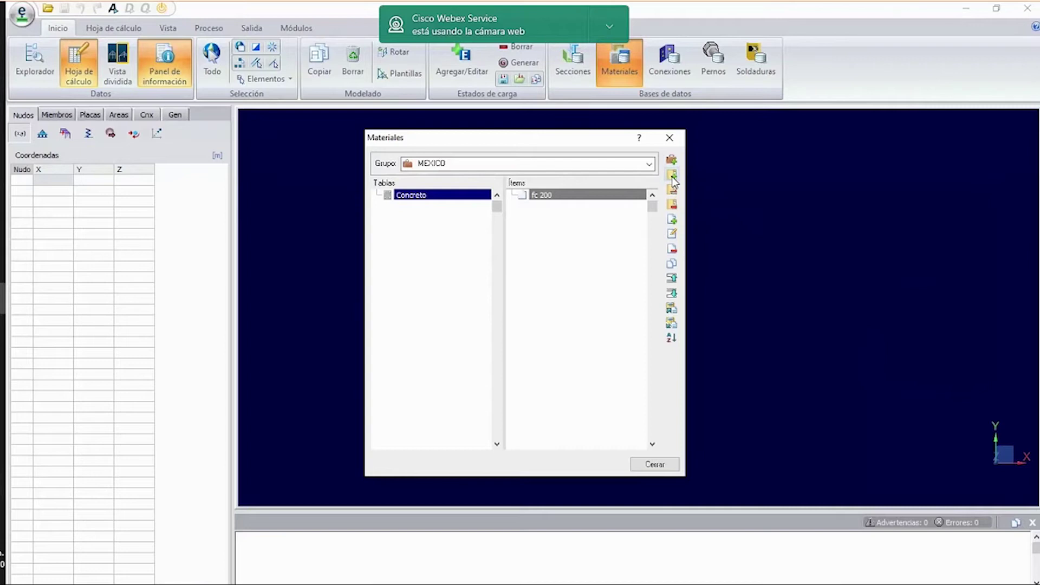
pyautogui.click(672, 178)
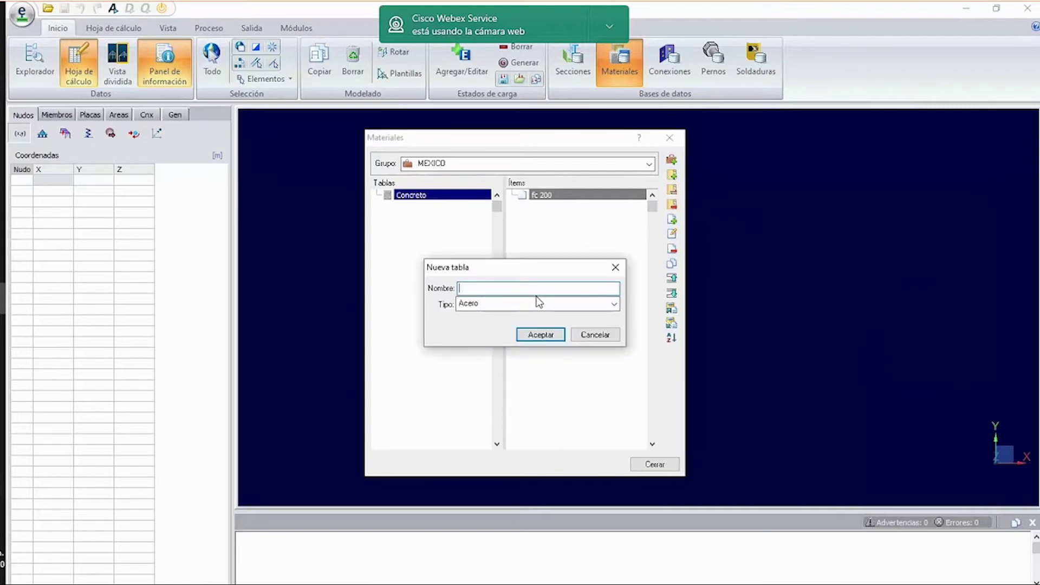
pyautogui.click(557, 304)
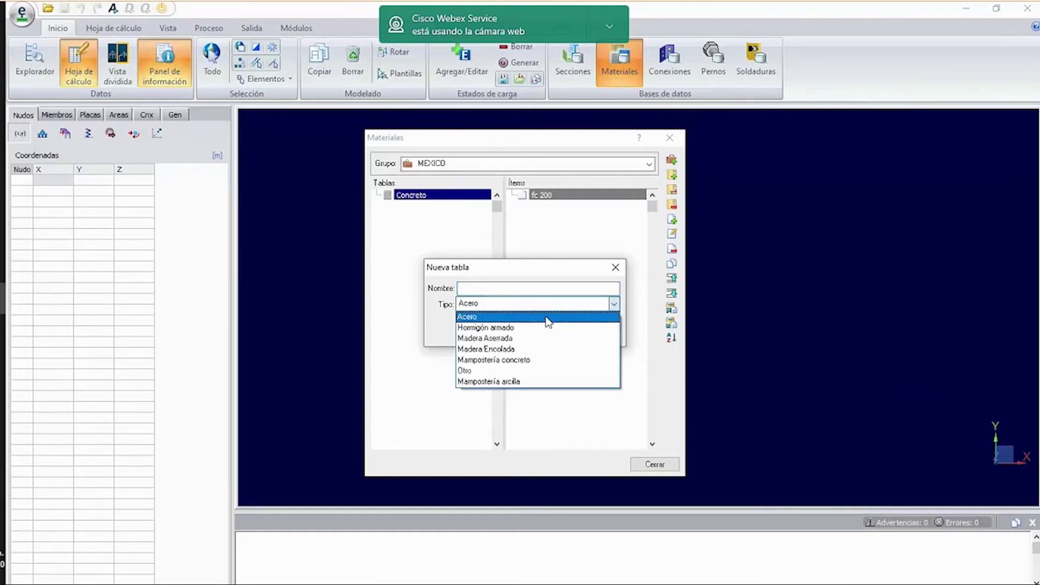
pyautogui.click(529, 372)
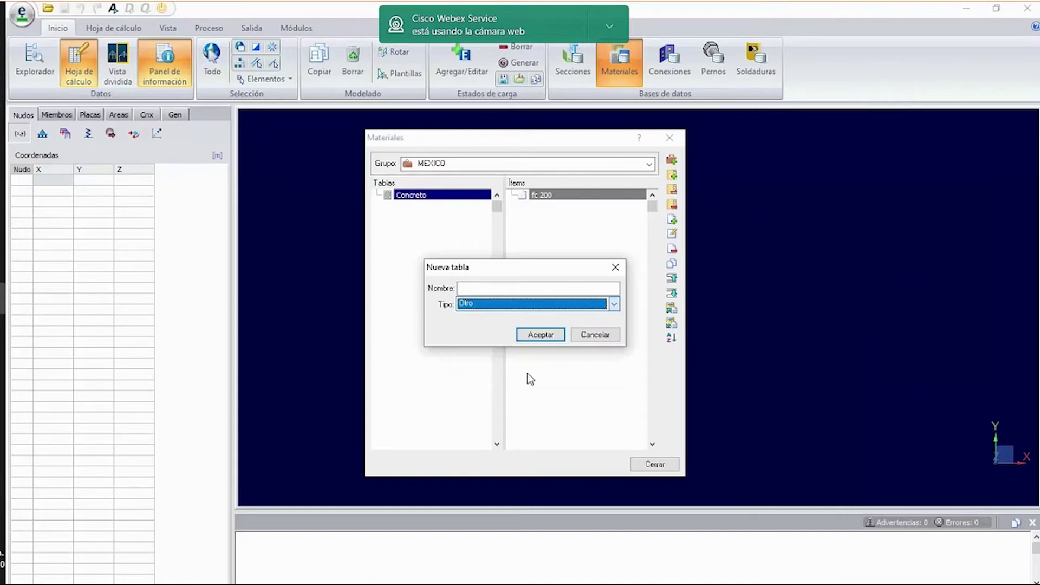
pyautogui.click(613, 305)
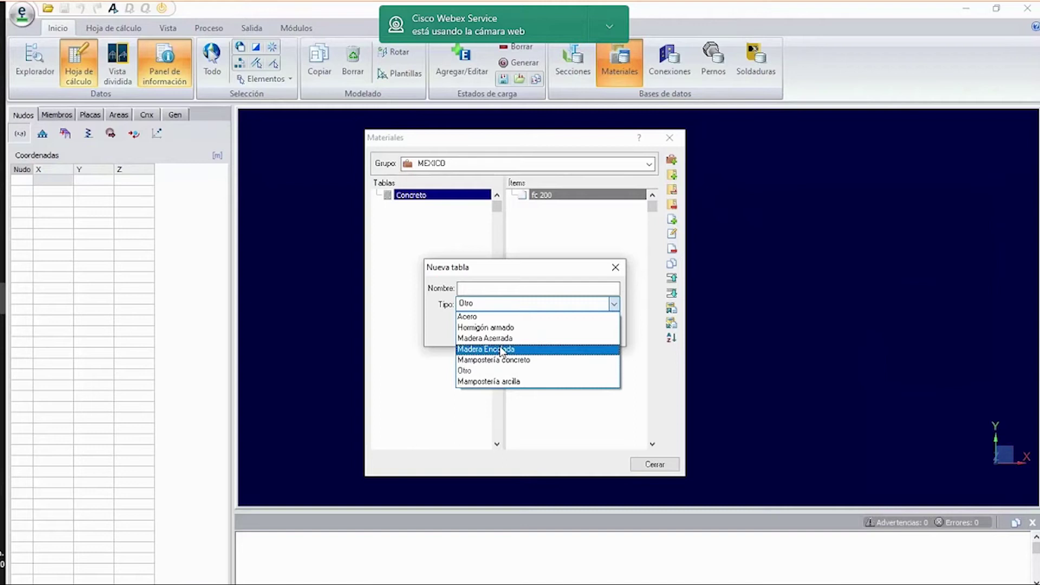
pyautogui.click(530, 277)
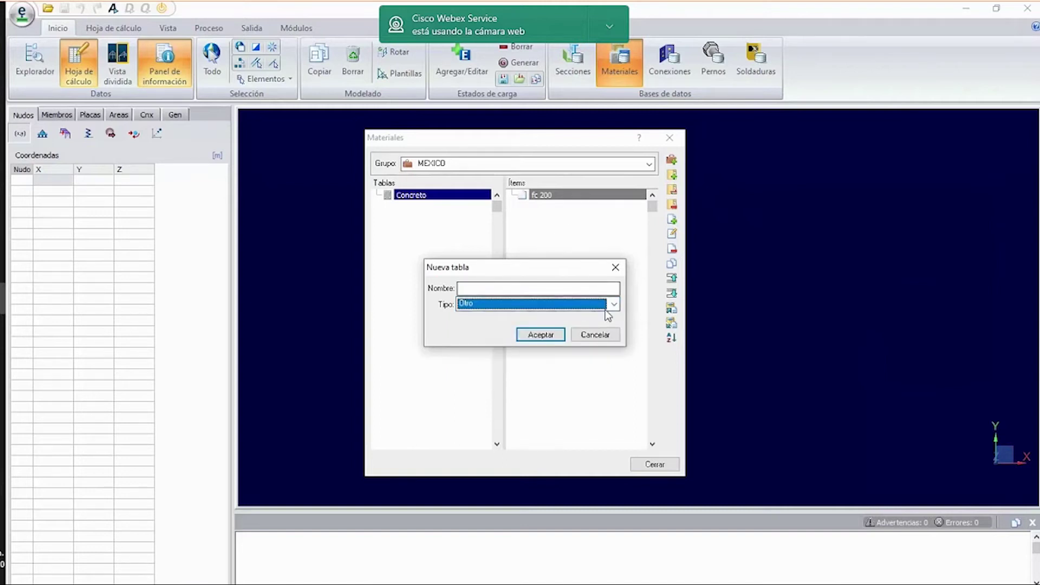
pyautogui.click(576, 290)
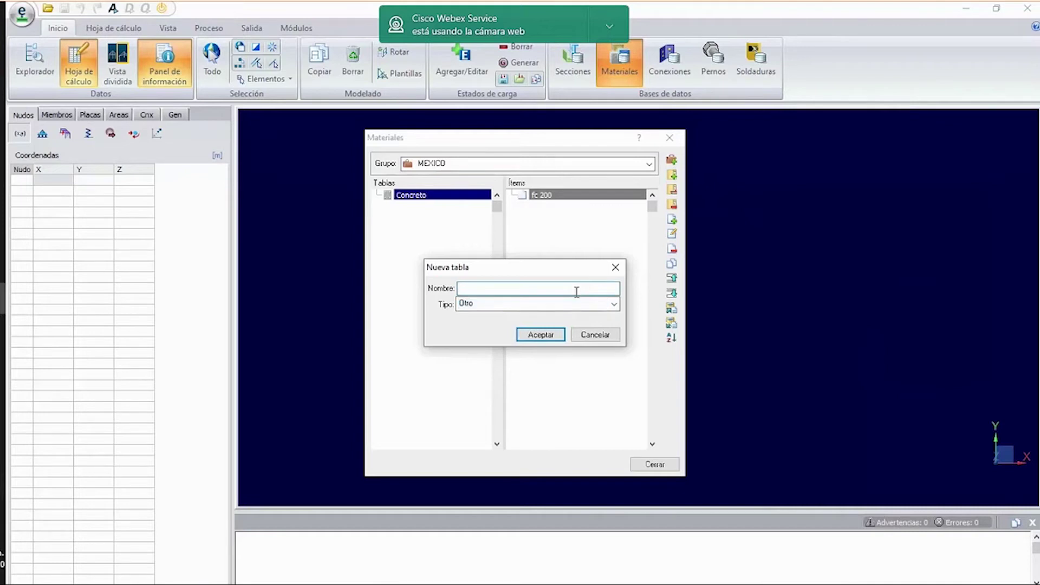
pyautogui.click(616, 268)
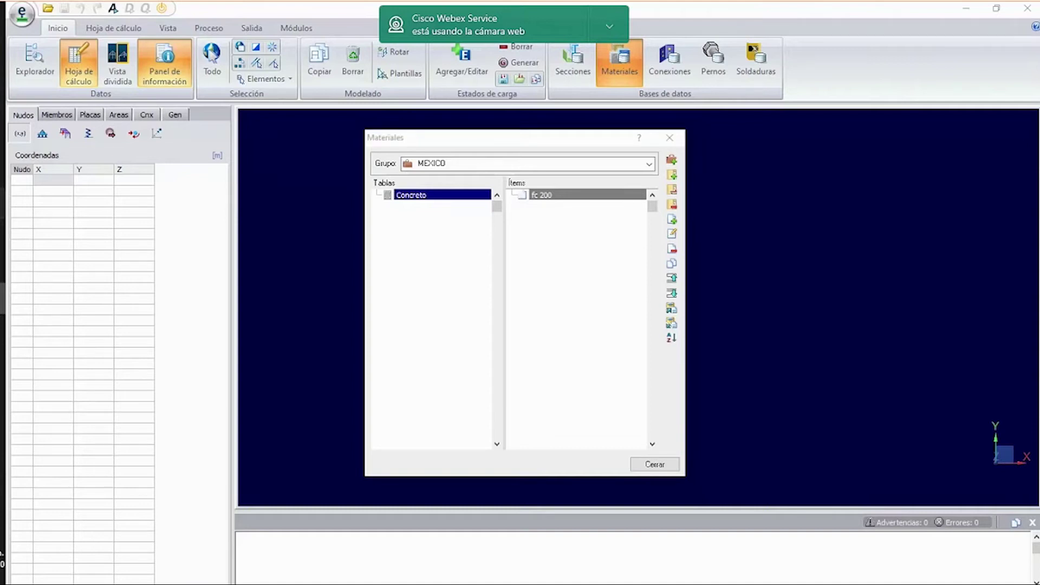
# Check the handwritten problem sheet, and create a materials table named ACERO EST of type Acero in the MEXICO group.
pyautogui.click(2, 203)
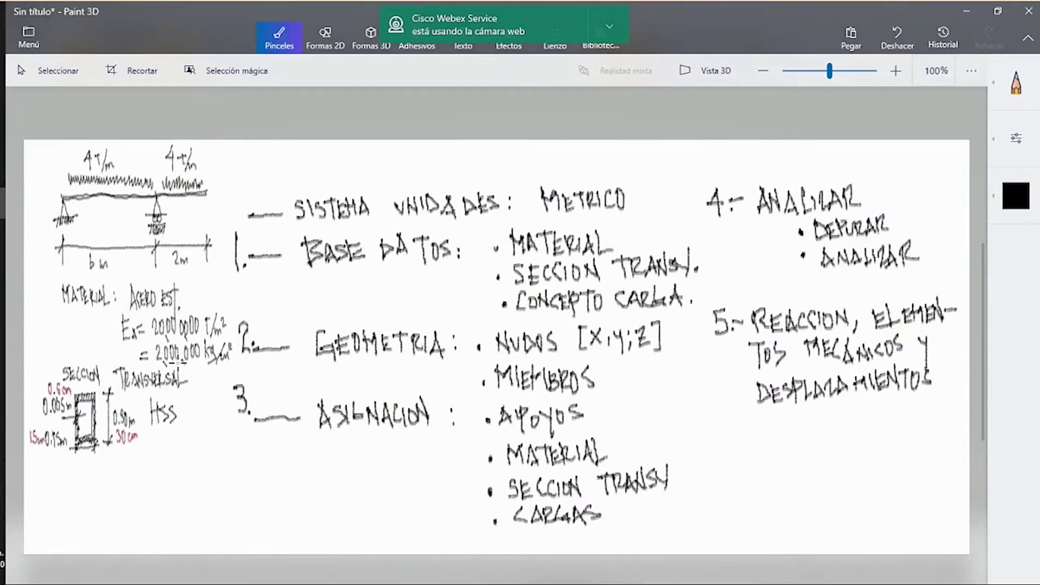
pyautogui.click(2, 298)
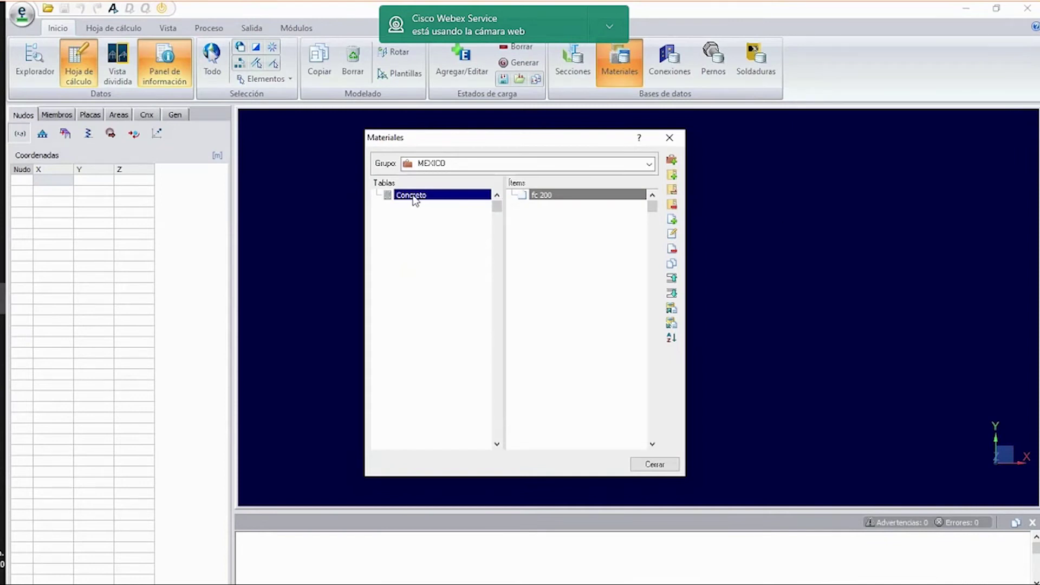
pyautogui.click(672, 176)
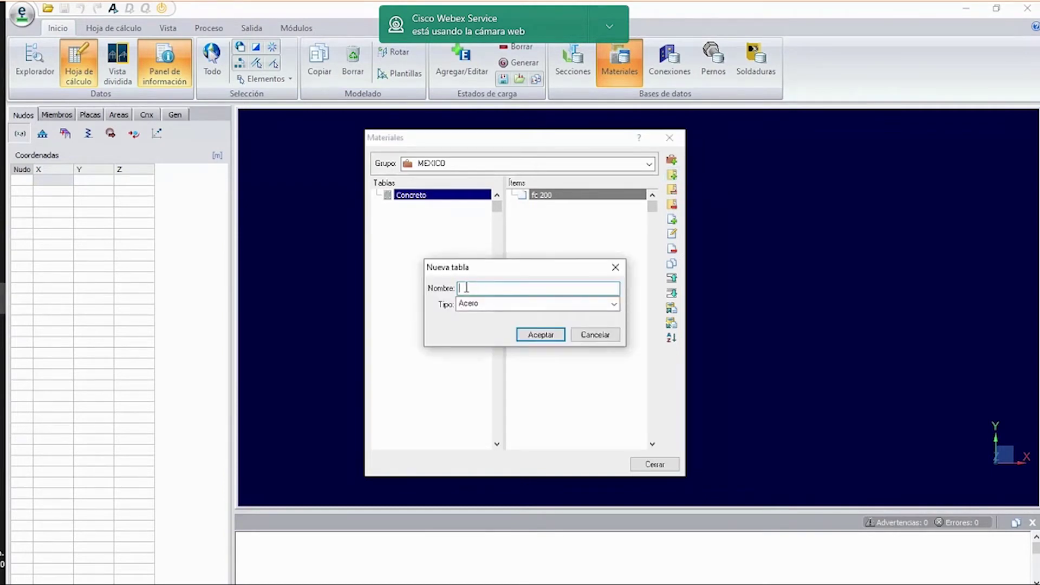
pyautogui.write('ACERO EST')
pyautogui.click(534, 304)
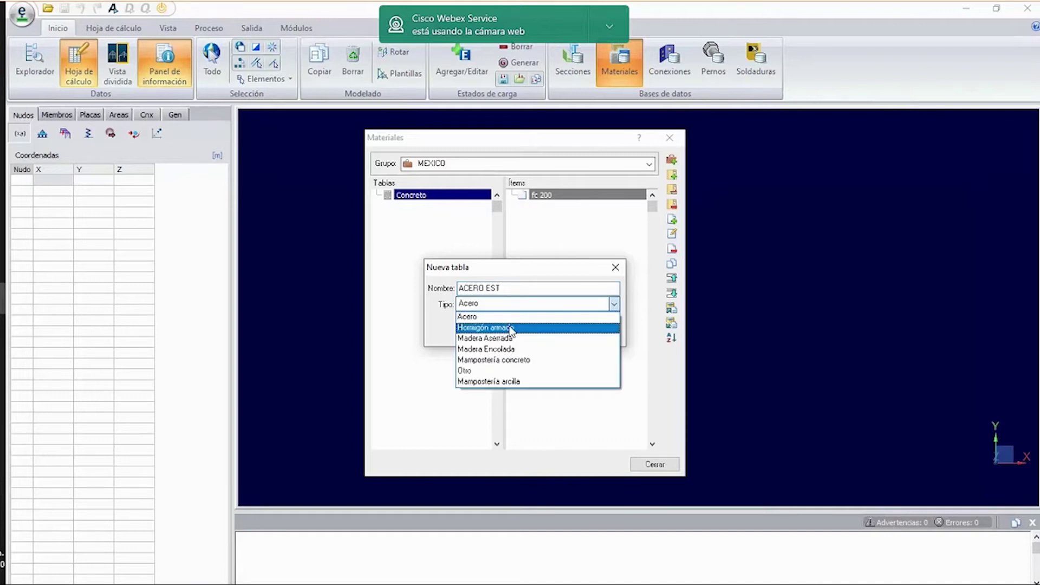
pyautogui.click(523, 317)
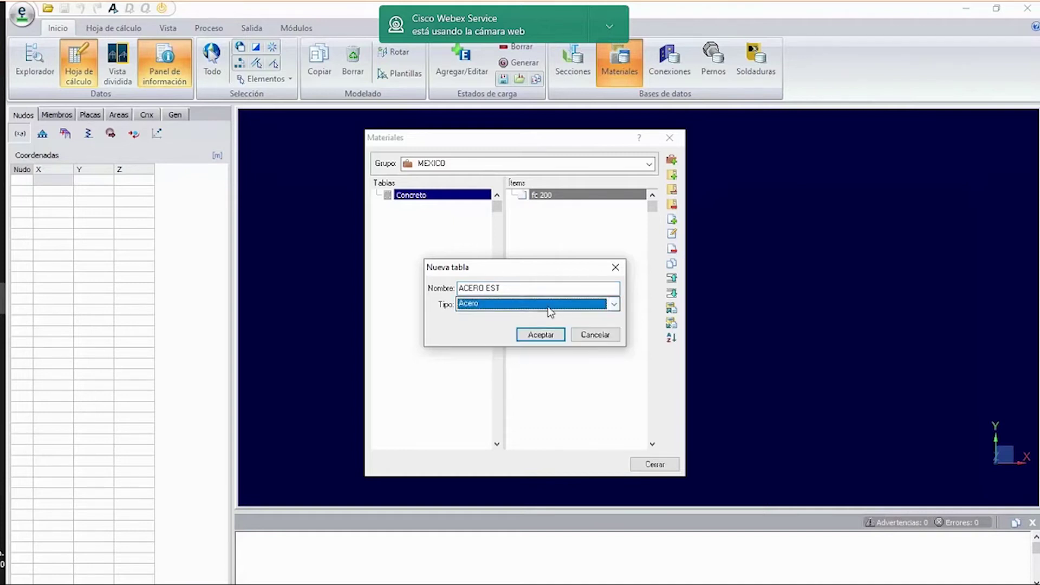
pyautogui.click(539, 333)
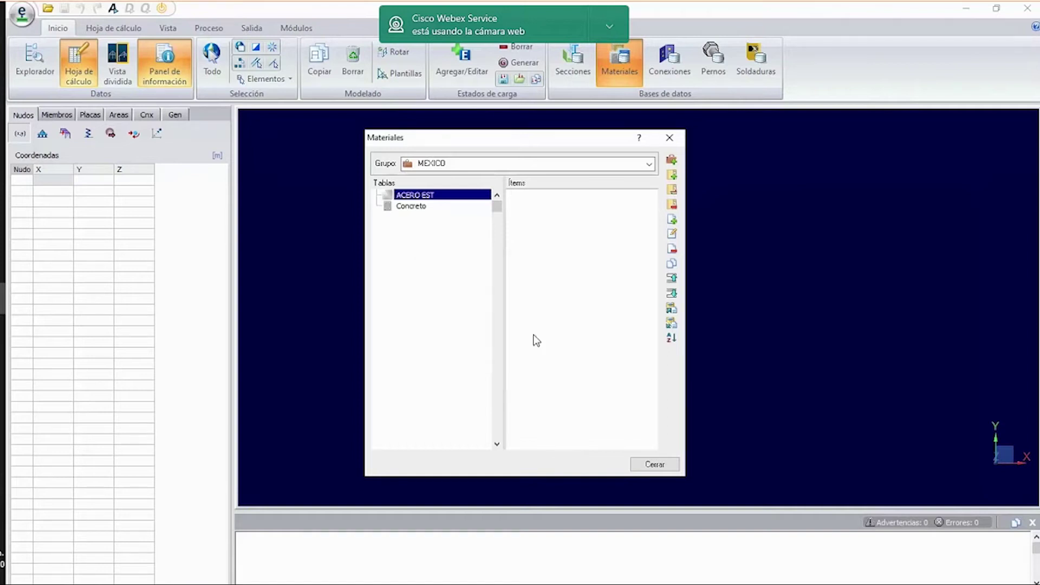
# Review the material properties of the fc 200 item in the Concreto table, leaving them unedited.
pyautogui.click(412, 209)
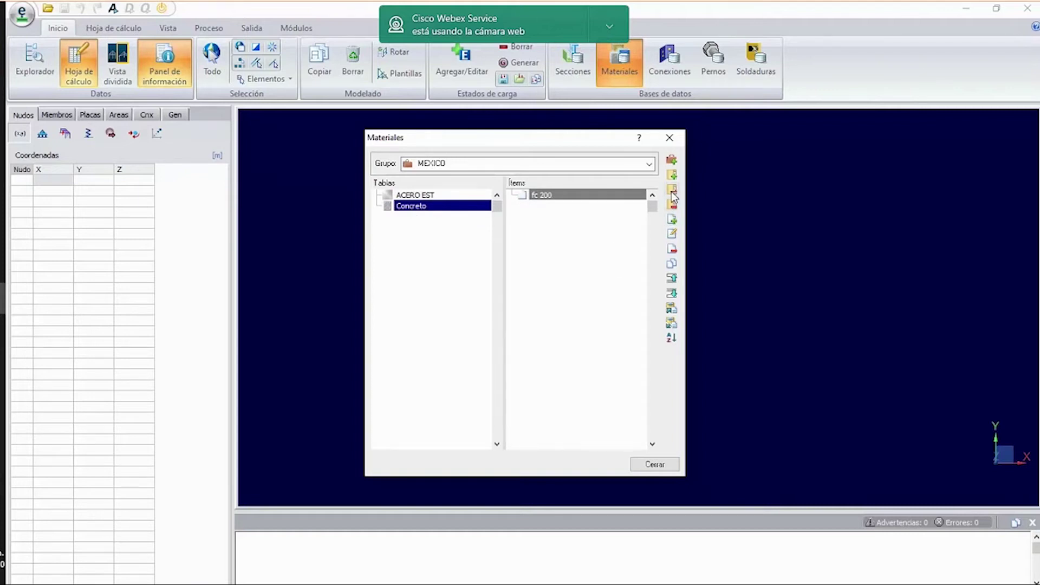
pyautogui.click(409, 199)
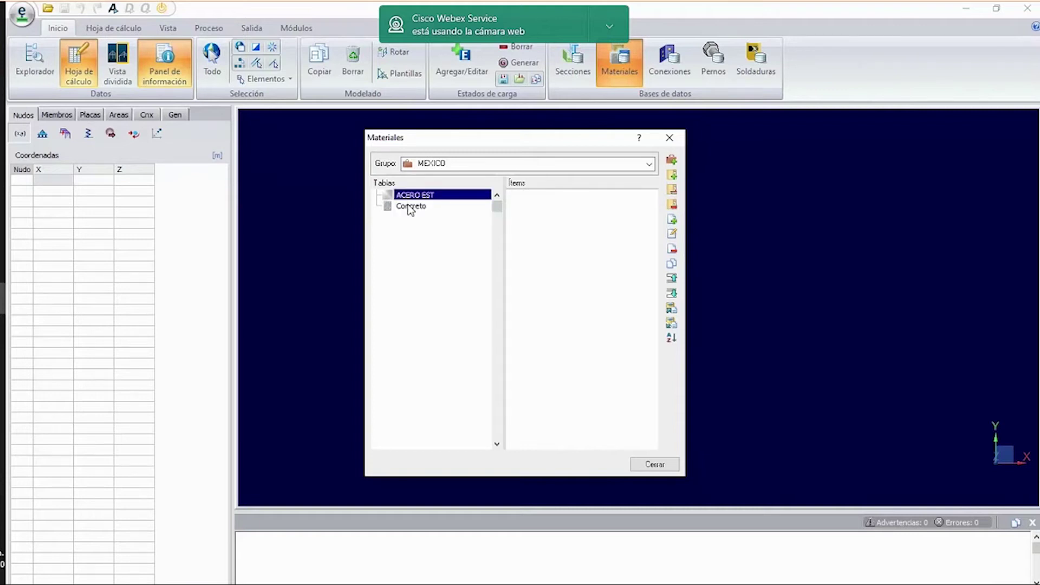
pyautogui.click(410, 207)
pyautogui.click(578, 203)
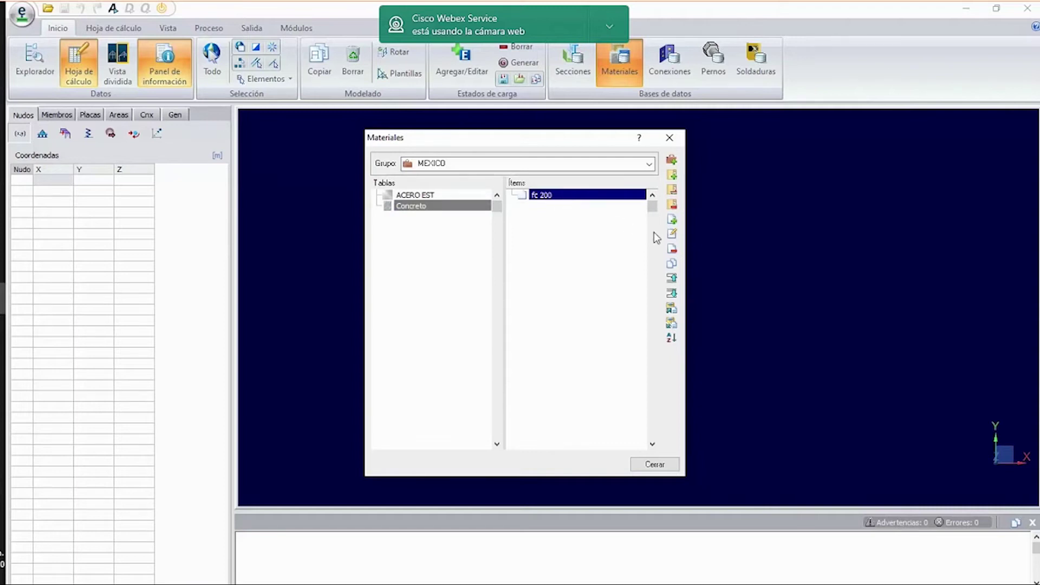
pyautogui.click(673, 233)
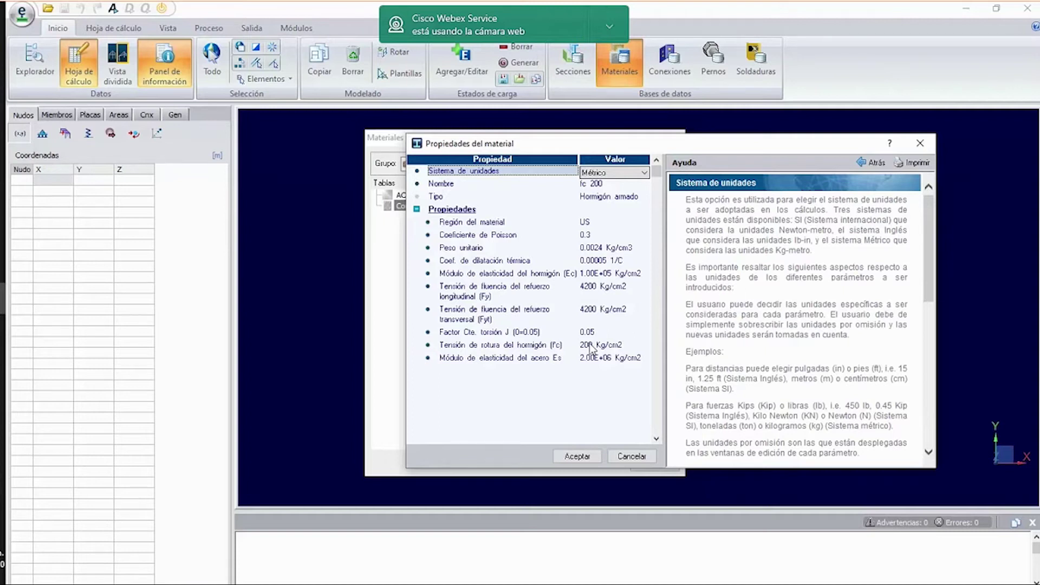
pyautogui.click(919, 143)
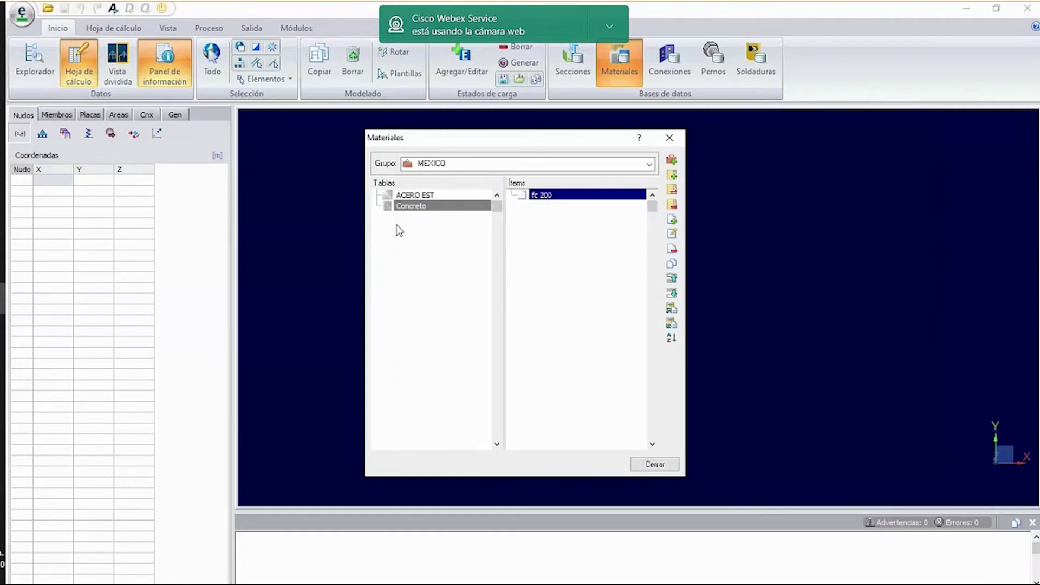
# Start a new material named AA36 in the ACERO EST table, reviewing its type, region and Poisson's ratio.
pyautogui.click(420, 197)
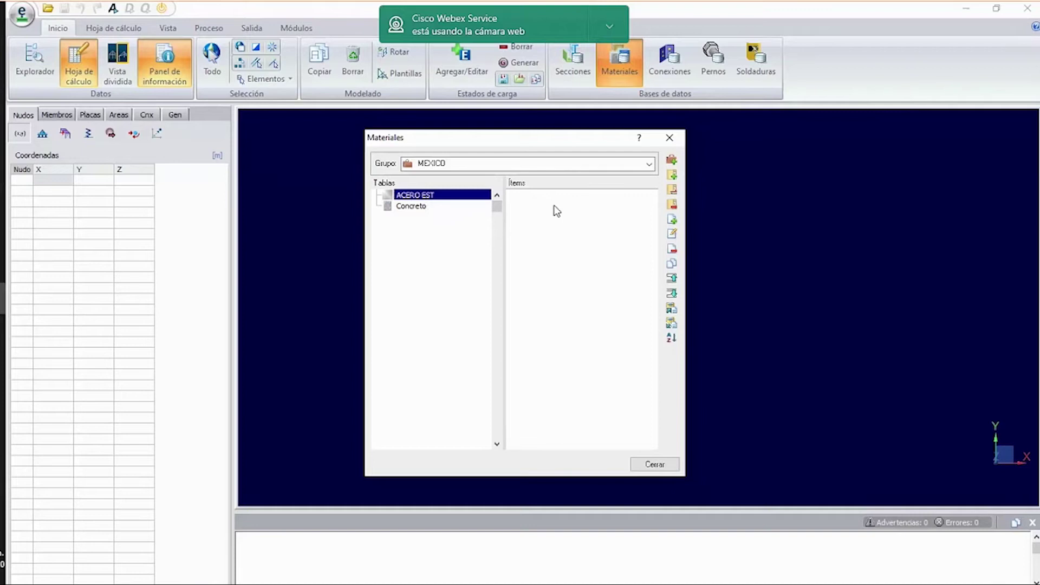
pyautogui.click(672, 219)
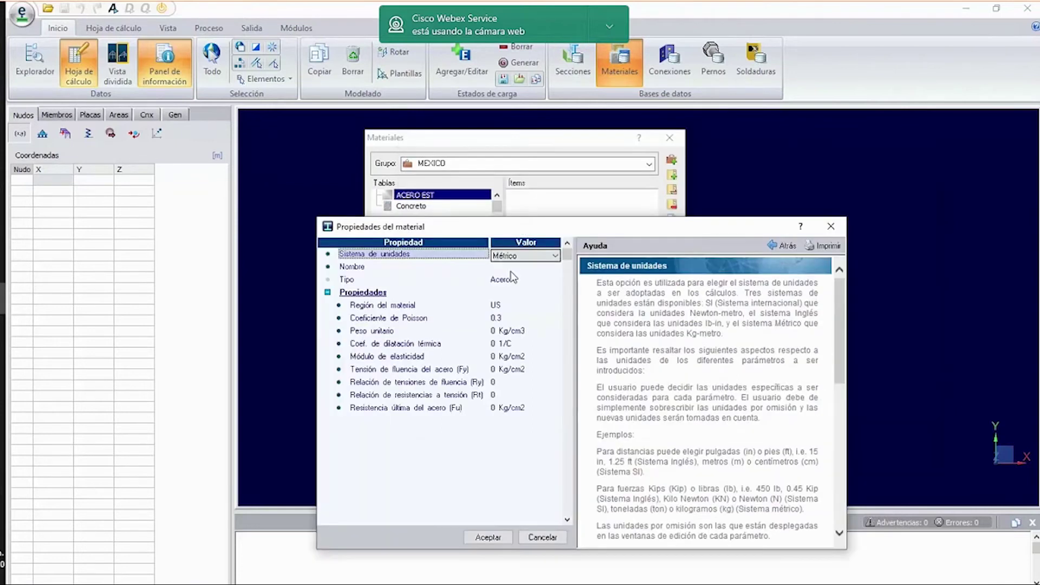
pyautogui.click(512, 269)
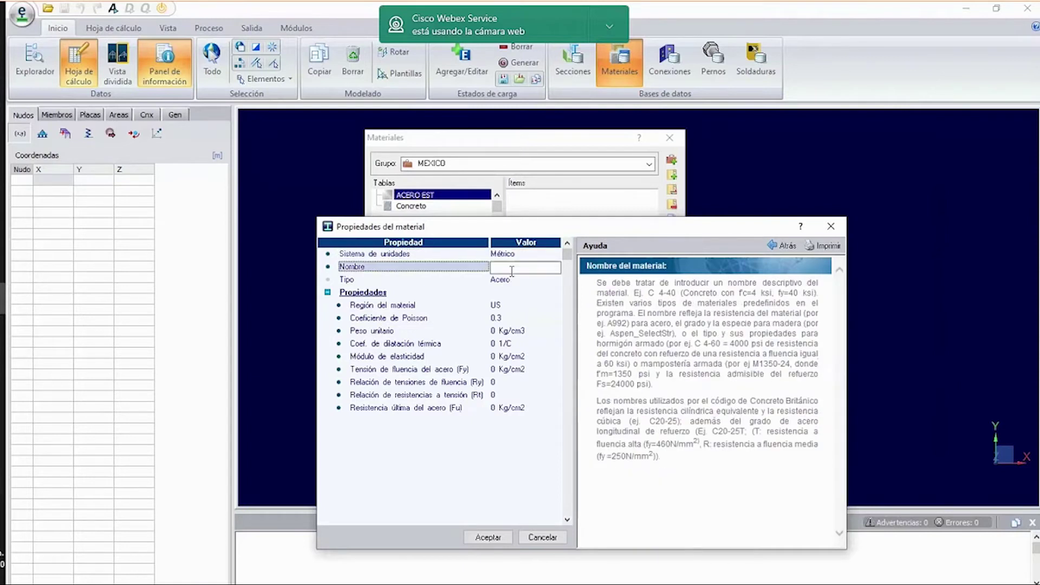
pyautogui.write('AA36')
pyautogui.click(512, 280)
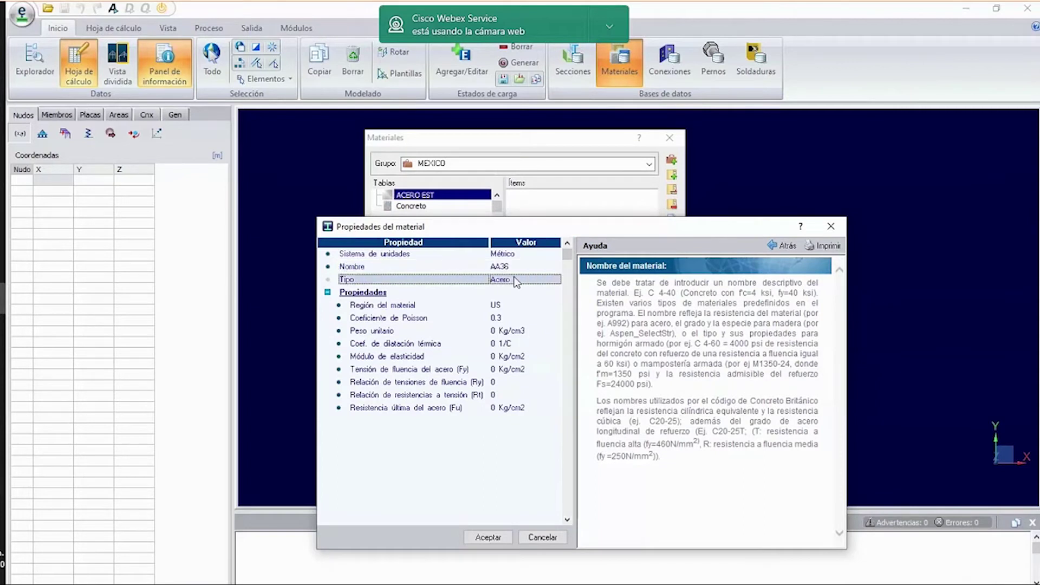
pyautogui.click(508, 305)
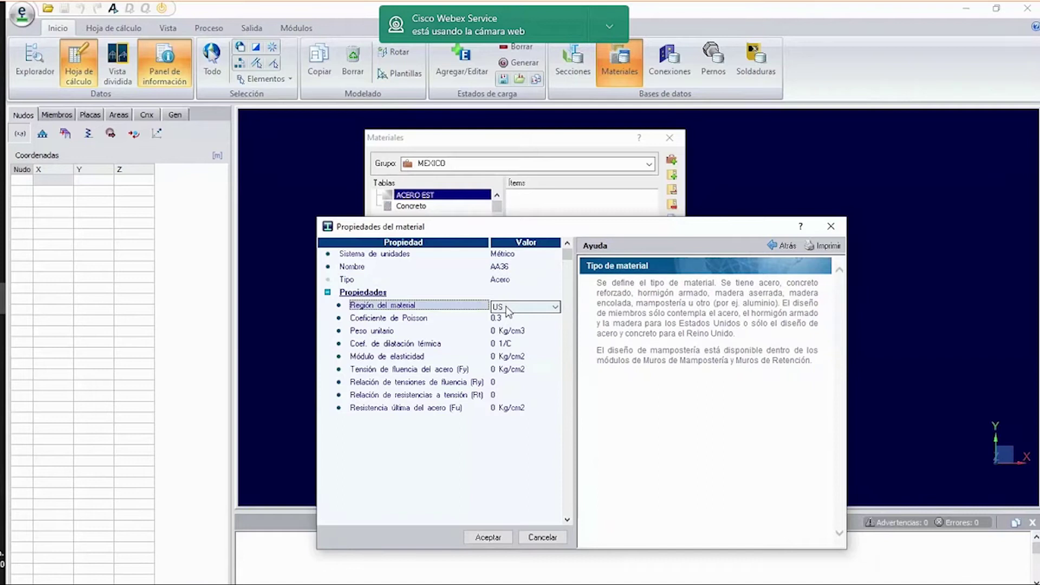
pyautogui.click(507, 317)
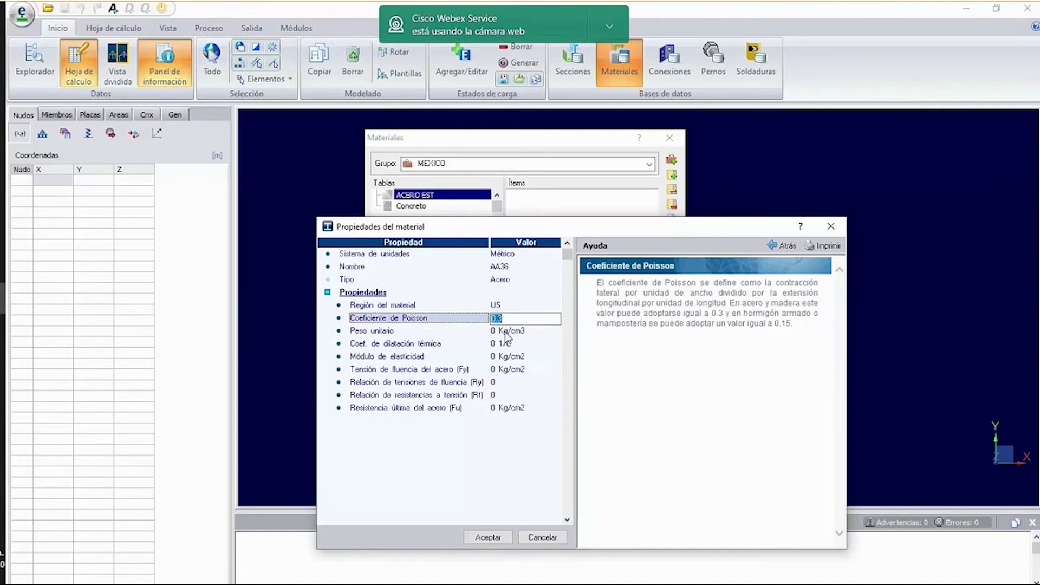
# Set the unit weight (Peso unitario) of the AA36 material to 0.0078 Kg/cm3.
pyautogui.click(530, 331)
pyautogui.click(531, 333)
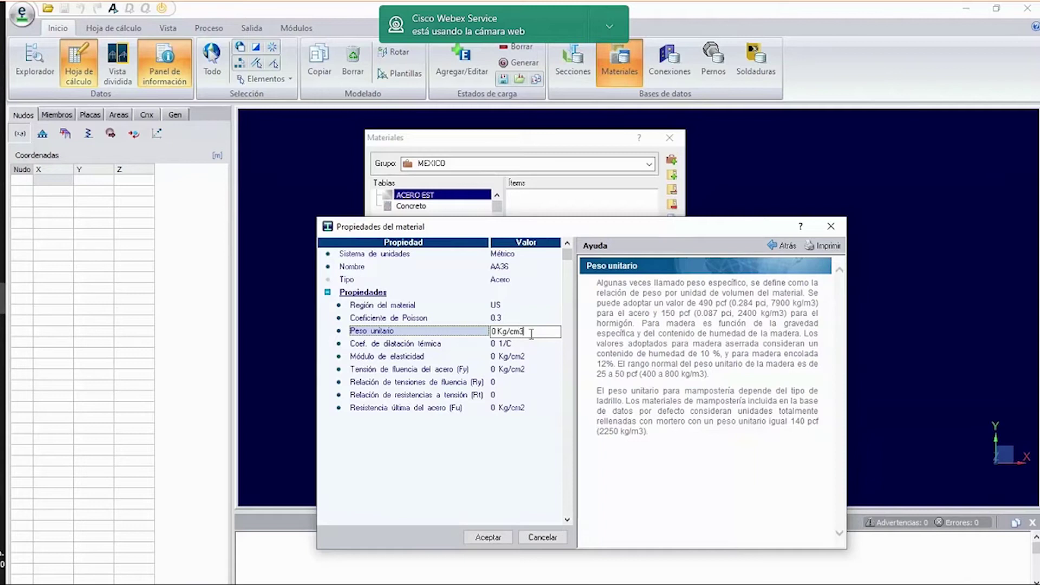
pyautogui.press('BackSpace')
pyautogui.press('BackSpace')
pyautogui.press('BackSpace')
pyautogui.press('BackSpace')
pyautogui.press('BackSpace')
pyautogui.press('BackSpace')
pyautogui.press('BackSpace')
pyautogui.press('BackSpace')
pyautogui.write('0.0078')
pyautogui.click(534, 344)
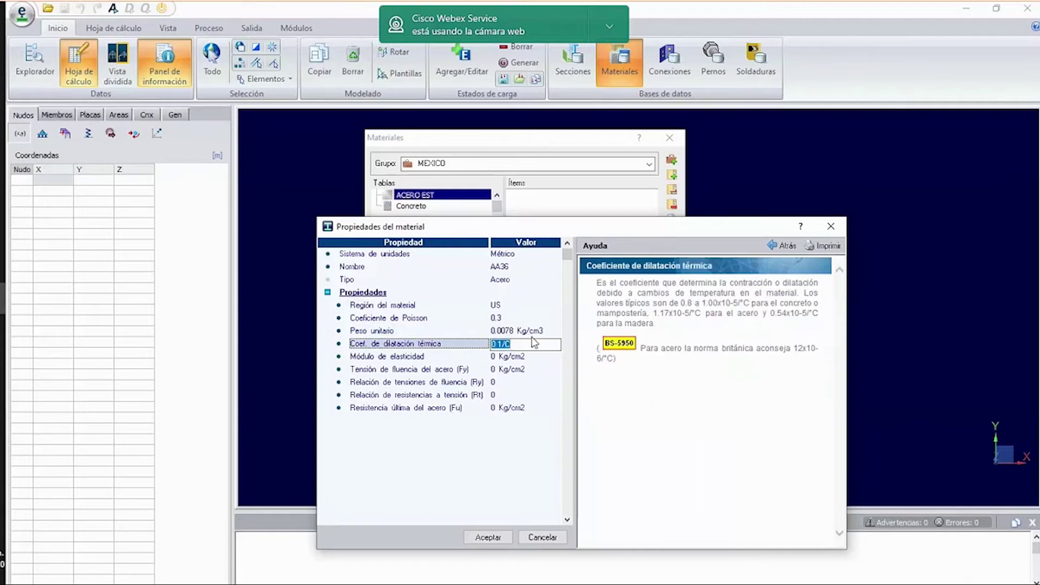
pyautogui.click(533, 335)
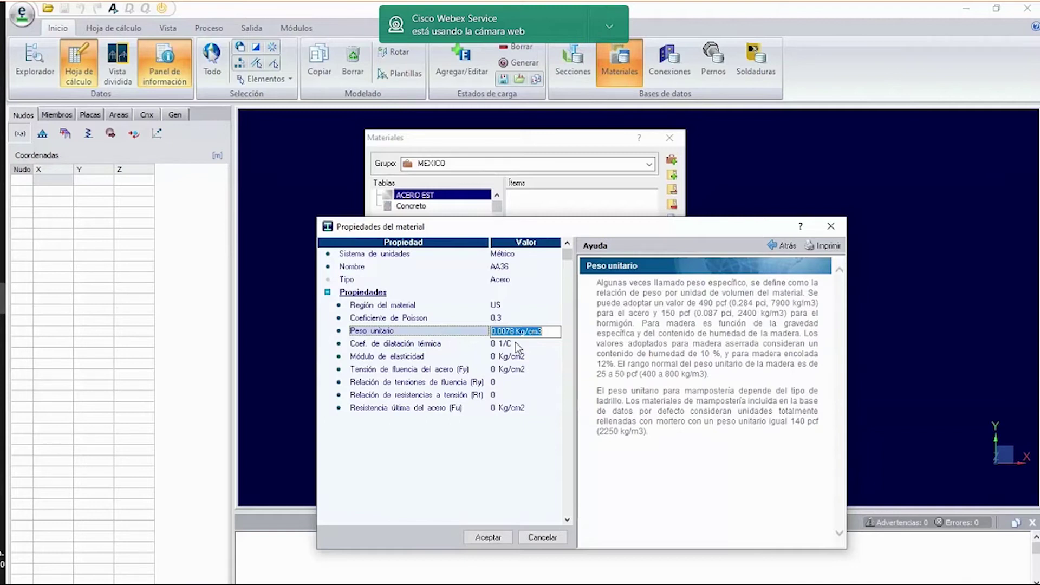
# Consult the help's typical steel value and set the AA36 thermal expansion coefficient to 0.000017 1/C.
pyautogui.click(516, 343)
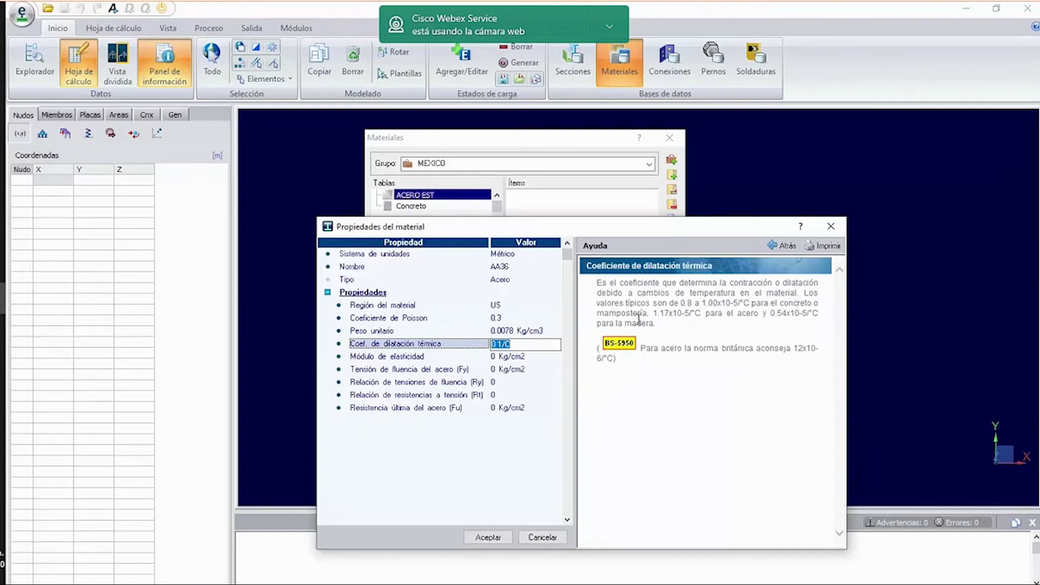
pyautogui.moveTo(694, 314); pyautogui.dragTo(659, 314)
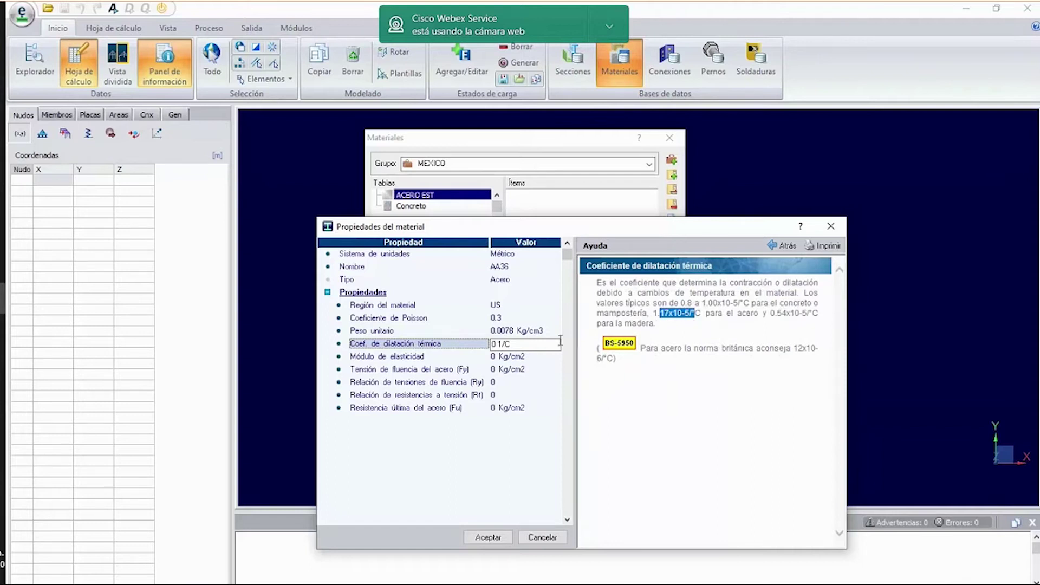
pyautogui.moveTo(524, 346); pyautogui.dragTo(490, 345)
pyautogui.write('0.000017')
# Consult the steel modulus on the handwritten problem sheet and set AA36's modulus of elasticity to 2000000 Kg/cm2.
pyautogui.click(502, 357)
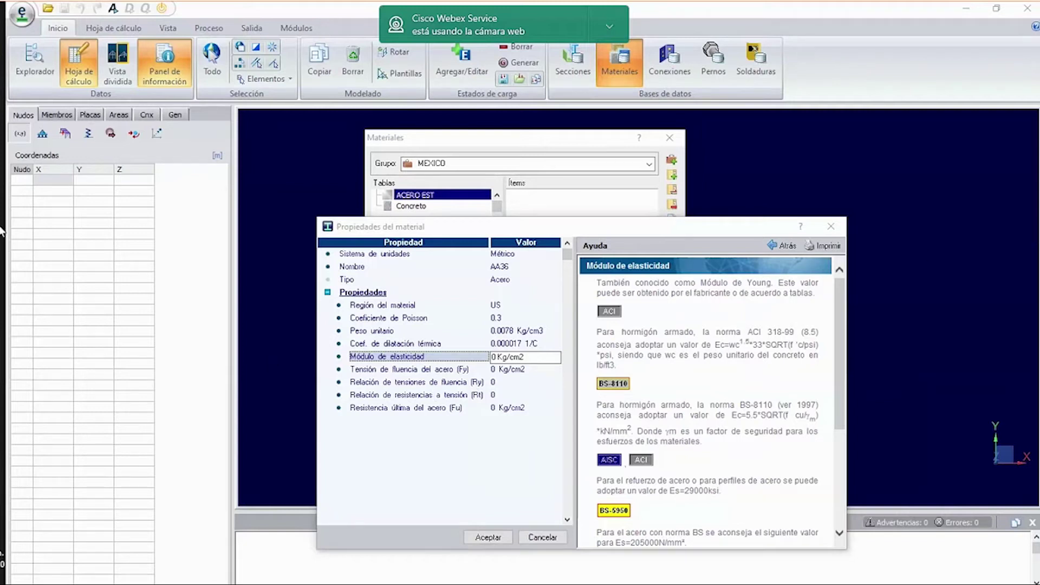
pyautogui.click(2, 204)
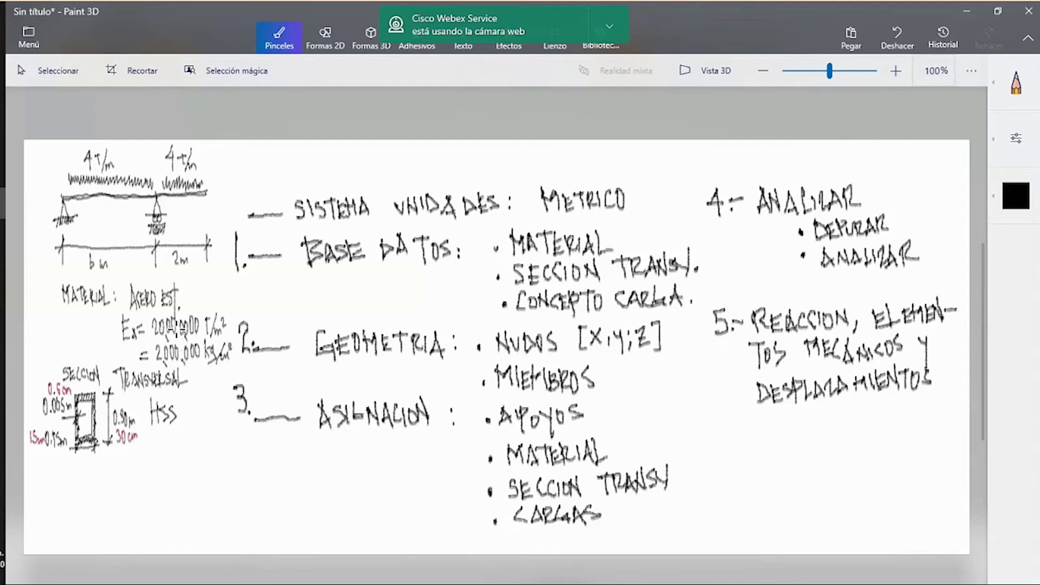
pyautogui.moveTo(165, 327); pyautogui.dragTo(195, 327)
pyautogui.hotkey('alt', 'Tab')
pyautogui.hotkey('ctrl', 'a')
pyautogui.write('20')
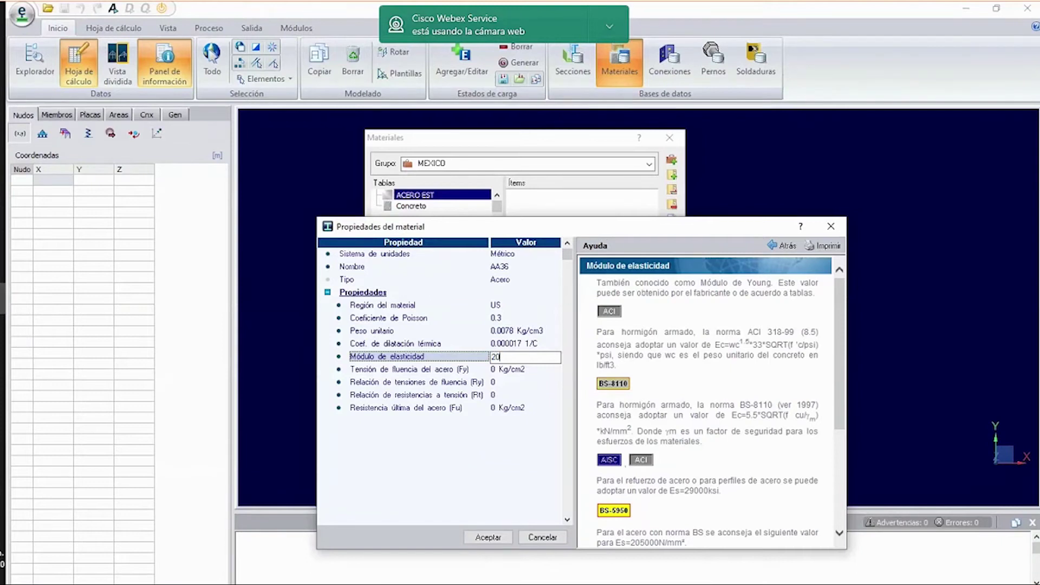
pyautogui.write('00000')
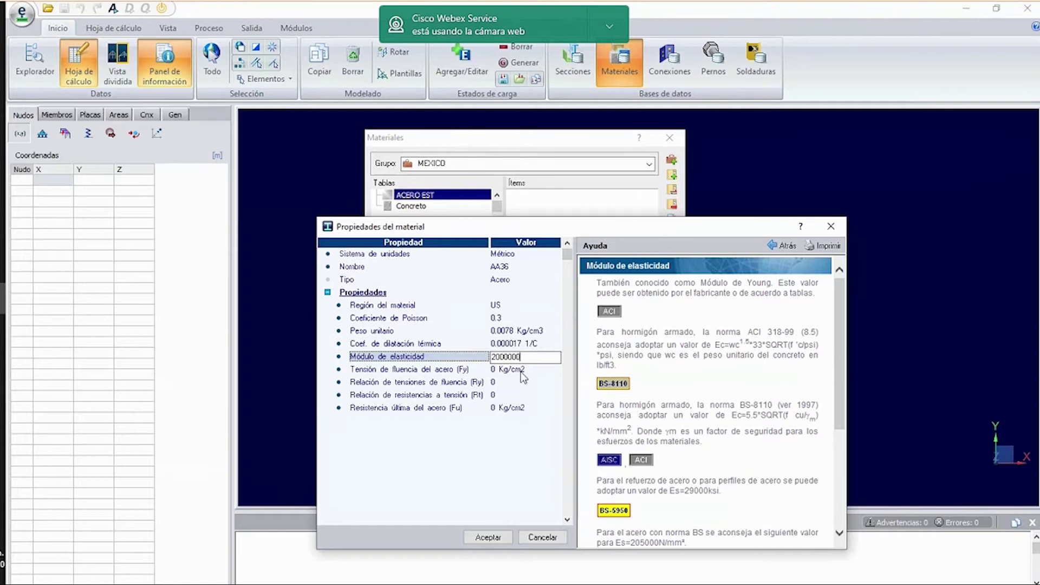
pyautogui.click(520, 371)
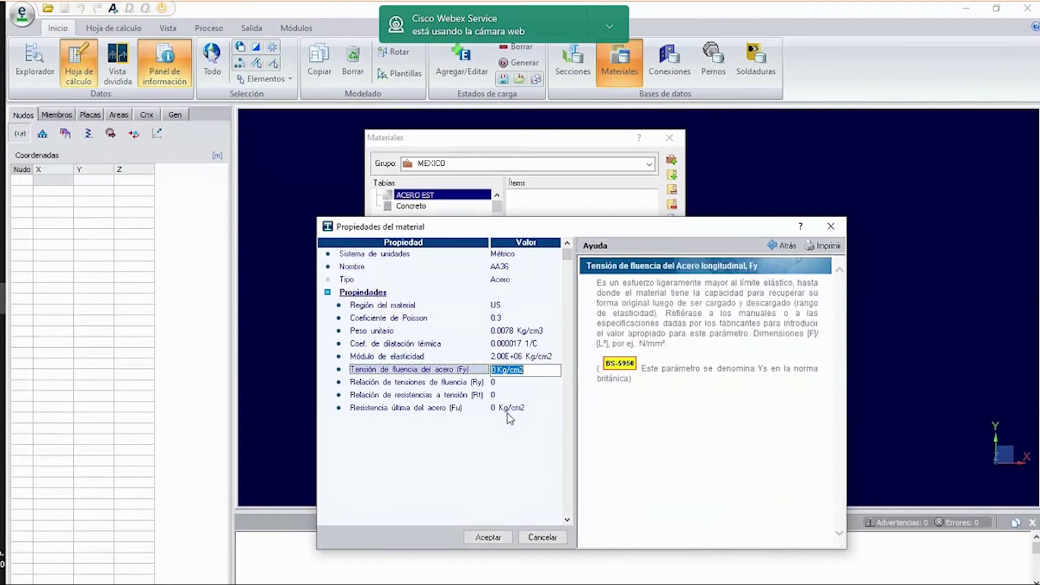
# Set the yield stress (Fy) of the AA36 material to 2530 Kg/cm2.
pyautogui.click(497, 370)
pyautogui.press('BackSpace')
pyautogui.write('2530')
# Set AA36's yield stress ratio (Ry) to 1.5 and tensile strength ratio (Rt) to 1.2, per the help values for ASTM A36.
pyautogui.click(499, 382)
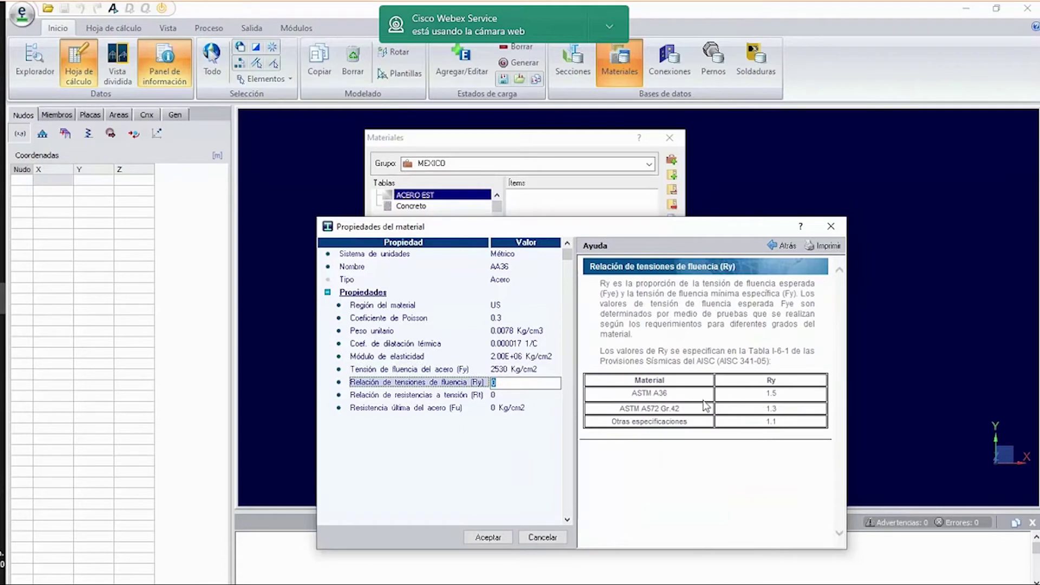
pyautogui.write('1.5')
pyautogui.click(515, 393)
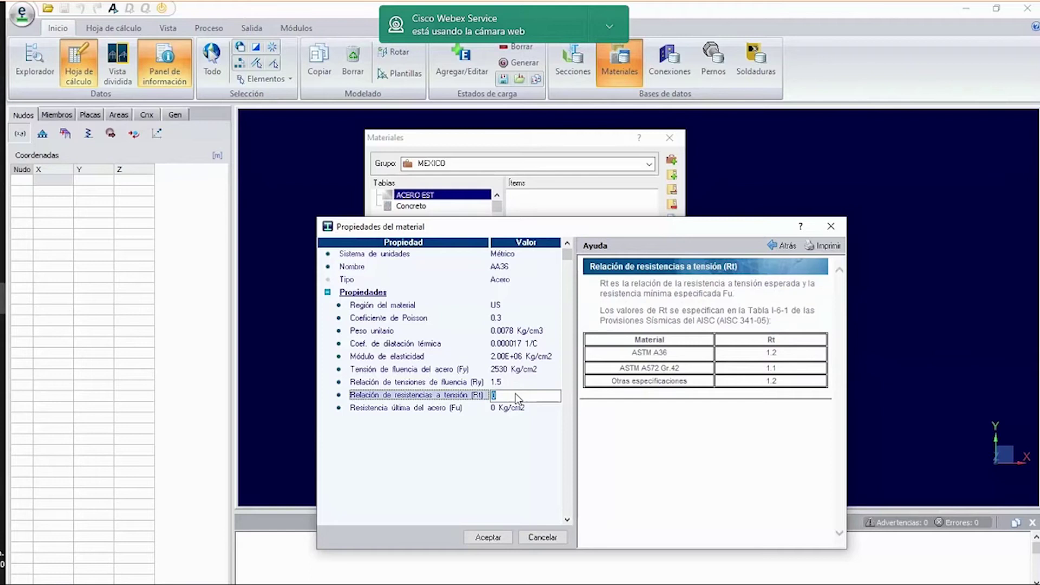
pyautogui.write('1.2')
# Set the ultimate strength (Fu) of the AA36 material to 4080 Kg/cm2.
pyautogui.click(508, 409)
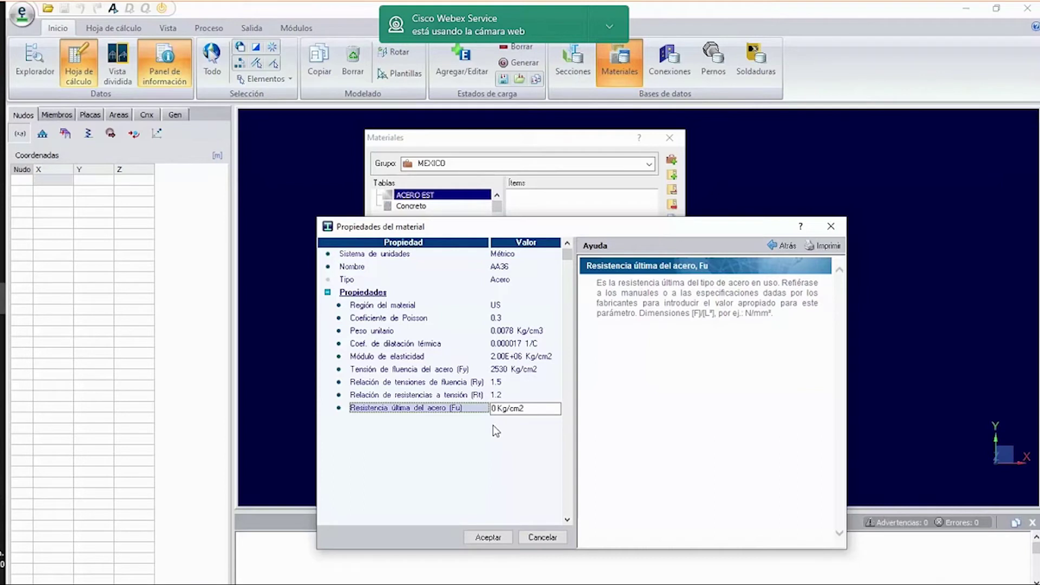
pyautogui.moveTo(528, 409); pyautogui.dragTo(490, 409)
pyautogui.write('498')
pyautogui.press('BackSpace')
pyautogui.press('BackSpace')
pyautogui.write('080')
# Review AA36's name, modulus of elasticity, Fy, Ry, Rt and Fu entries against their help descriptions.
pyautogui.click(503, 374)
pyautogui.click(502, 395)
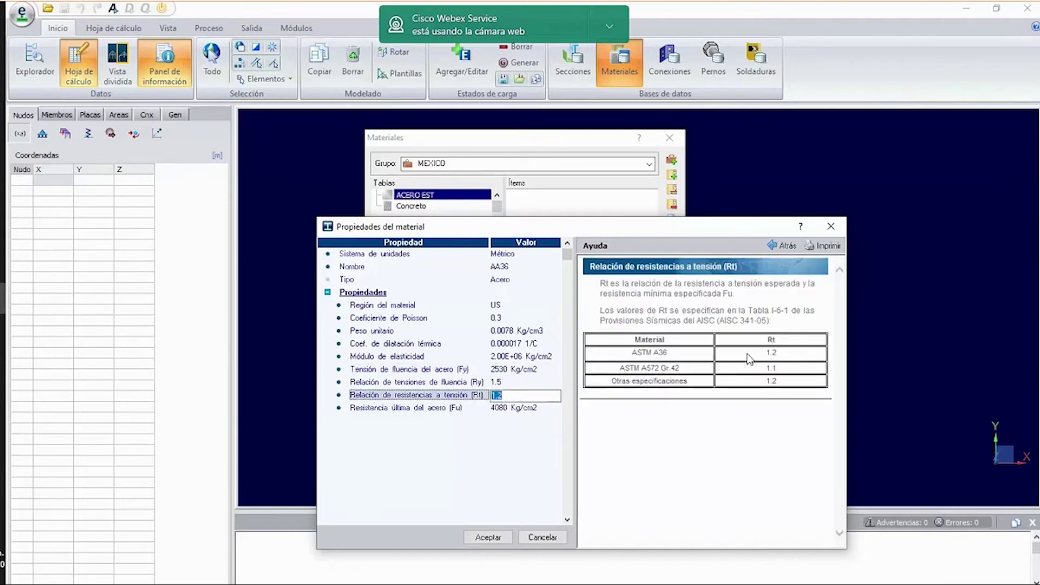
pyautogui.click(509, 381)
pyautogui.click(504, 368)
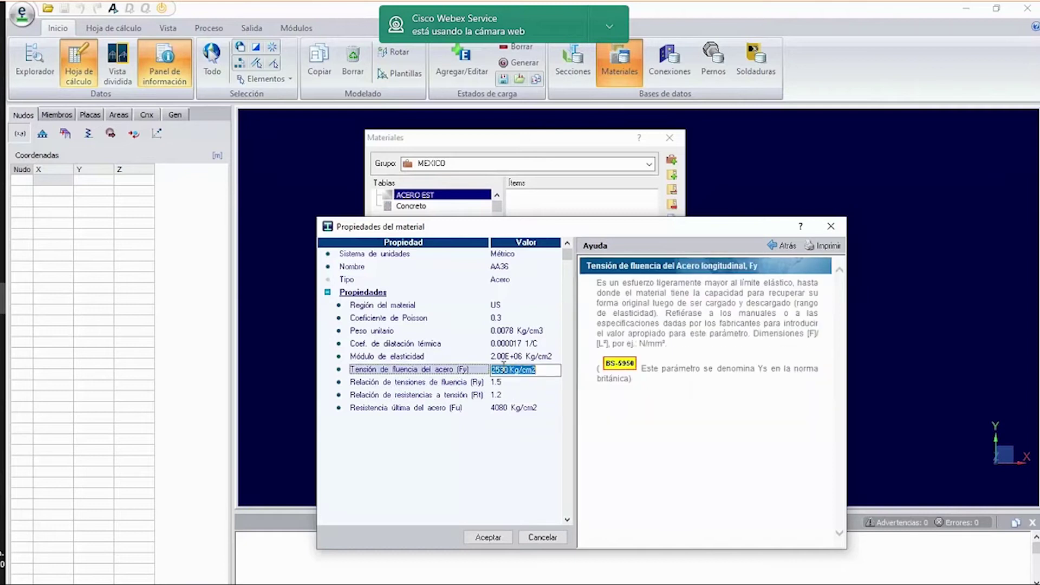
pyautogui.click(517, 268)
pyautogui.click(517, 268)
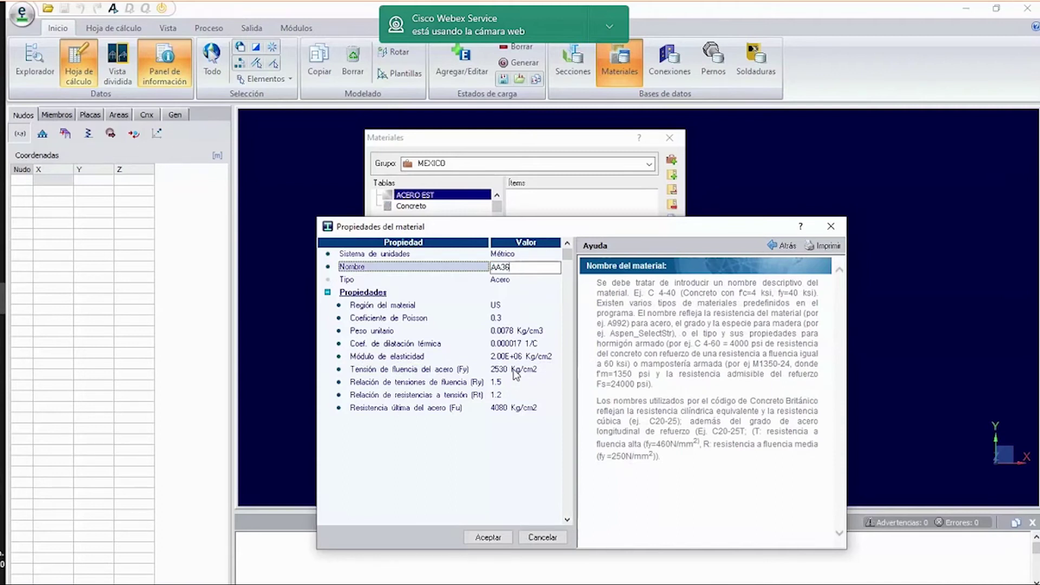
pyautogui.click(514, 371)
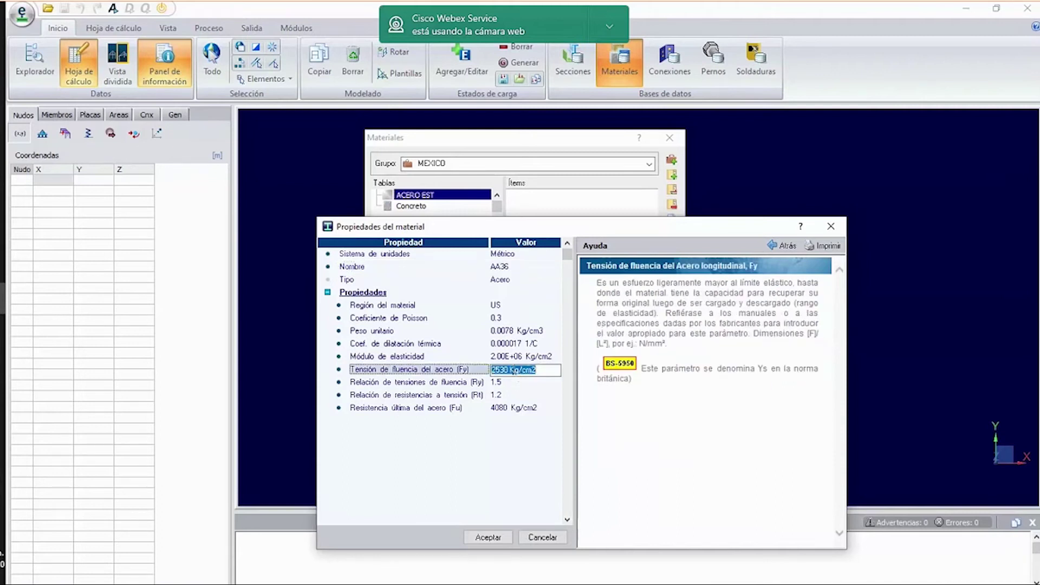
pyautogui.click(505, 410)
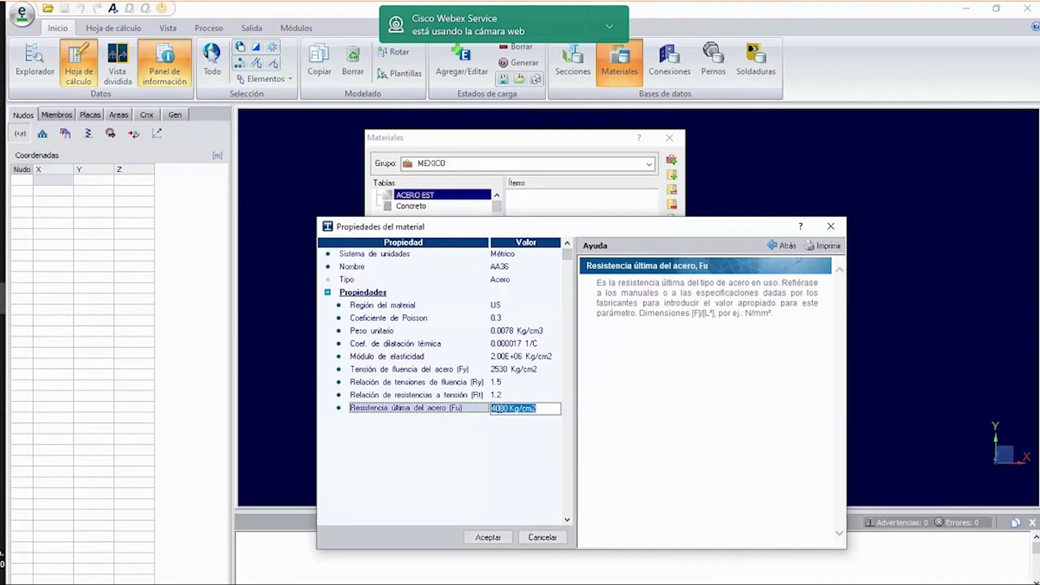
pyautogui.click(542, 409)
pyautogui.click(515, 358)
pyautogui.click(513, 371)
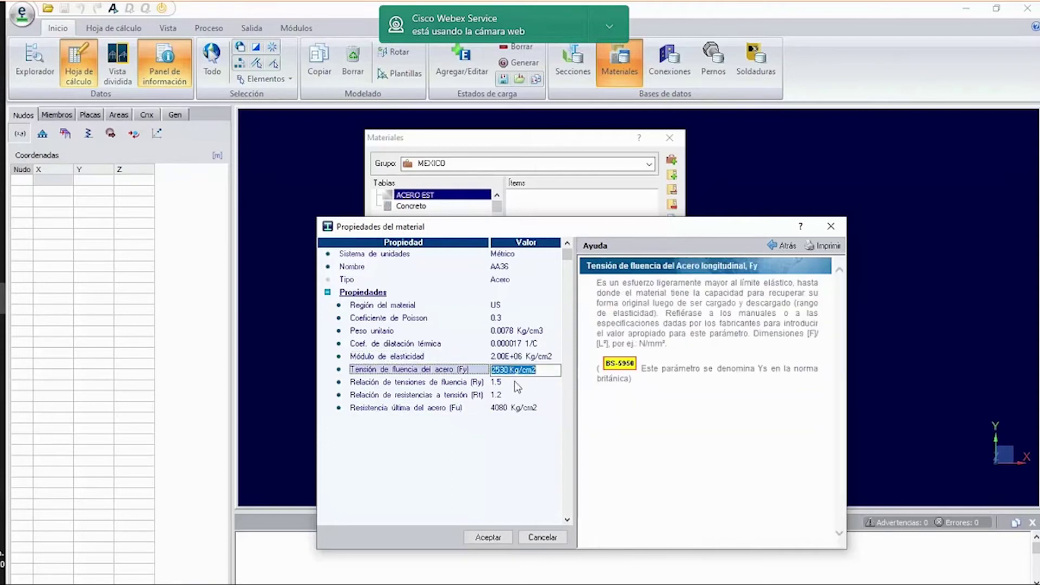
pyautogui.click(521, 408)
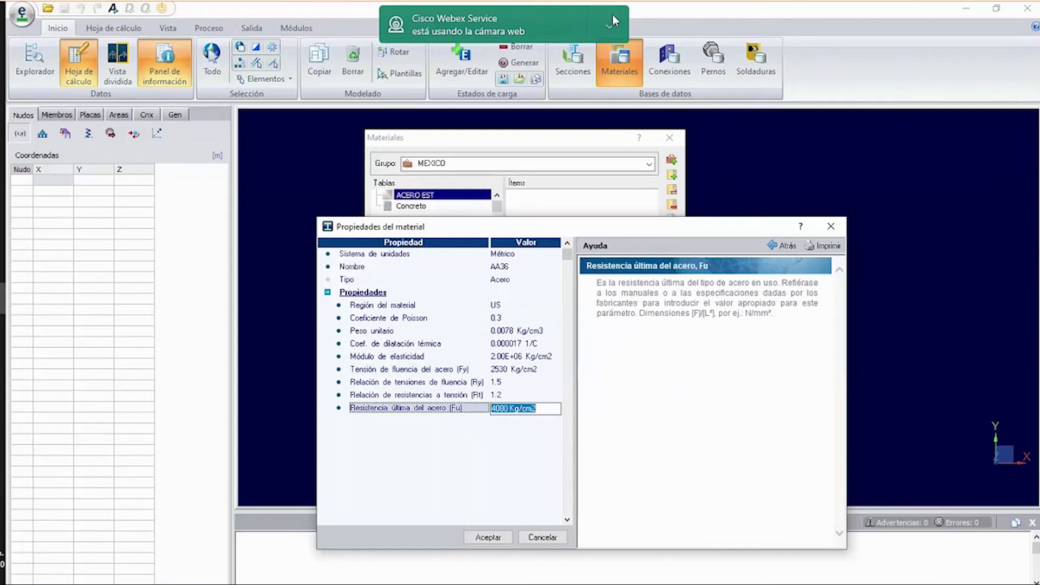
pyautogui.click(637, 23)
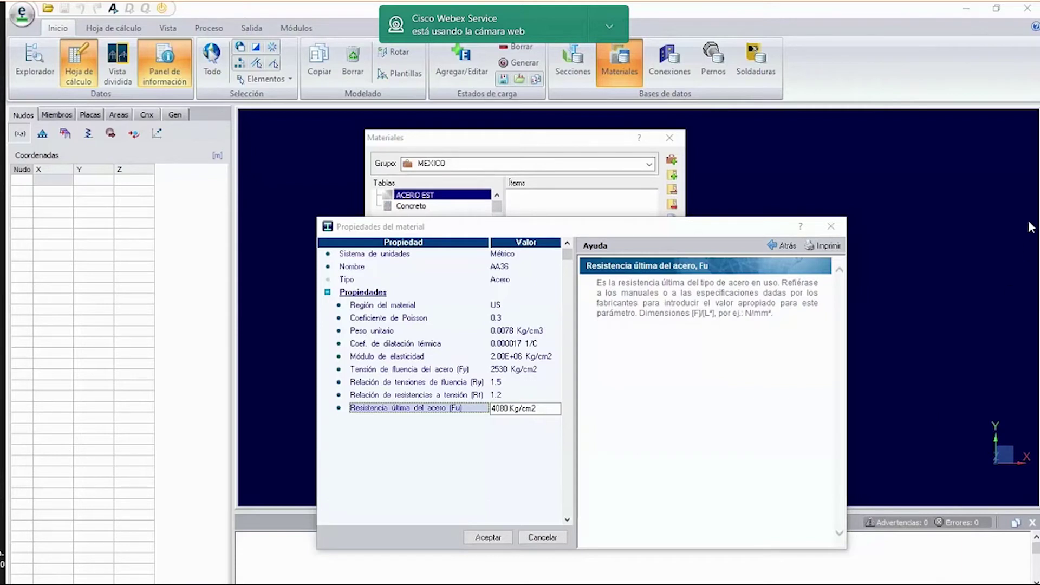
# Save the AA36 material and close the materials database, checking the handwritten problem sheet for the next database item.
pyautogui.click(489, 537)
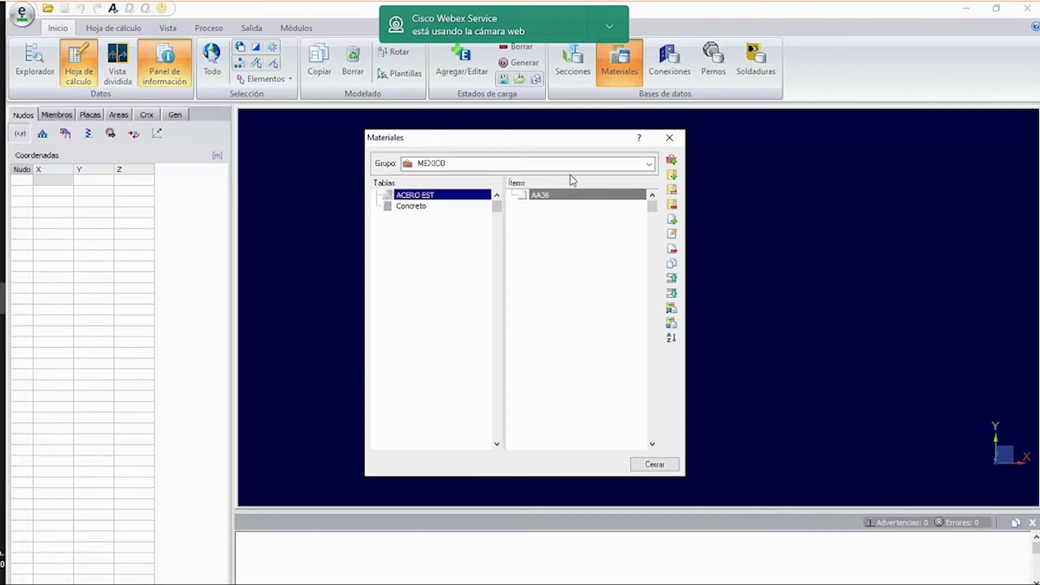
pyautogui.click(665, 465)
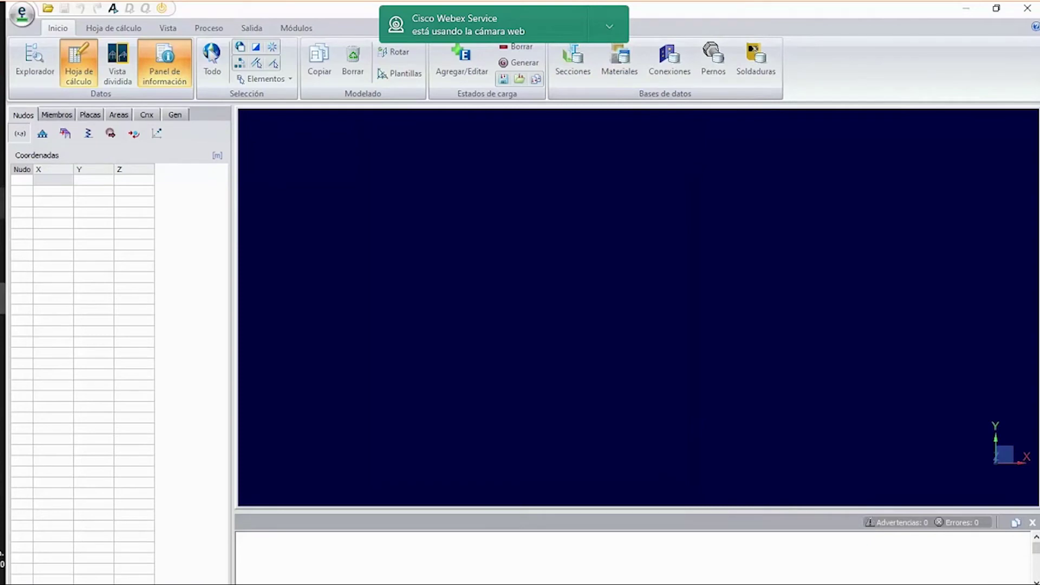
pyautogui.hotkey('alt', 'Tab')
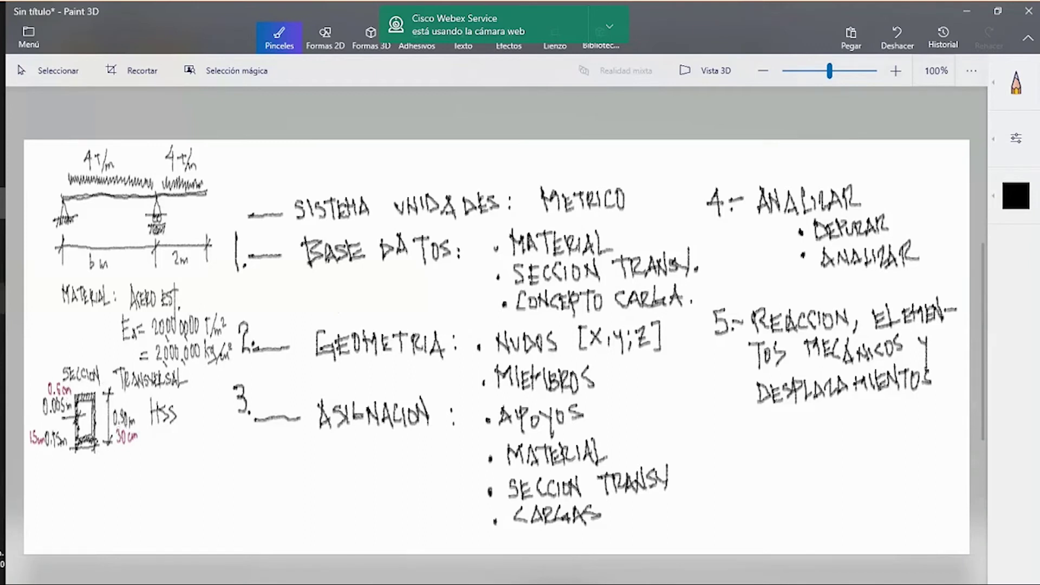
pyautogui.click(2, 298)
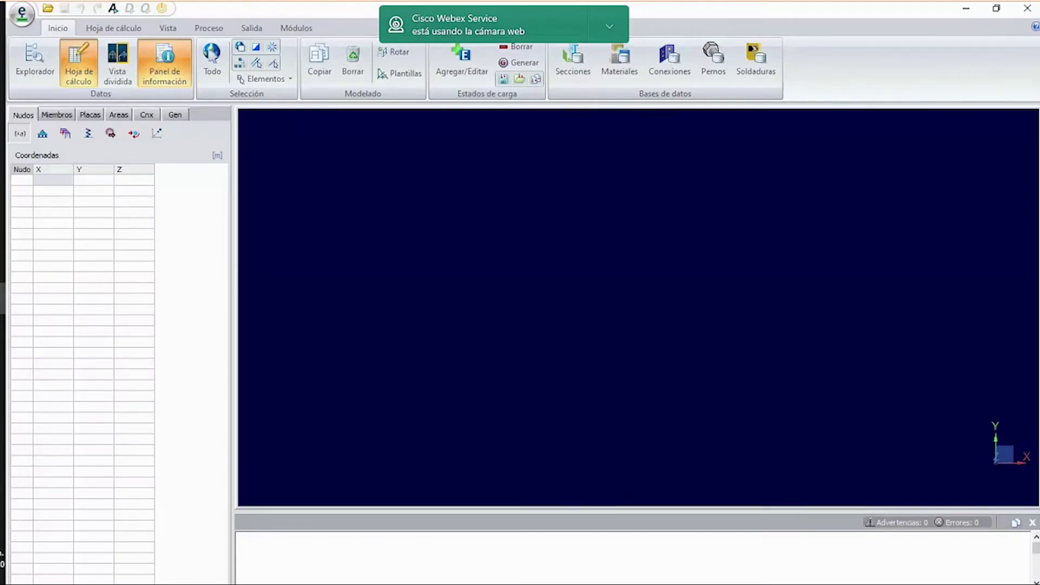
# Open the sections database and look through the United States and United Kingdom groups, returning to the MEXICO group.
pyautogui.click(577, 67)
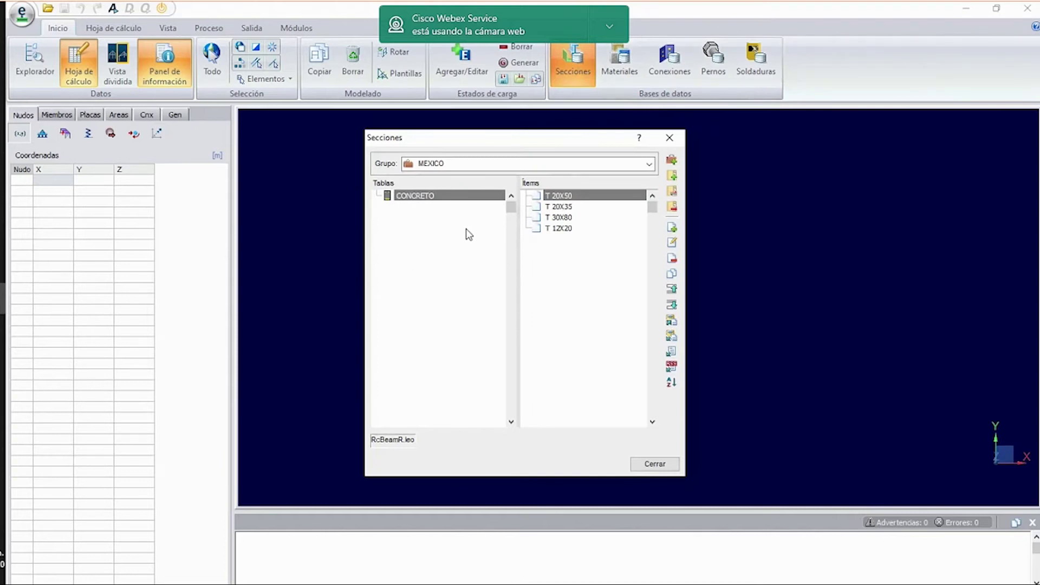
pyautogui.click(652, 164)
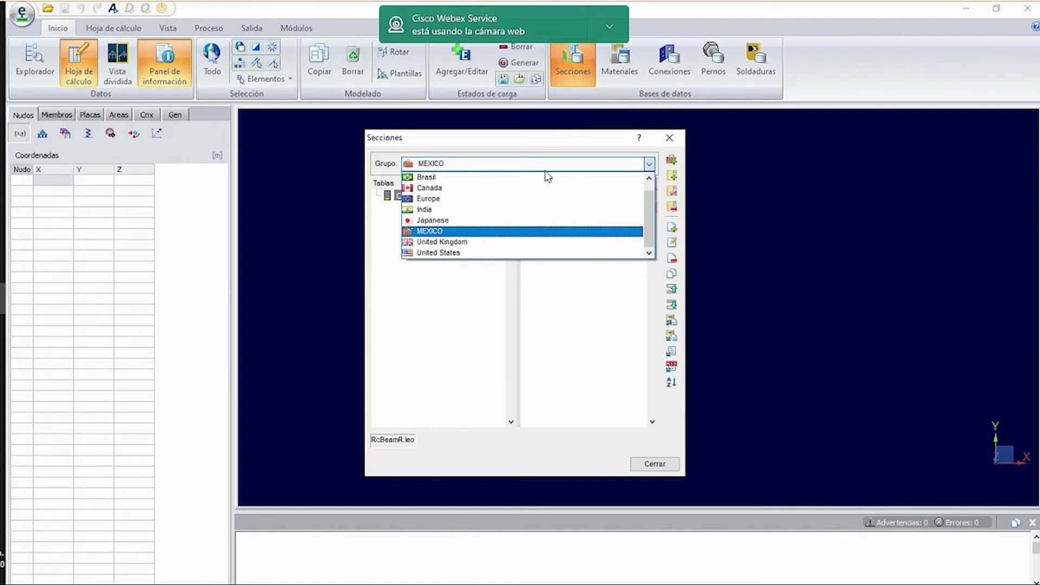
pyautogui.click(464, 253)
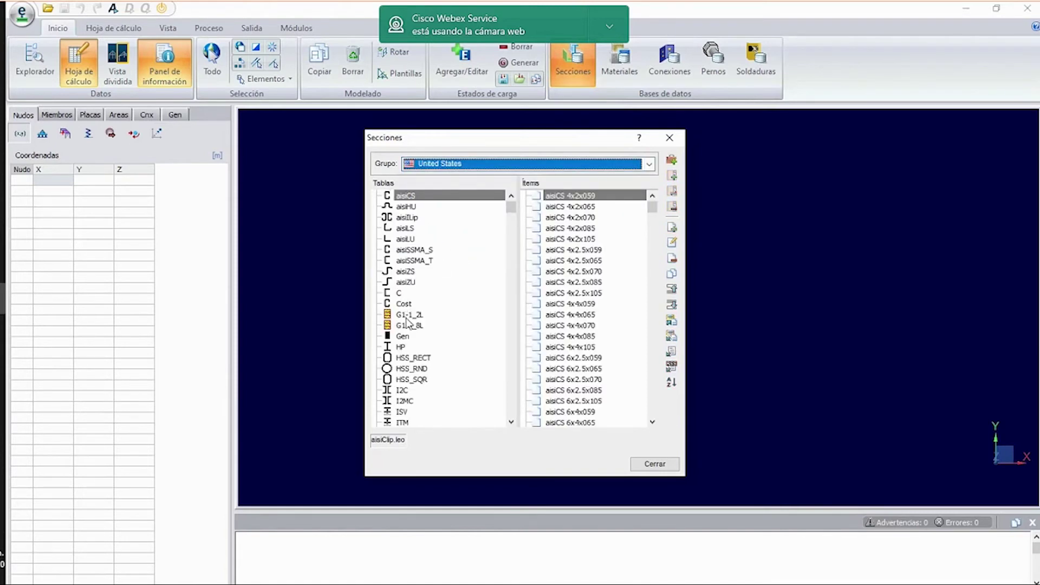
pyautogui.click(409, 315)
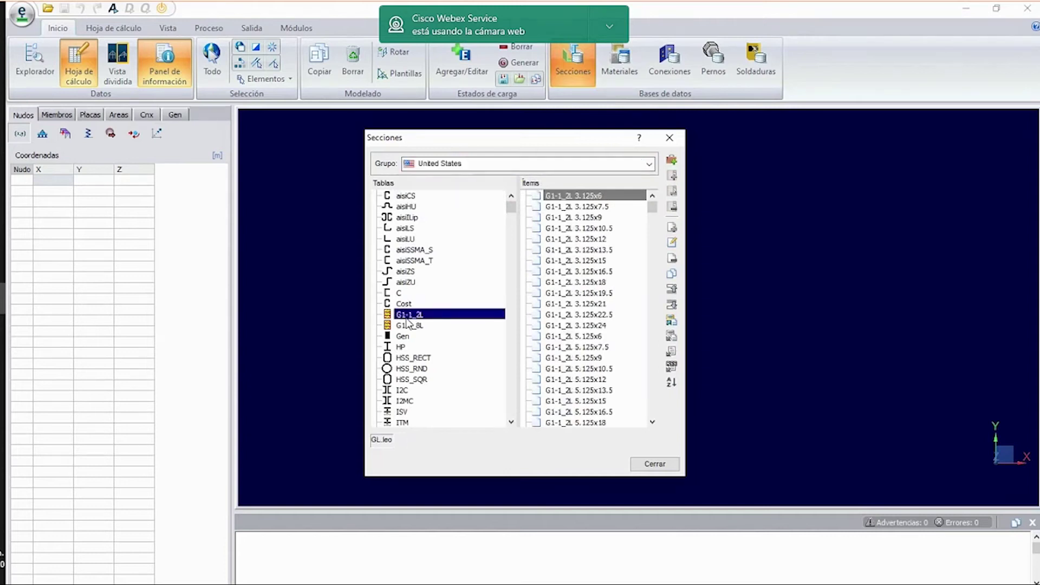
pyautogui.click(606, 164)
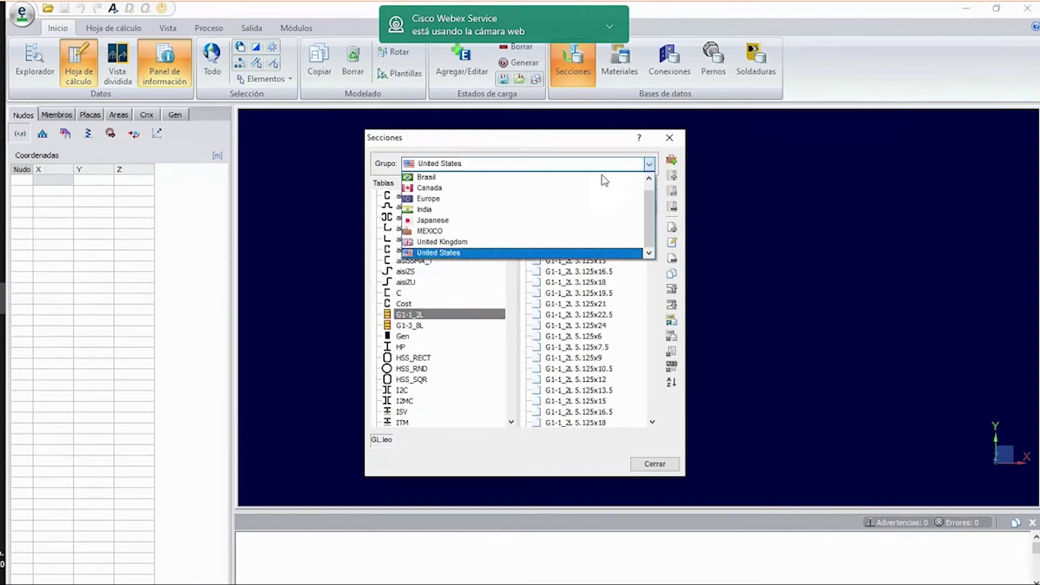
pyautogui.click(506, 243)
pyautogui.click(477, 164)
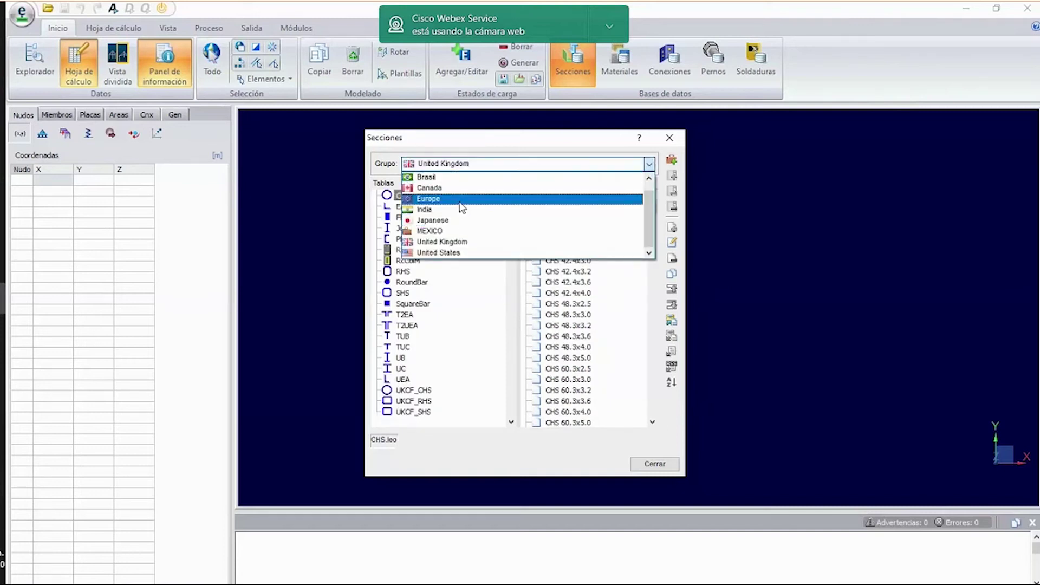
pyautogui.click(502, 145)
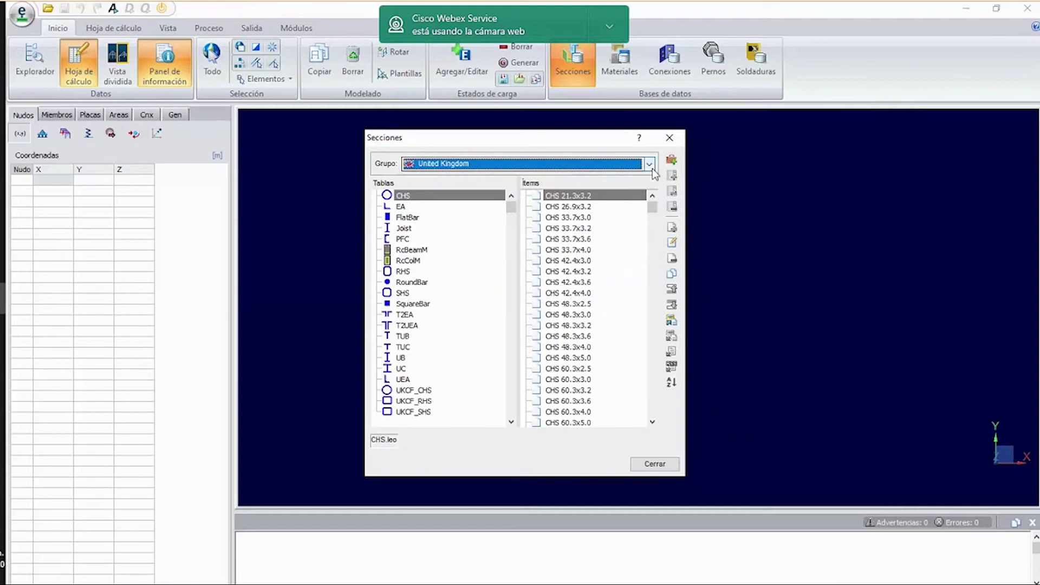
pyautogui.click(648, 164)
pyautogui.click(511, 231)
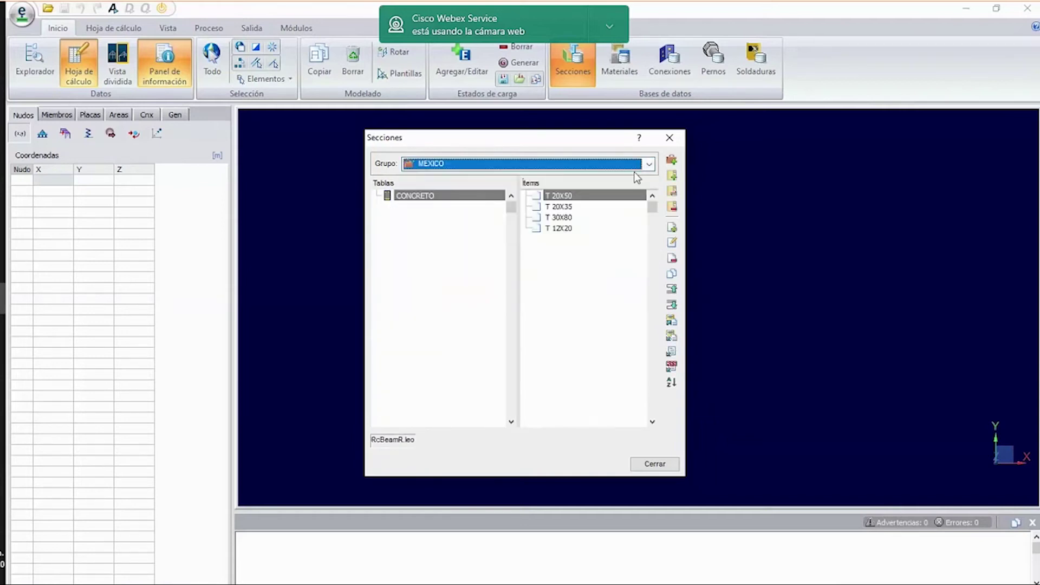
pyautogui.click(672, 162)
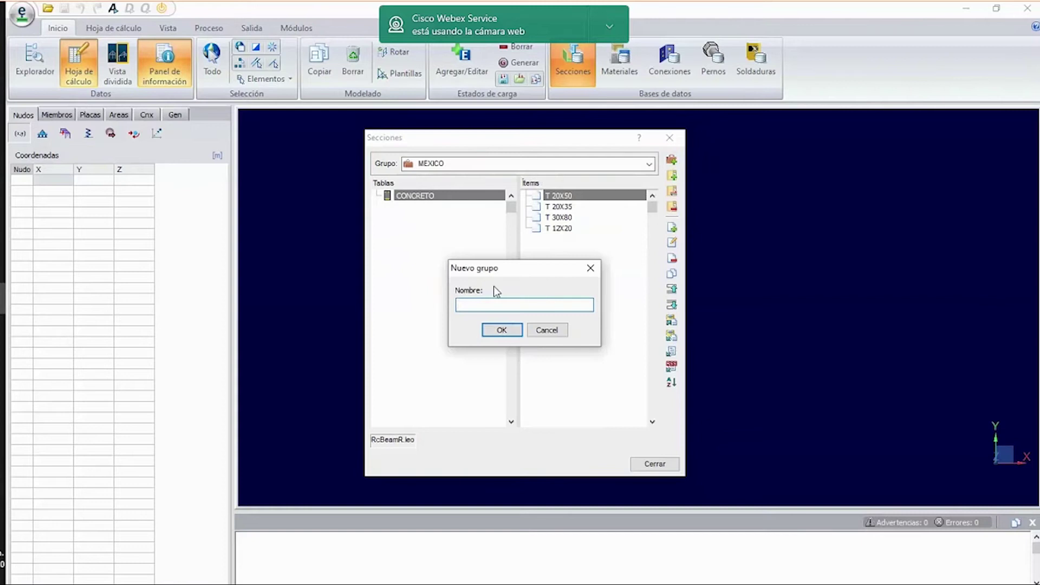
pyautogui.click(590, 267)
pyautogui.click(649, 164)
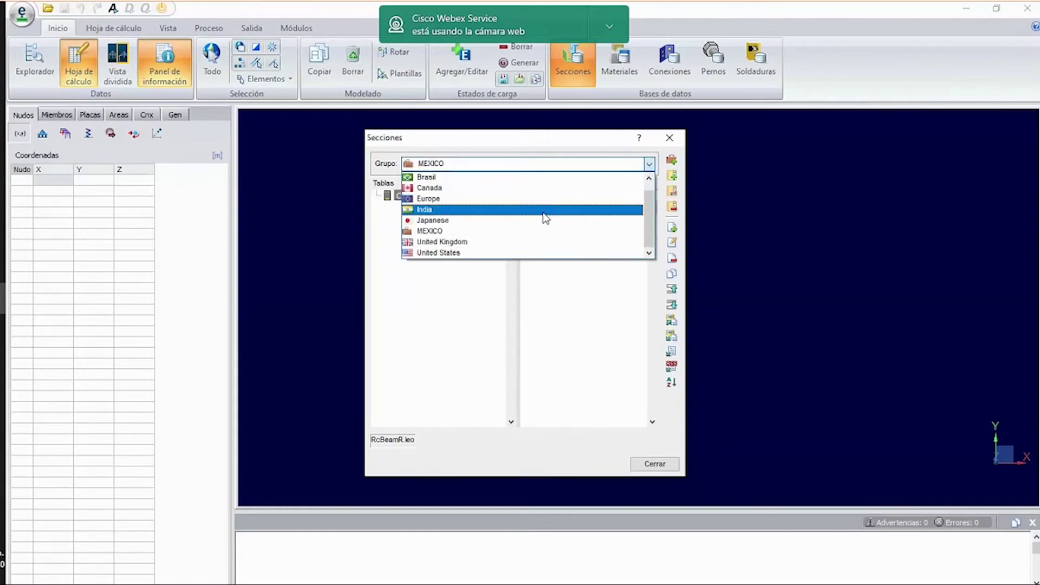
pyautogui.click(549, 233)
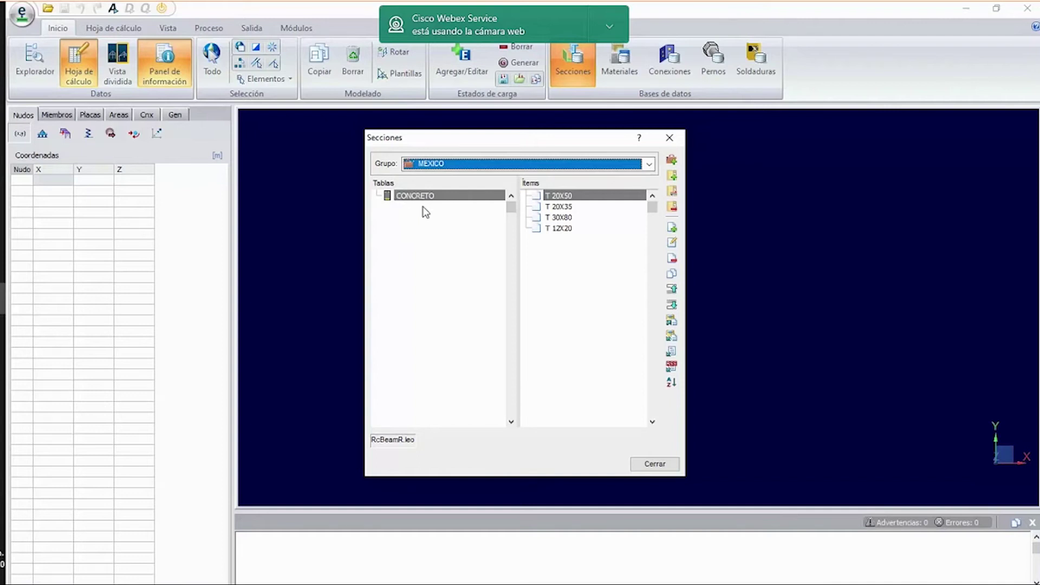
# Look through the MEXICO group's concrete sections and examine the dimensions and diagram of section T 20X50.
pyautogui.click(558, 207)
pyautogui.click(559, 218)
pyautogui.click(566, 228)
pyautogui.click(568, 195)
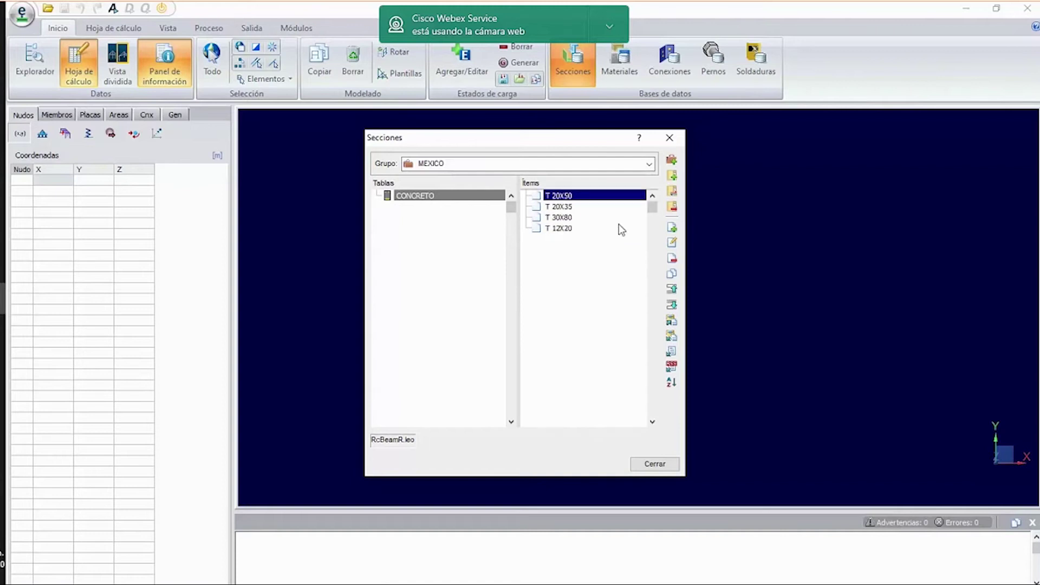
pyautogui.click(672, 242)
pyautogui.click(379, 348)
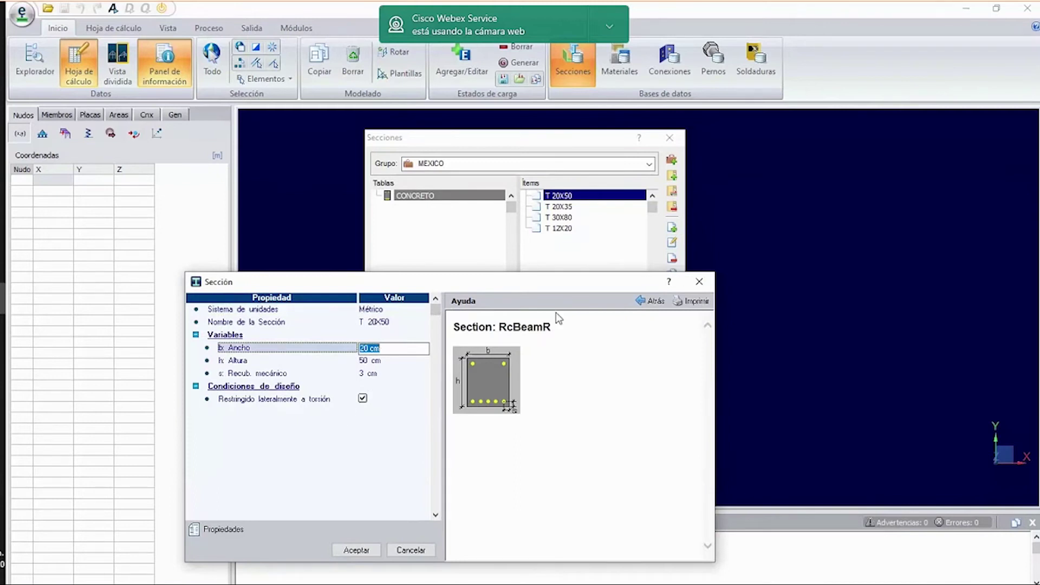
pyautogui.click(699, 281)
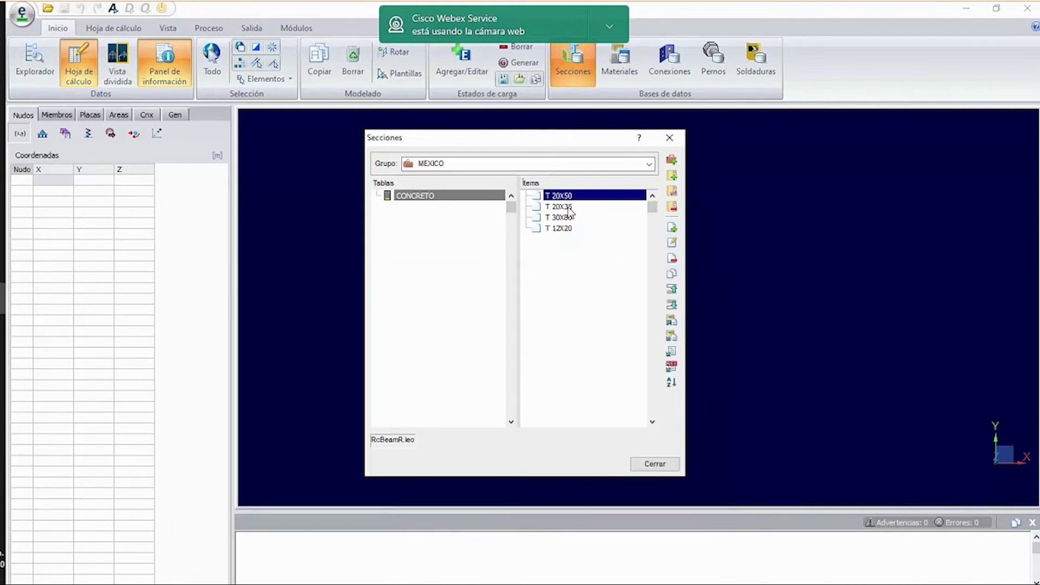
pyautogui.click(568, 208)
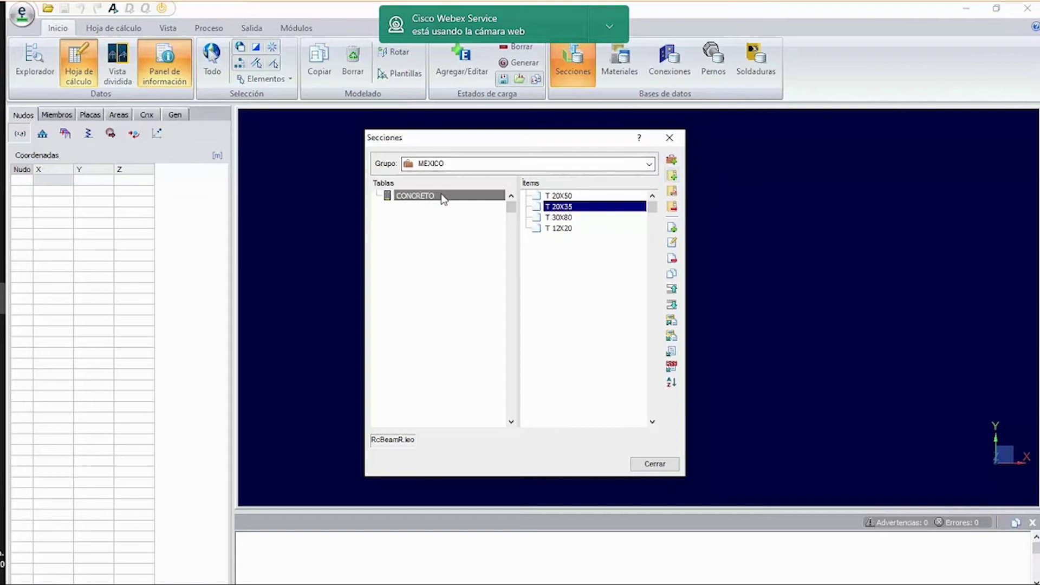
# Start a new table named PERFILES ACERO HSS in the MEXICO group and open its section type selection.
pyautogui.click(672, 176)
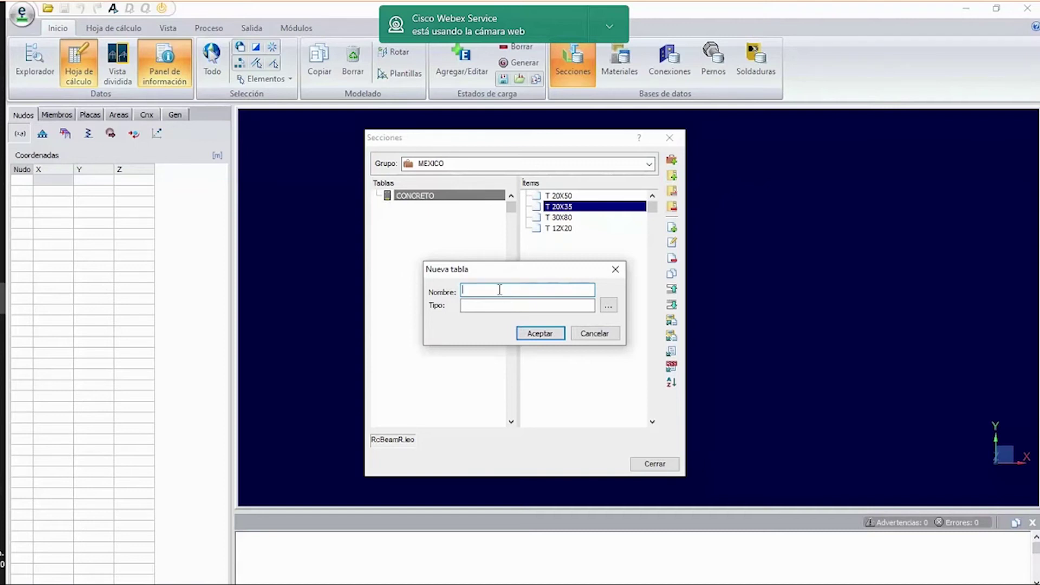
pyautogui.write('PERFILES ACERO HSS')
pyautogui.click(609, 307)
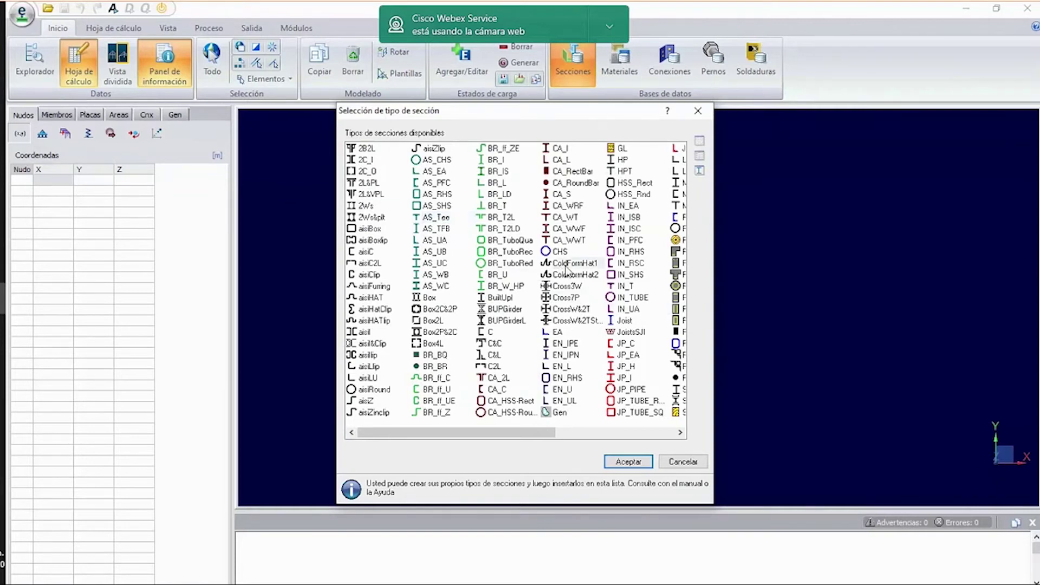
# Look through the available section types for a rectangular HSS profile.
pyautogui.hscroll(3, 577, 279)
pyautogui.hscroll(-3, 577, 279)
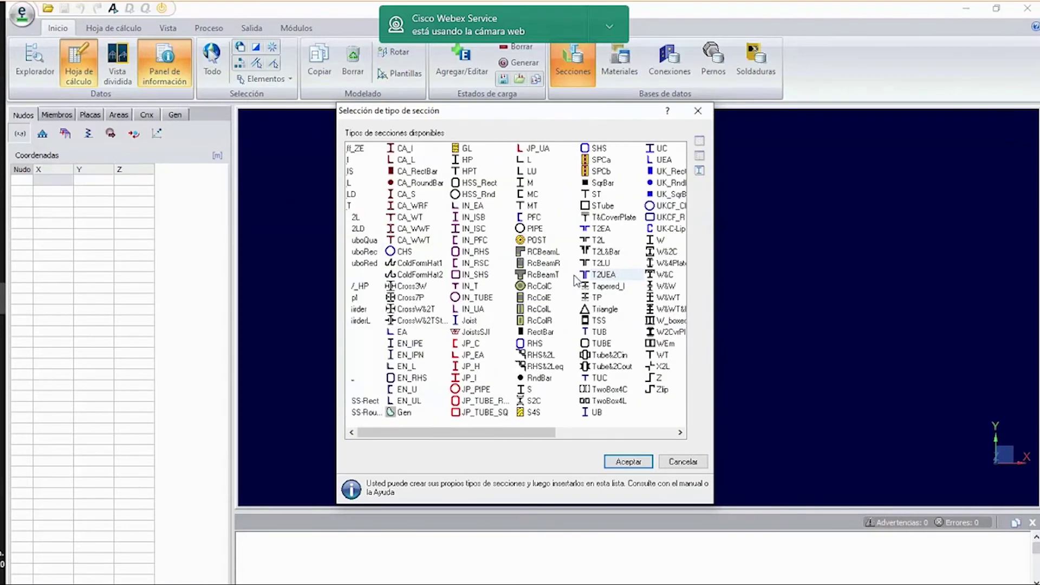
pyautogui.hscroll(3, 575, 280)
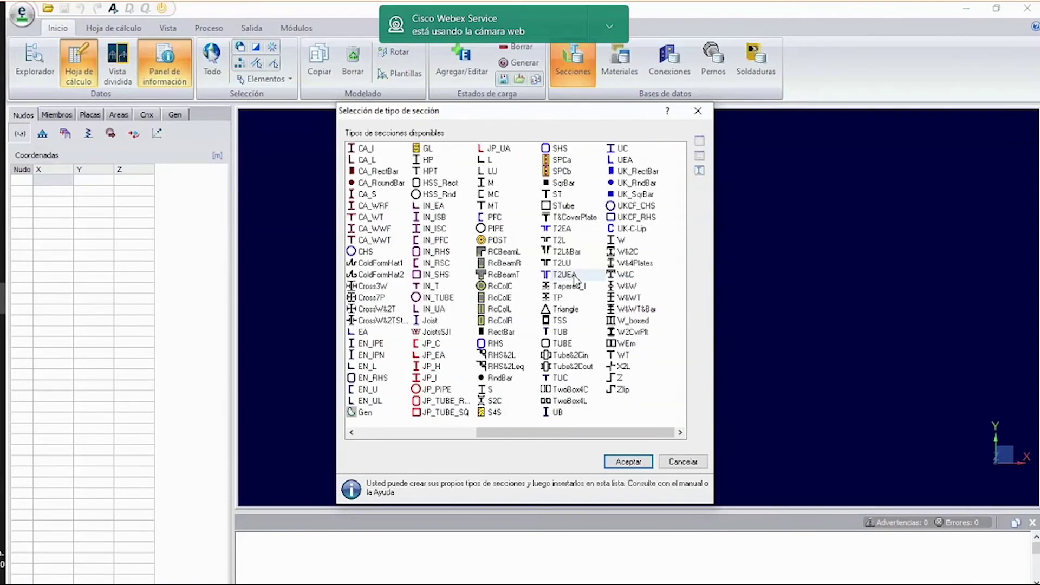
pyautogui.hscroll(-3, 576, 280)
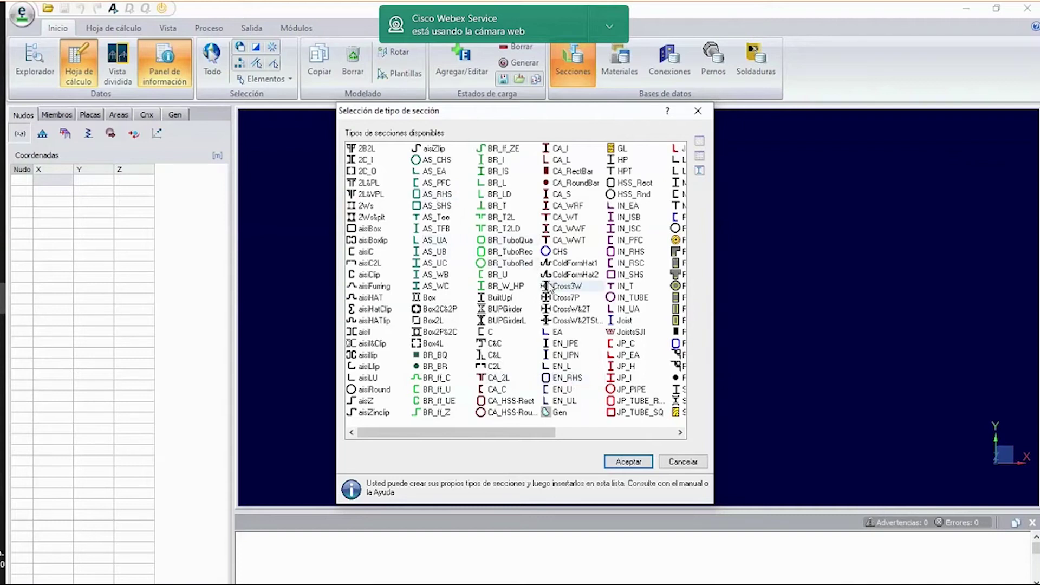
pyautogui.scroll(-3, 550, 287)
pyautogui.scroll(3, 550, 287)
pyautogui.scroll(-3, 549, 287)
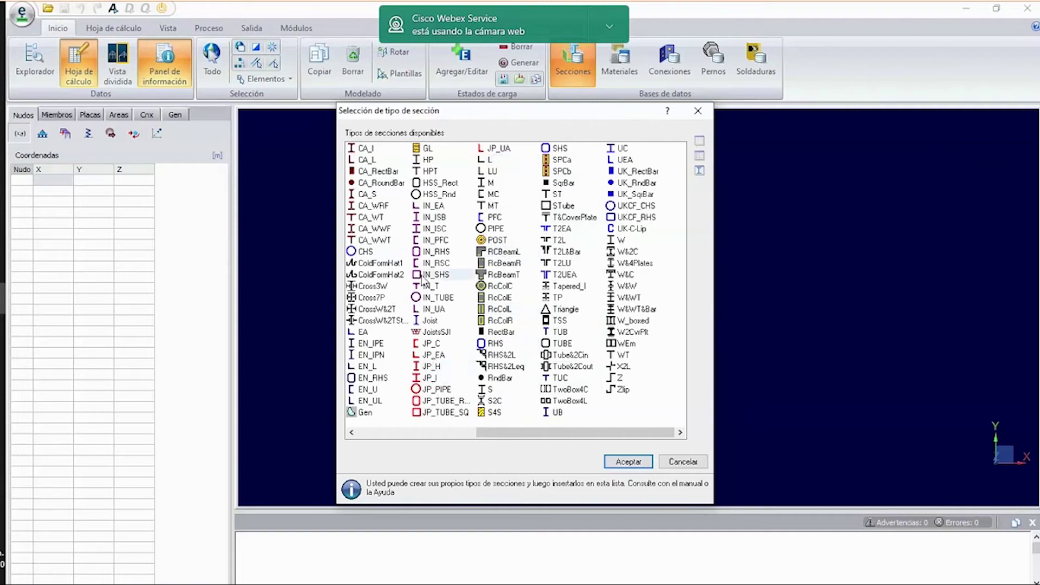
pyautogui.hscroll(-3, 422, 280)
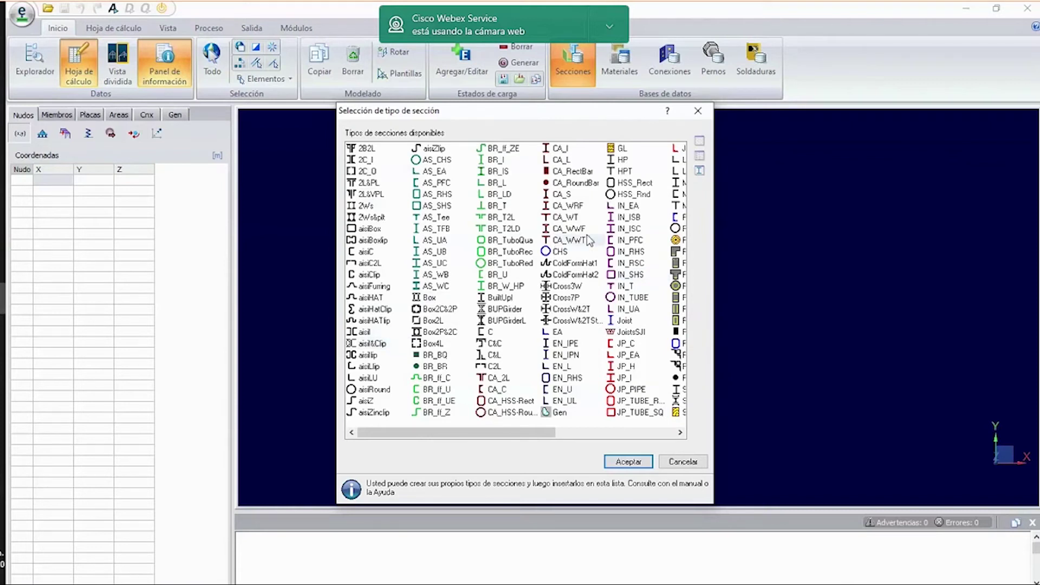
# Assign the HSS_Rect section type to the PERFILES ACERO HSS table and create it.
pyautogui.click(649, 187)
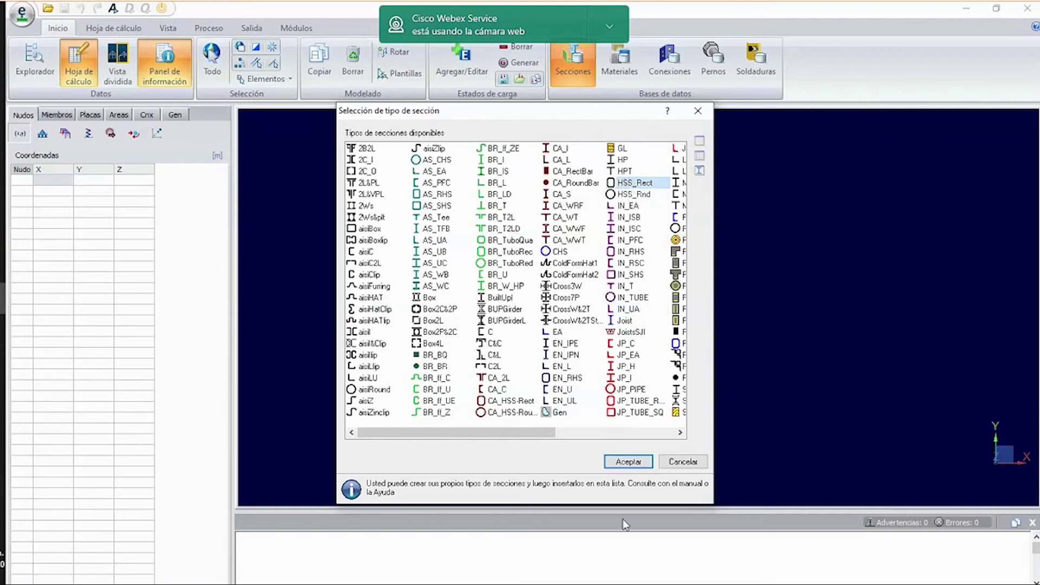
pyautogui.click(626, 461)
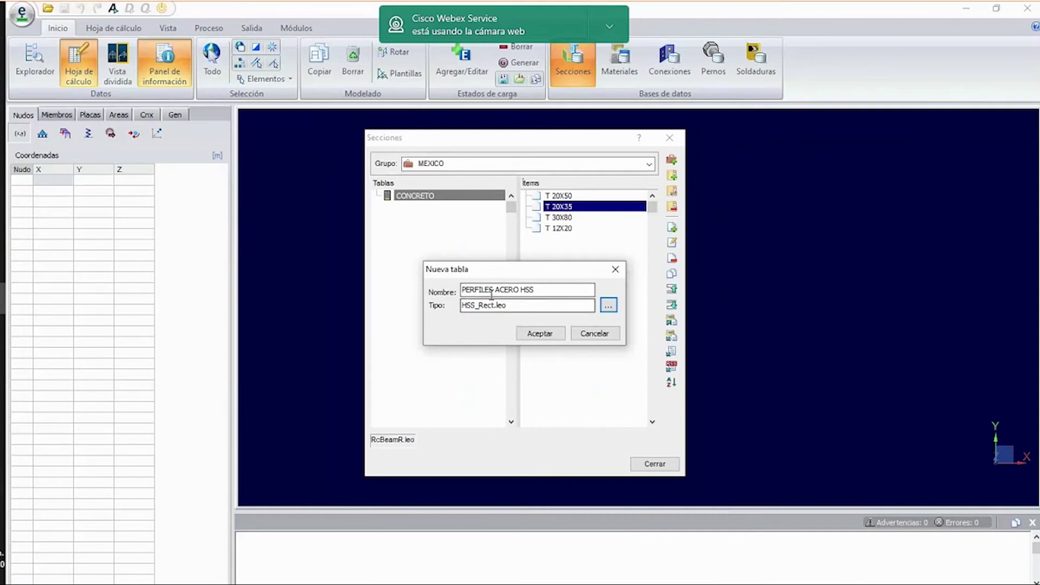
pyautogui.click(540, 333)
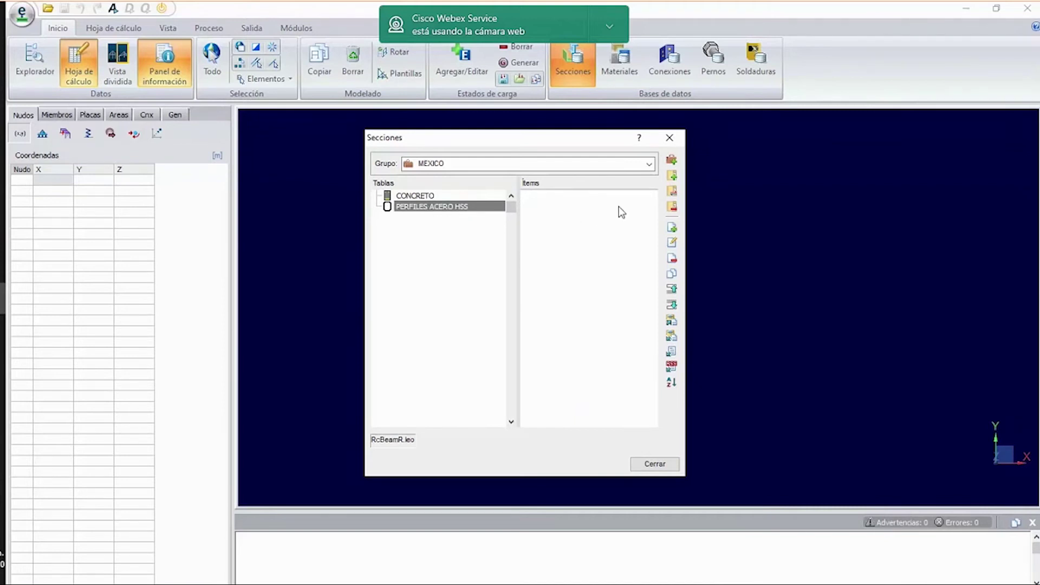
# Add a section to the PERFILES ACERO HSS table with the Métrico unit system and the name HSS 15X30X0.5.
pyautogui.click(672, 228)
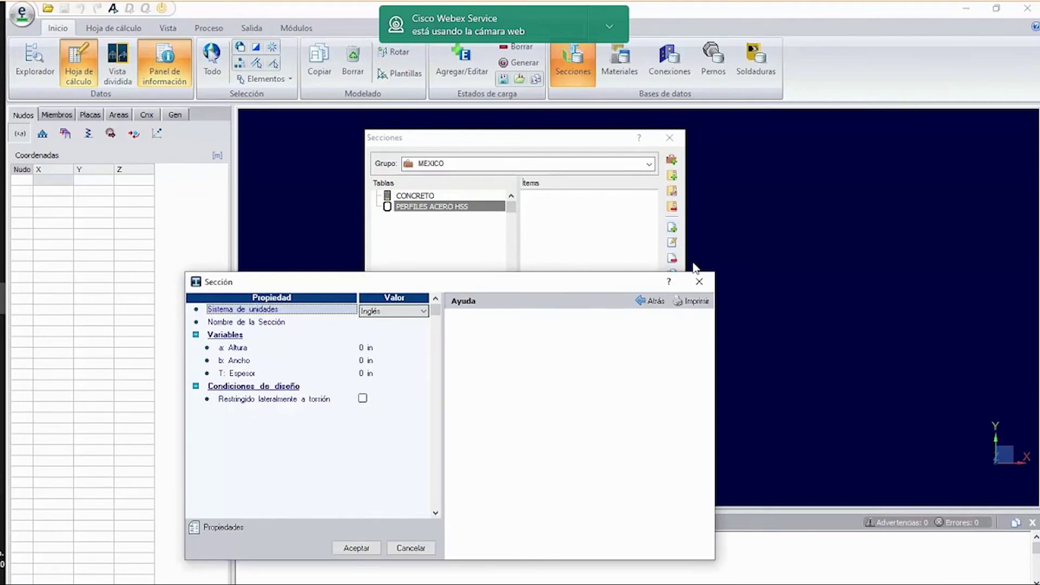
pyautogui.click(656, 294)
pyautogui.click(621, 302)
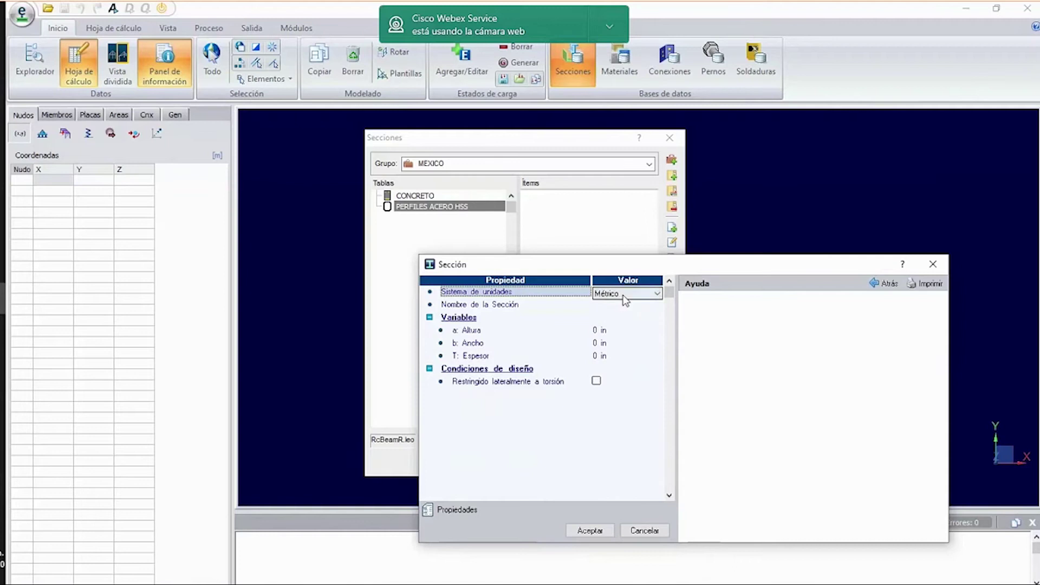
pyautogui.click(612, 309)
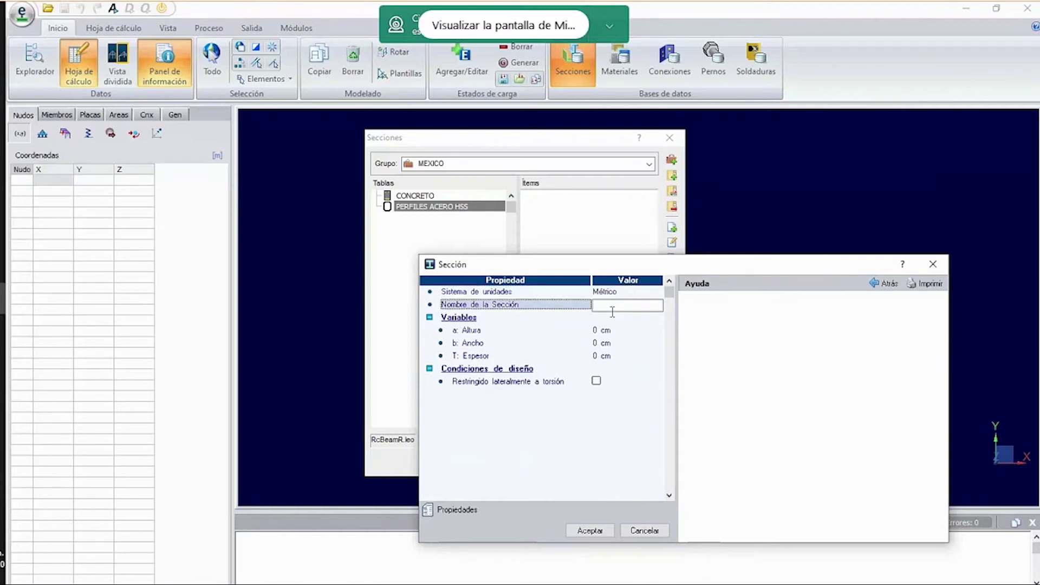
pyautogui.write('HSS')
pyautogui.write('15x30')
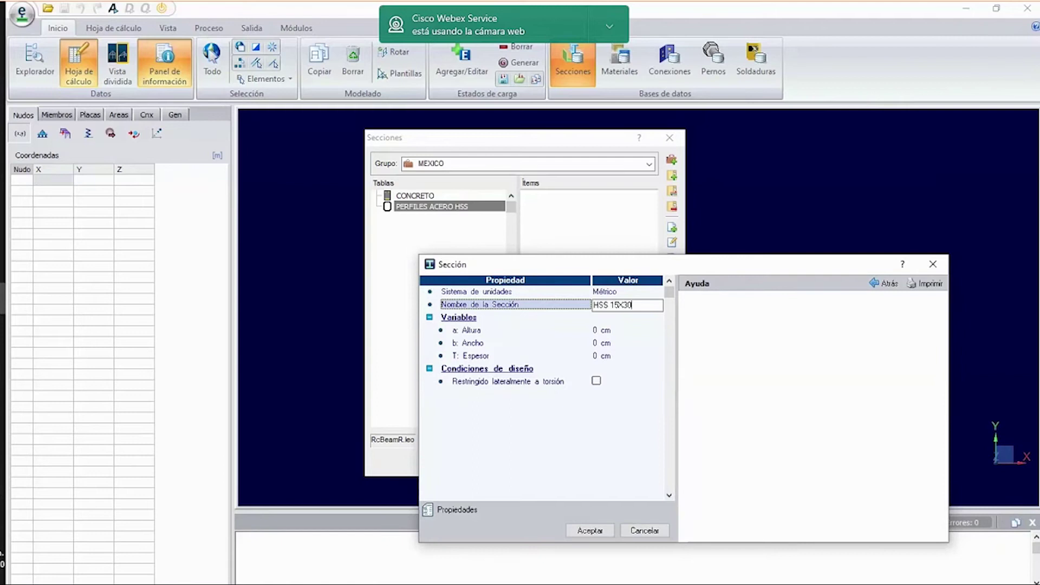
pyautogui.write('x0.5')
# Set the section's height to 30 cm, width to 15 cm and thickness to 0.5 cm, and mark it as laterally restrained for torsion.
pyautogui.click(602, 335)
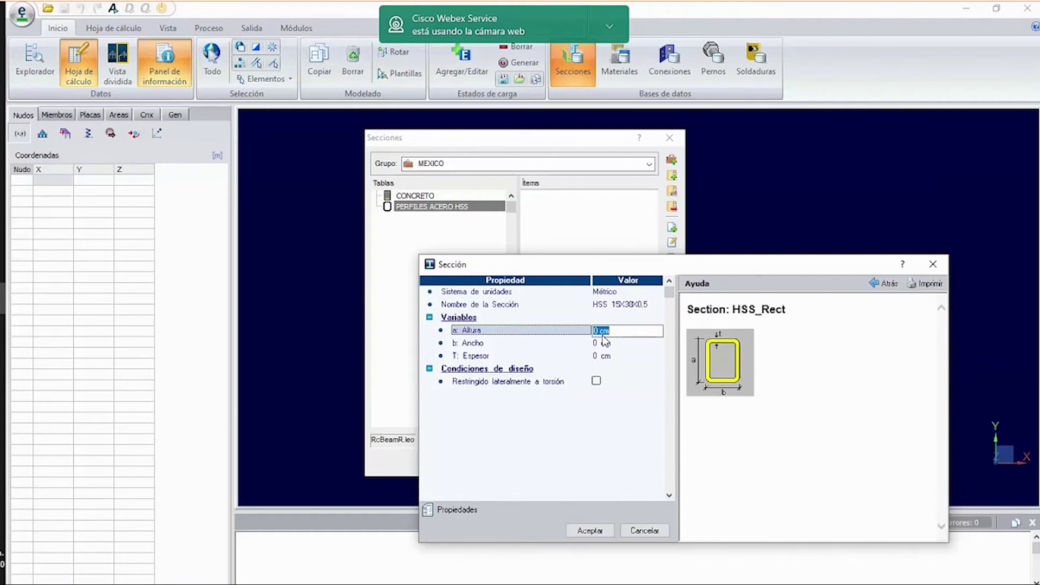
pyautogui.write('30')
pyautogui.click(618, 342)
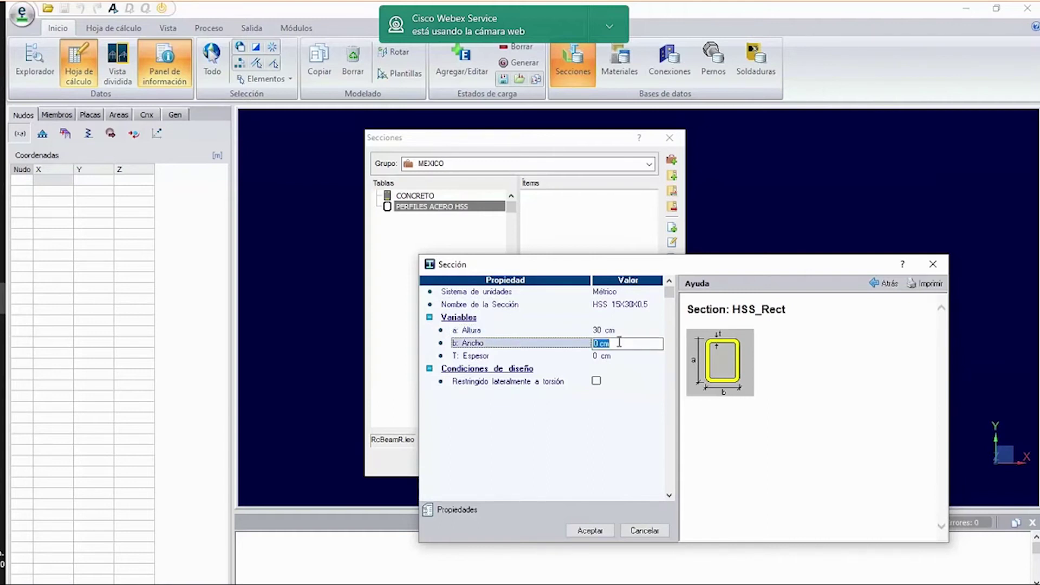
pyautogui.write('15')
pyautogui.click(606, 357)
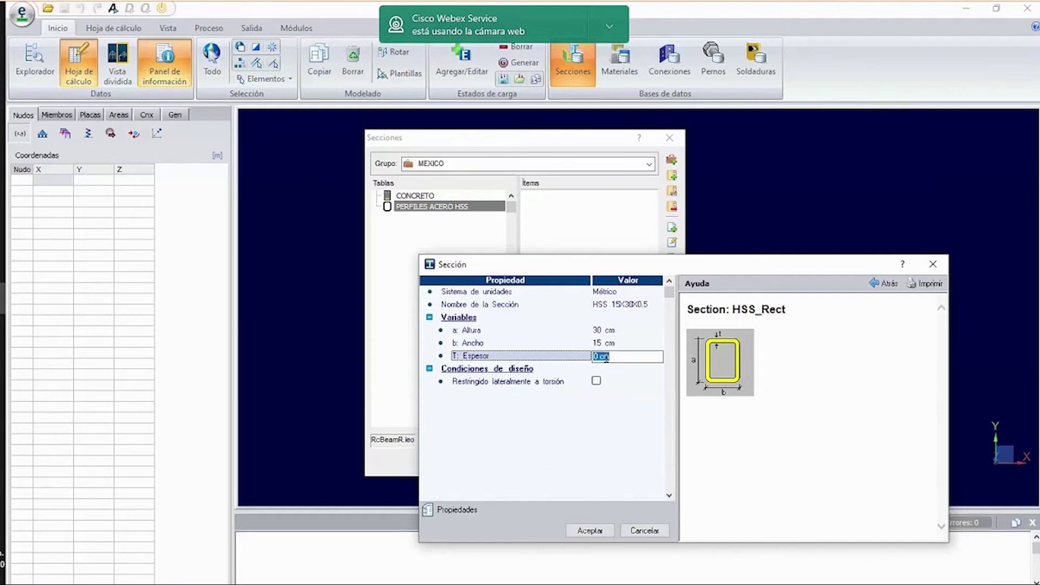
pyautogui.write('0.5')
pyautogui.click(598, 382)
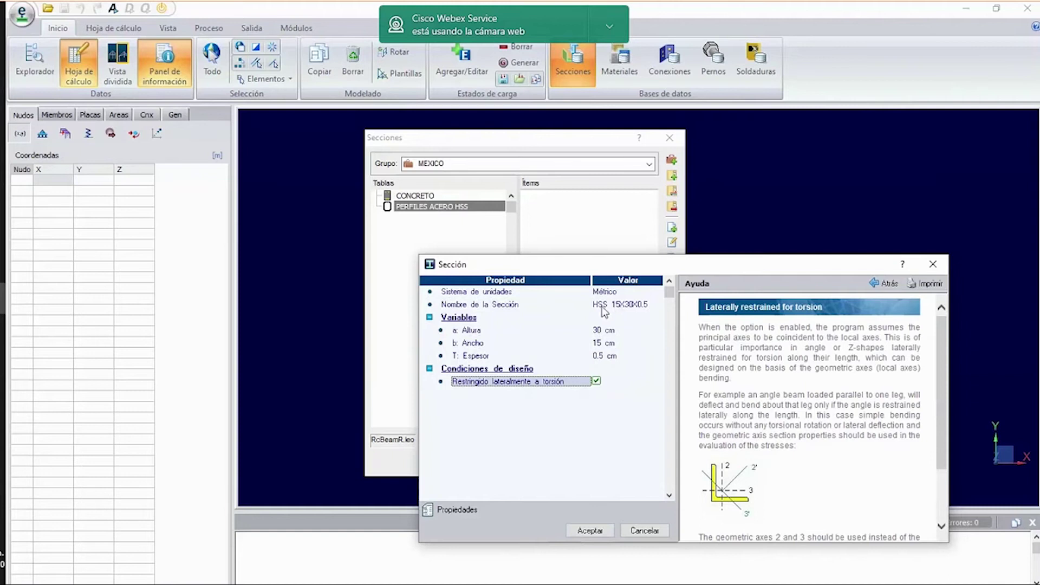
# Review the dimensions, area, inertias and section moduli in the HSS 15X30X0.5 properties report, closing it when done.
pyautogui.click(444, 512)
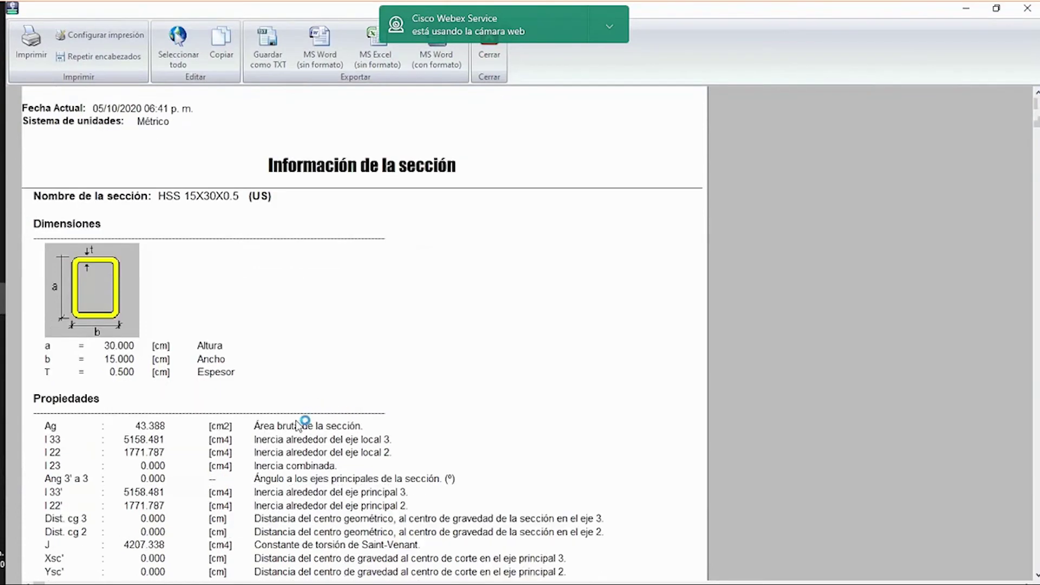
pyautogui.scroll(-3, 253, 452)
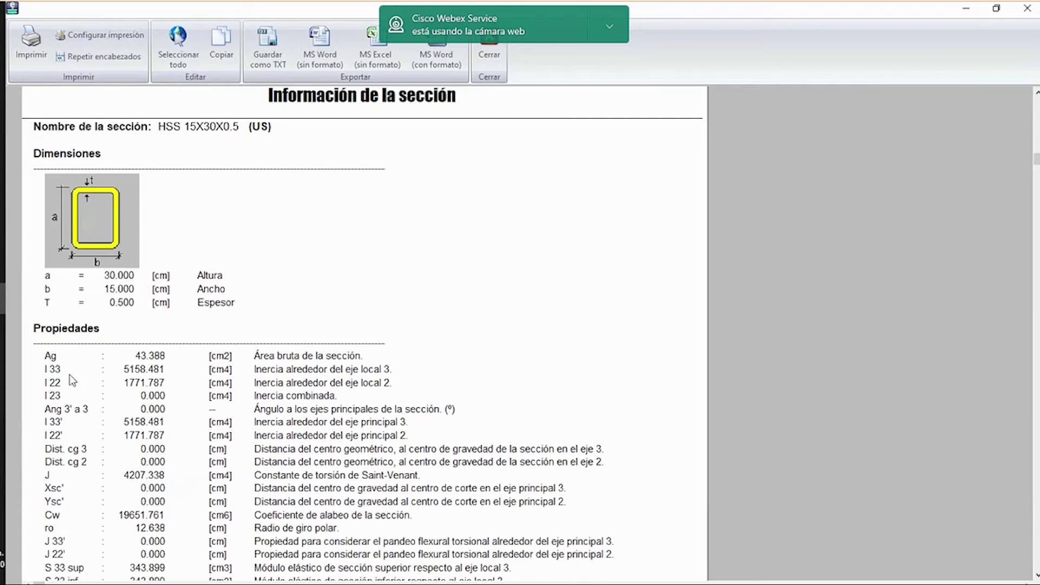
pyautogui.scroll(-12, 69, 375)
pyautogui.scroll(6, 108, 471)
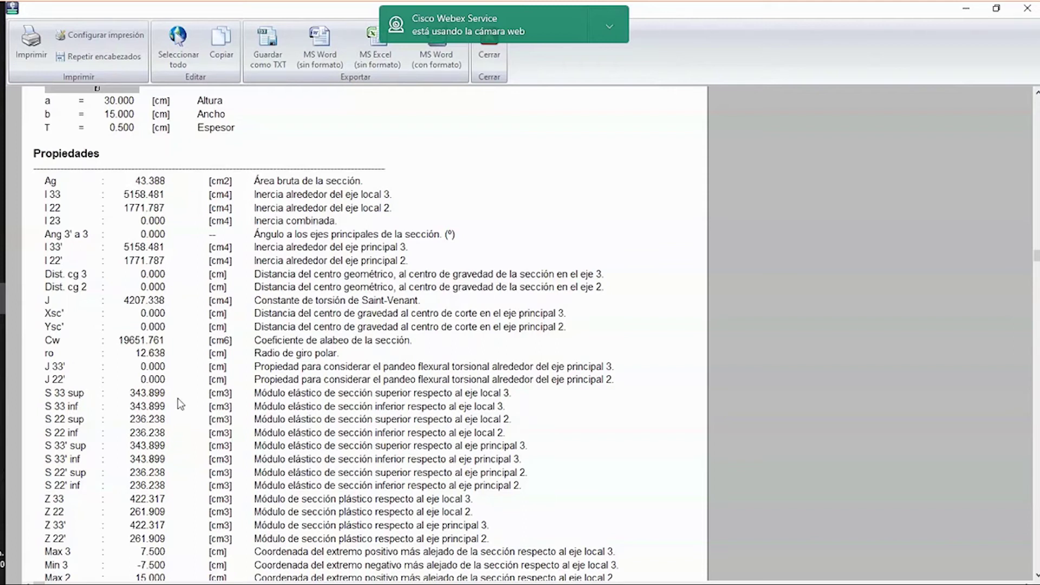
pyautogui.scroll(2, 177, 401)
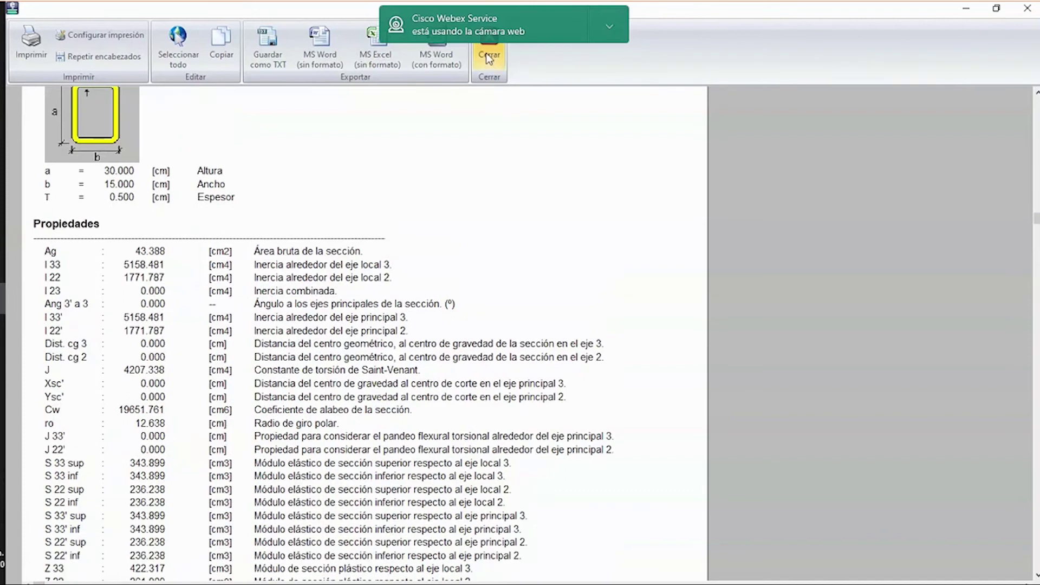
pyautogui.scroll(5, 189, 308)
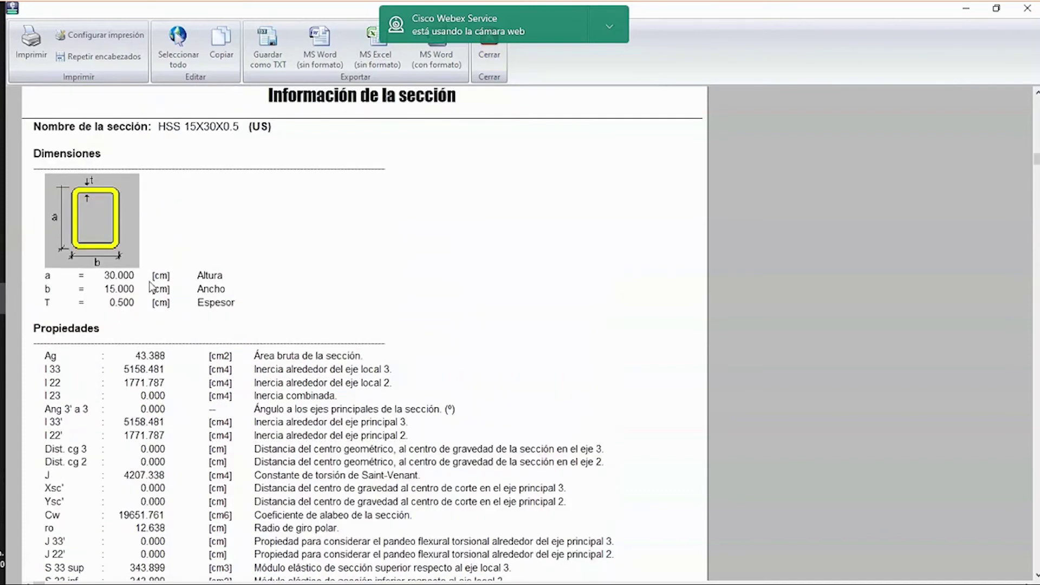
pyautogui.scroll(1, 186, 302)
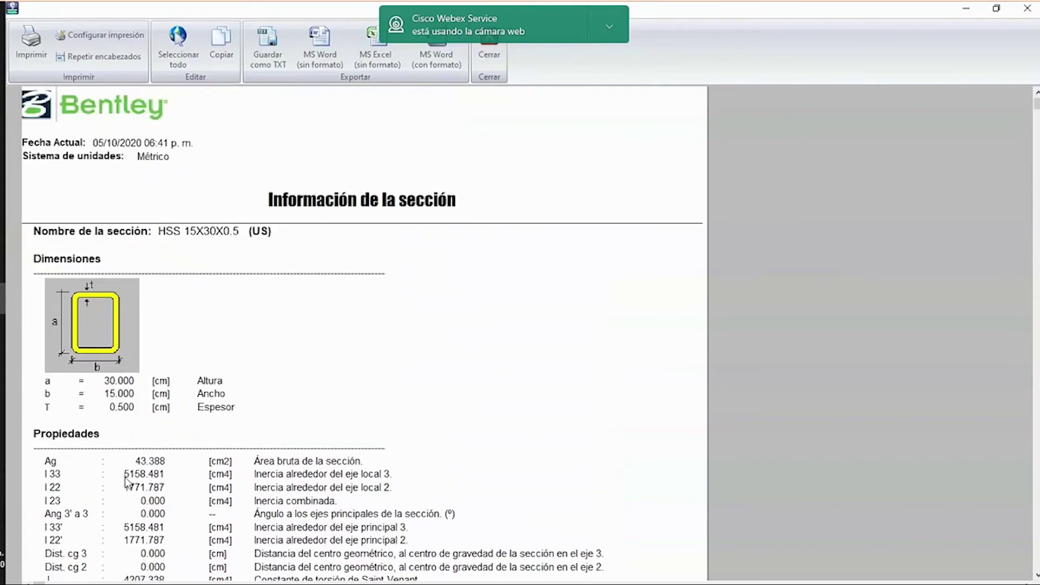
pyautogui.scroll(-10, 275, 515)
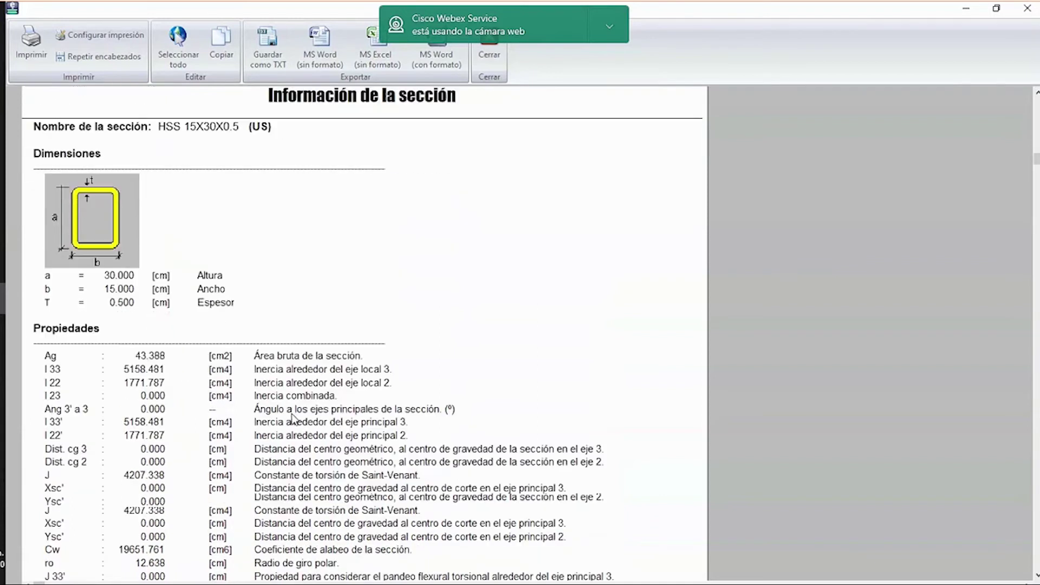
pyautogui.scroll(7, 200, 379)
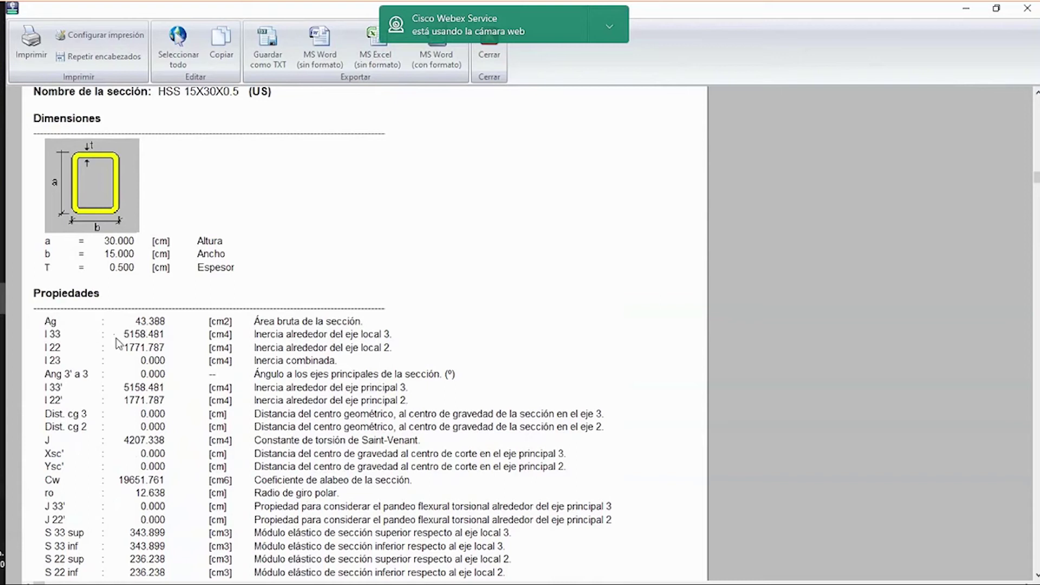
pyautogui.scroll(2, 485, 253)
pyautogui.scroll(2, 485, 253)
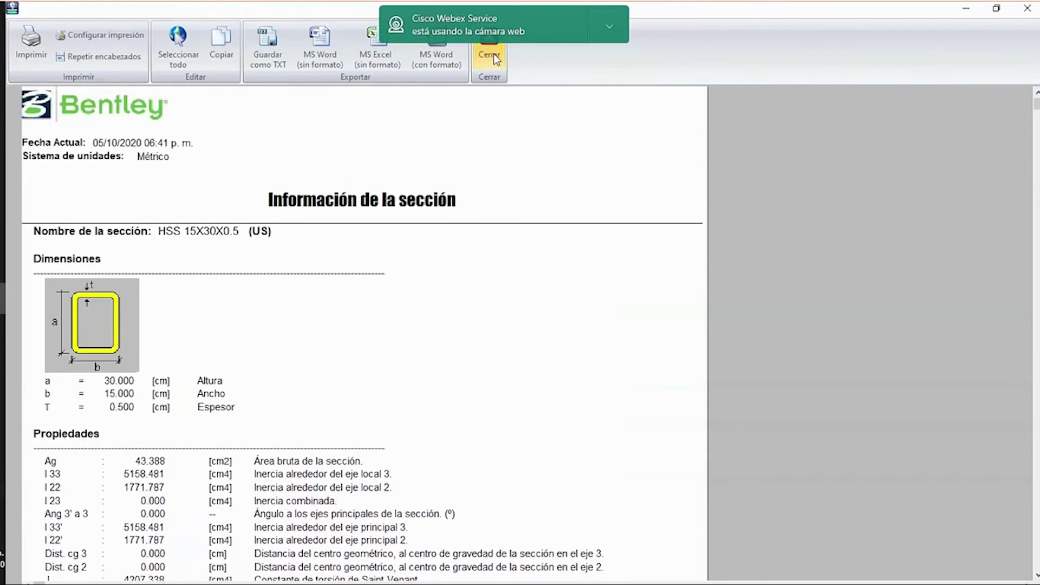
pyautogui.click(492, 54)
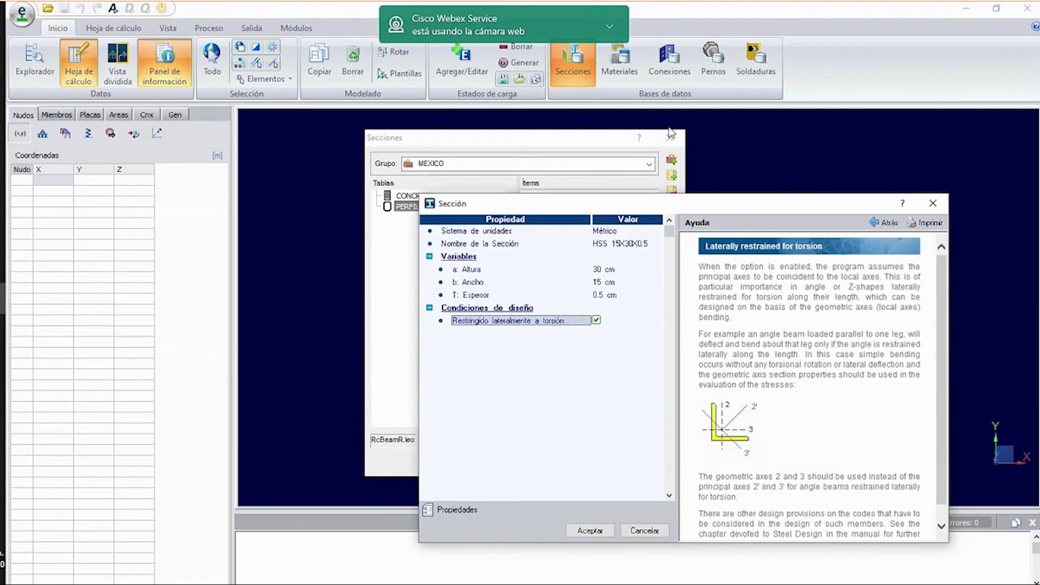
# Save the HSS 15X30X0.5 section and close the sections database, checking the handwritten problem sheet in Paint 3D for the next database item.
pyautogui.click(524, 449)
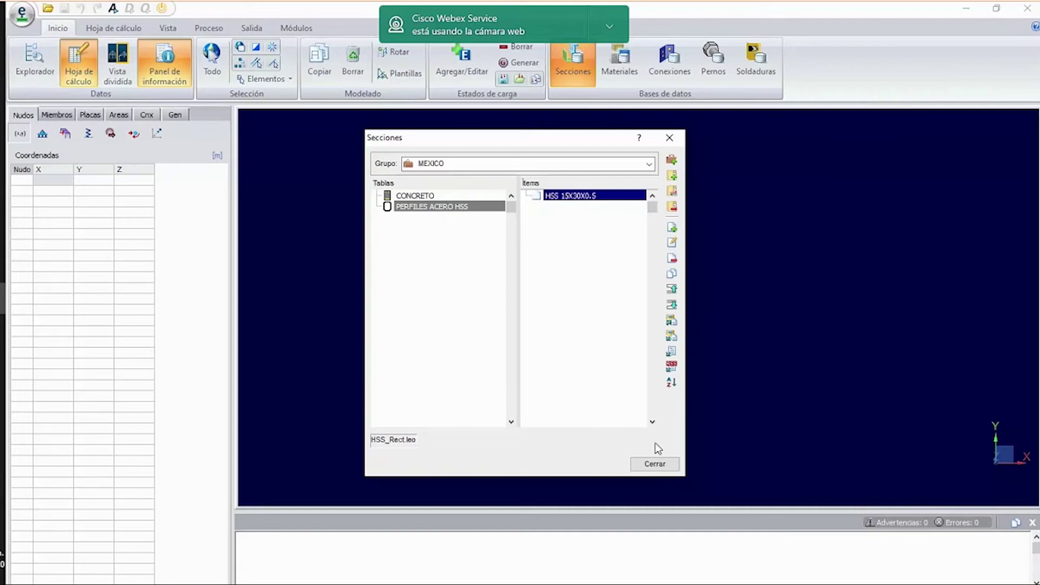
pyautogui.click(657, 462)
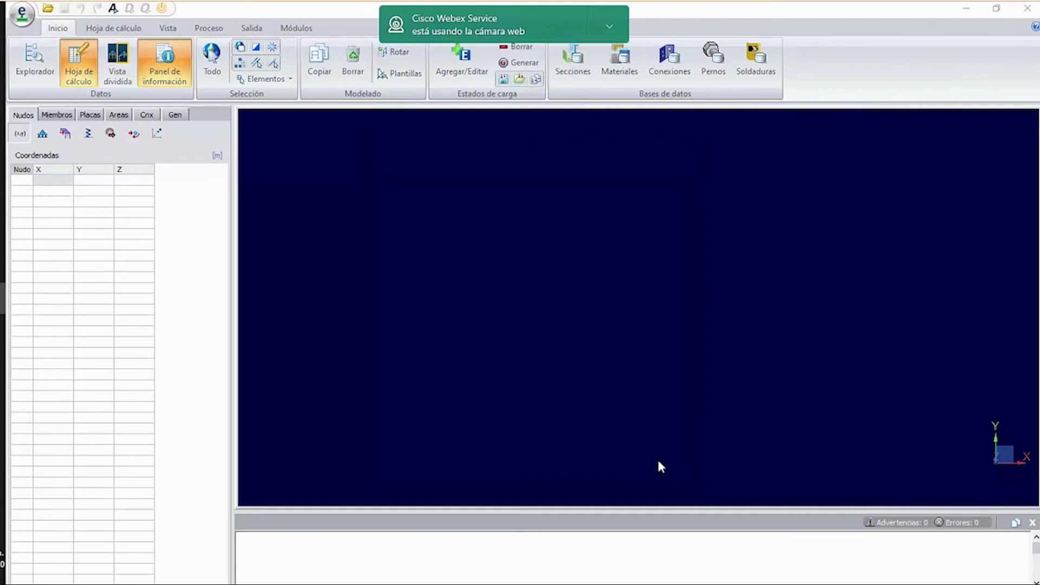
pyautogui.moveTo(2, 203)
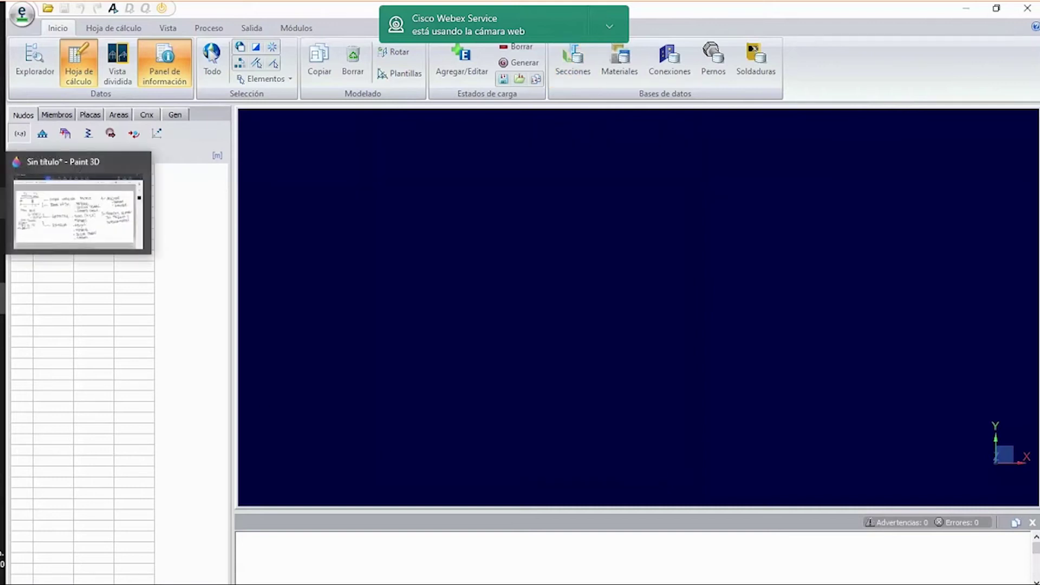
pyautogui.click(78, 214)
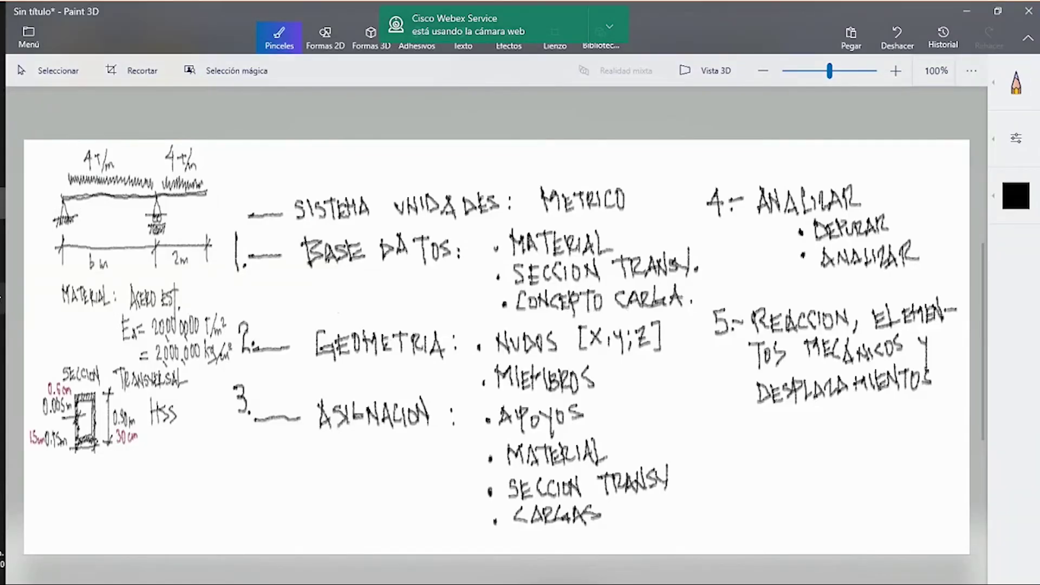
pyautogui.click(2, 298)
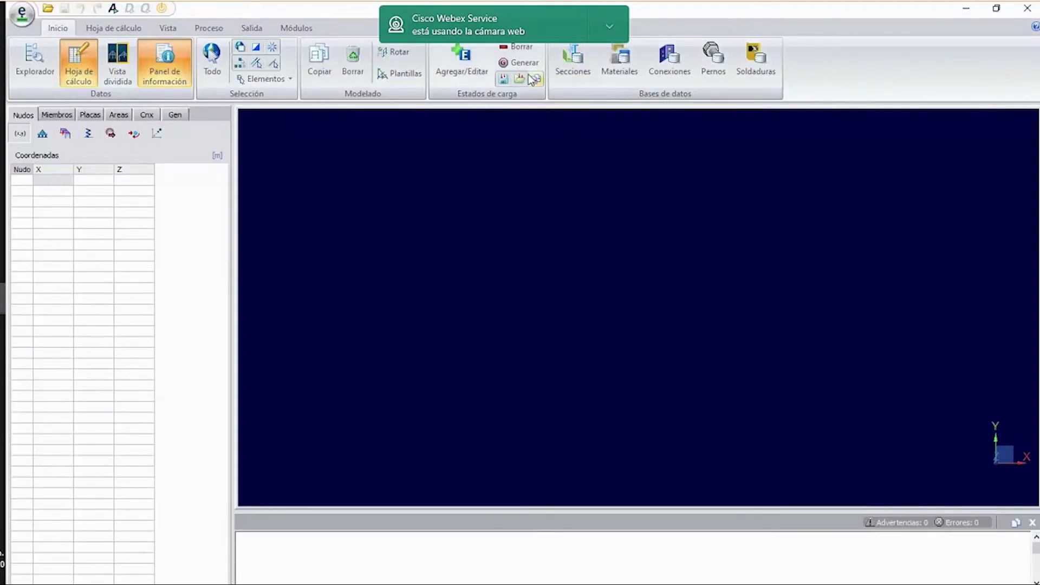
# Redefine the first load condition with ID CT, description CARGA TOTAL and category TOTAL.
pyautogui.click(474, 72)
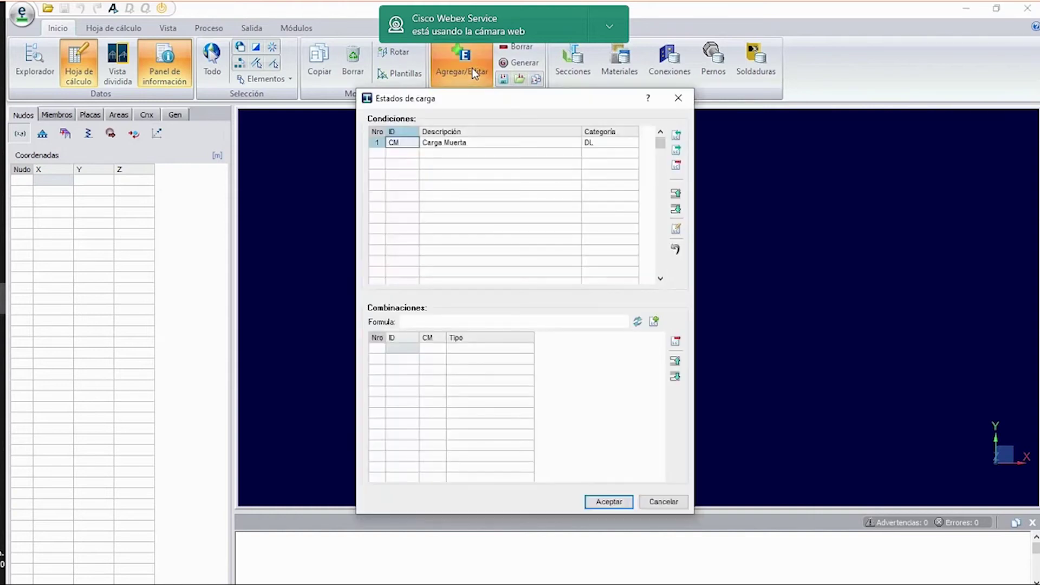
pyautogui.doubleClick(408, 143)
pyautogui.write('CT')
pyautogui.click(446, 145)
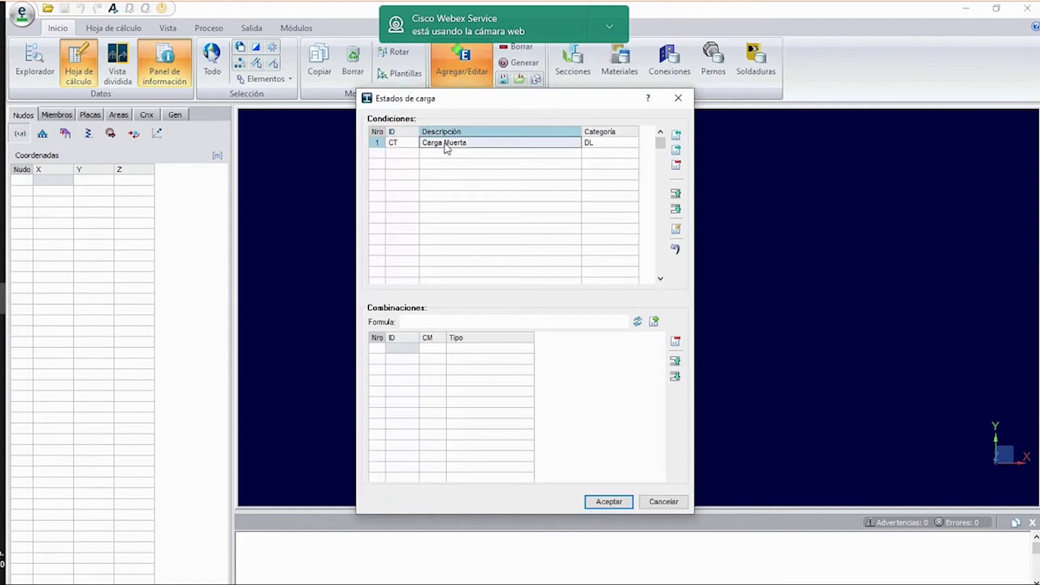
pyautogui.write('CARGA TOTAL')
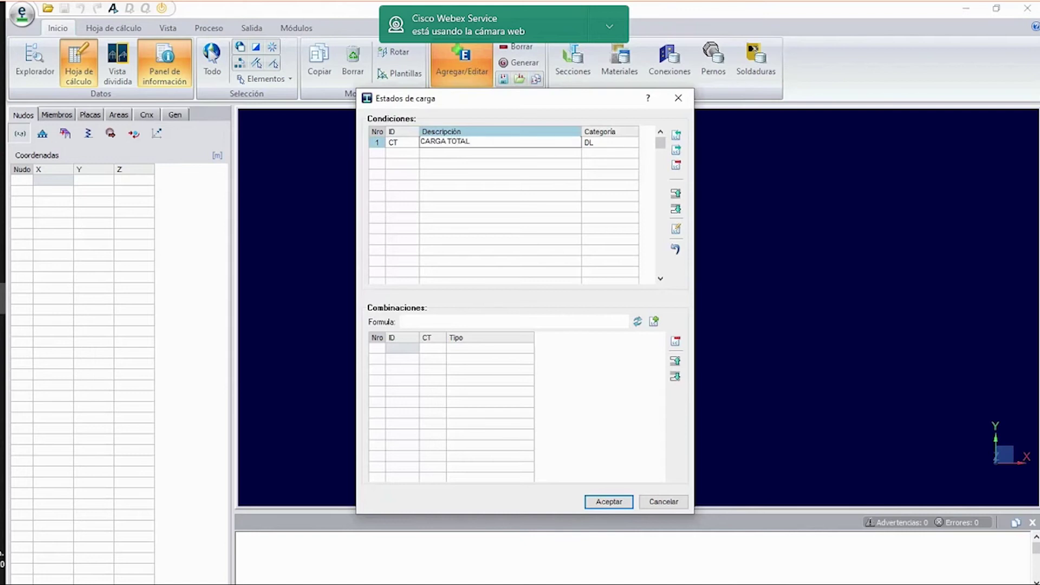
pyautogui.click(618, 144)
pyautogui.click(624, 145)
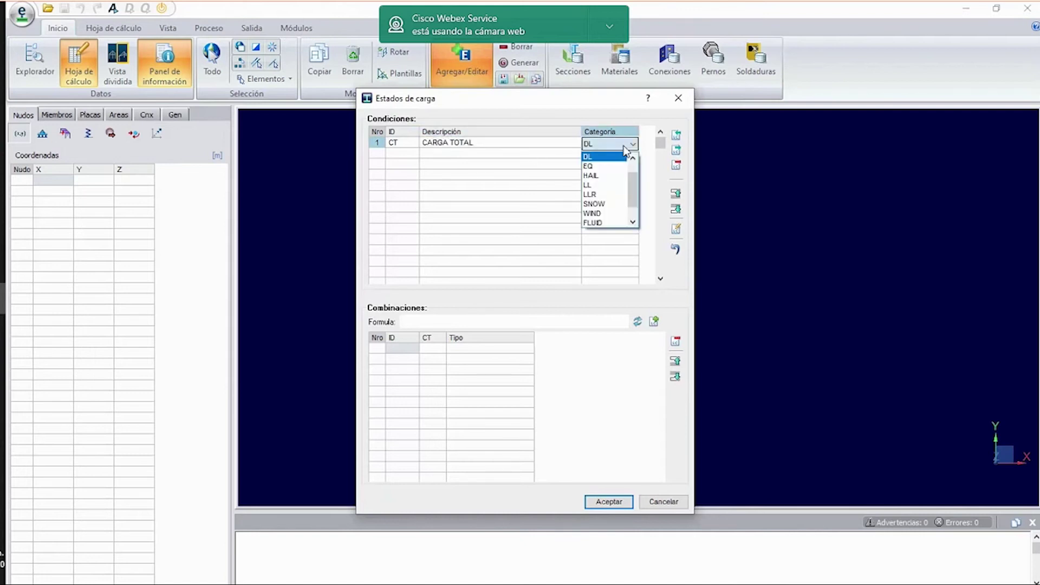
pyautogui.scroll(-2, 617, 189)
pyautogui.click(615, 222)
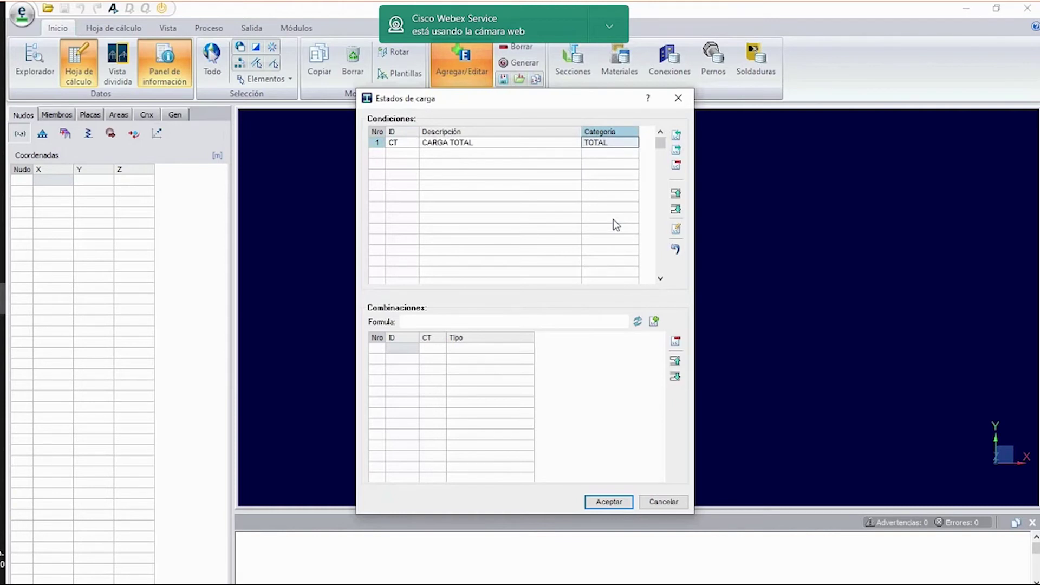
# Review the category options available for the CT load condition, keeping TOTAL selected.
pyautogui.click(616, 145)
pyautogui.click(616, 144)
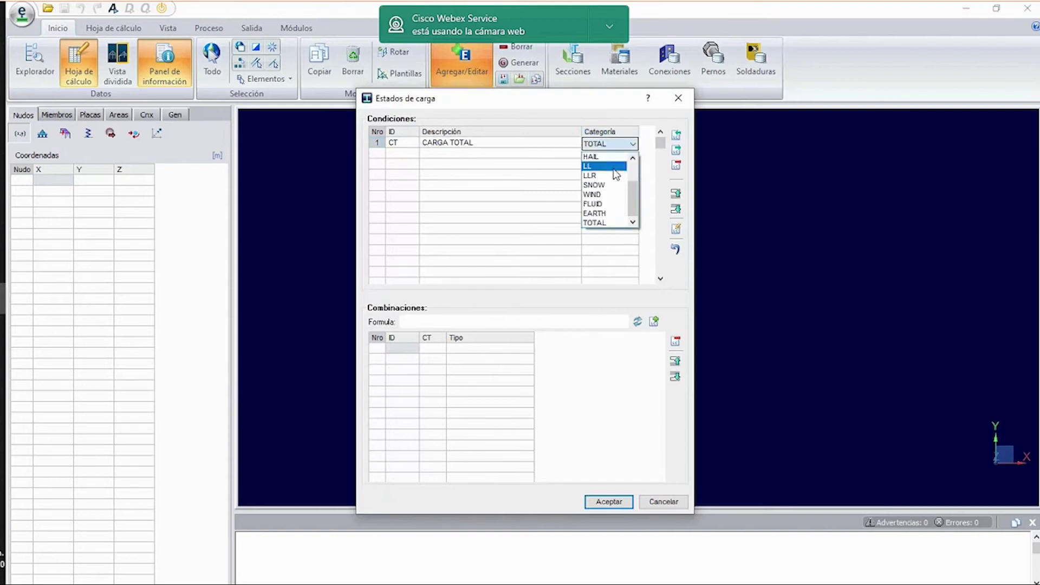
pyautogui.scroll(2, 606, 203)
pyautogui.scroll(-2, 597, 214)
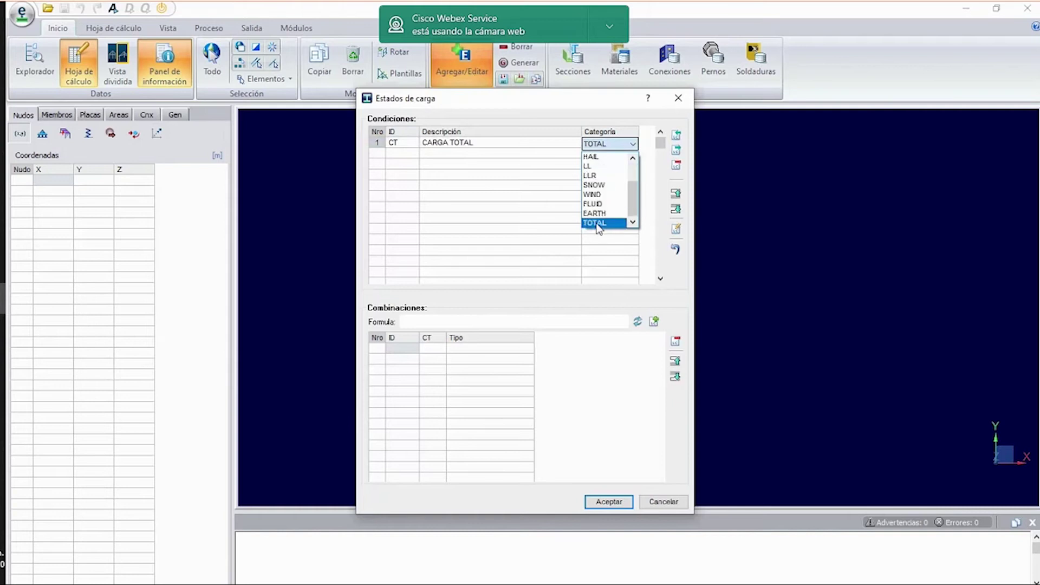
pyautogui.click(597, 223)
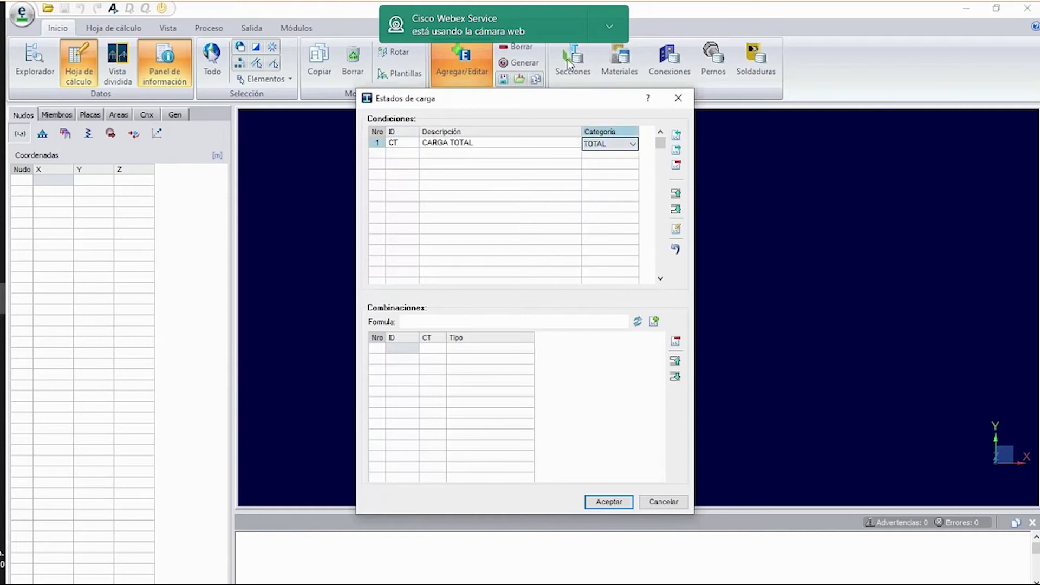
pyautogui.click(640, 17)
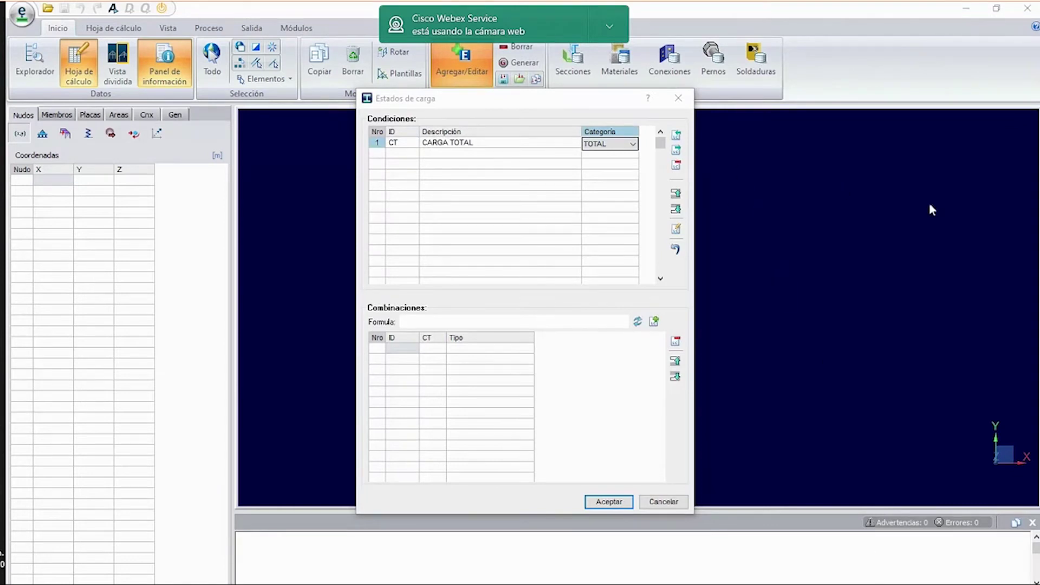
# Inspect the load category manager and its new-category entry, closing it without adding a category.
pyautogui.click(674, 230)
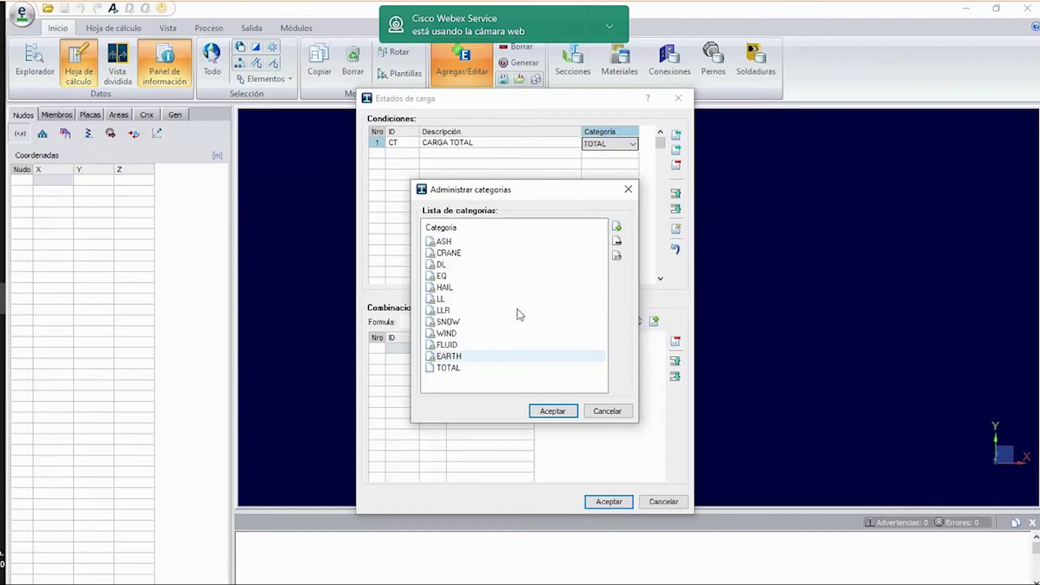
pyautogui.click(617, 227)
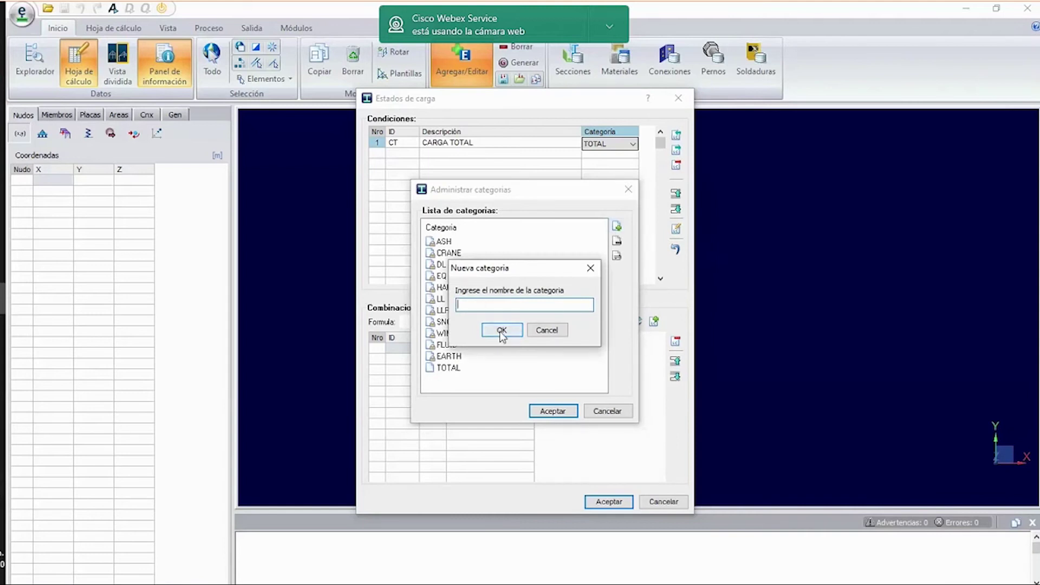
pyautogui.click(590, 269)
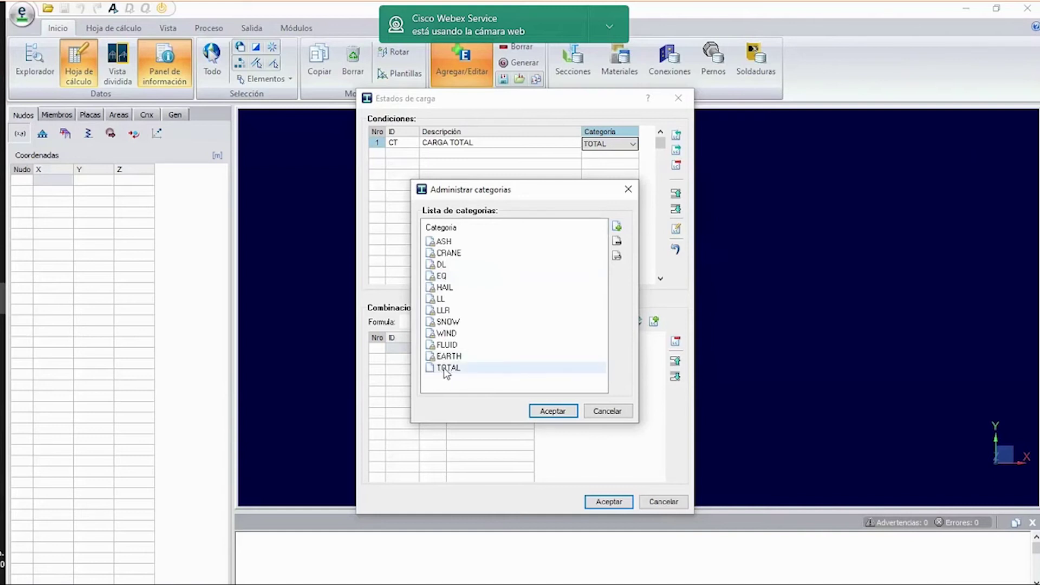
pyautogui.click(549, 411)
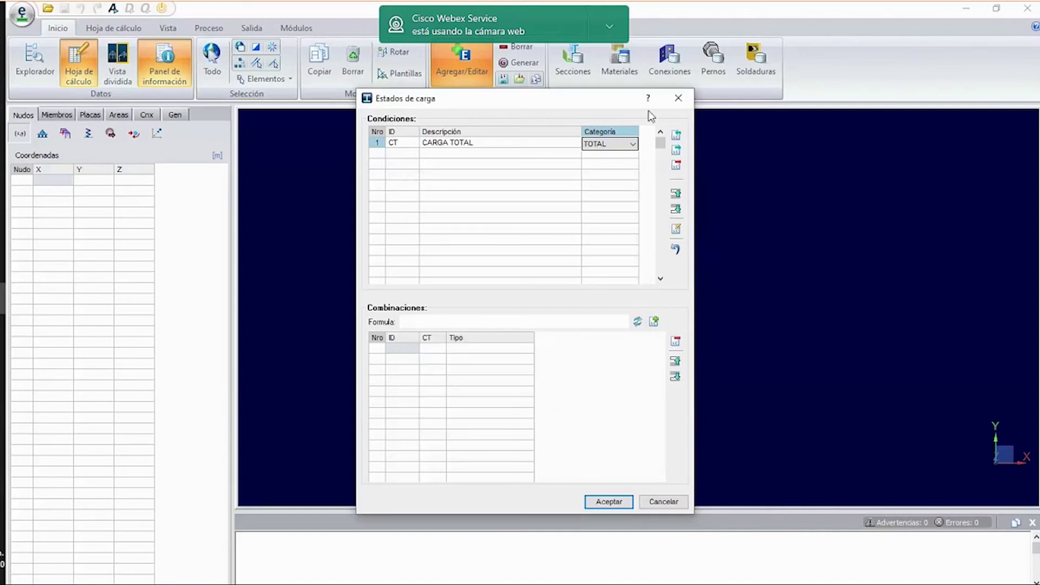
# Reselect the TOTAL category for the CT load condition and accept the load conditions.
pyautogui.click(557, 154)
pyautogui.click(546, 174)
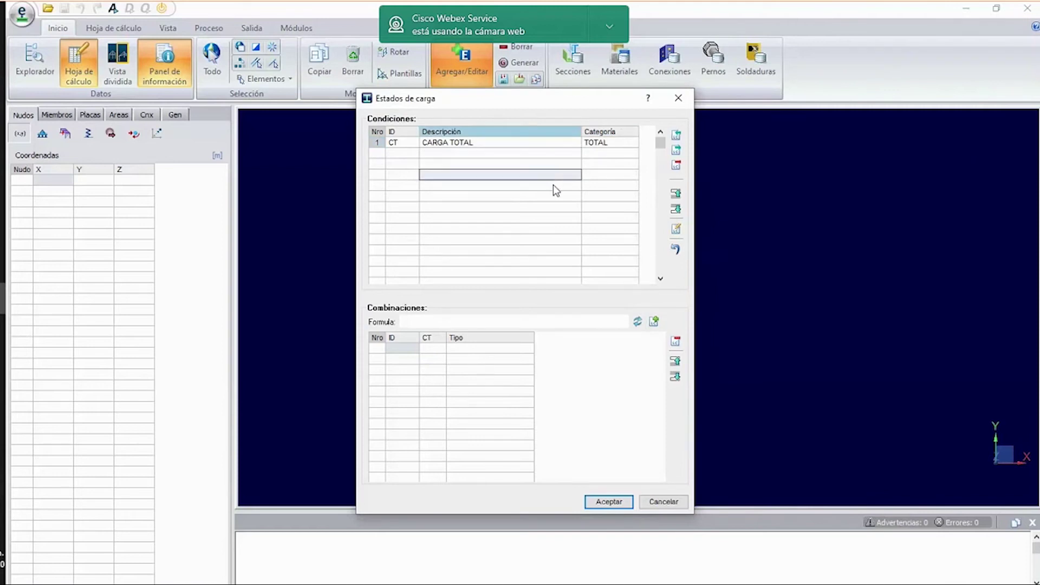
pyautogui.click(607, 143)
pyautogui.click(632, 144)
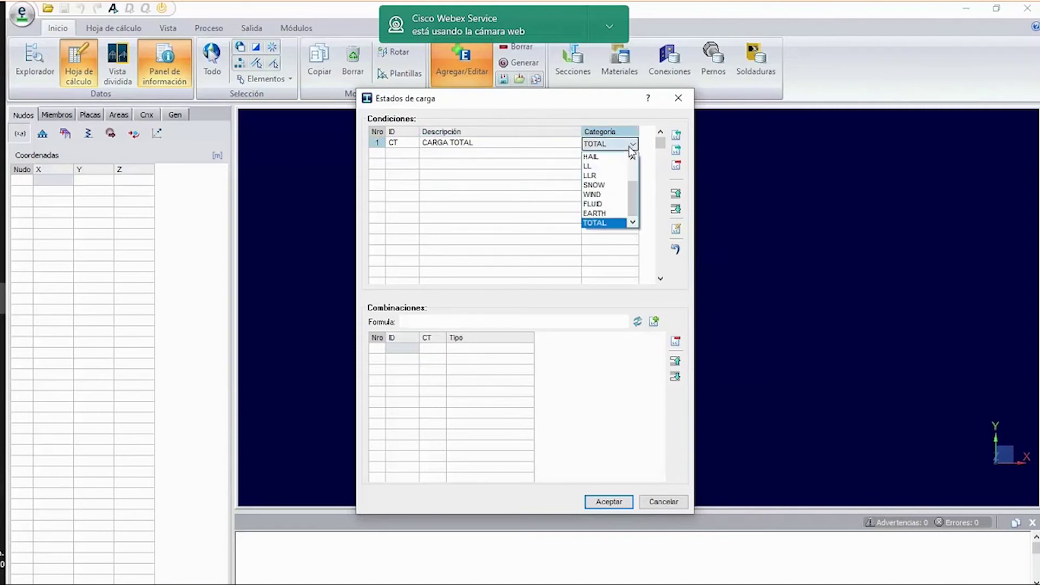
pyautogui.click(601, 223)
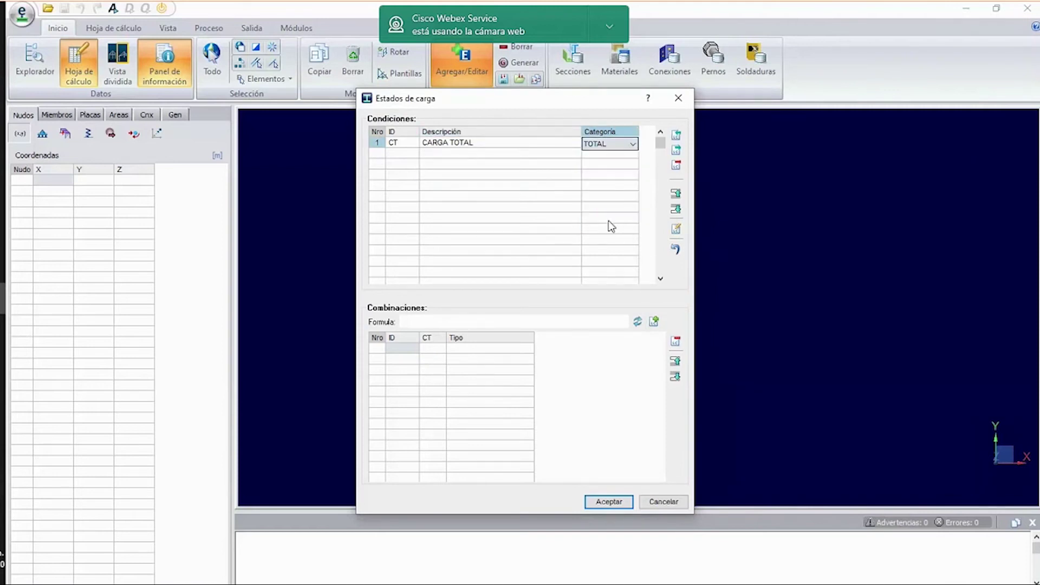
pyautogui.click(608, 502)
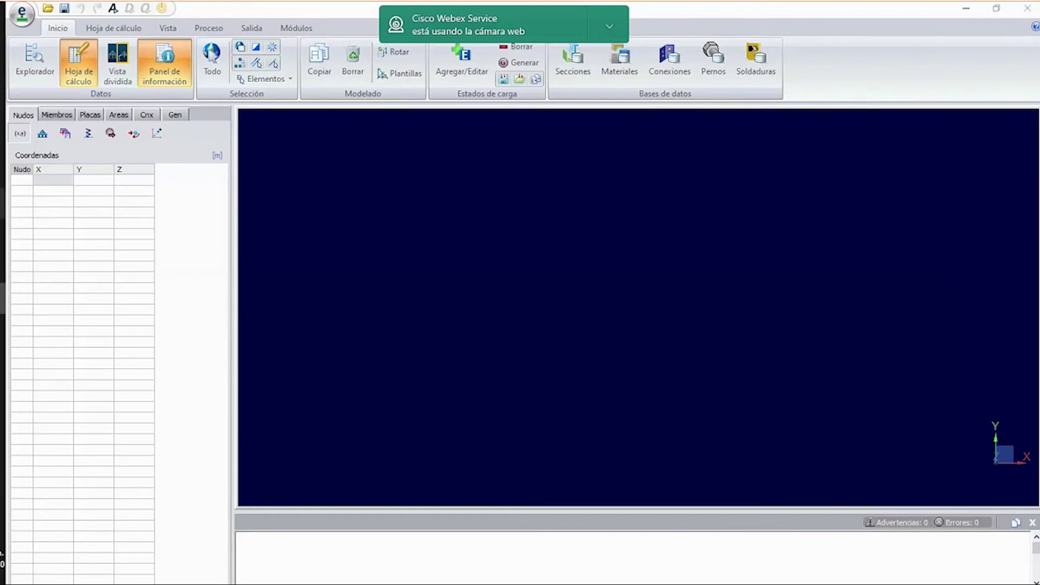
# Switch to the problem sheet in Paint 3D and set the brush colour to dark red.
pyautogui.click(2, 203)
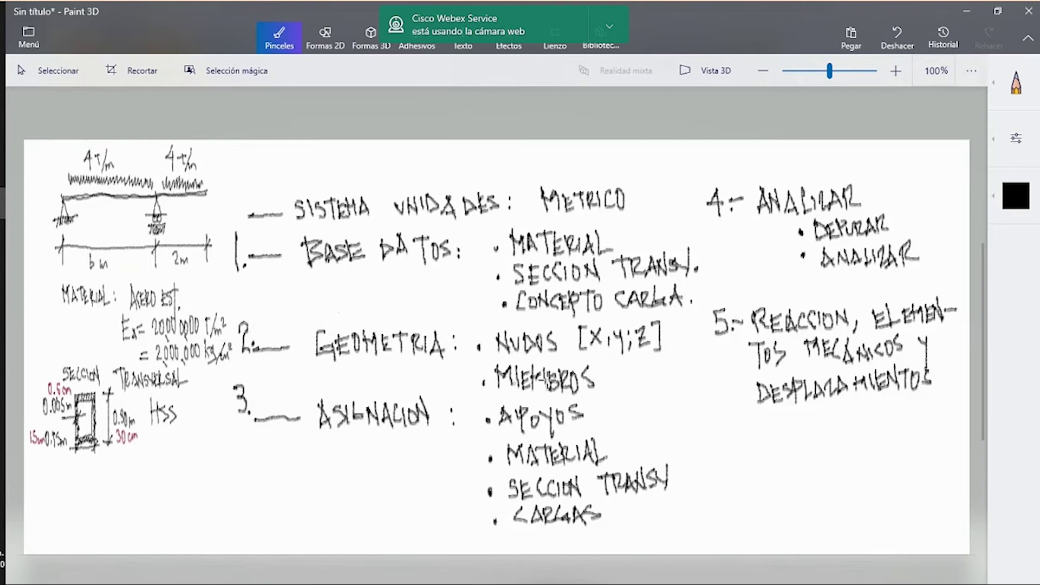
pyautogui.moveTo(637, 339); pyautogui.dragTo(649, 337)
pyautogui.hotkey('ctrl', 'z')
pyautogui.click(1016, 196)
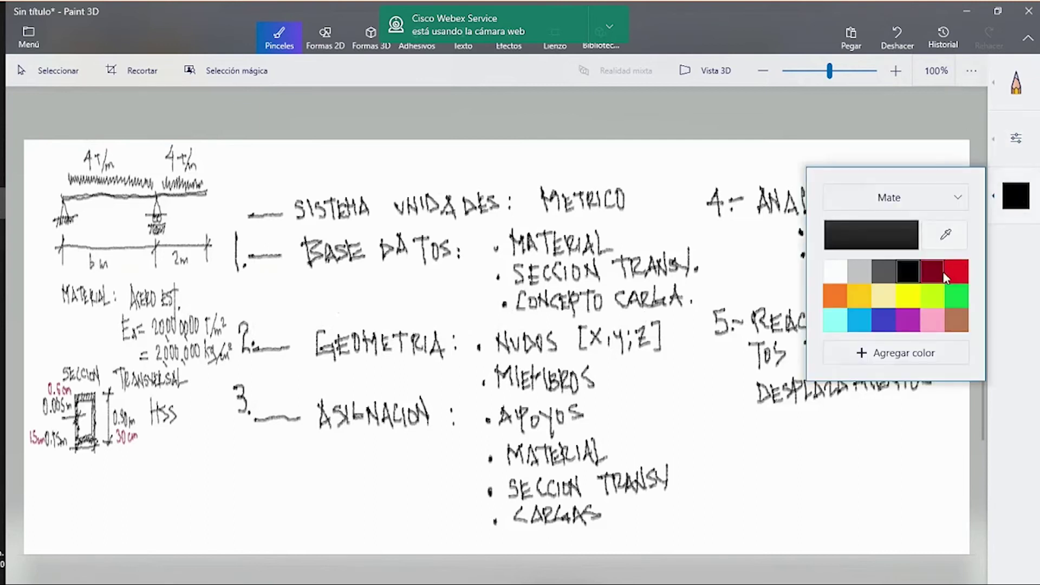
pyautogui.click(931, 271)
pyautogui.click(713, 119)
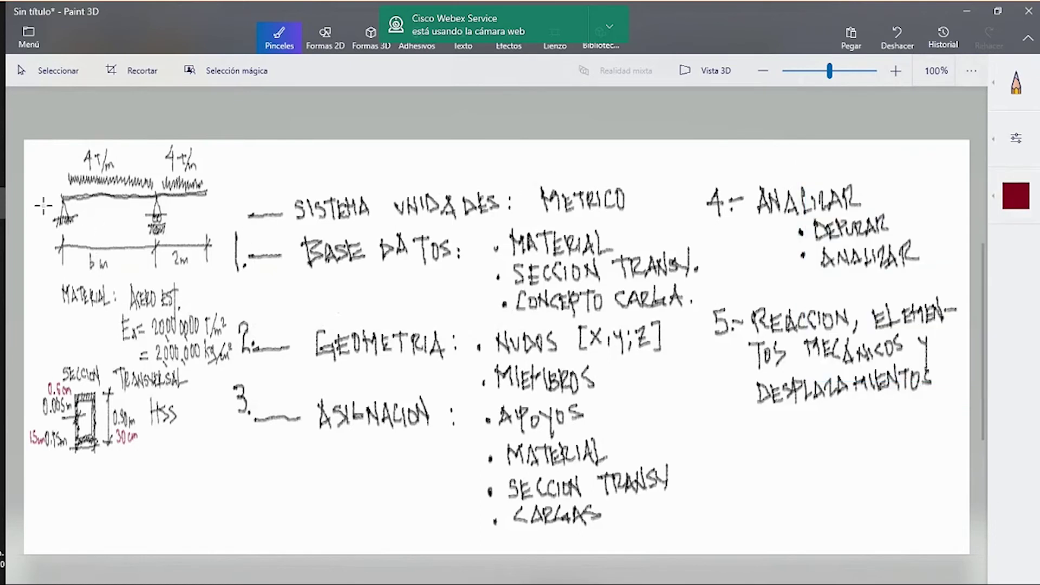
# Mark the beam sketch's nodes in dark red at both supports, the free end and three intermediate points of the 6 m span.
pyautogui.click(62, 195)
pyautogui.click(156, 195)
pyautogui.click(205, 194)
pyautogui.moveTo(112, 196); pyautogui.dragTo(112, 196)
pyautogui.moveTo(84, 196); pyautogui.dragTo(133, 196)
pyautogui.moveTo(206, 195); pyautogui.dragTo(207, 194)
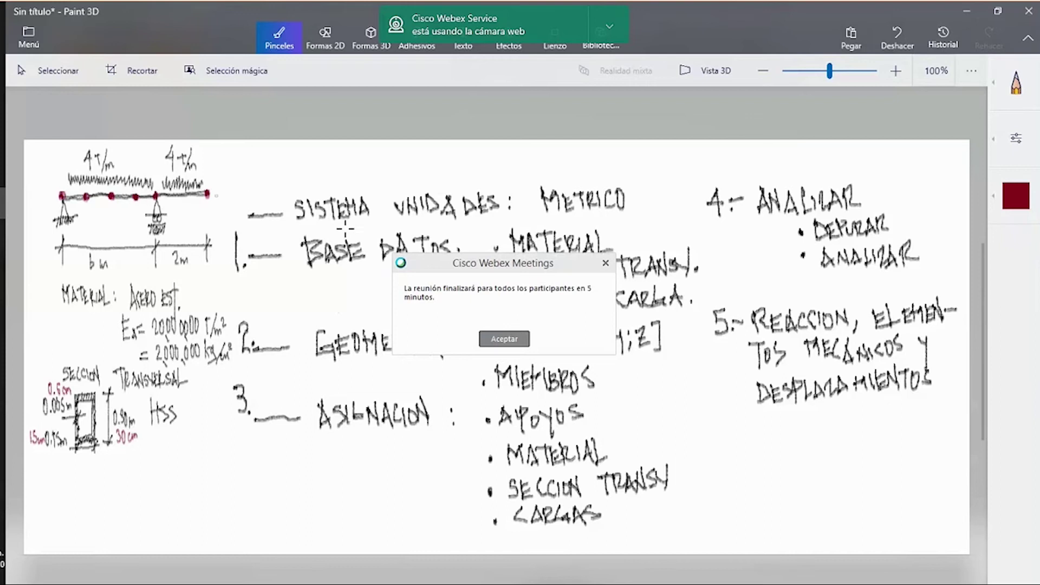
pyautogui.click(509, 335)
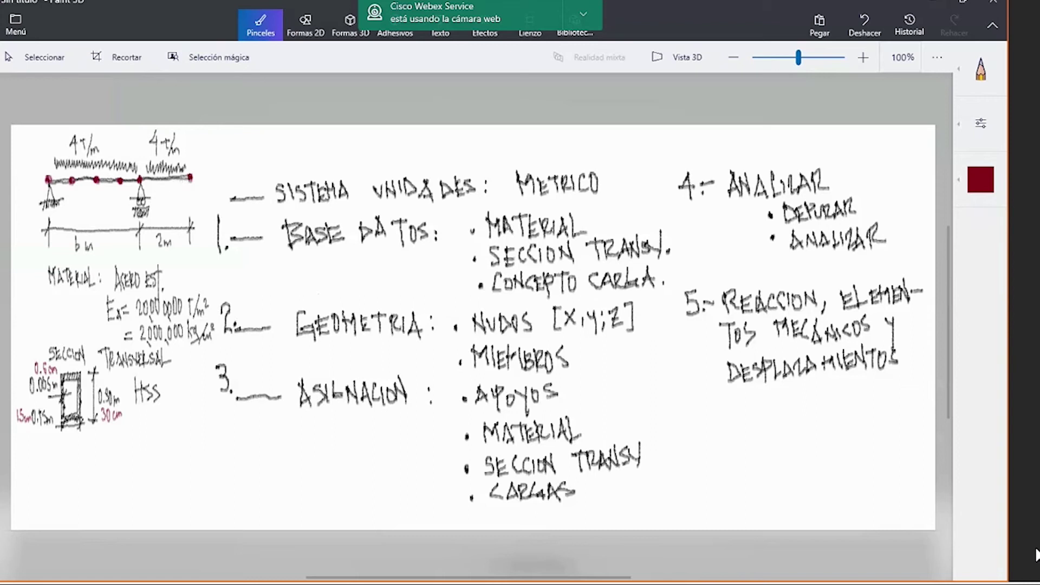
# Switch to RAM Elements and enter the coordinates of nodes 1 to 3 at X = 0, 1.5 and 3 m.
pyautogui.hotkey('alt', 'Tab')
pyautogui.click(7, 103)
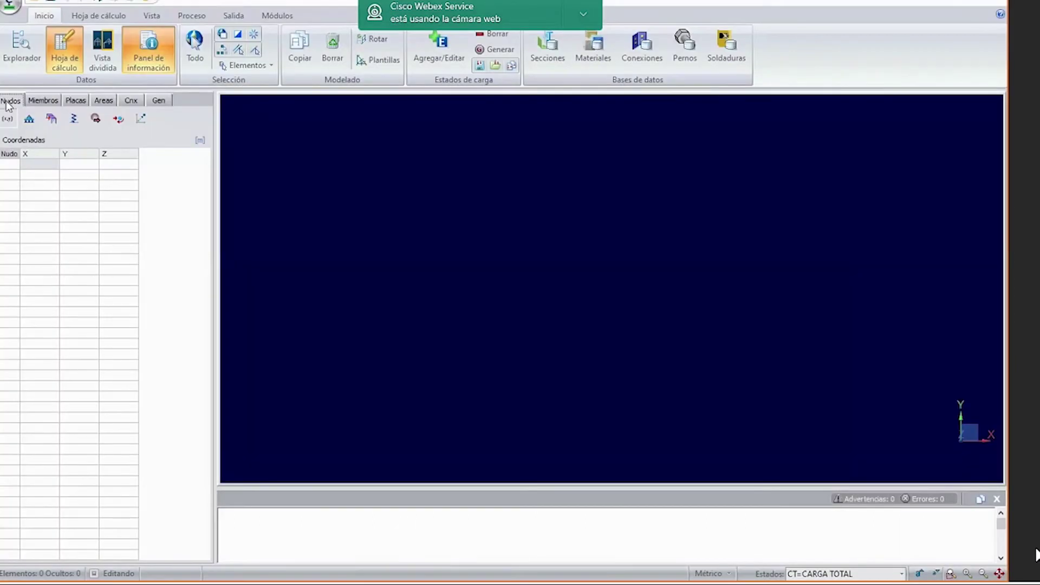
pyautogui.click(10, 116)
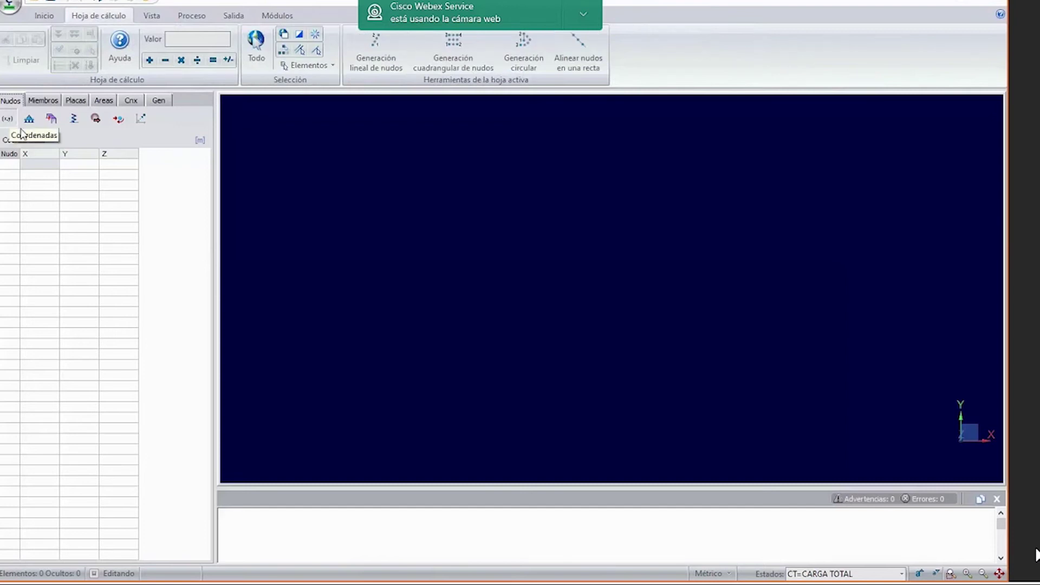
pyautogui.click(40, 166)
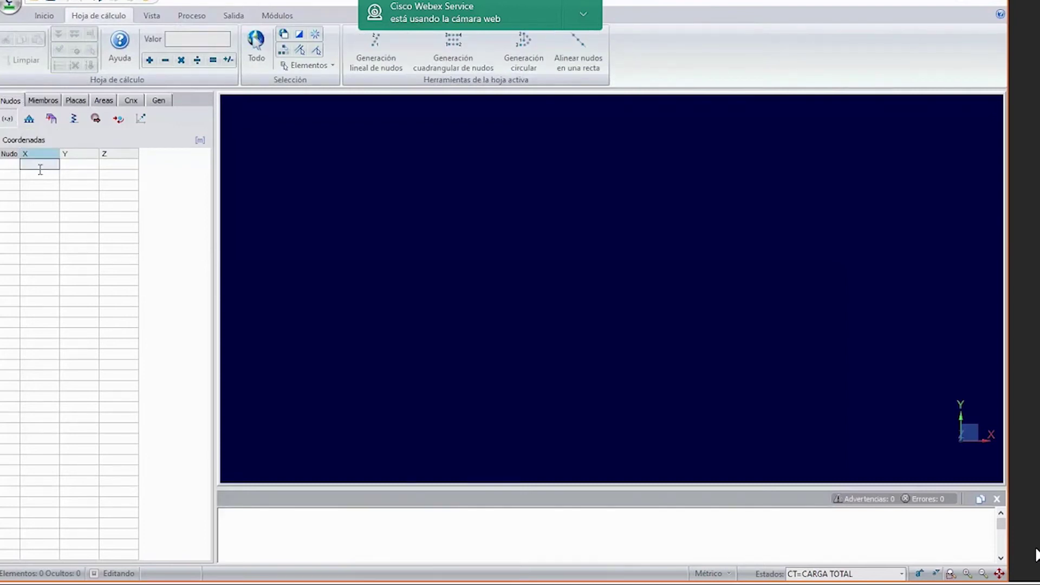
pyautogui.write('0')
pyautogui.press('Return')
pyautogui.write('1.')
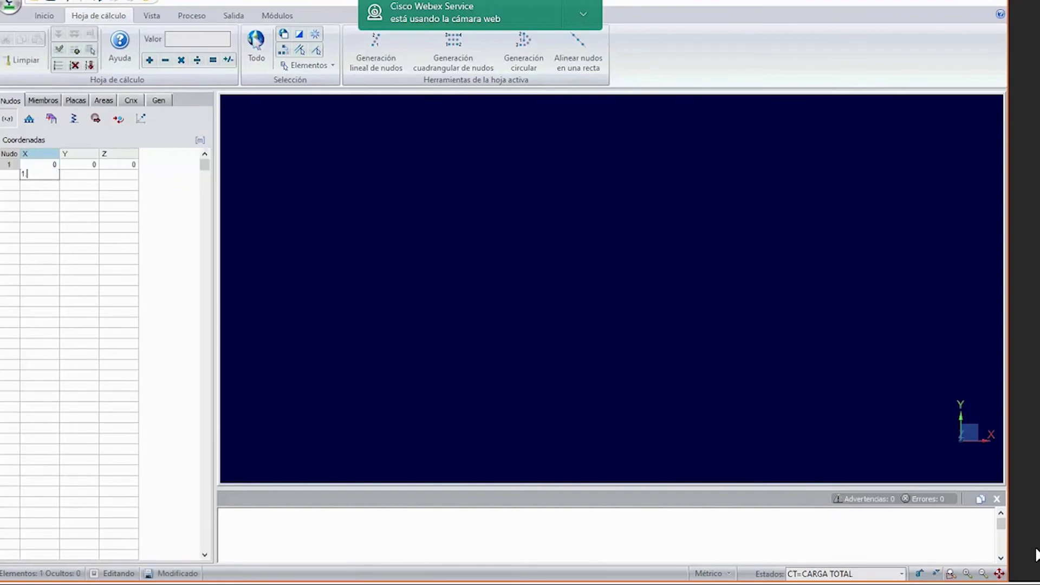
pyautogui.write('5')
pyautogui.press('Return')
pyautogui.write('3')
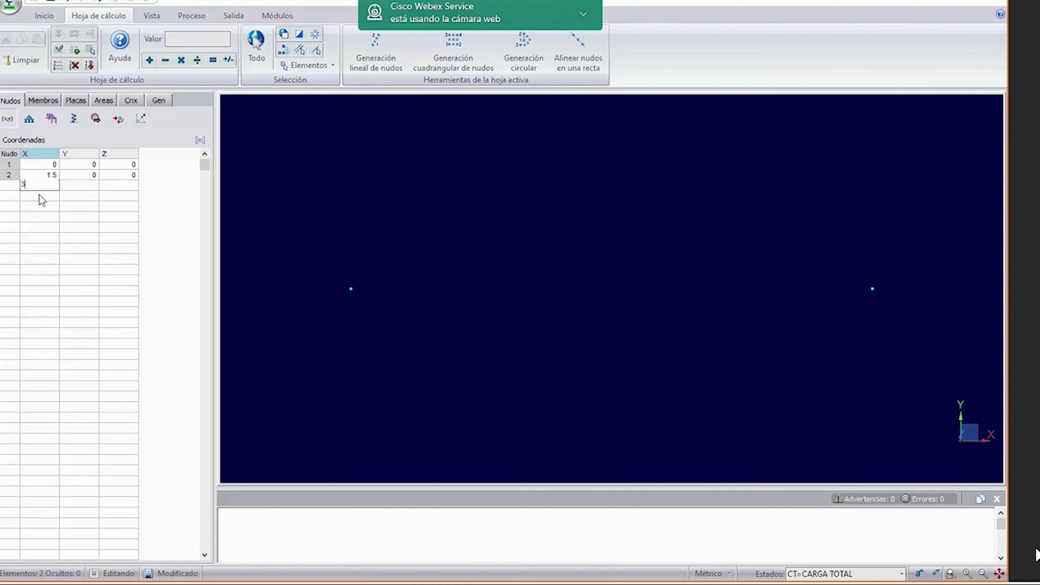
pyautogui.press('Return')
# Add nodes 4 to 6 at X = 4.5, 6 and 8 m.
pyautogui.write('4.5')
pyautogui.press('Return')
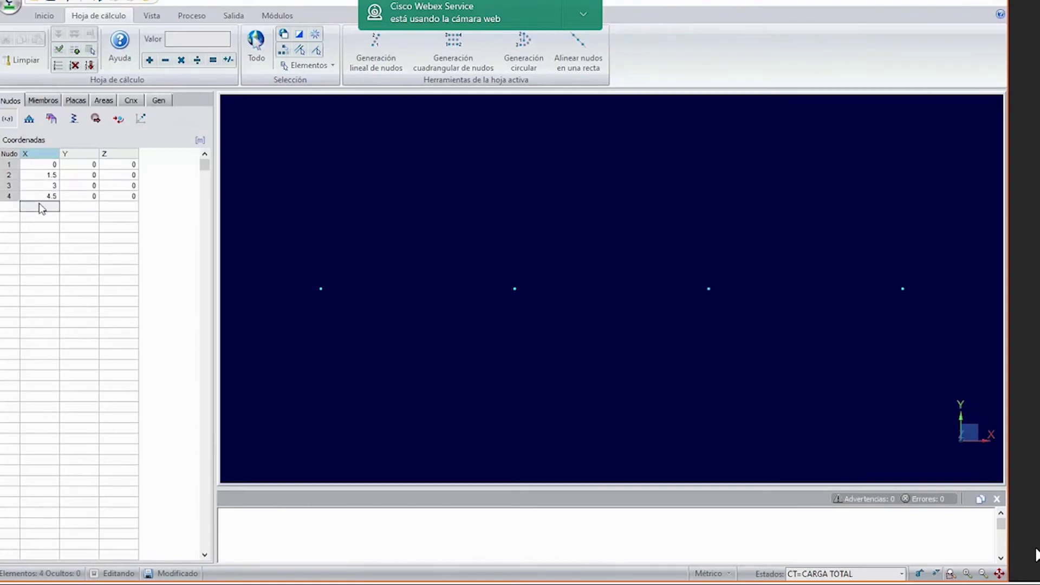
pyautogui.write('6')
pyautogui.press('Return')
pyautogui.write('8')
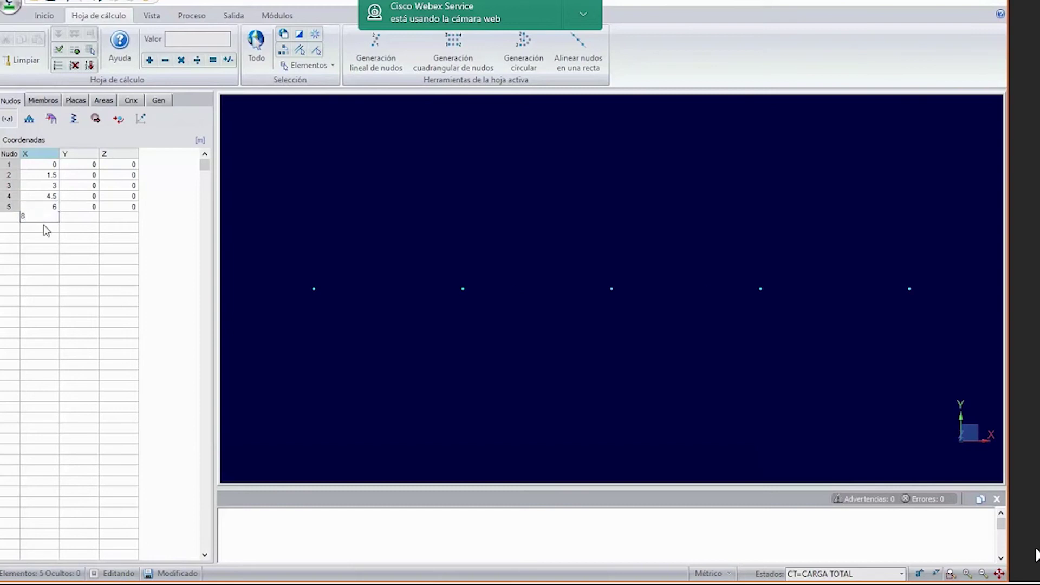
pyautogui.press('Return')
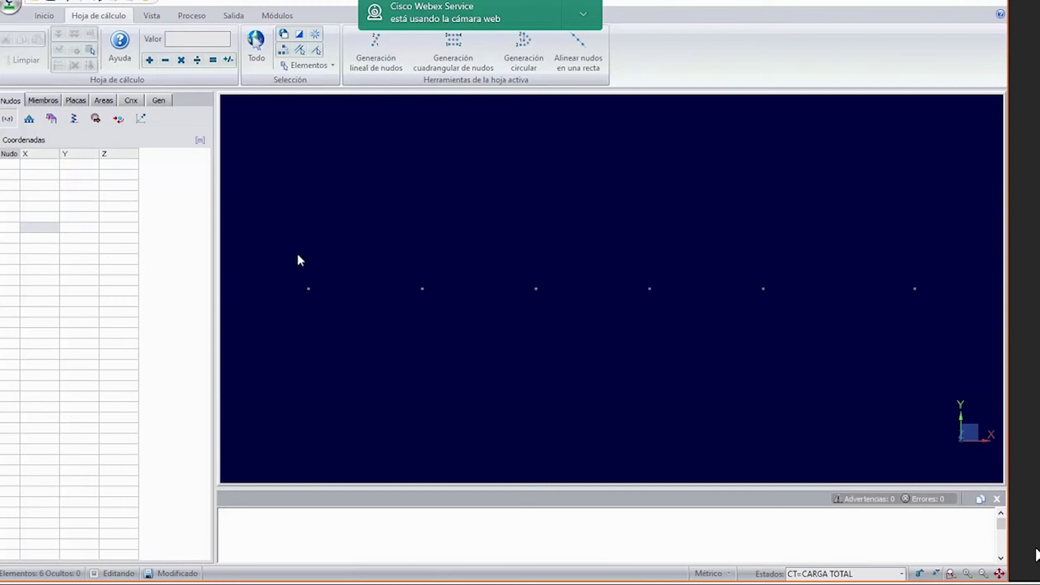
# Check the node coordinates by selecting each node individually and all six nodes together.
pyautogui.moveTo(296, 256); pyautogui.dragTo(336, 322)
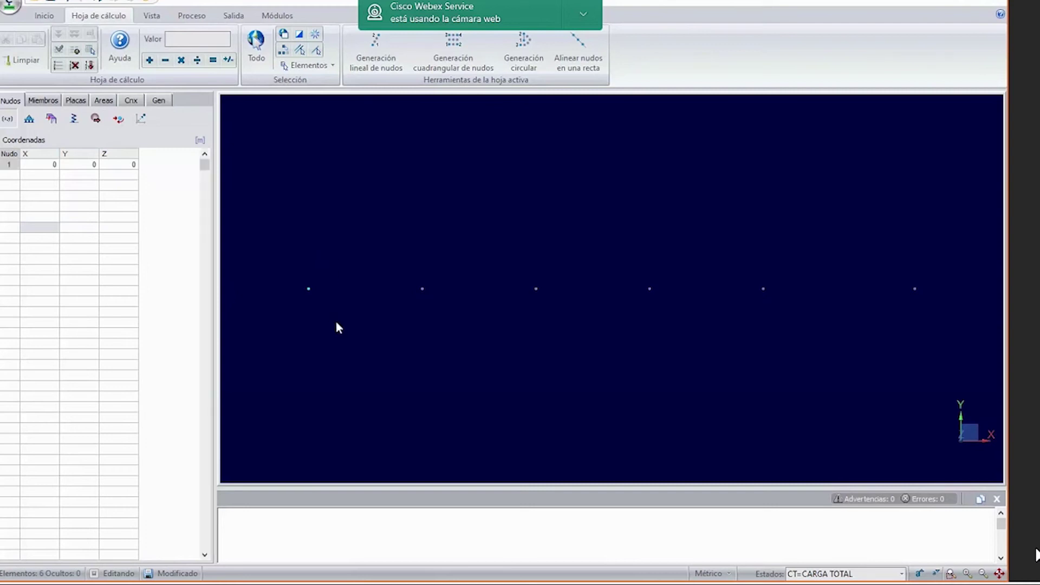
pyautogui.moveTo(390, 260); pyautogui.dragTo(442, 329)
pyautogui.moveTo(504, 262); pyautogui.dragTo(557, 325)
pyautogui.moveTo(617, 264); pyautogui.dragTo(672, 323)
pyautogui.moveTo(828, 238); pyautogui.dragTo(768, 306)
pyautogui.moveTo(897, 249); pyautogui.dragTo(956, 324)
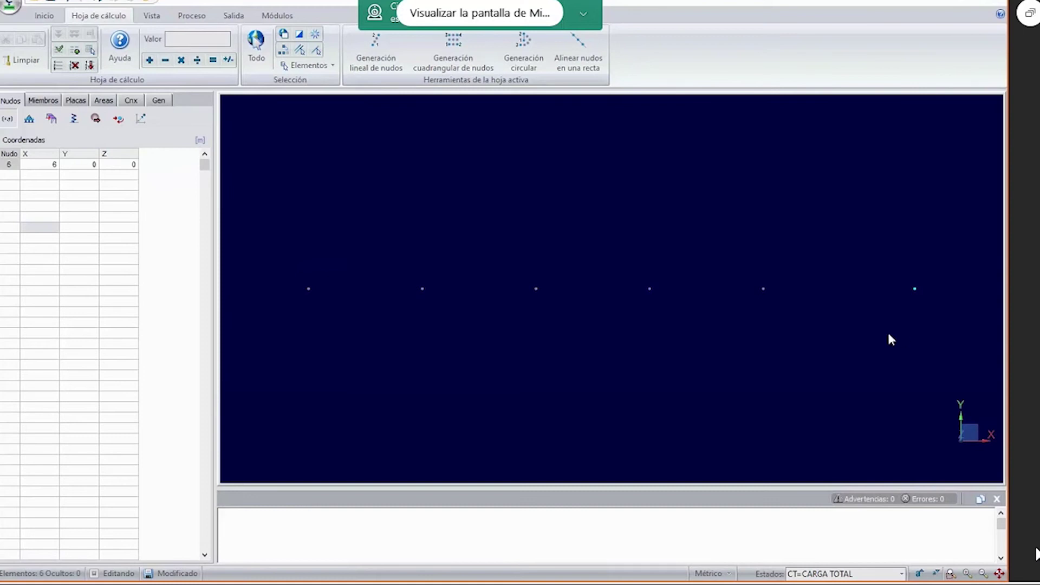
pyautogui.moveTo(274, 213); pyautogui.dragTo(948, 375)
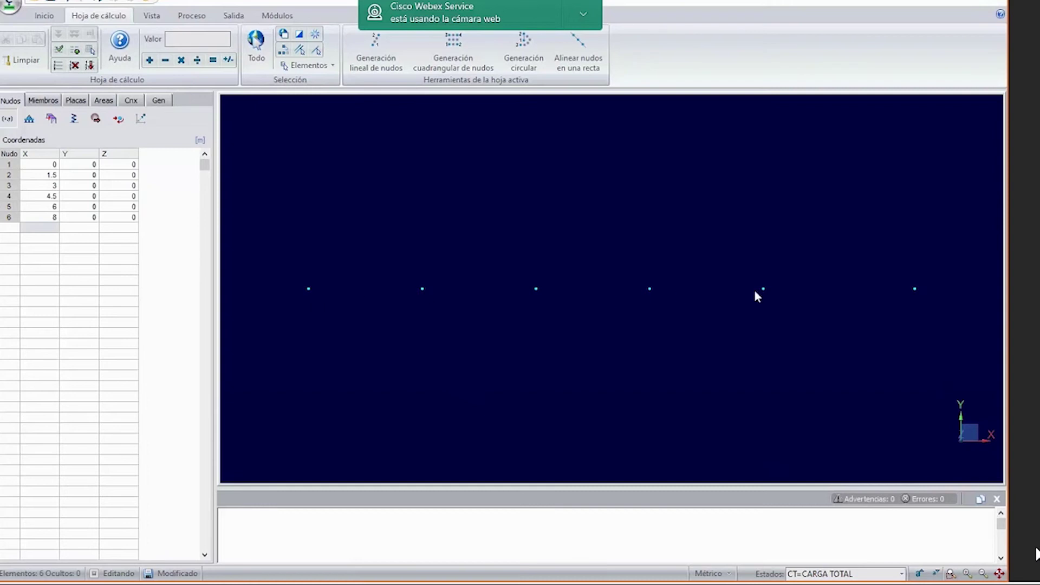
# Connect nodes 1 and 2 with the first beam member.
pyautogui.click(584, 427)
pyautogui.moveTo(390, 235); pyautogui.dragTo(437, 337)
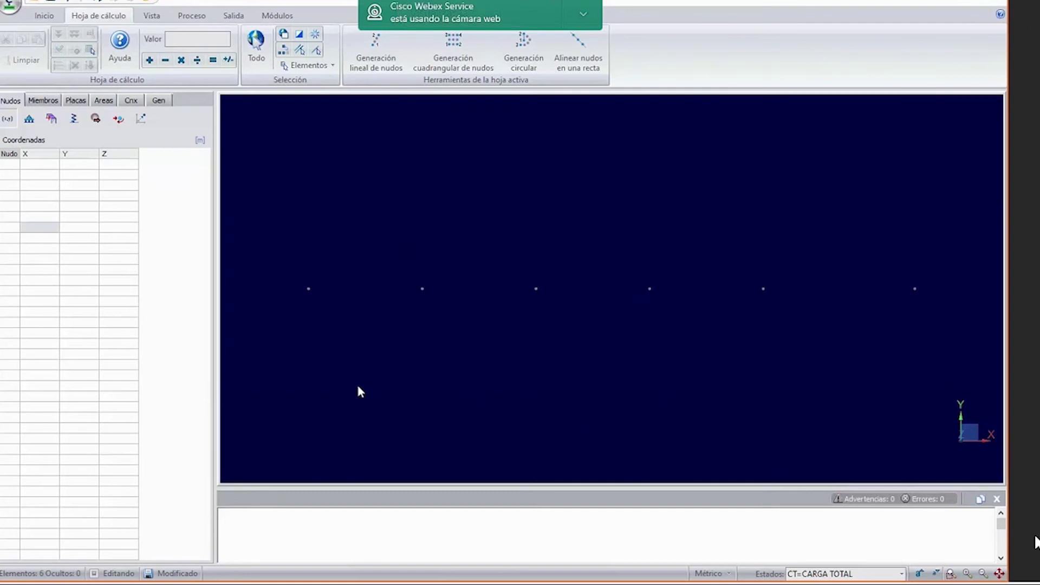
pyautogui.click(34, 101)
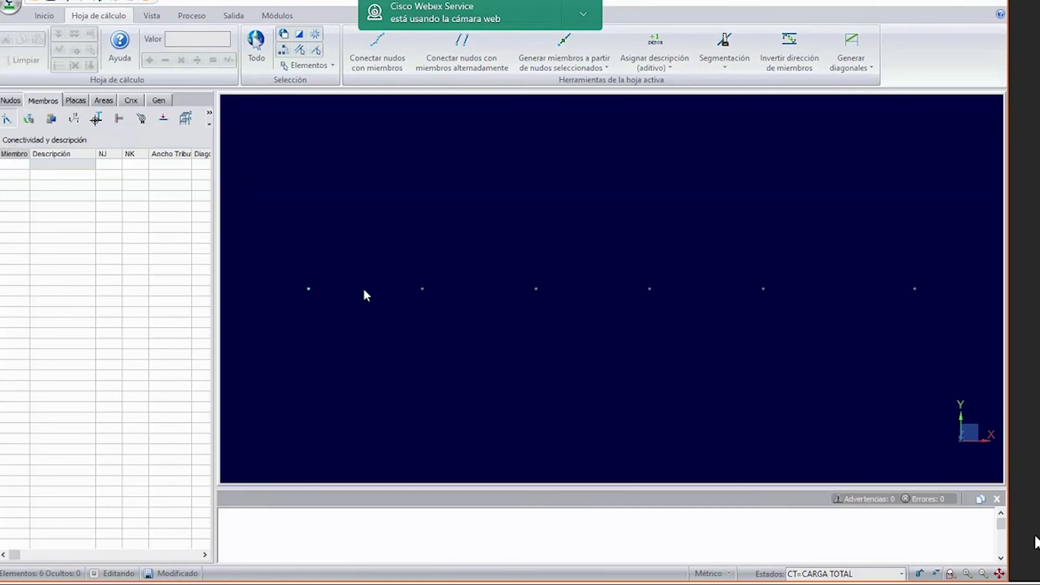
pyautogui.moveTo(407, 272); pyautogui.dragTo(438, 340)
pyautogui.moveTo(292, 266); pyautogui.dragTo(331, 333)
pyautogui.moveTo(395, 264); pyautogui.dragTo(449, 328)
pyautogui.moveTo(295, 285); pyautogui.dragTo(332, 332)
pyautogui.moveTo(395, 237); pyautogui.dragTo(450, 330)
pyautogui.click(377, 54)
# Add members connecting nodes 2 to 3 and nodes 3 to 4.
pyautogui.moveTo(410, 257); pyautogui.dragTo(444, 325)
pyautogui.moveTo(515, 260); pyautogui.dragTo(555, 327)
pyautogui.click(379, 52)
pyautogui.moveTo(610, 263); pyautogui.dragTo(673, 341)
pyautogui.click(383, 59)
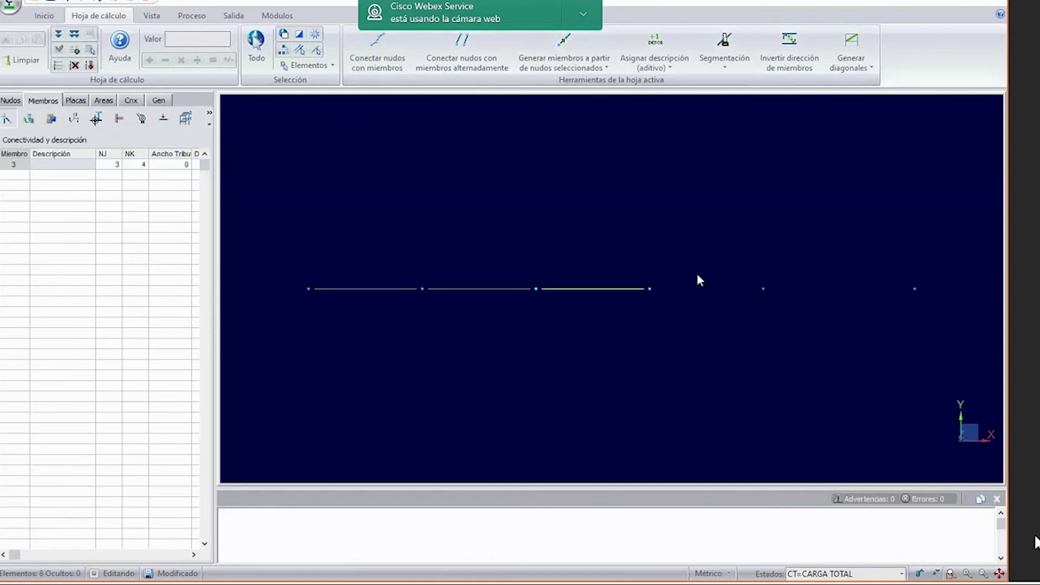
# Add members connecting nodes 4 to 5 and nodes 5 to 6.
pyautogui.click(726, 244)
pyautogui.click(378, 54)
pyautogui.click(764, 289)
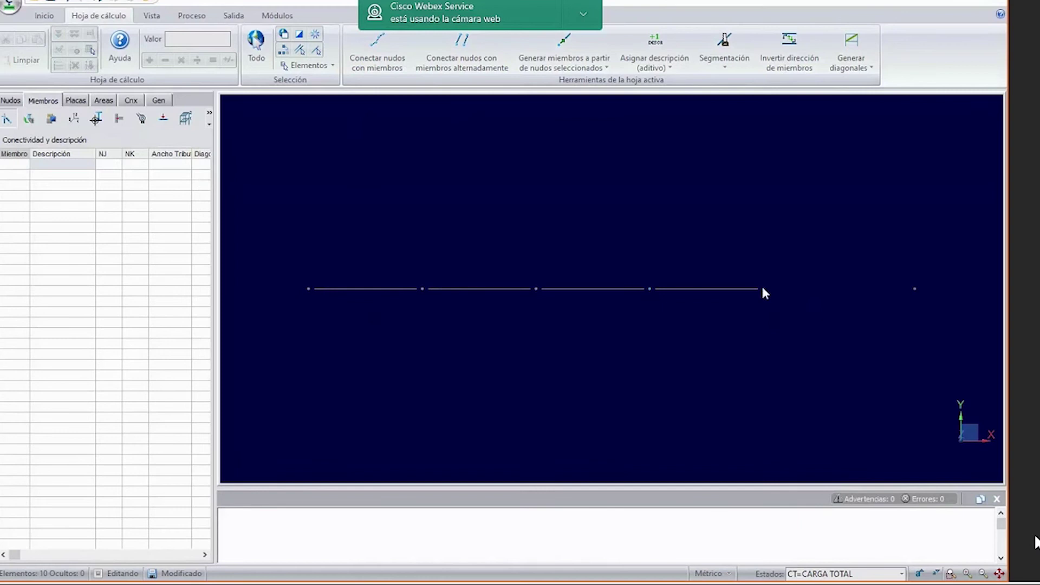
pyautogui.moveTo(888, 244); pyautogui.dragTo(948, 329)
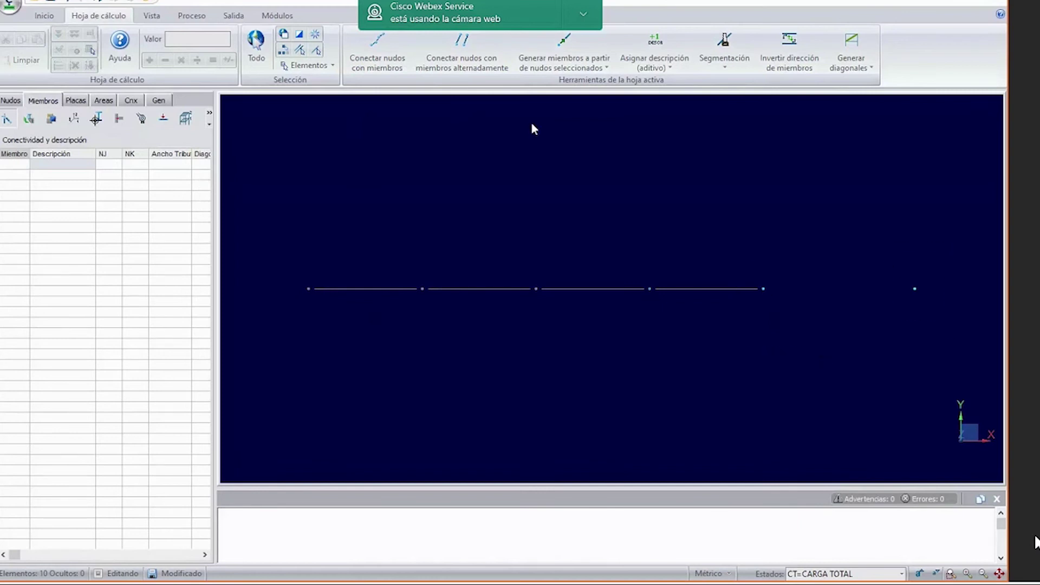
pyautogui.click(378, 52)
pyautogui.moveTo(942, 370); pyautogui.dragTo(942, 370)
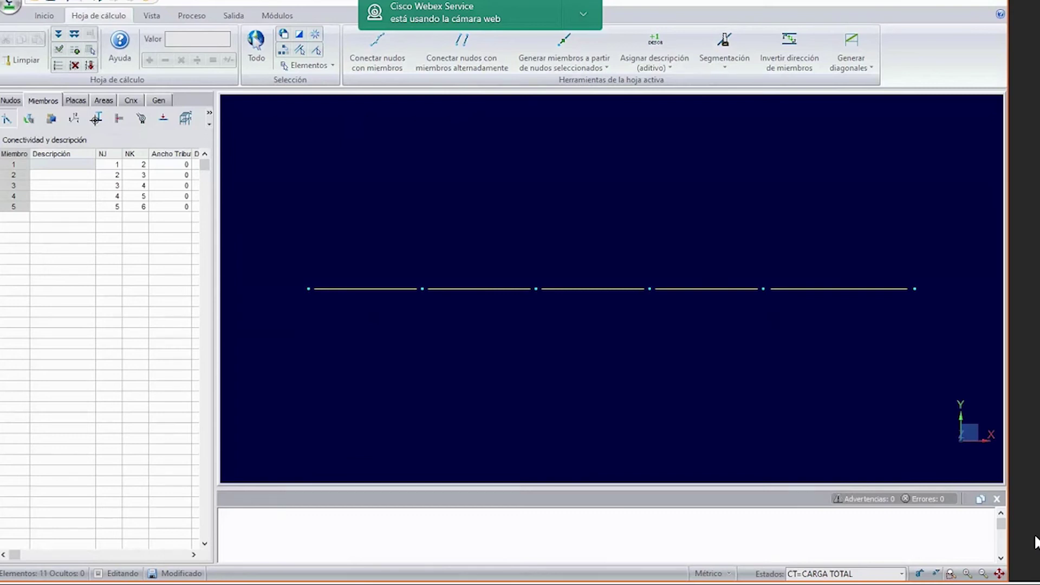
# Assign an Articulado support to node 1 and a Patín en X support to node 5.
pyautogui.hotkey('alt', 'Tab')
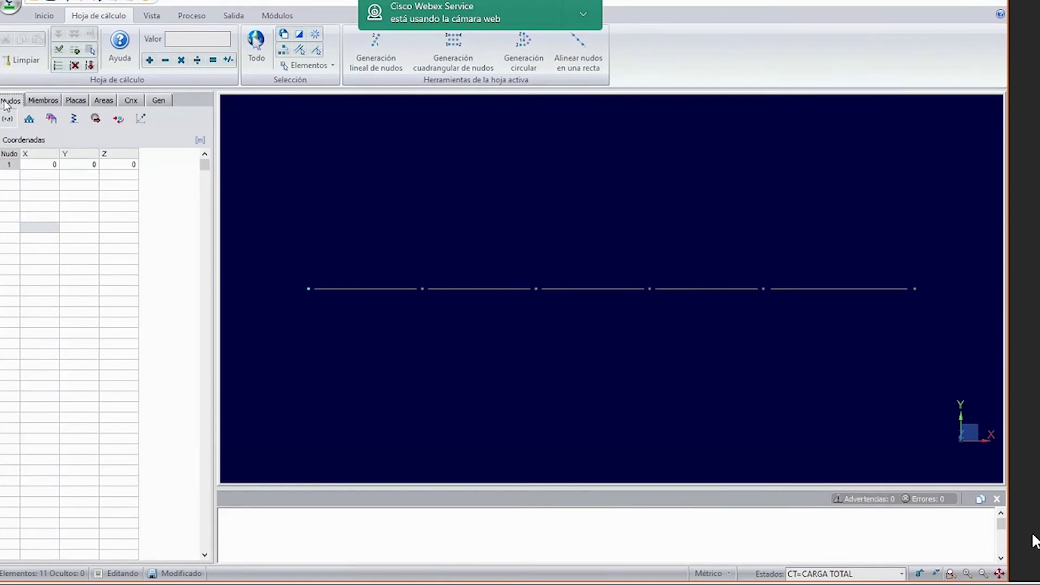
pyautogui.click(30, 119)
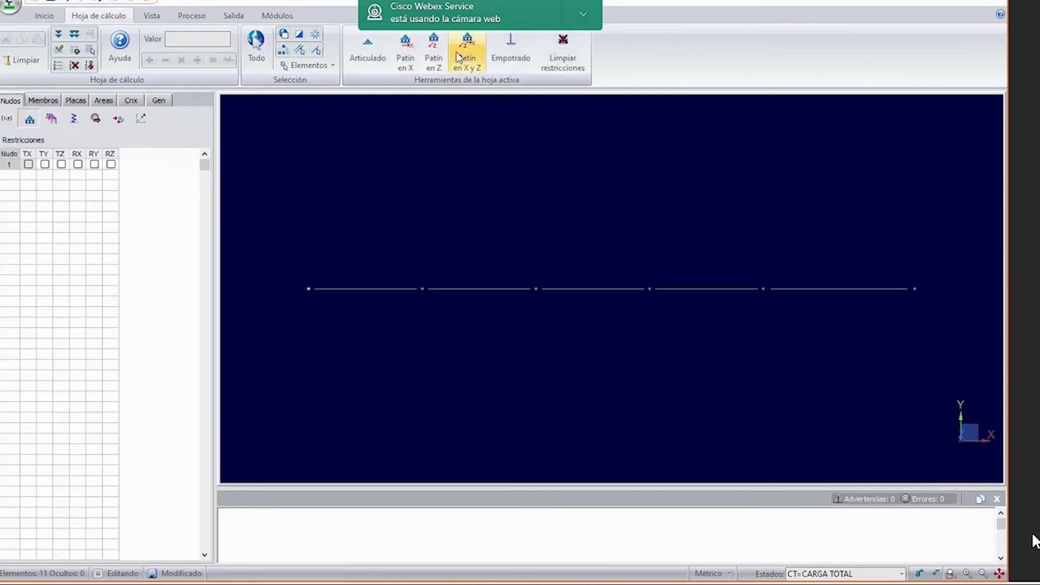
pyautogui.click(378, 59)
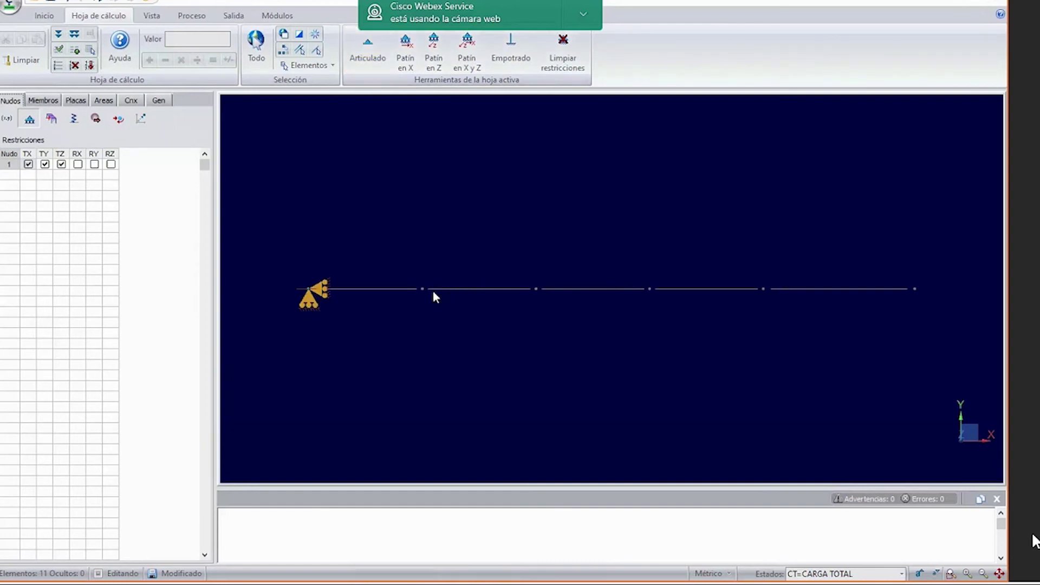
pyautogui.click(789, 317)
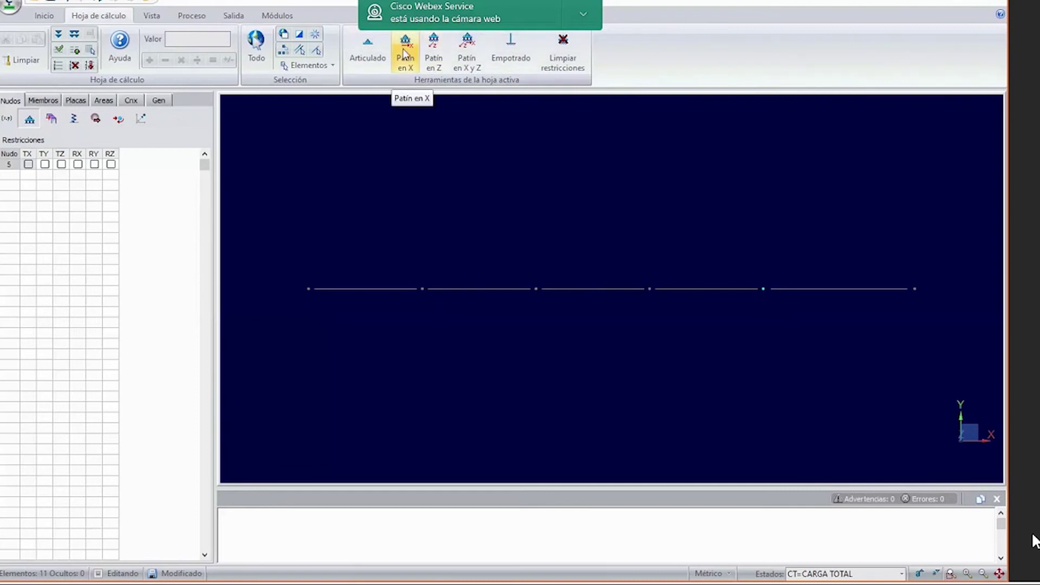
pyautogui.click(404, 53)
# Select the entire beam and open the material assignment for its members.
pyautogui.moveTo(284, 211); pyautogui.dragTo(704, 354)
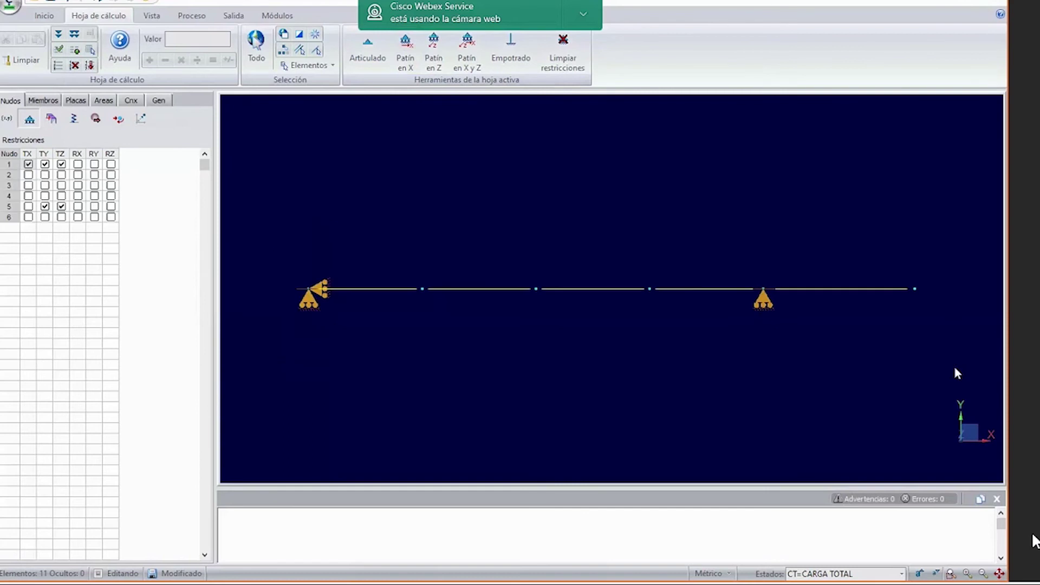
pyautogui.click(479, 362)
pyautogui.hotkey('ctrl', 'a')
pyautogui.click(42, 101)
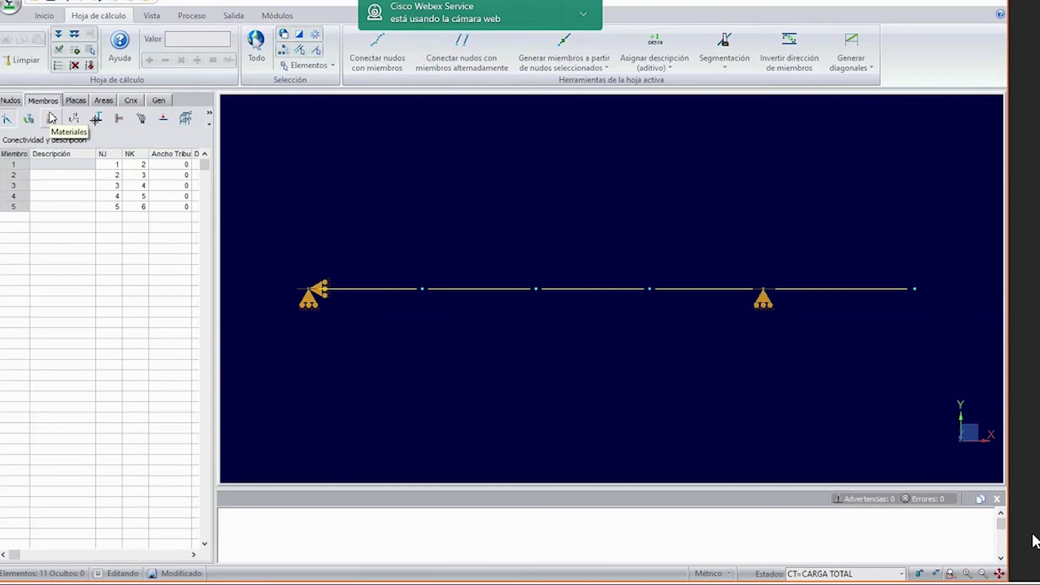
pyautogui.click(52, 118)
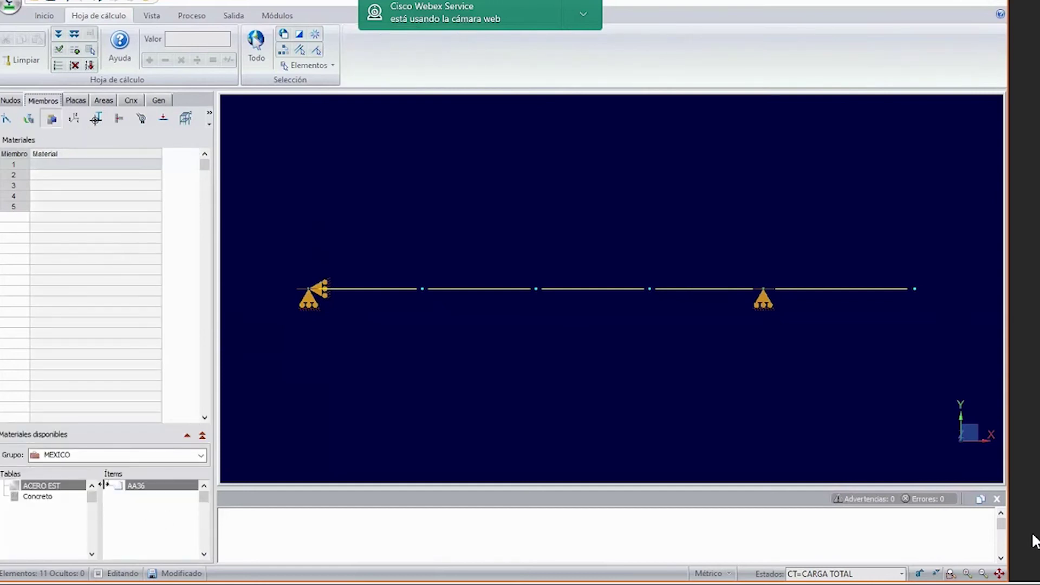
# Browse the ACERO EST and Concreto materials in the MEXICO group, and look at the United States group before returning to MEXICO.
pyautogui.click(43, 497)
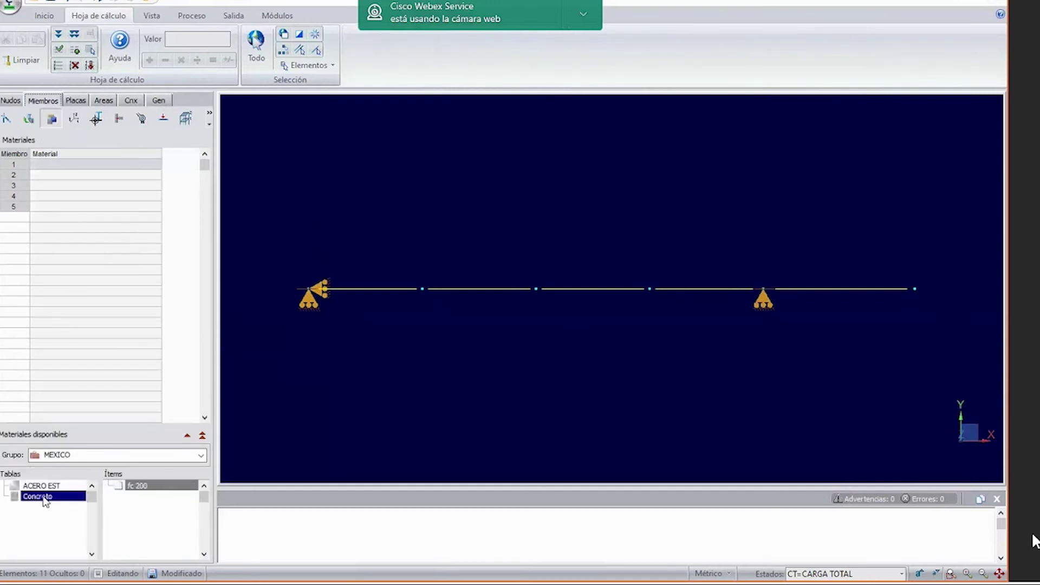
pyautogui.click(44, 485)
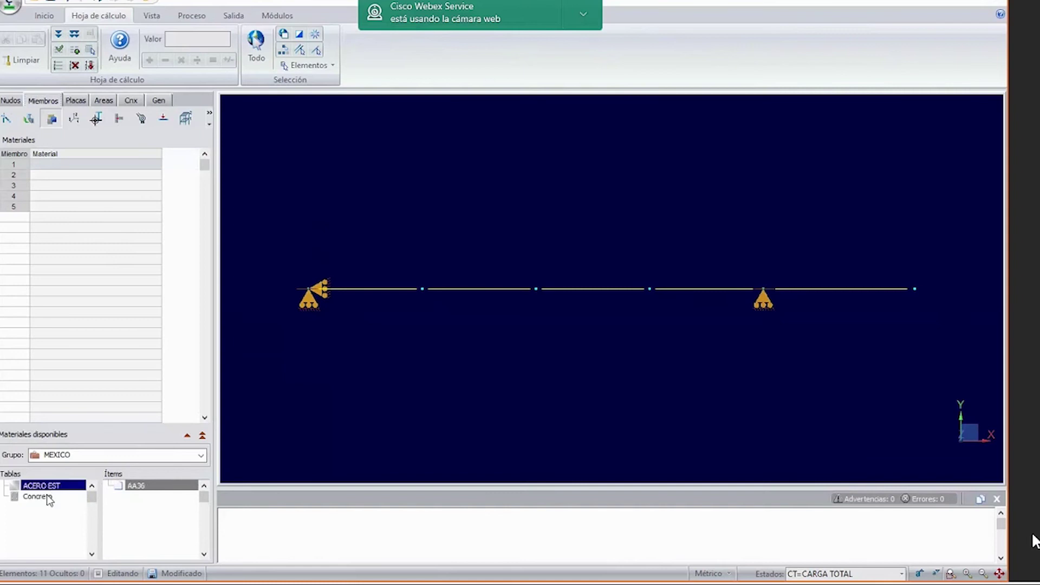
pyautogui.click(46, 496)
pyautogui.click(48, 486)
pyautogui.click(50, 496)
pyautogui.click(49, 486)
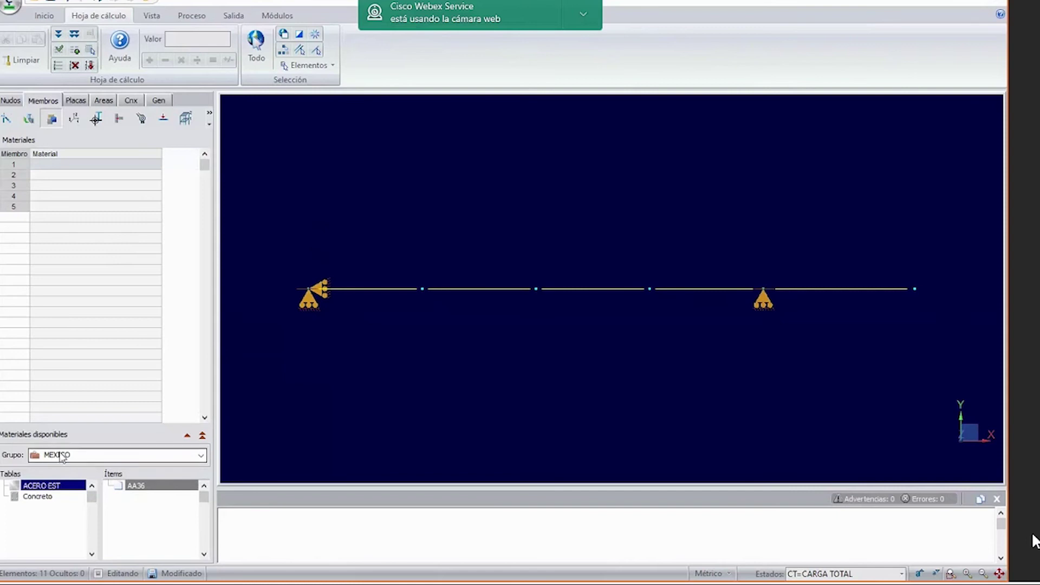
pyautogui.click(201, 456)
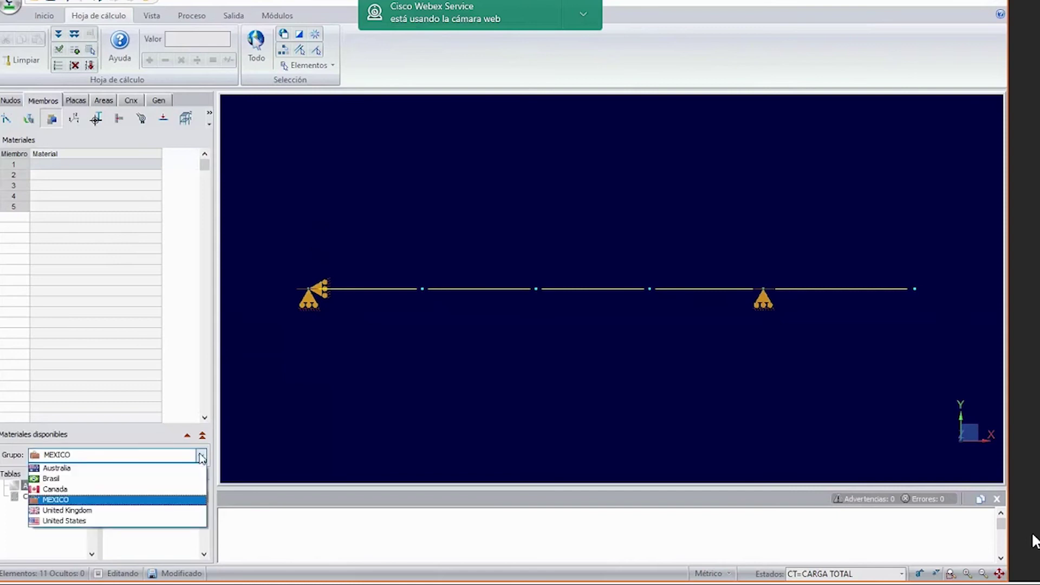
pyautogui.click(103, 521)
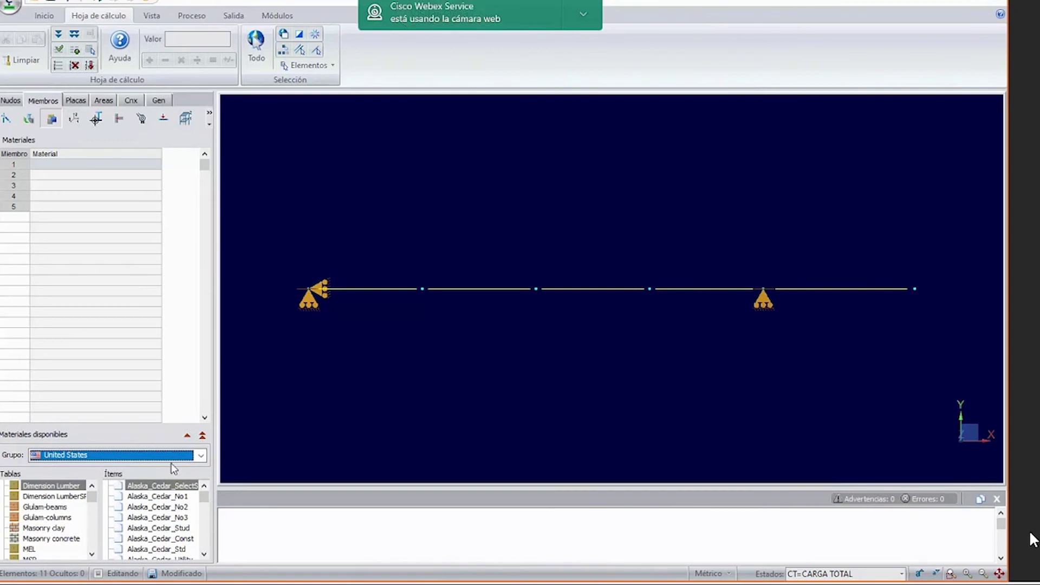
pyautogui.click(201, 457)
pyautogui.click(126, 506)
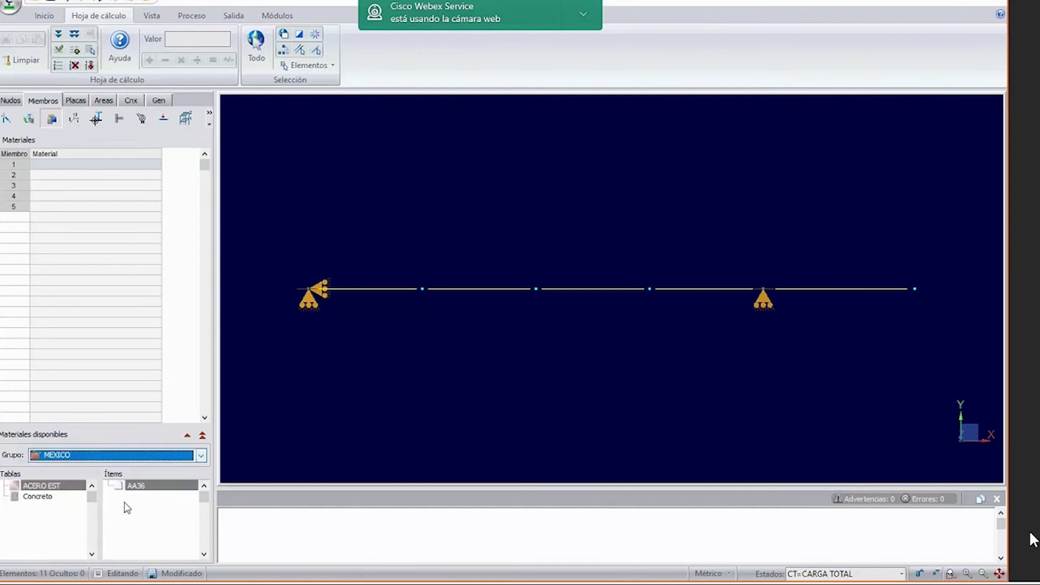
# Assign the AA36 material from the MEXICO group's ACERO EST table to all five members.
pyautogui.click(59, 488)
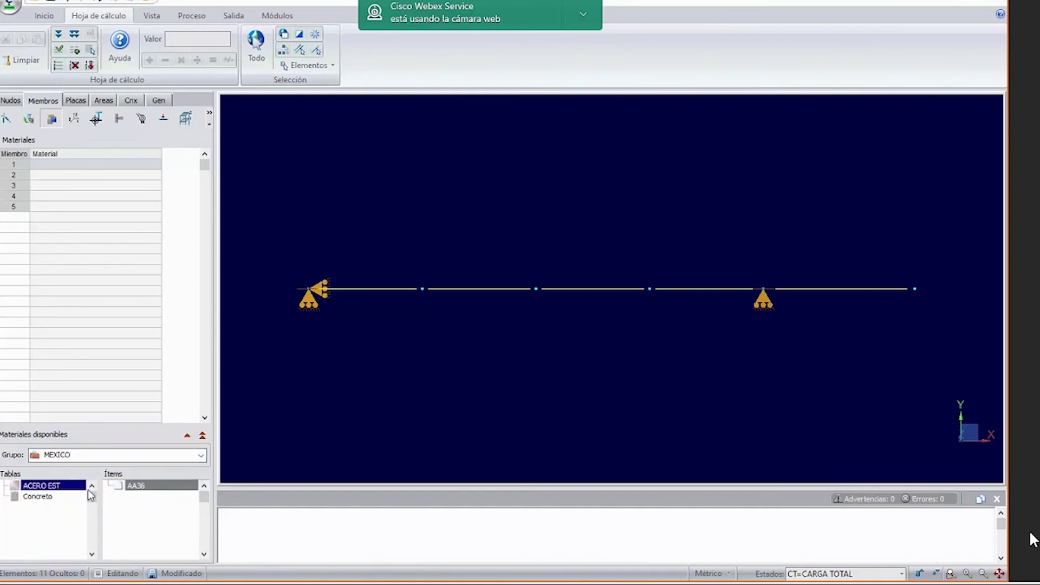
pyautogui.click(138, 487)
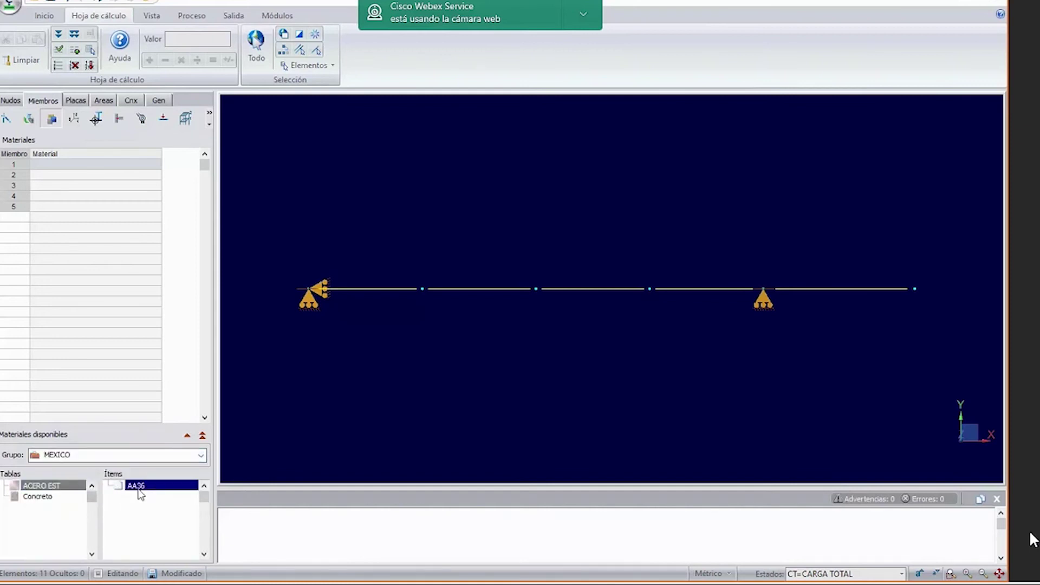
pyautogui.click(203, 438)
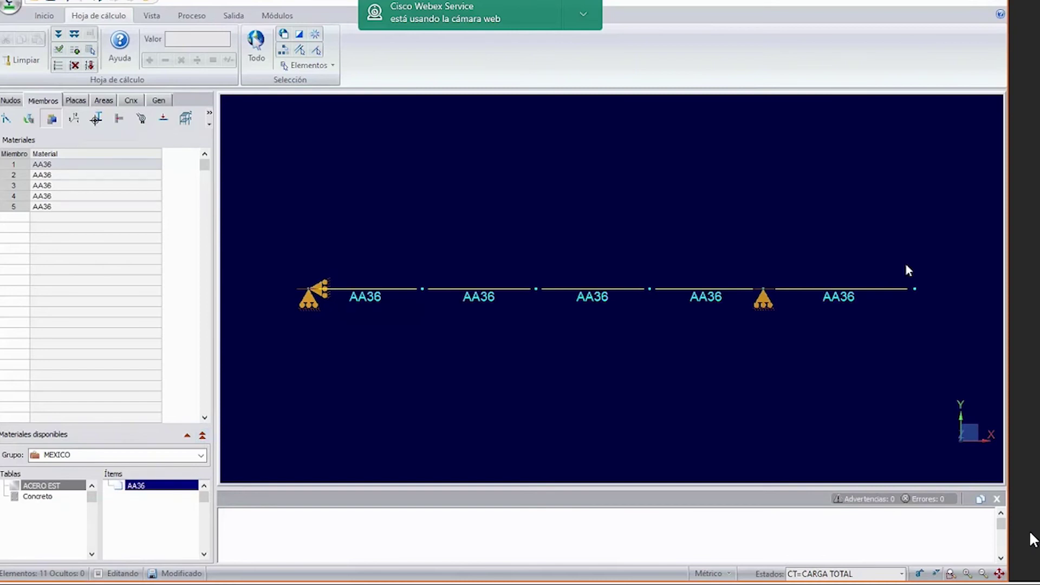
# Assign the HSS 15X30X0.5 section from the MEXICO group's steel profiles to all five members.
pyautogui.click(29, 124)
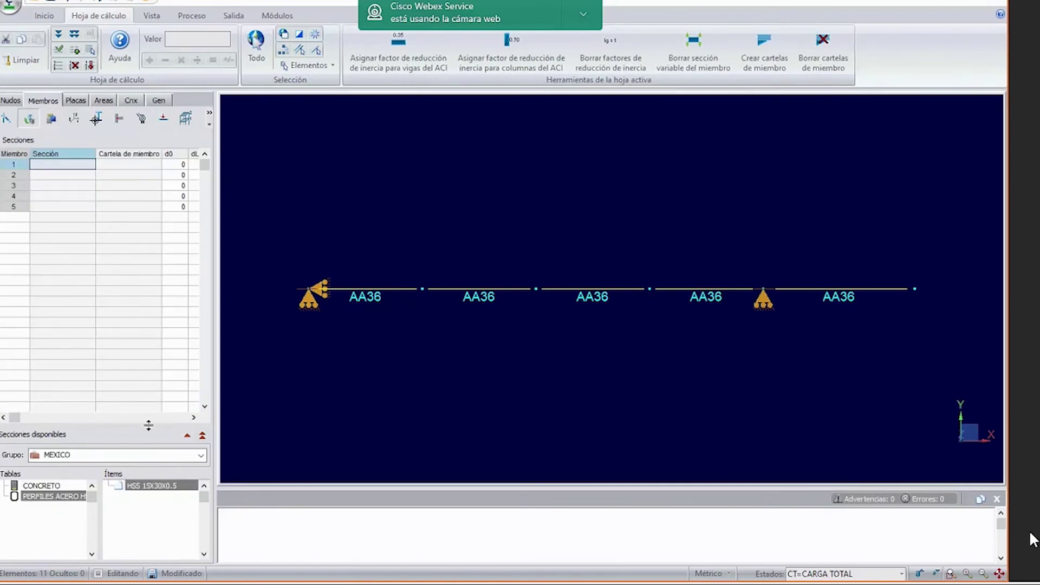
pyautogui.click(202, 456)
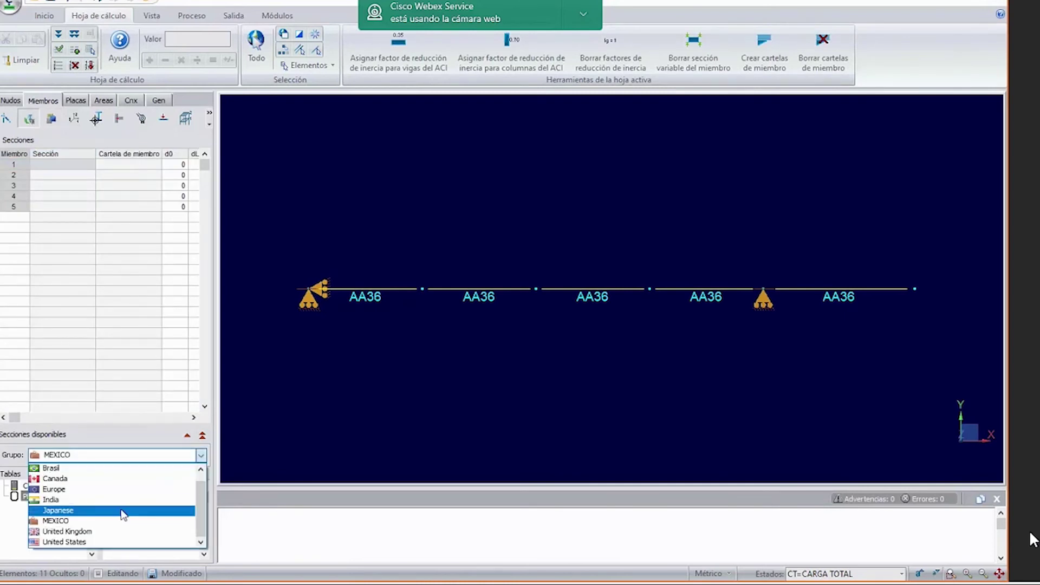
pyautogui.click(122, 520)
pyautogui.click(47, 498)
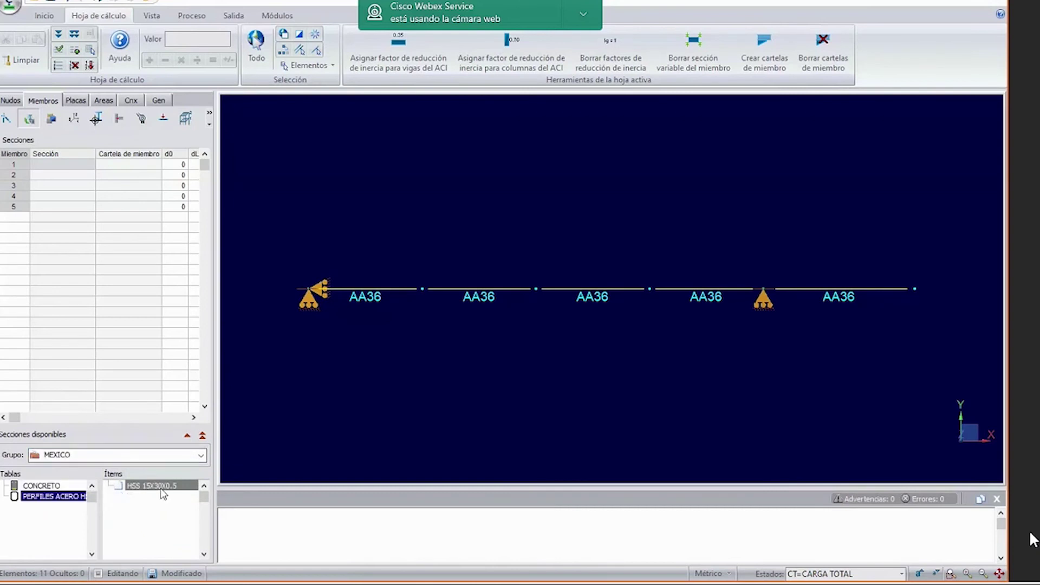
pyautogui.click(163, 486)
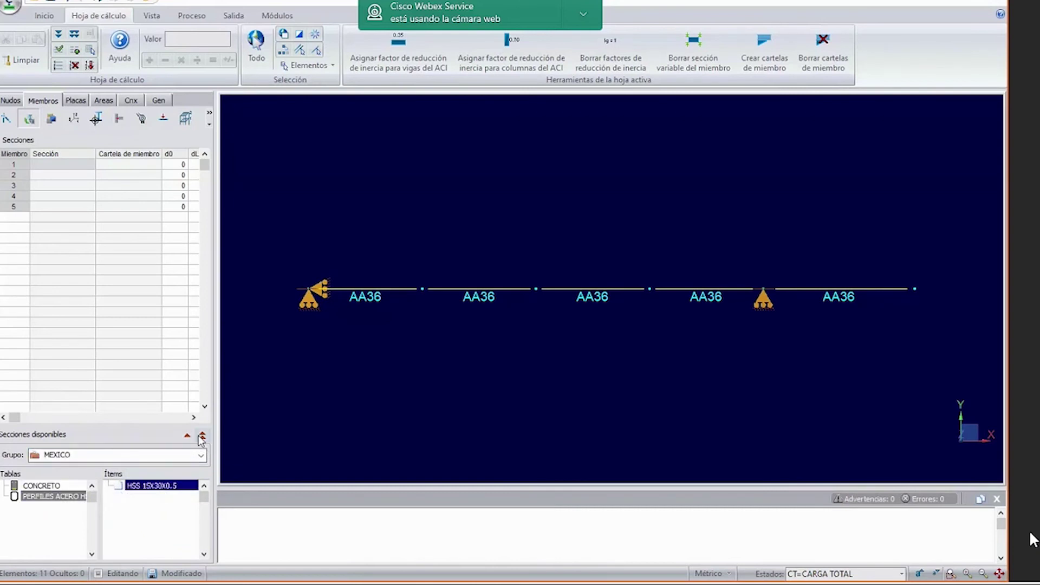
pyautogui.click(200, 436)
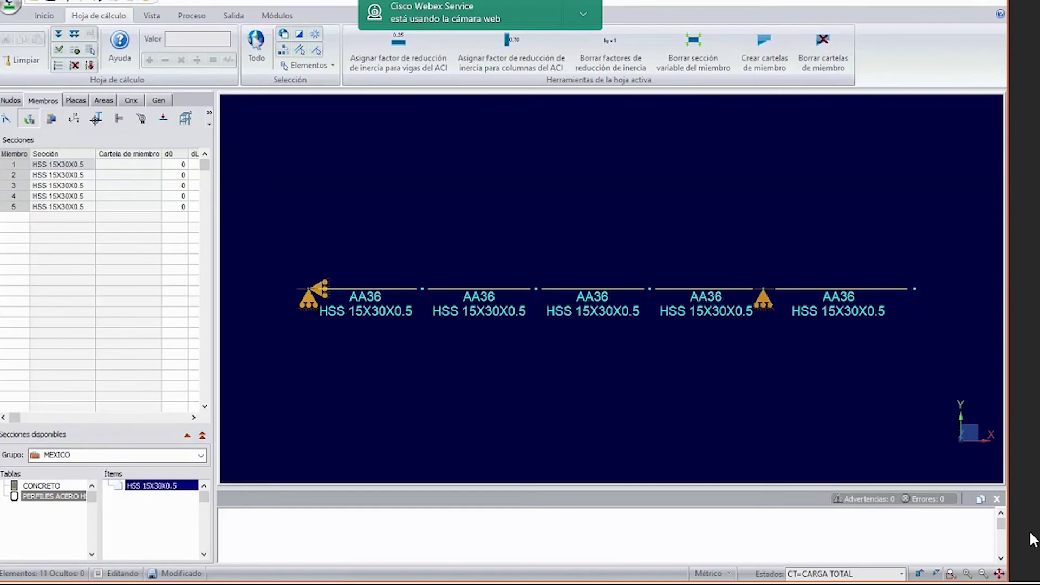
# Check the handwritten procedure and beam loads in Paint 3D, and open the members' distributed loads in RAM Elements.
pyautogui.hotkey('alt', 'Tab')
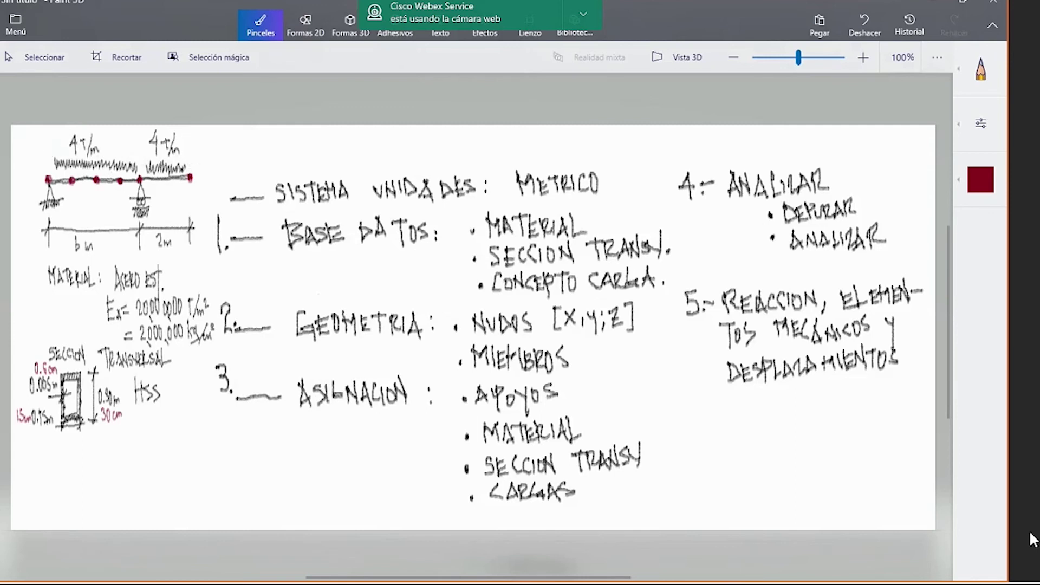
pyautogui.hotkey('alt', 'Tab')
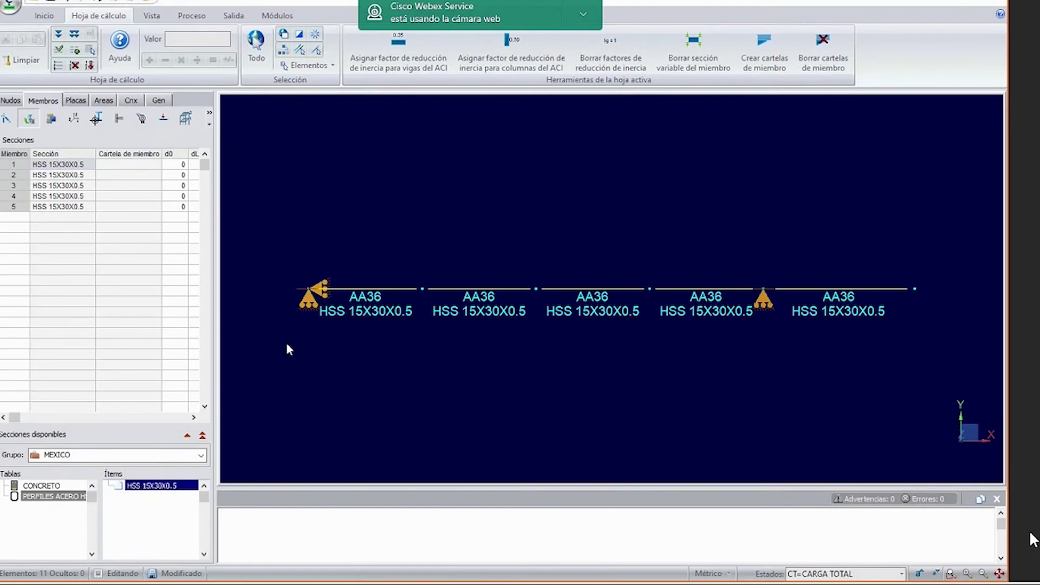
pyautogui.click(166, 118)
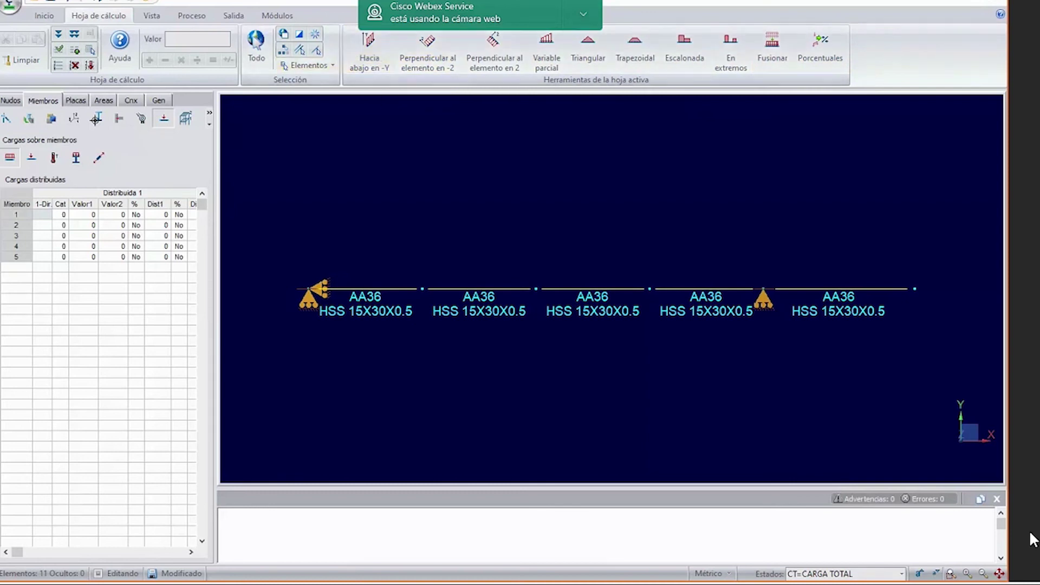
pyautogui.hotkey('alt', 'Tab')
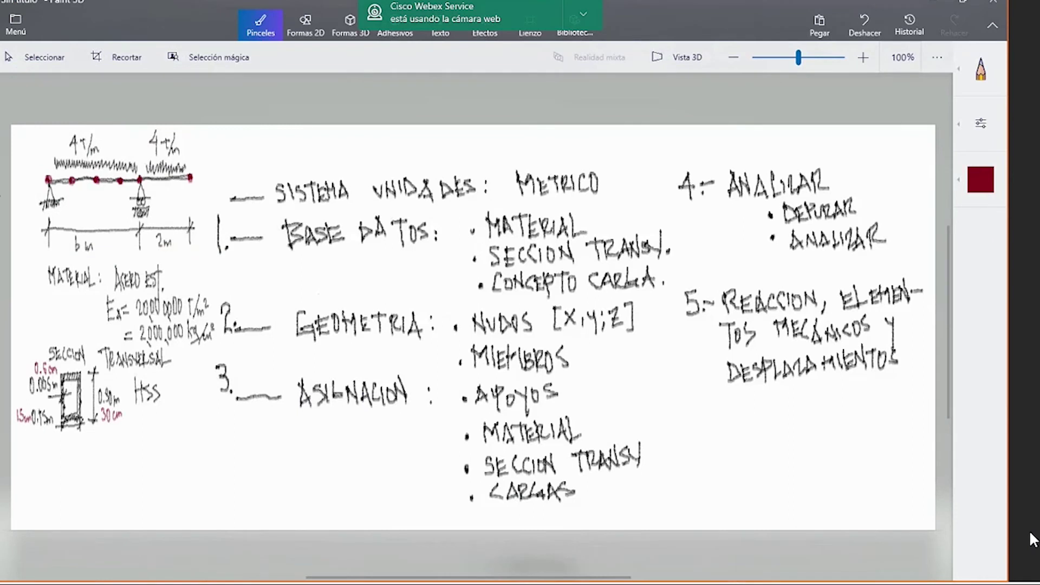
pyautogui.hotkey('alt', 'Tab')
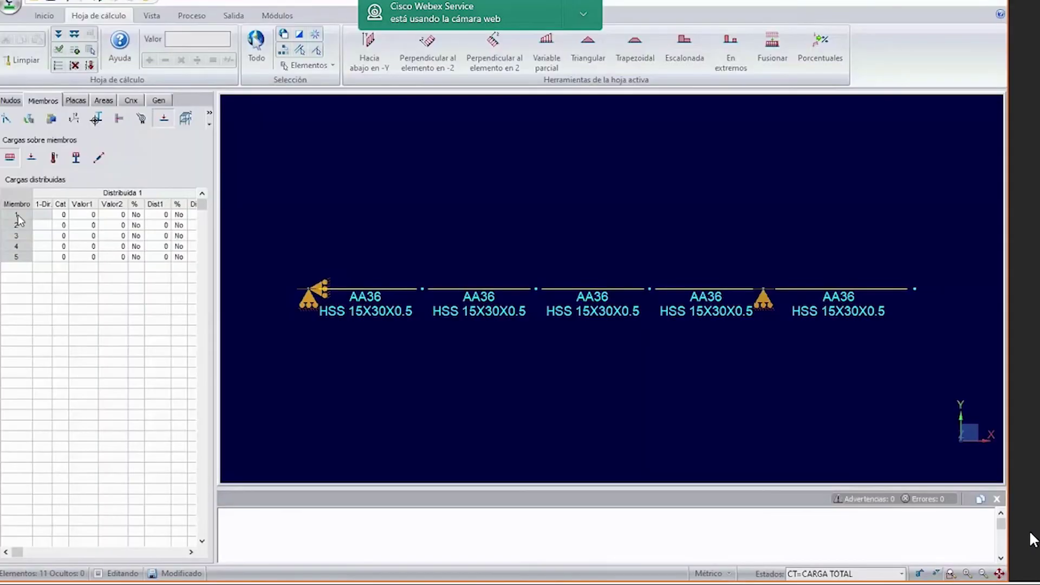
# Apply a uniform 4 Ton/m distributed load in the global -Y direction to all five members, and switch back to the Paint 3D notes.
pyautogui.click(375, 45)
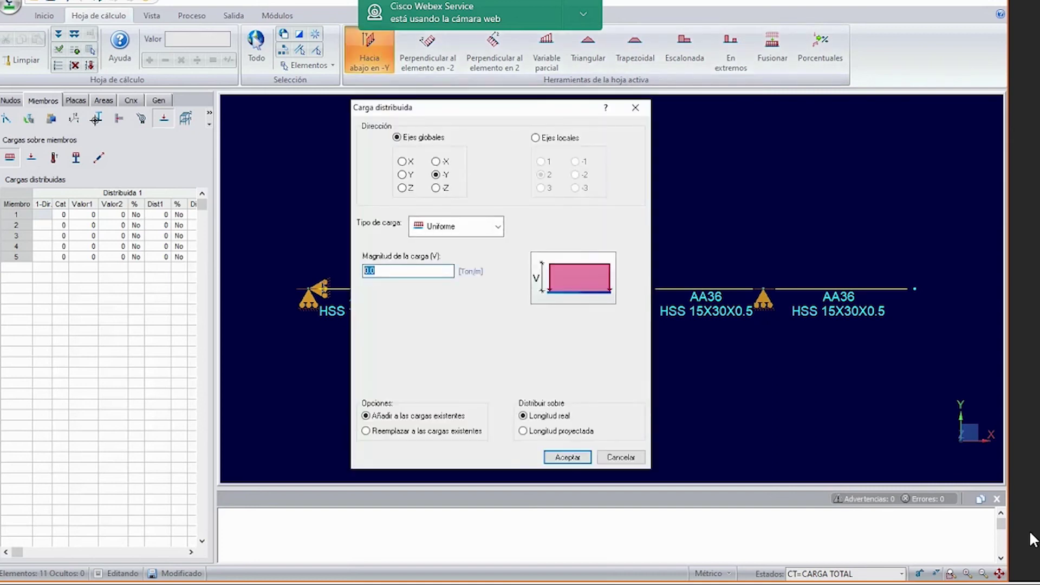
pyautogui.write('4')
pyautogui.click(401, 179)
pyautogui.click(436, 175)
pyautogui.click(558, 457)
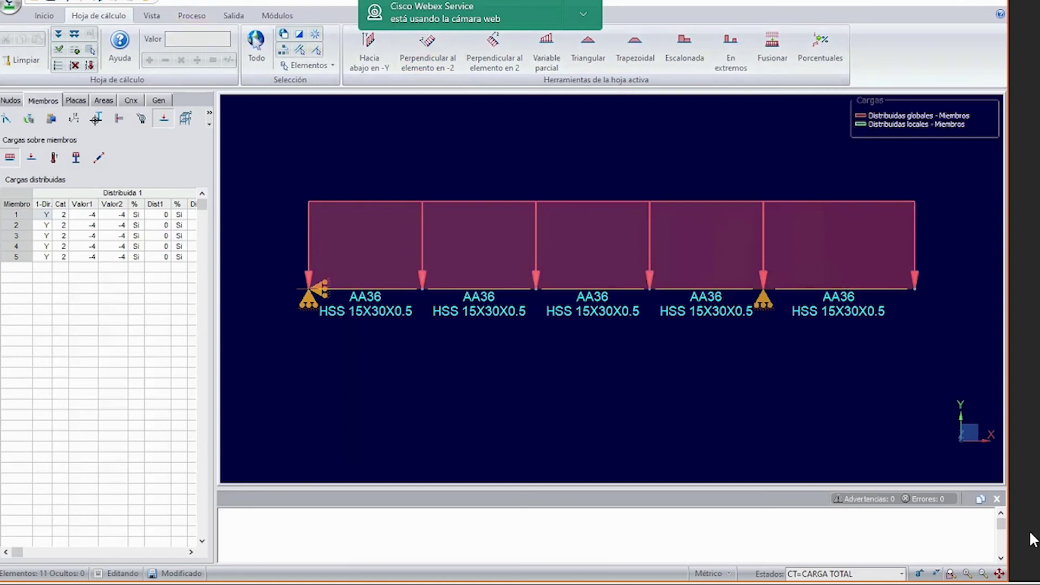
pyautogui.hotkey('alt', 'Tab')
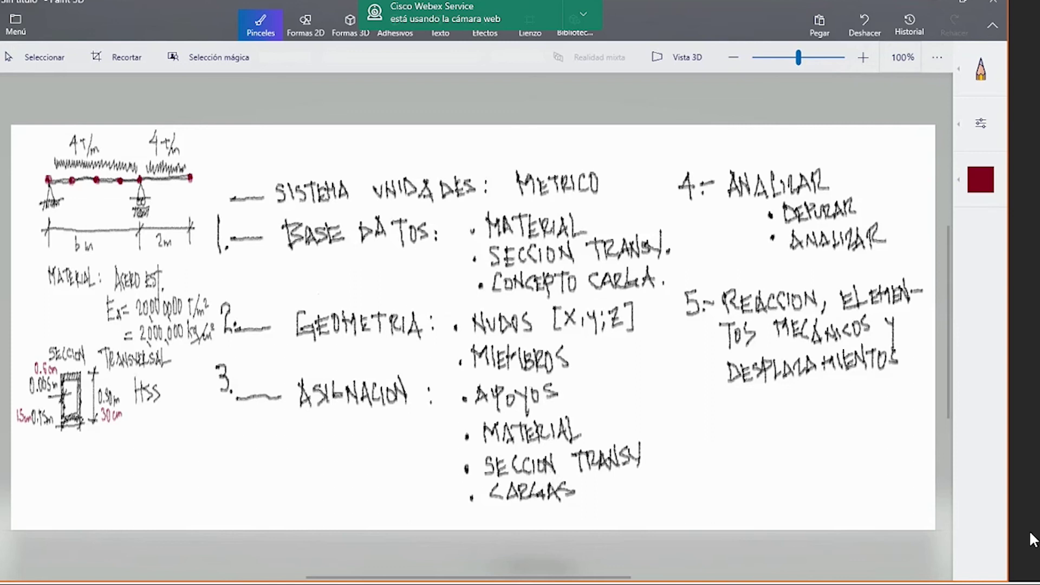
# Switch to RAM Elements and hide the section names, materials, loads and supports on the beam model.
pyautogui.moveTo(1, 220)
pyautogui.click(64, 223)
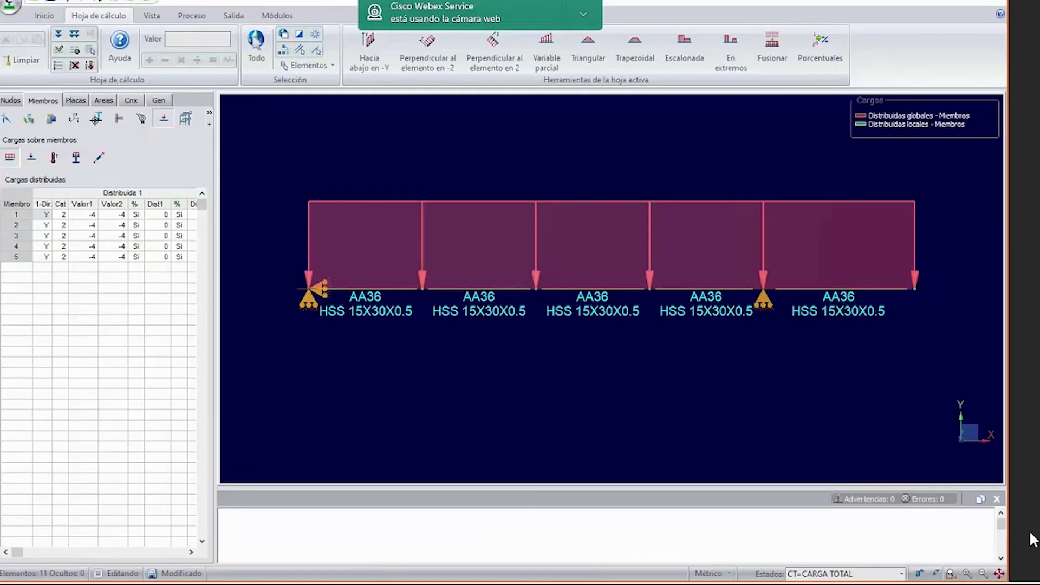
pyautogui.click(151, 16)
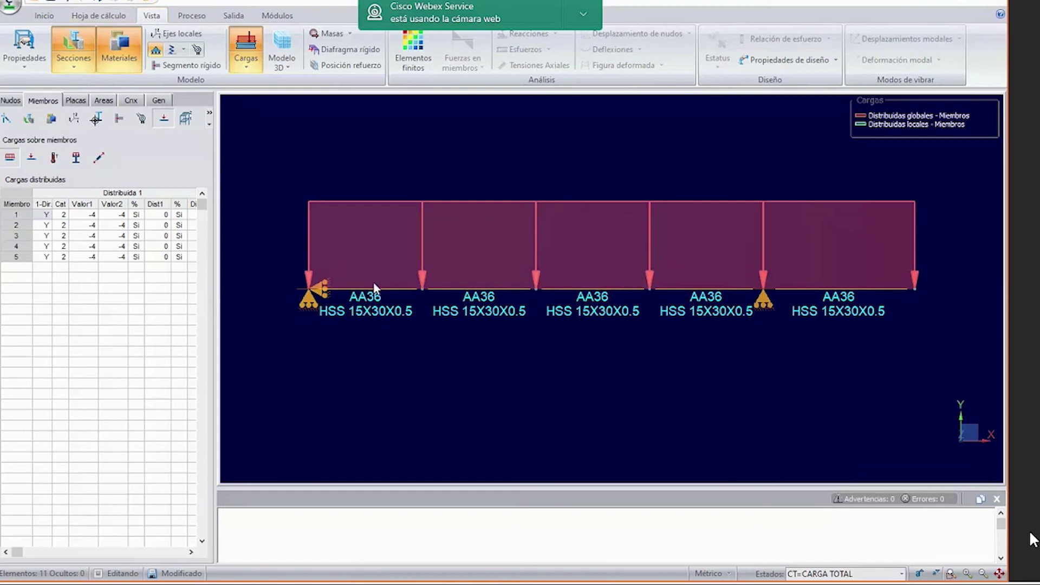
pyautogui.click(64, 44)
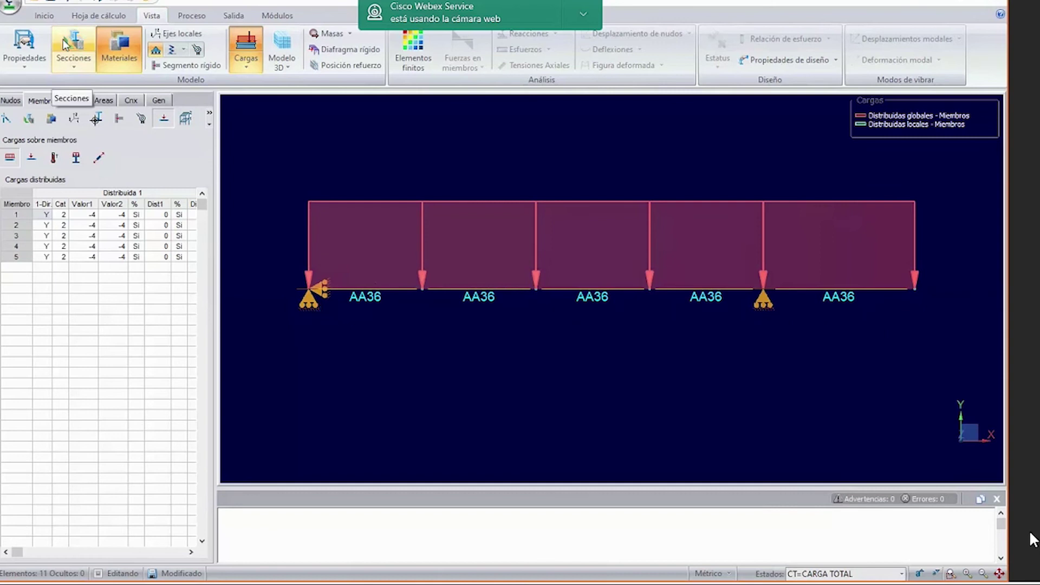
pyautogui.click(118, 48)
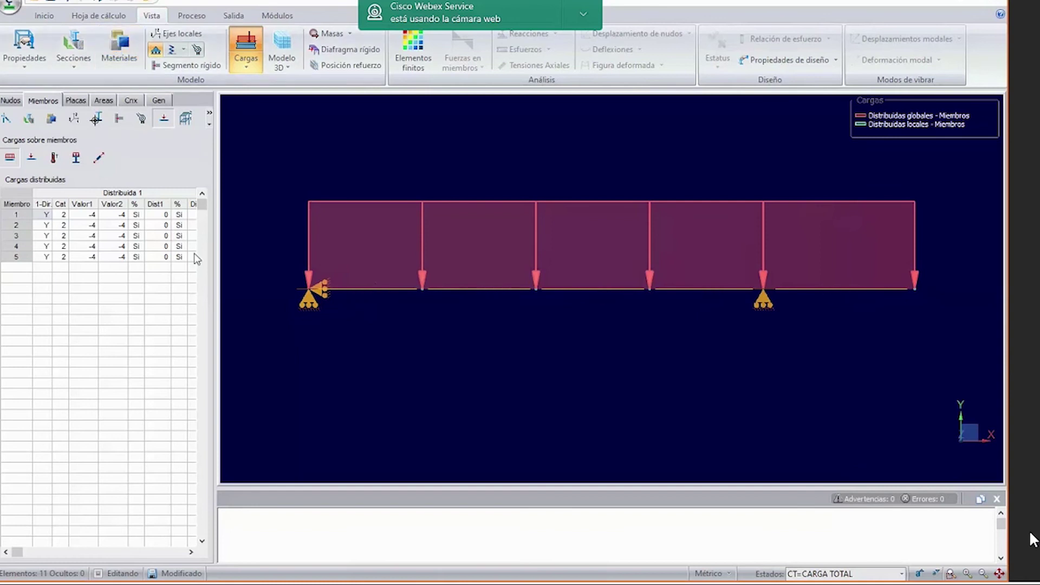
pyautogui.click(245, 35)
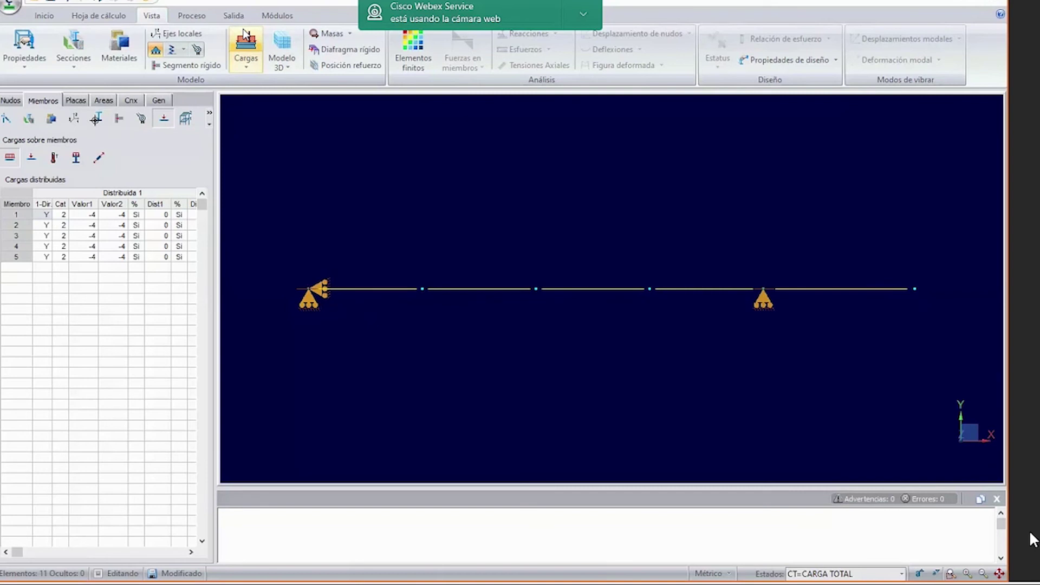
pyautogui.click(156, 51)
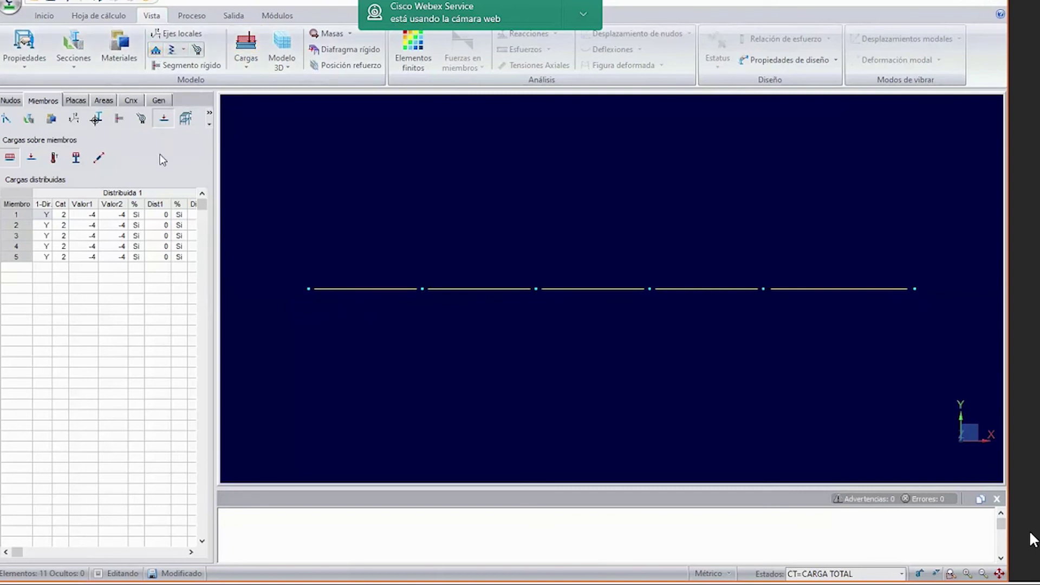
# Redisplay the supports, loads, materials and section names on the beam model.
pyautogui.click(155, 50)
pyautogui.click(243, 44)
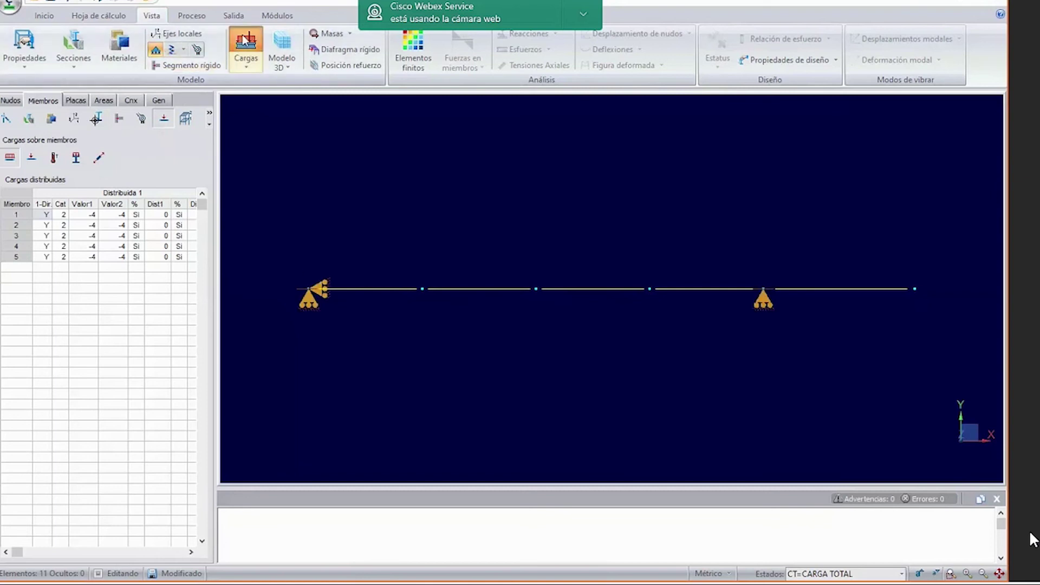
pyautogui.click(112, 49)
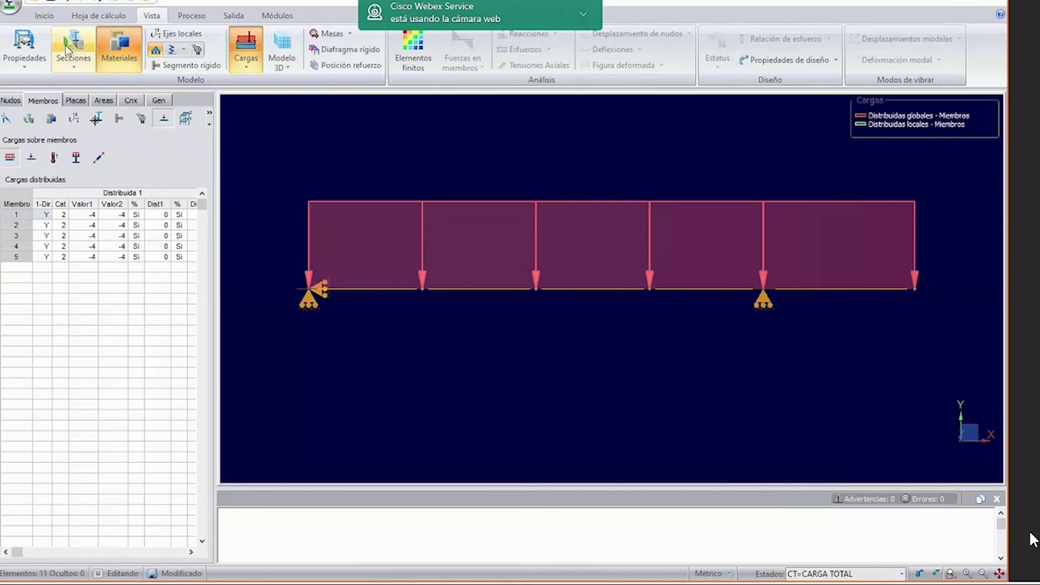
pyautogui.click(68, 49)
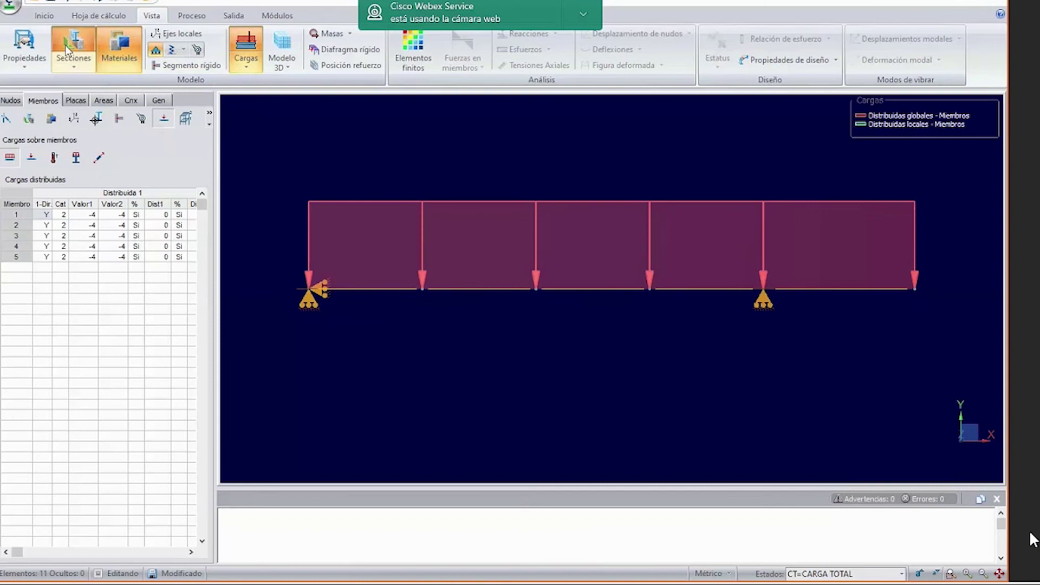
# Display the member lengths along the beam to check them, and hide them again.
pyautogui.click(26, 61)
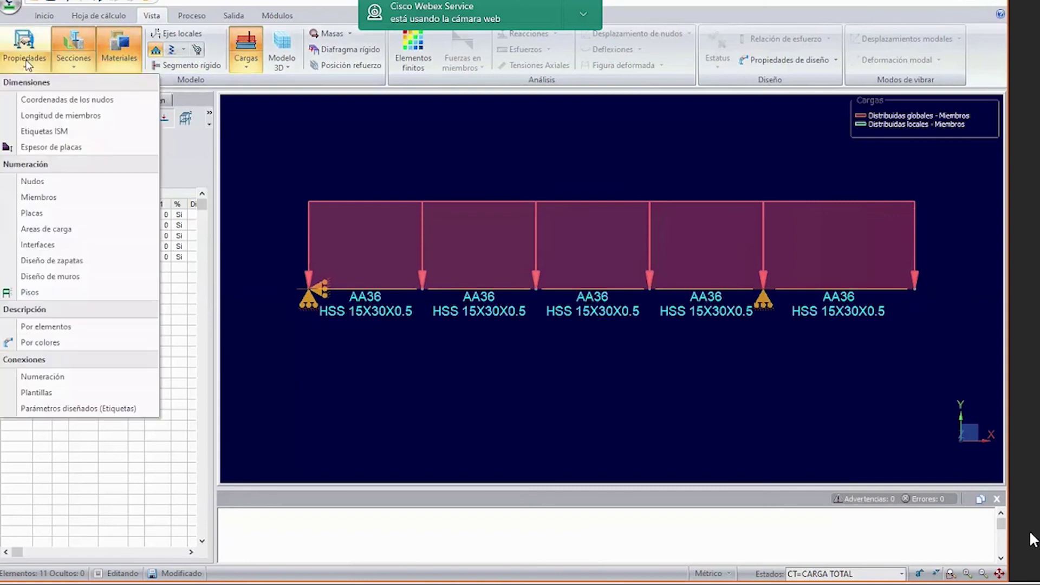
pyautogui.click(50, 116)
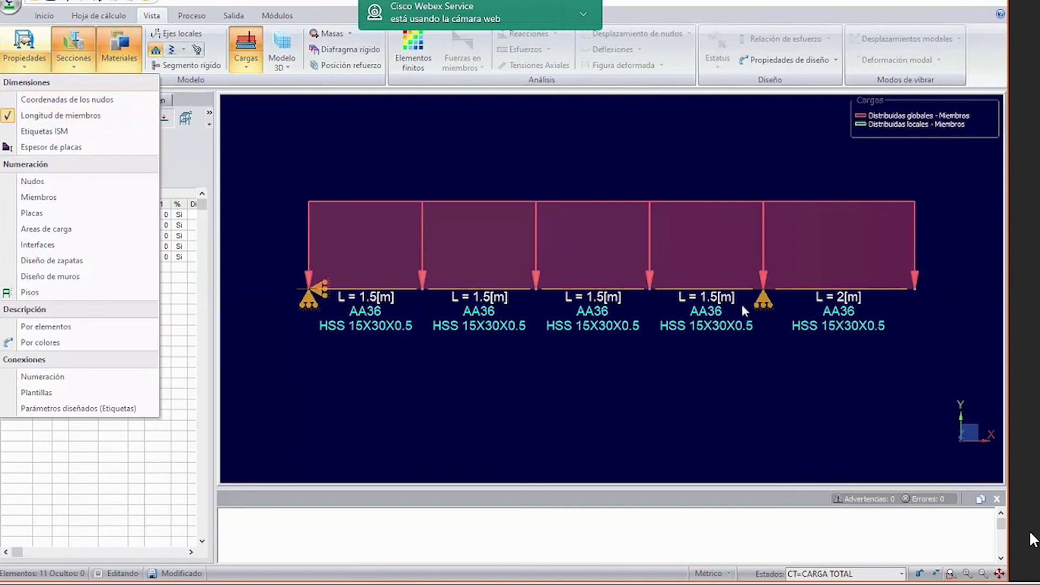
pyautogui.click(35, 68)
pyautogui.click(36, 69)
pyautogui.click(92, 116)
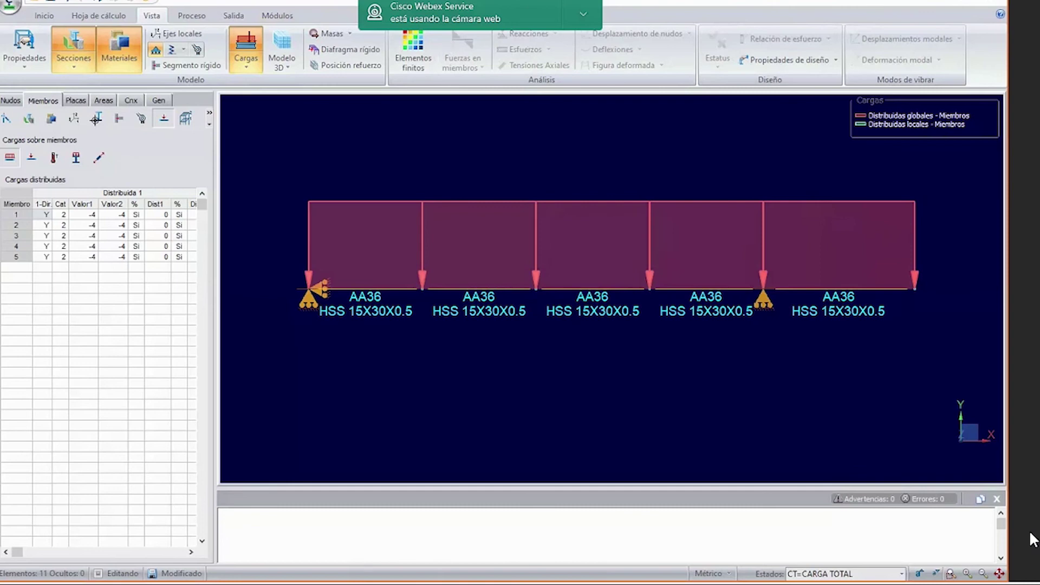
# Check the beam sketch in Paint 3D, and display the load values on the members in RAM Elements.
pyautogui.hotkey('alt', 'Tab')
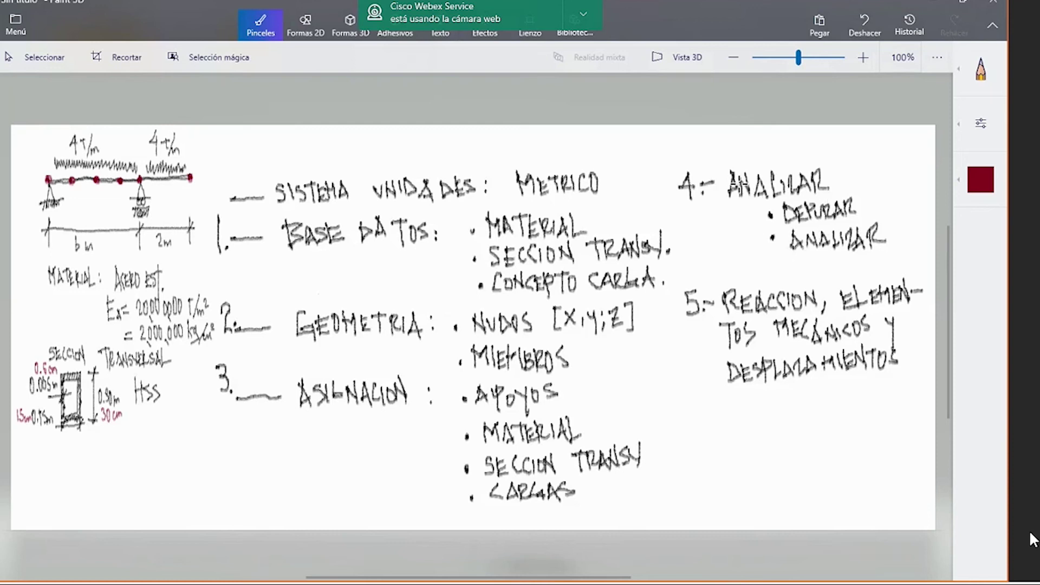
pyautogui.moveTo(82, 248); pyautogui.dragTo(92, 255)
pyautogui.hotkey('alt', 'Tab')
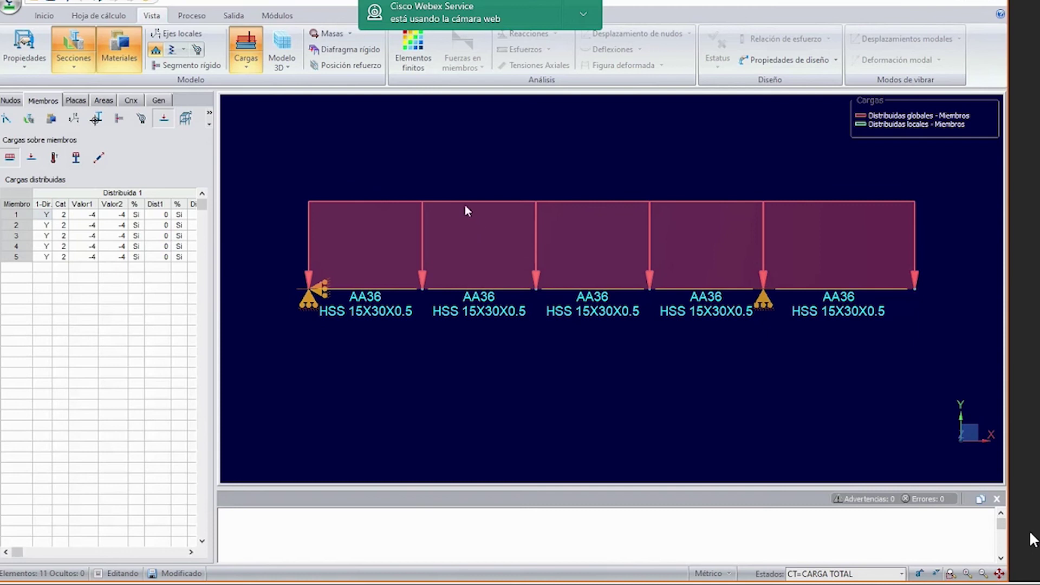
pyautogui.click(248, 67)
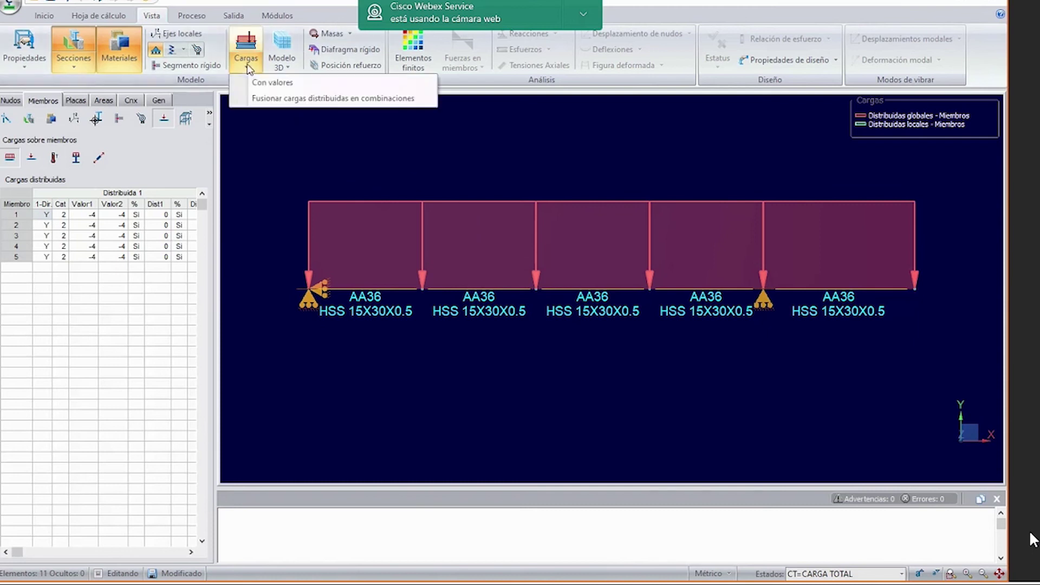
pyautogui.click(276, 83)
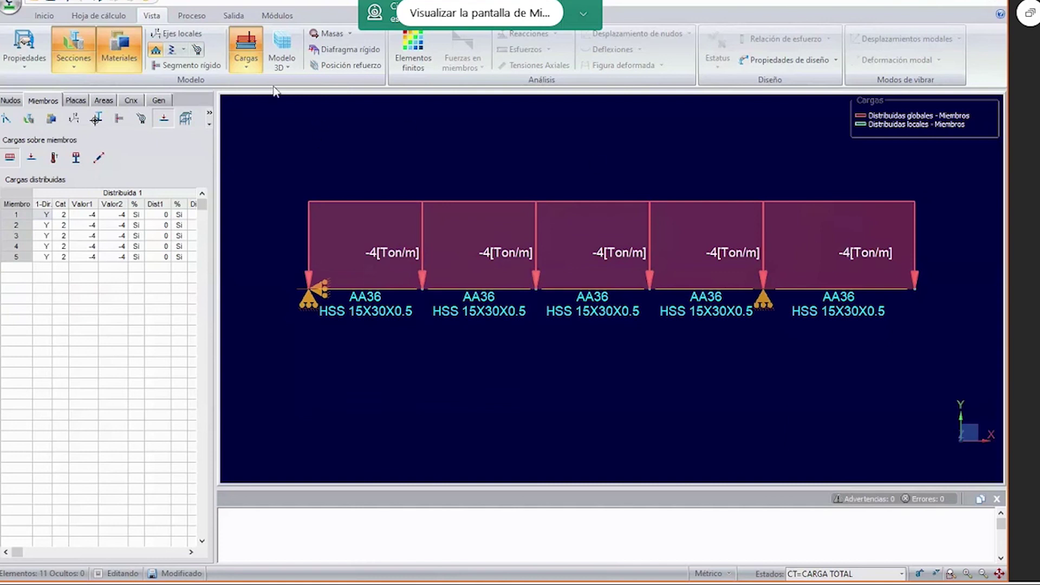
# Bring up the model processing commands, and write [PROCESO] in red beside the ANALIZAR heading of the Paint 3D notes.
pyautogui.click(193, 16)
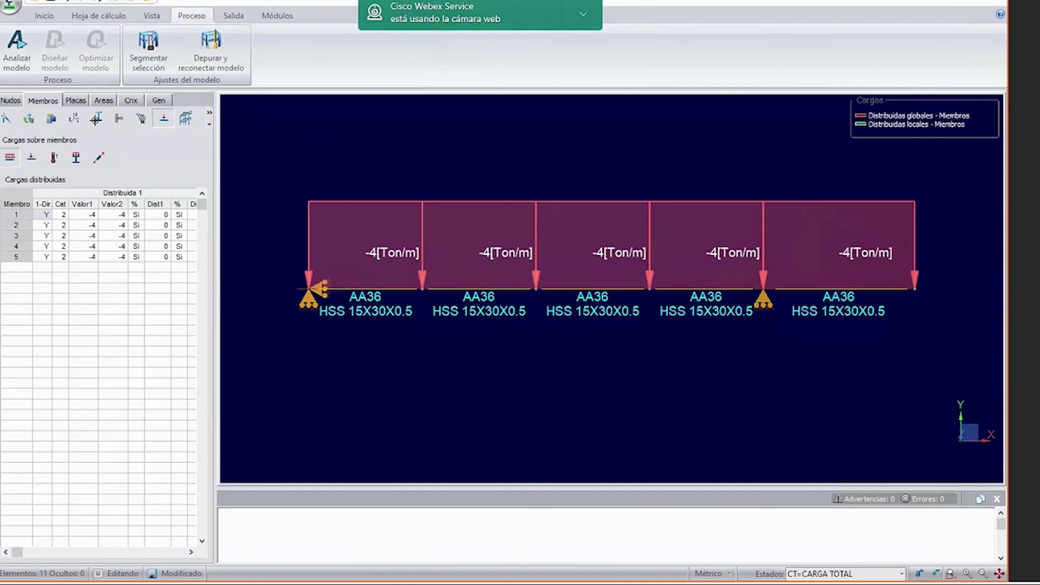
pyautogui.hotkey('alt', 'Tab')
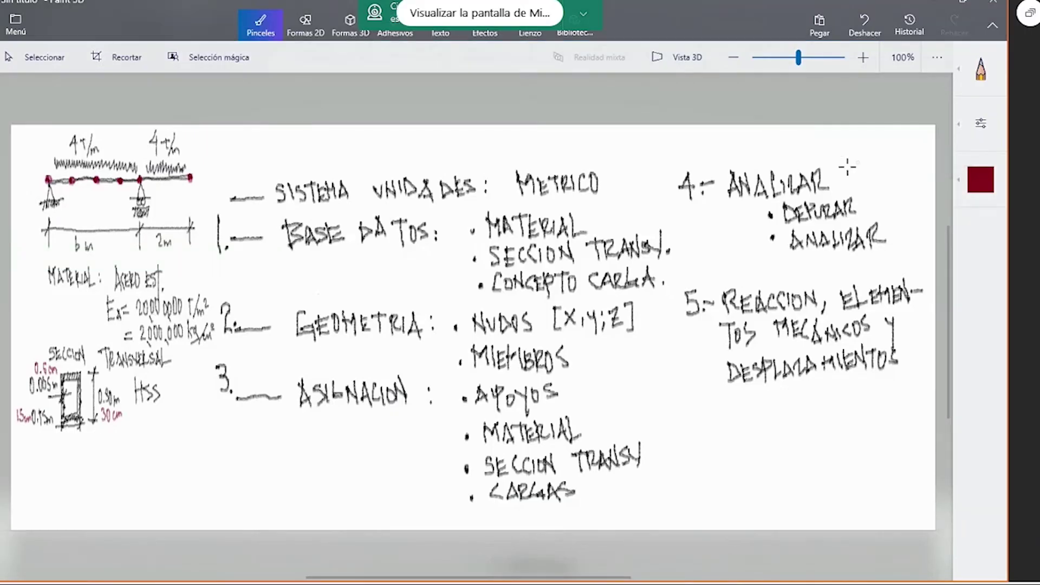
pyautogui.moveTo(846, 163)
pyautogui.mouseDown()
pyautogui.moveTo(845, 183)
pyautogui.moveTo(854, 158)
pyautogui.moveTo(858, 174)
pyautogui.moveTo(871, 167)
pyautogui.moveTo(874, 184)
pyautogui.mouseUp()
pyautogui.moveTo(878, 166)
pyautogui.mouseDown()
pyautogui.moveTo(878, 185)
pyautogui.moveTo(899, 185)
pyautogui.mouseUp()
pyautogui.moveTo(911, 169)
pyautogui.mouseDown()
pyautogui.moveTo(905, 184)
pyautogui.moveTo(919, 182)
pyautogui.moveTo(877, 179)
pyautogui.mouseUp()
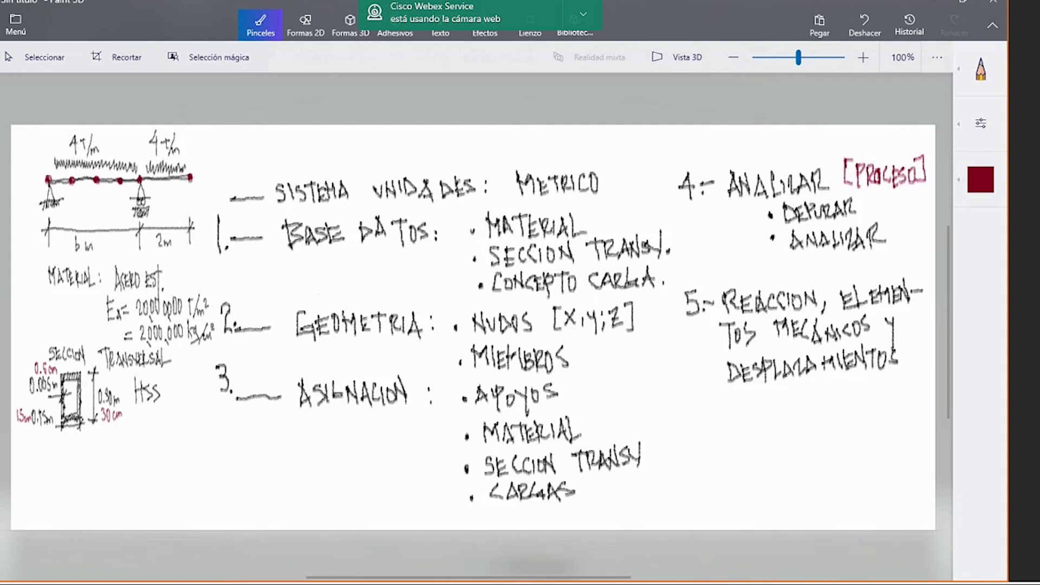
# Return to RAM Elements and debug and reconnect the model with a node tolerance of 0.2 cm.
pyautogui.hotkey('alt', 'Tab')
pyautogui.click(214, 51)
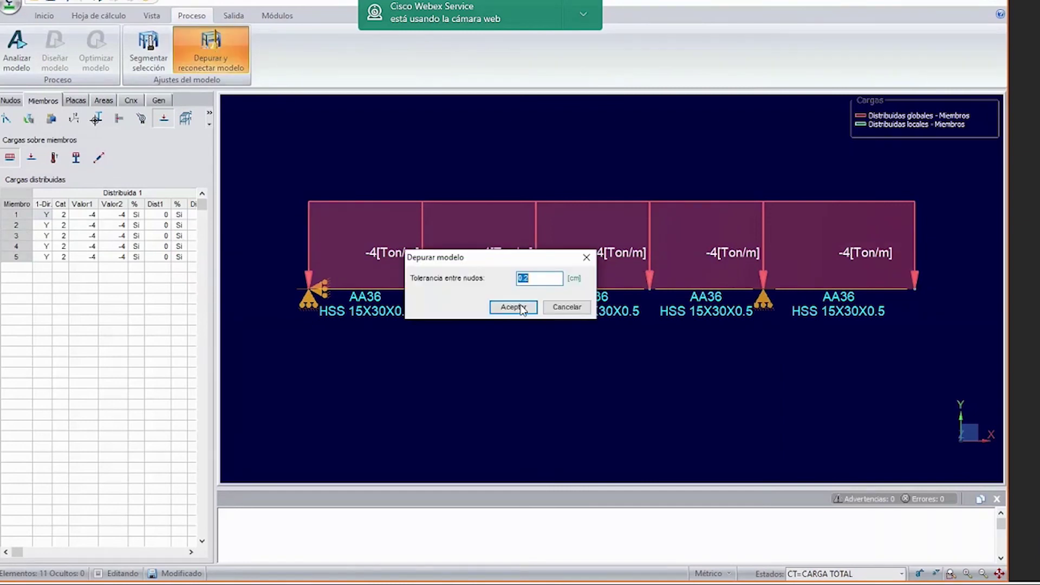
pyautogui.click(521, 309)
# Review the analysis and FEM model options, keep member shear deformation disabled and the in-core direct solver, and analyze the model.
pyautogui.click(12, 54)
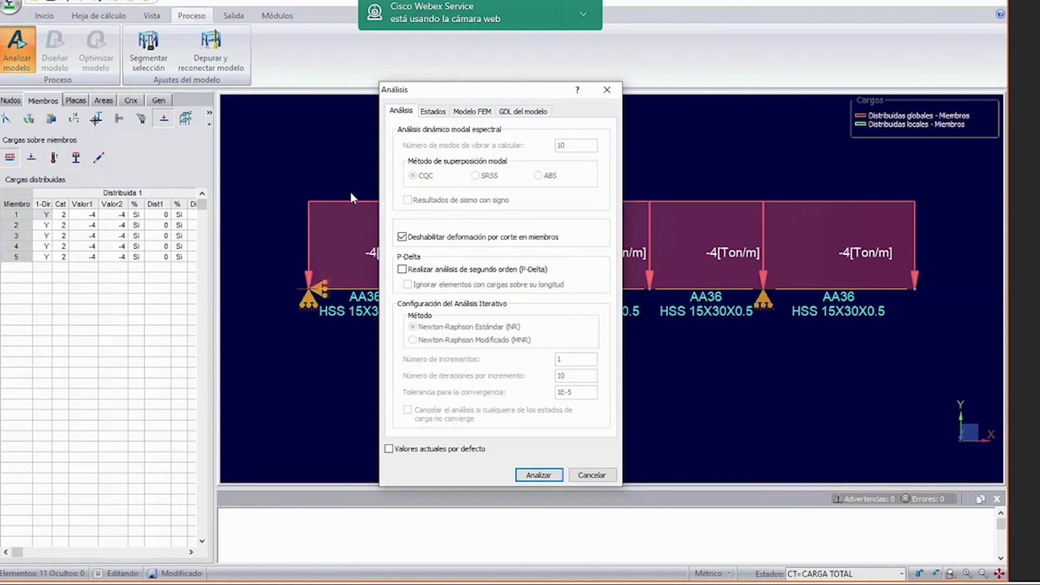
pyautogui.click(402, 238)
pyautogui.click(402, 238)
pyautogui.click(475, 112)
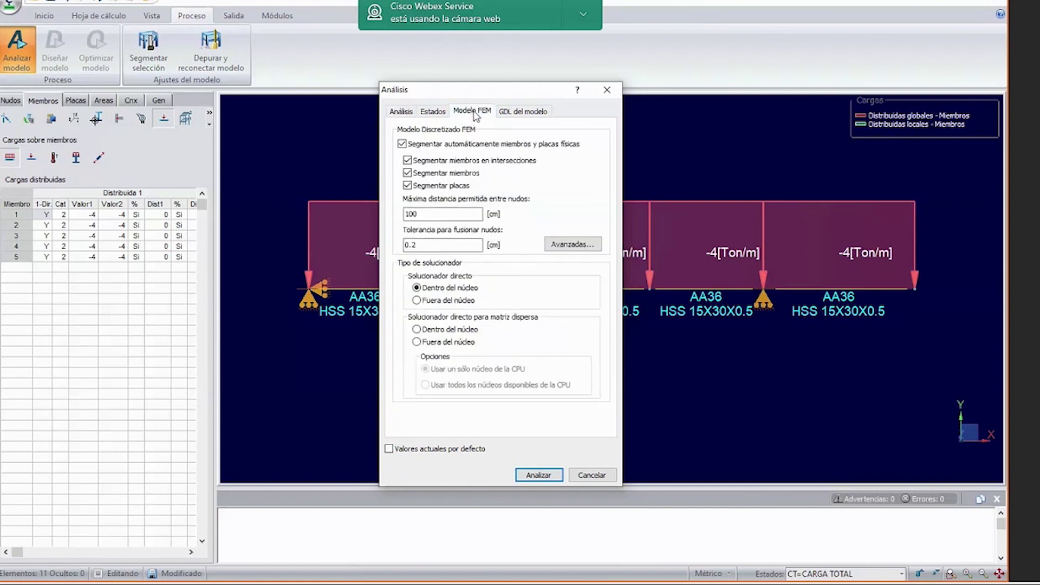
pyautogui.click(416, 299)
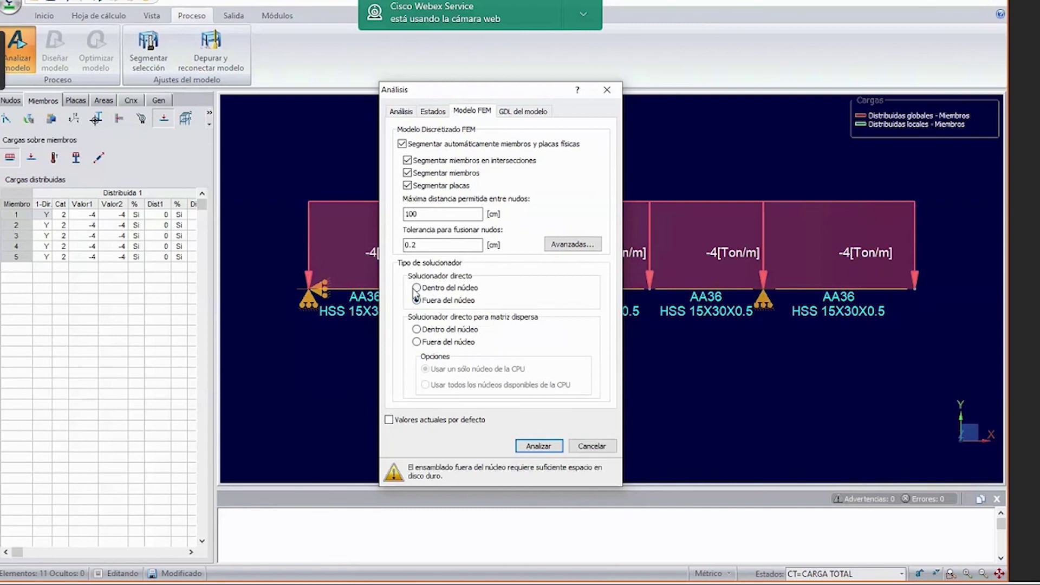
pyautogui.click(417, 288)
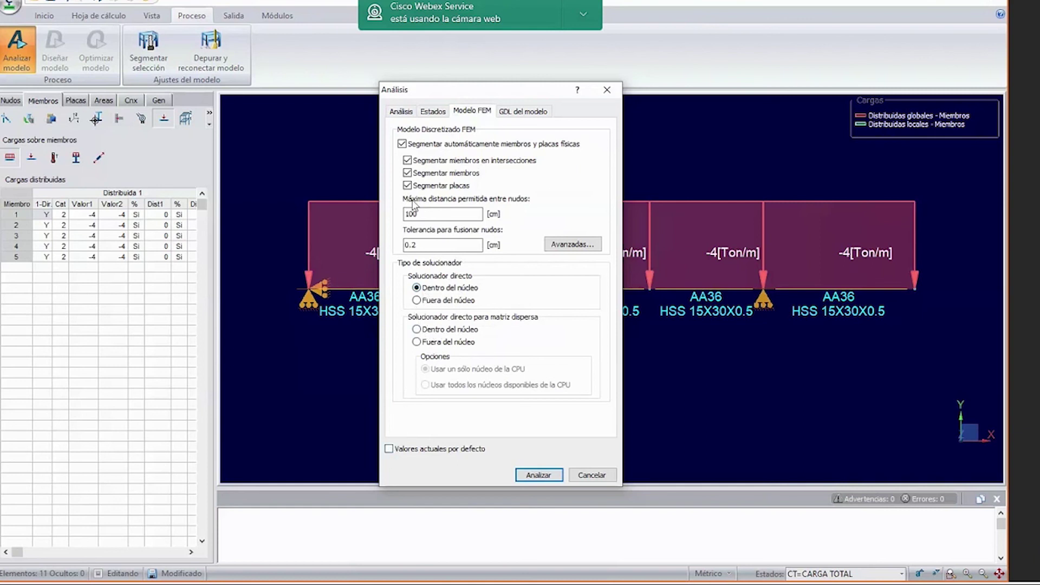
pyautogui.click(401, 111)
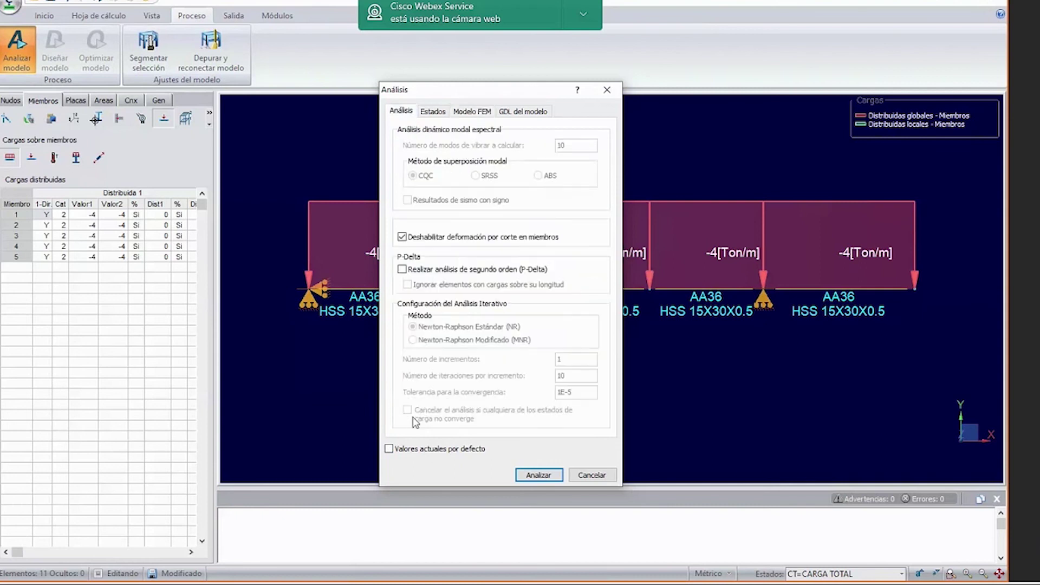
pyautogui.click(394, 449)
pyautogui.click(537, 475)
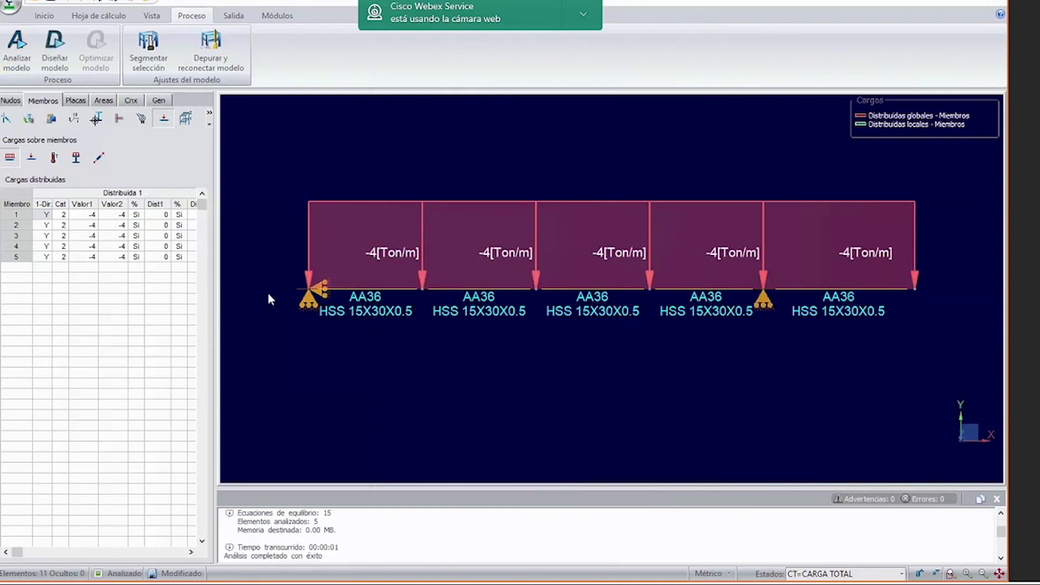
# Check step 5 on reactions, internal forces and displacements in the Paint 3D notes, and return to RAM Elements.
pyautogui.hotkey('alt', 'Tab')
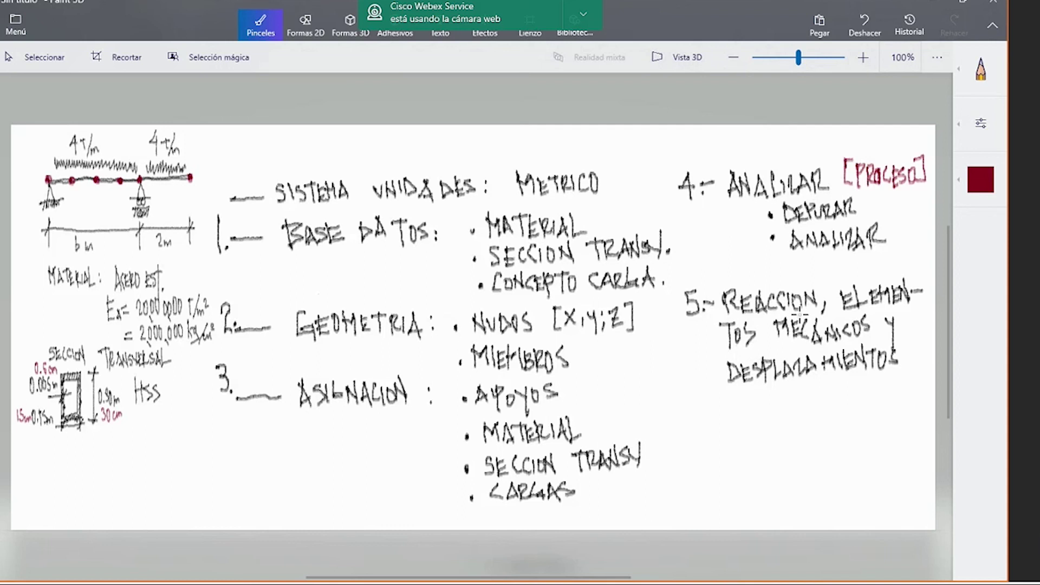
pyautogui.moveTo(826, 334); pyautogui.dragTo(842, 325)
pyautogui.hotkey('alt', 'Tab')
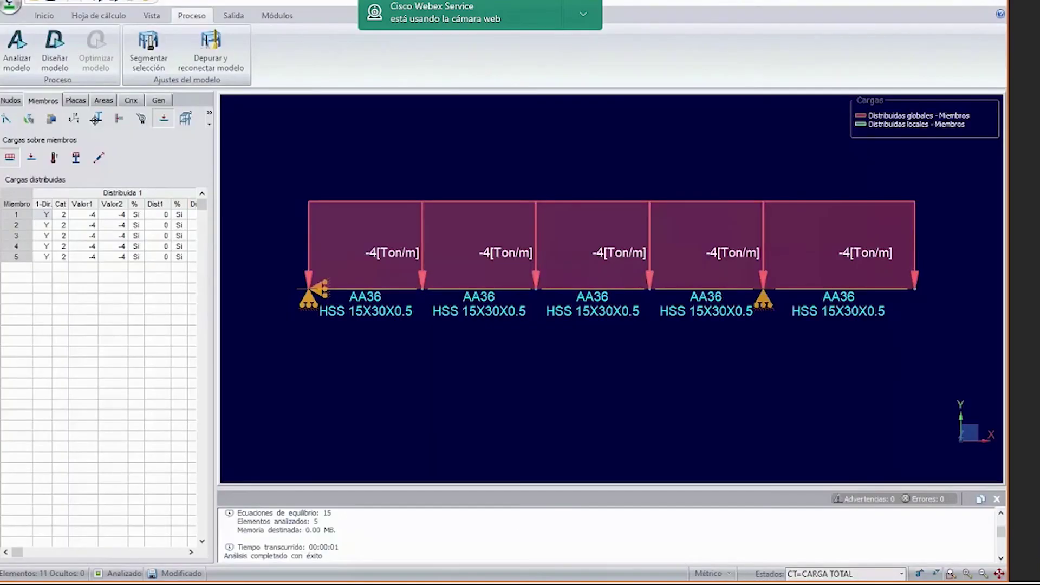
# Hide the materials, section names, loads and supports so only the beam's nodes and members are displayed.
pyautogui.click(153, 16)
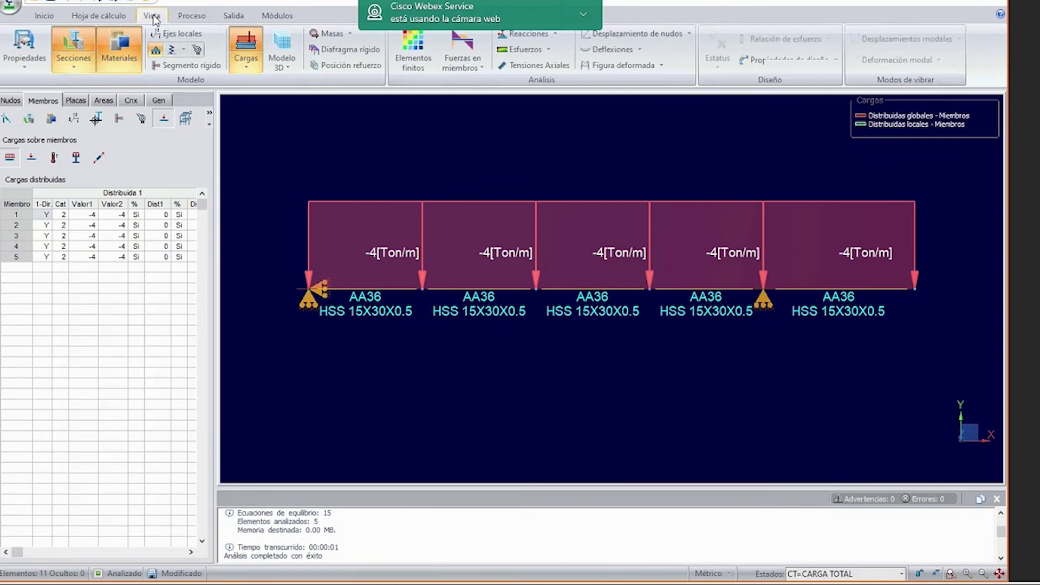
pyautogui.click(111, 30)
pyautogui.click(73, 49)
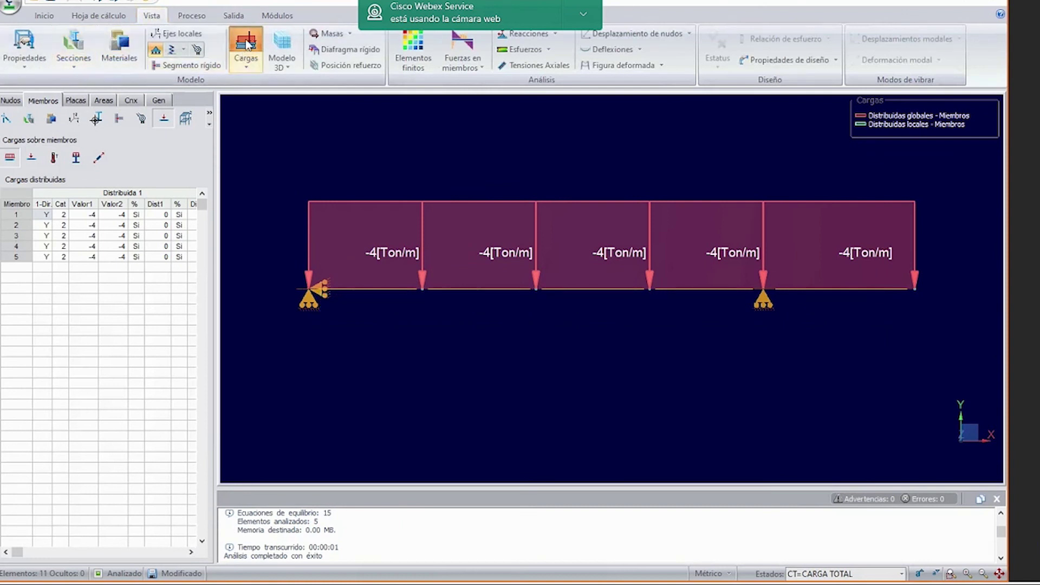
pyautogui.click(246, 48)
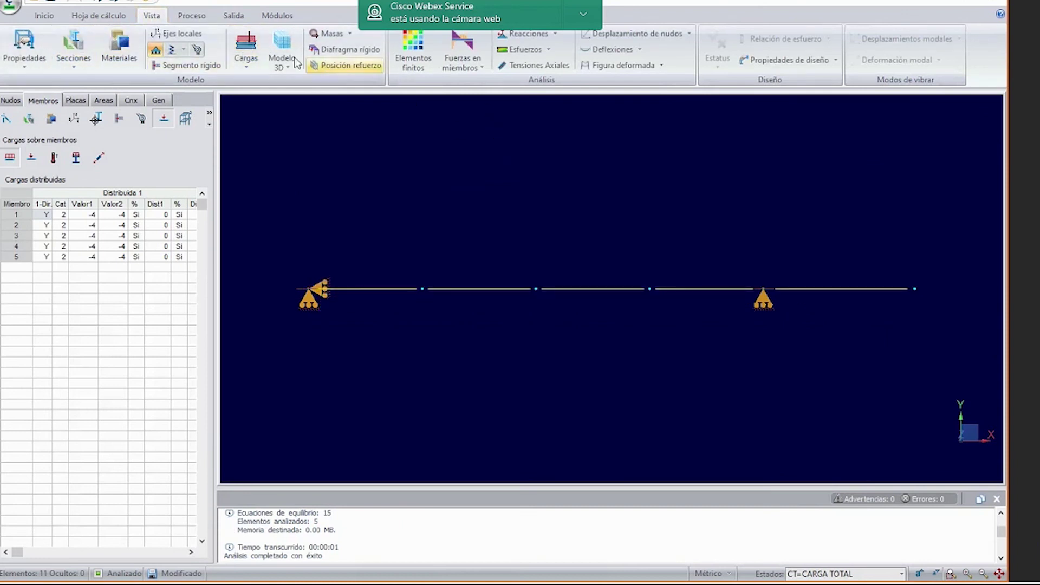
pyautogui.click(155, 50)
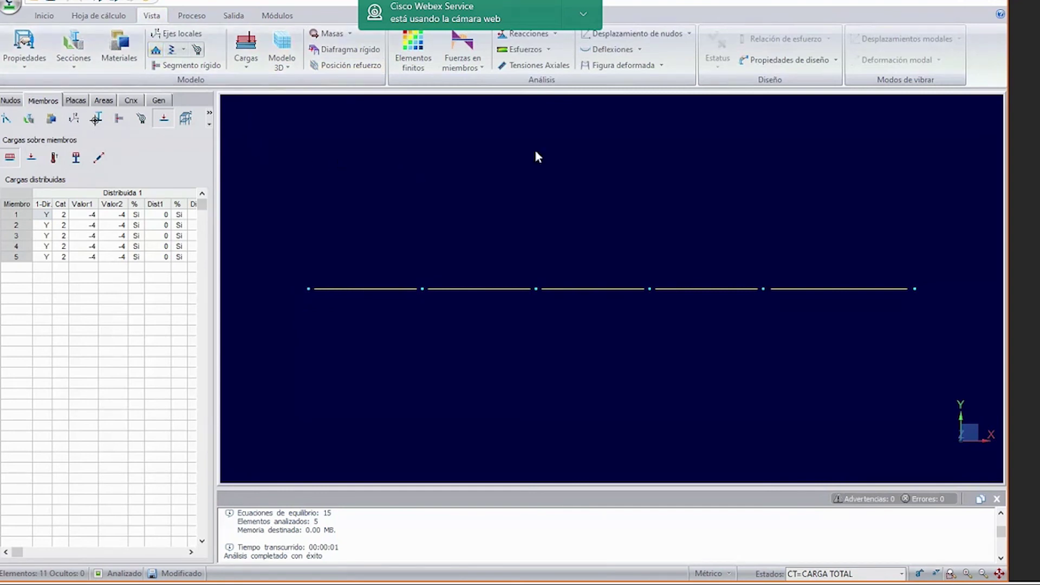
# Display the vertical Ty support reactions on the beam, briefly checking the Paint 3D notes beforehand, and hide the reactions again.
pyautogui.click(555, 35)
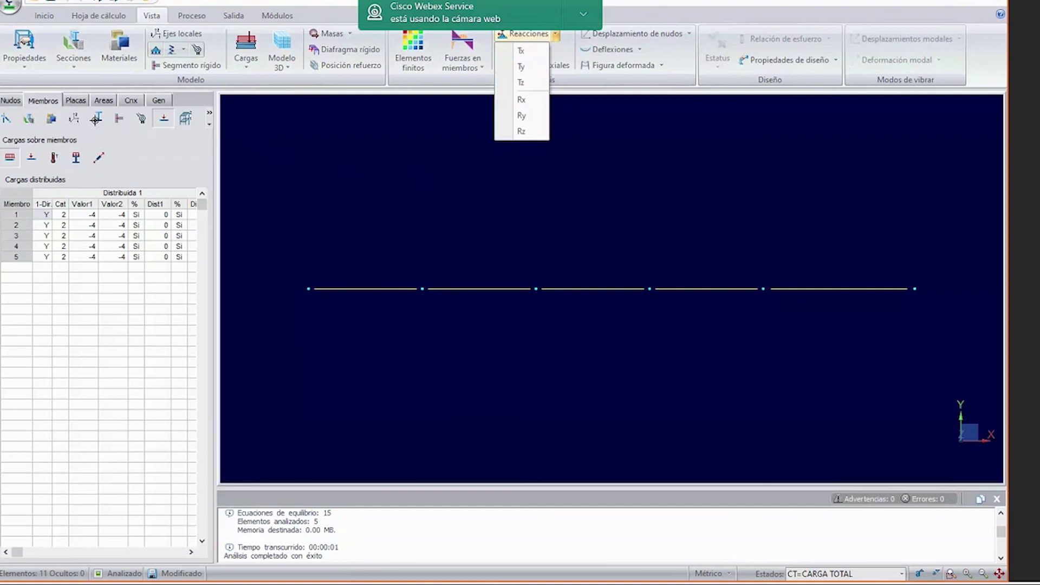
pyautogui.hotkey('alt', 'Tab')
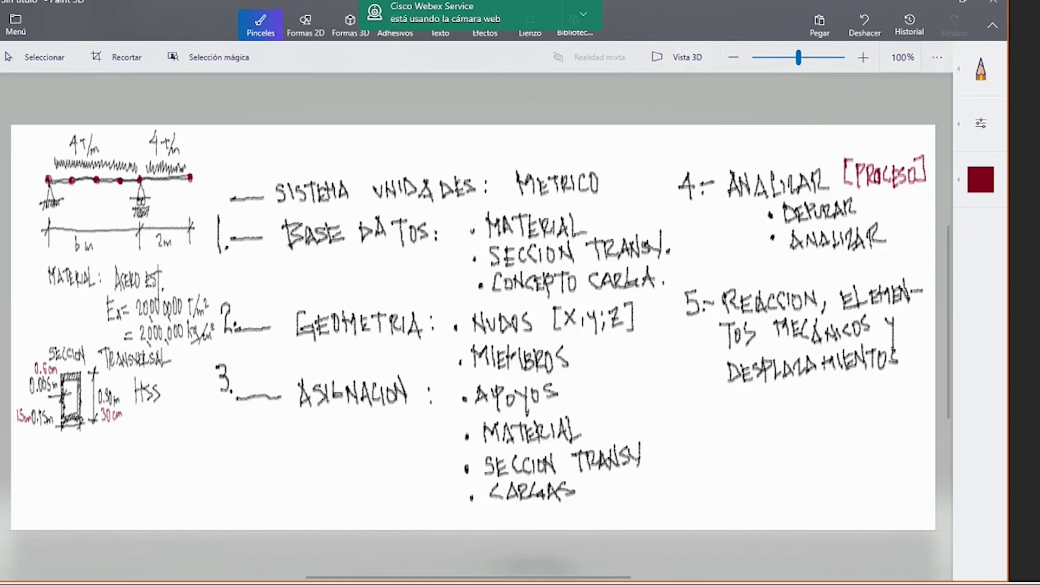
pyautogui.hotkey('alt', 'Tab')
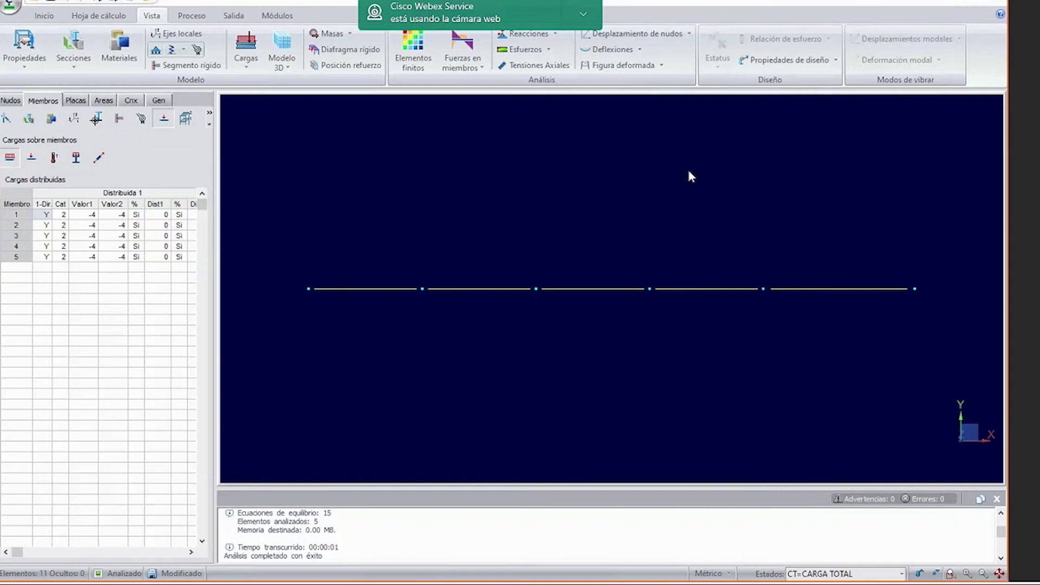
pyautogui.click(536, 34)
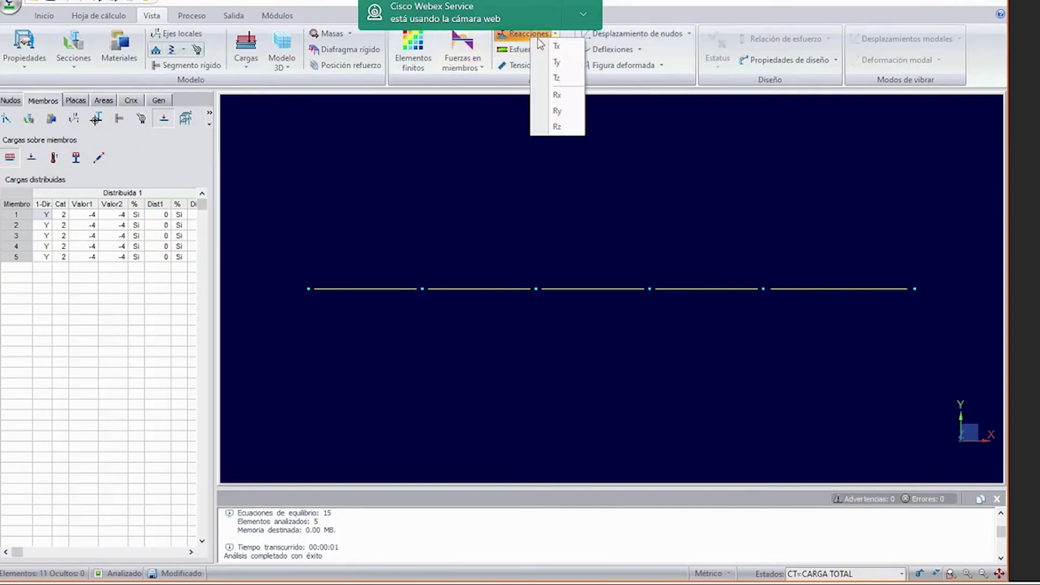
pyautogui.click(573, 61)
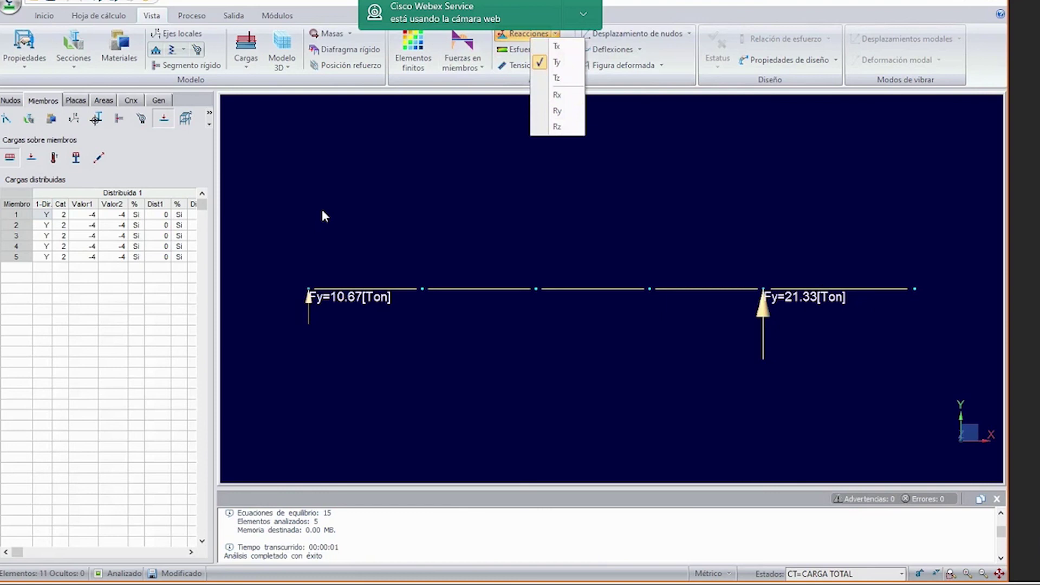
pyautogui.click(674, 14)
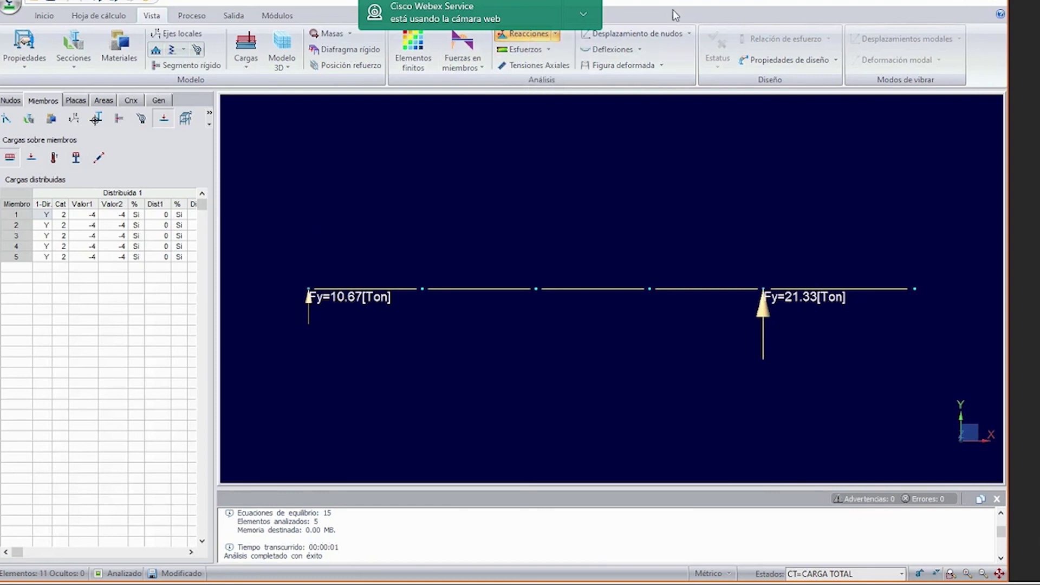
pyautogui.click(519, 34)
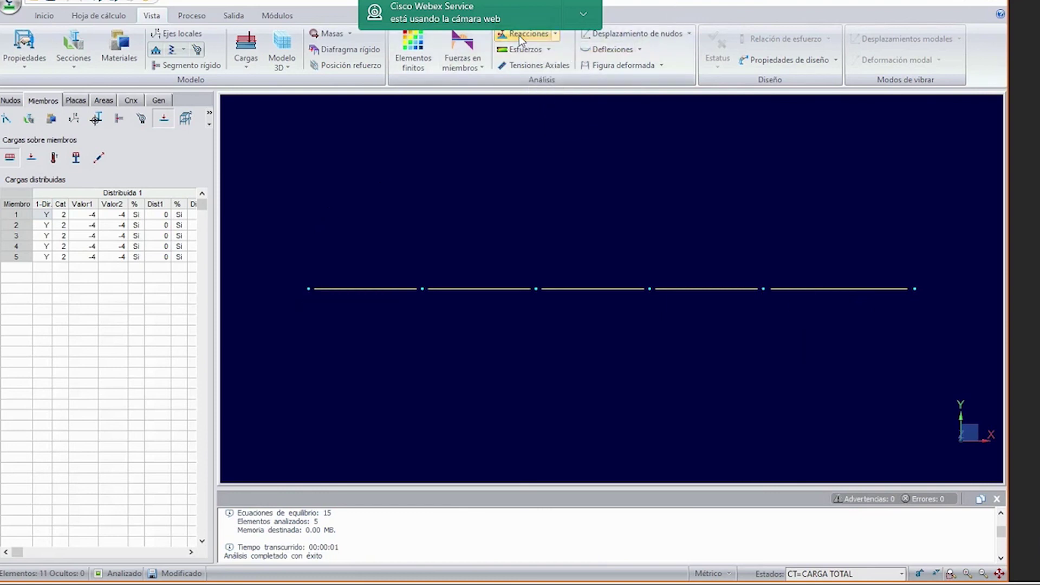
# Display the beam's shear force diagram in direction 2' with its values, and clear the diagram.
pyautogui.click(477, 44)
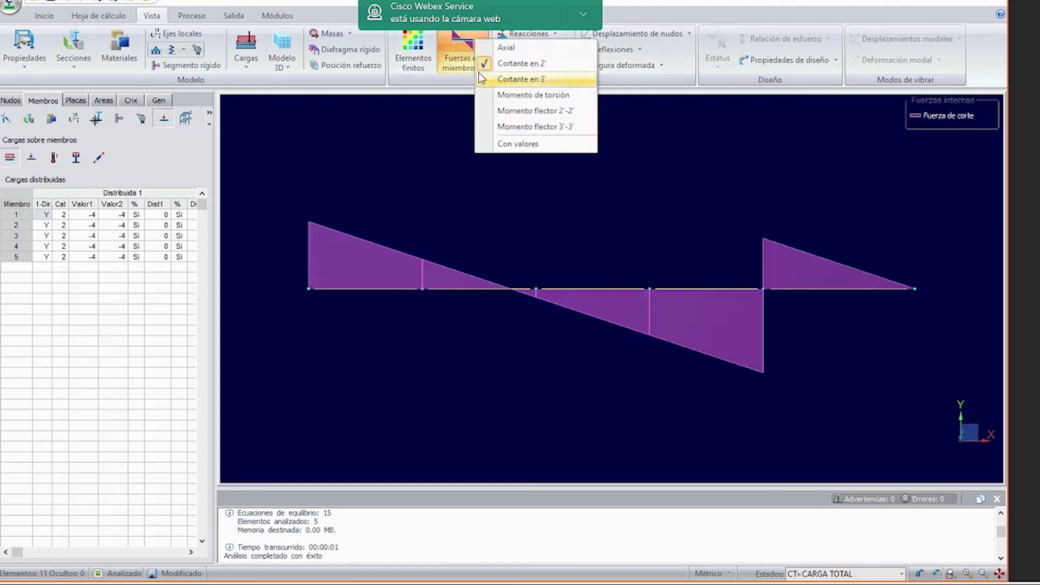
pyautogui.click(505, 145)
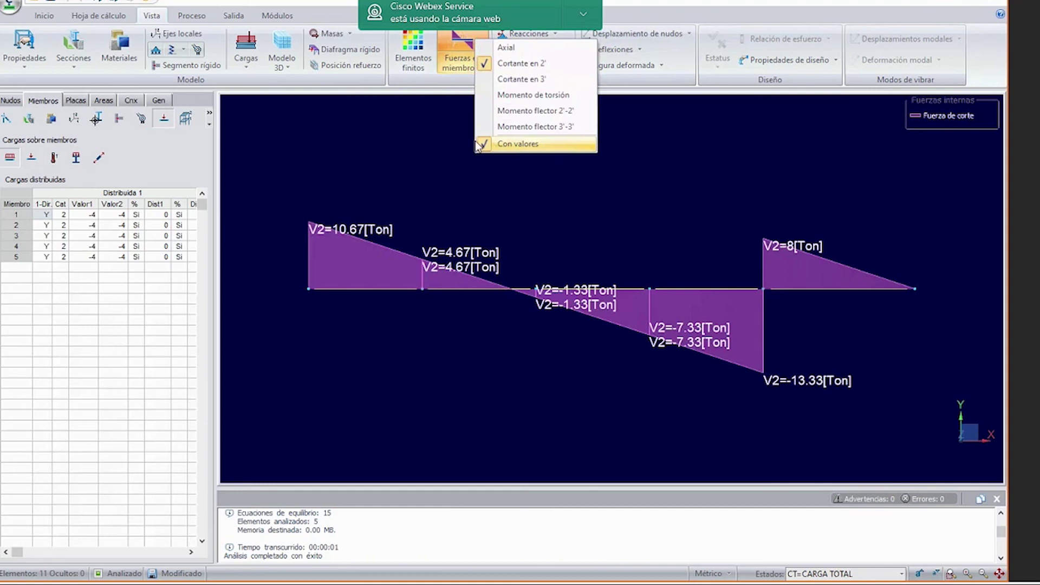
pyautogui.click(480, 145)
pyautogui.click(517, 64)
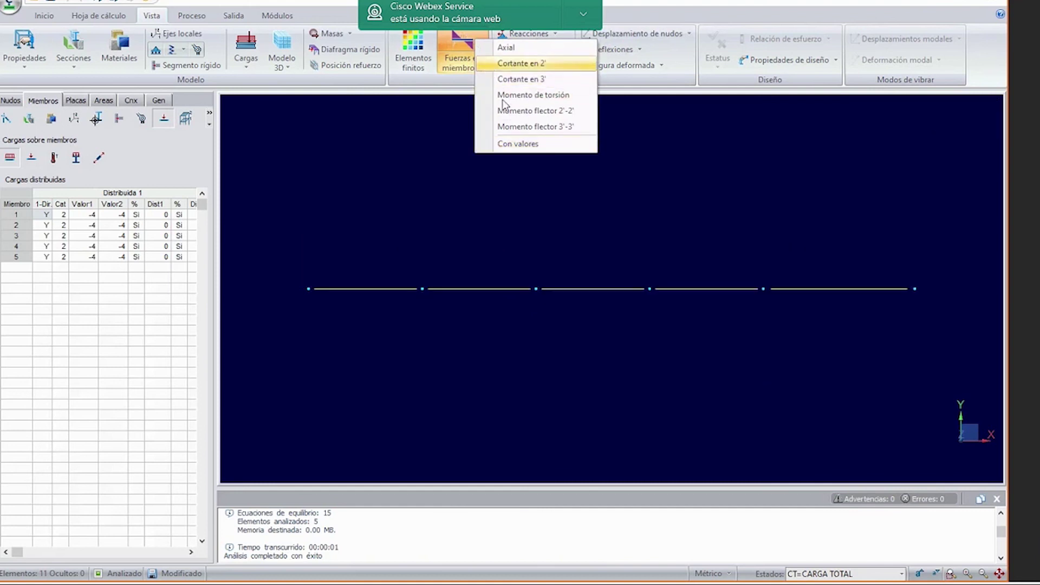
# Display the beam's 3'-3' bending moment diagram with its values.
pyautogui.click(526, 130)
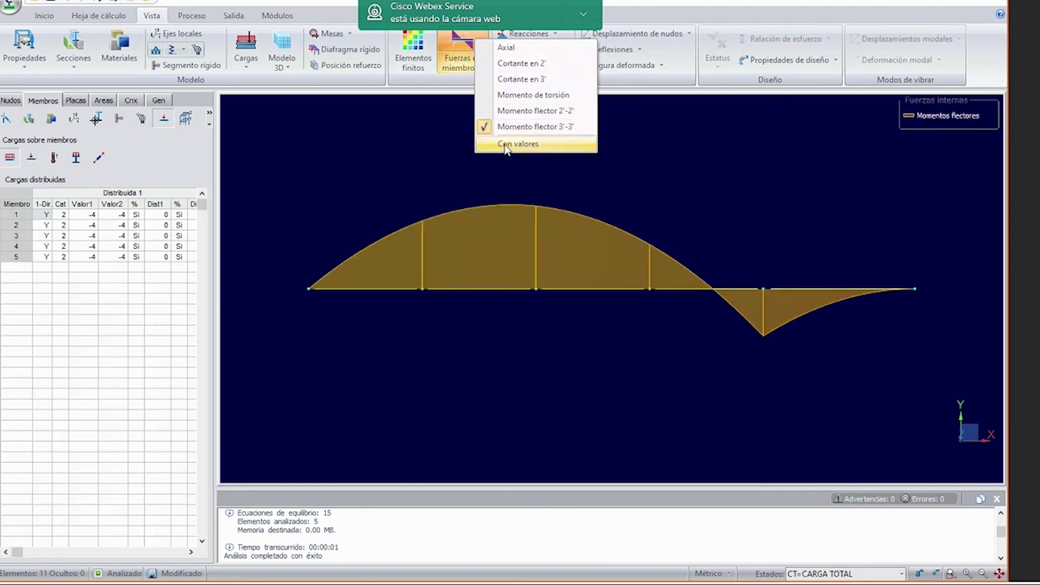
pyautogui.click(508, 145)
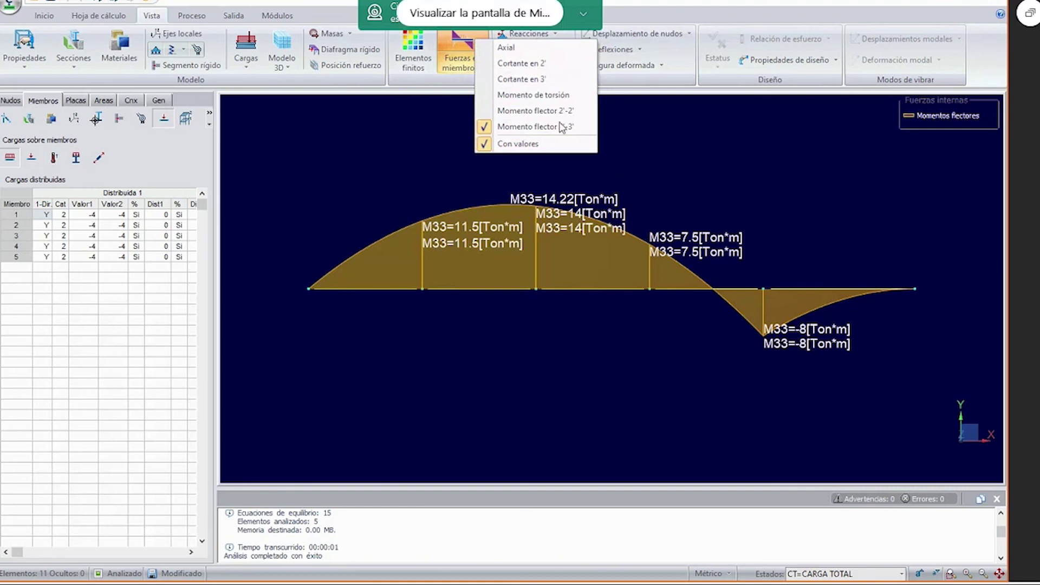
# Open the Webex meeting chat addressed to everyone, hide the bending moment diagram, and move the chat panel clear of the notes.
pyautogui.moveTo(1039, 304)
pyautogui.mouseDown()
pyautogui.moveTo(993, 311)
pyautogui.moveTo(1039, 309)
pyautogui.mouseUp()
pyautogui.click(1005, 584)
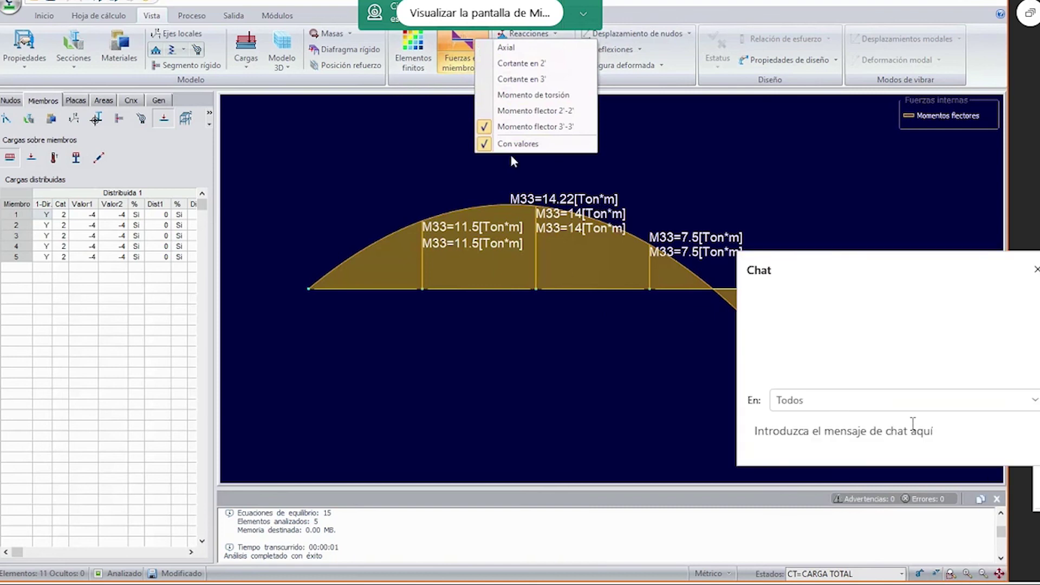
pyautogui.click(876, 425)
pyautogui.click(536, 126)
pyautogui.click(869, 400)
pyautogui.click(867, 400)
pyautogui.click(865, 427)
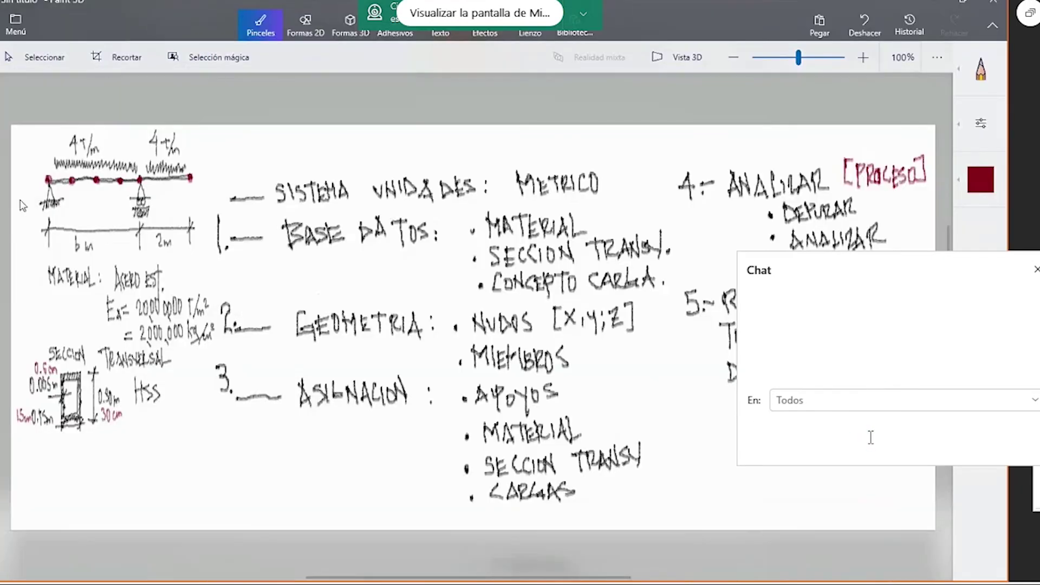
pyautogui.moveTo(818, 262); pyautogui.dragTo(973, 352)
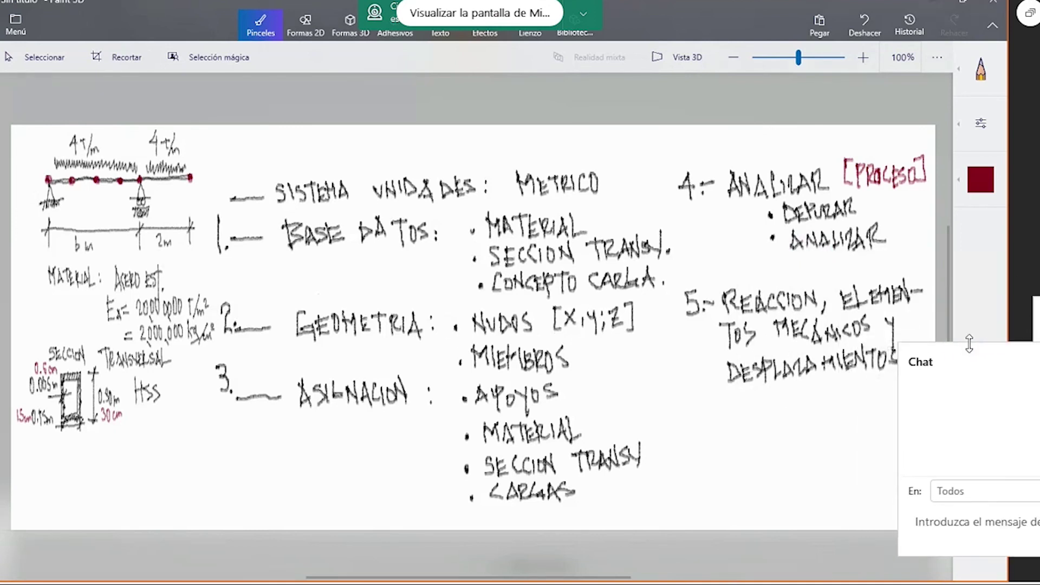
# Start a chat message to everyone with "buenas tardes o noche".
pyautogui.click(977, 521)
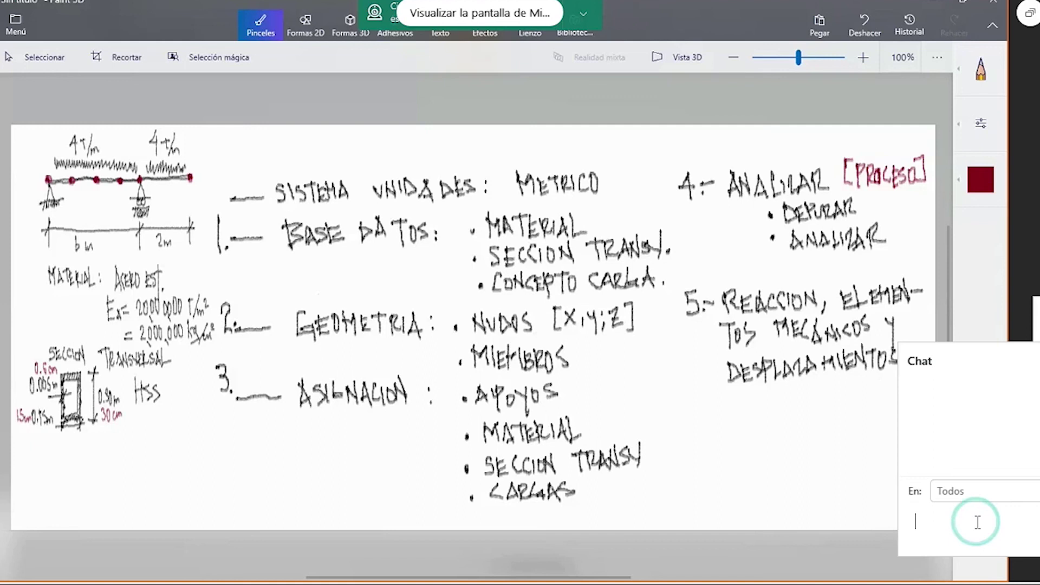
pyautogui.write('buenas')
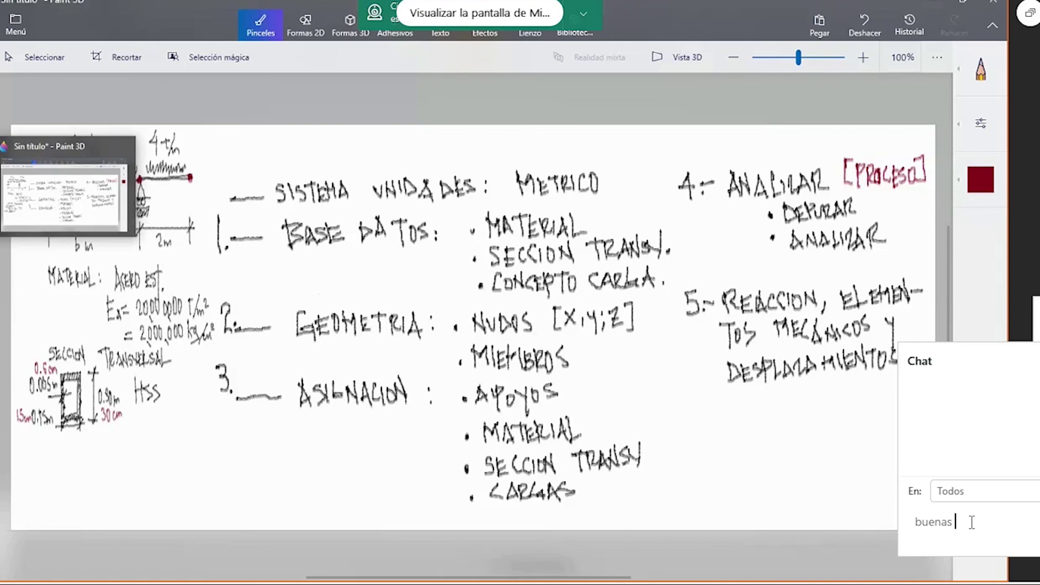
pyautogui.write('tardes o ')
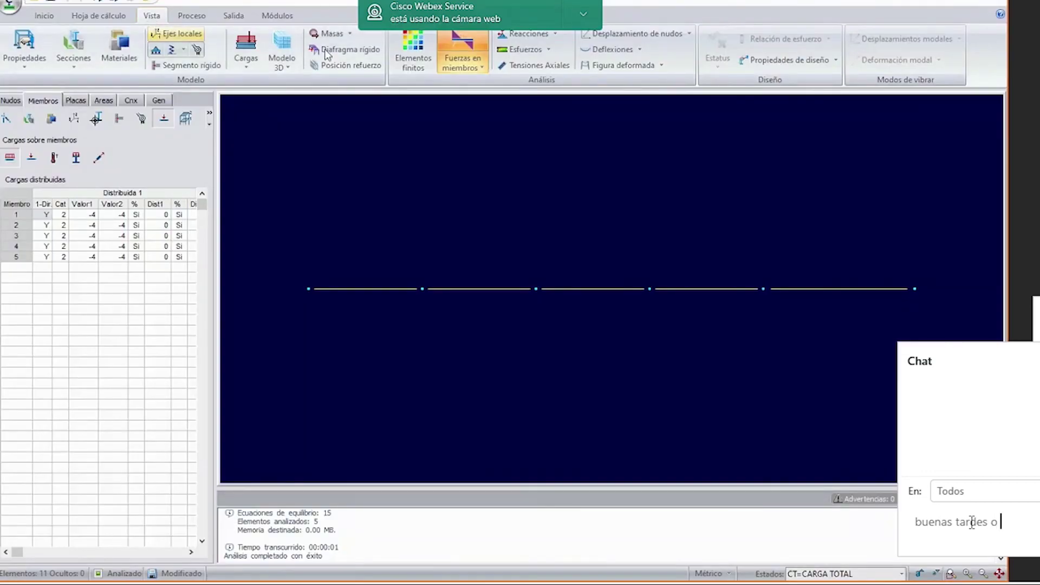
pyautogui.write('noche i')
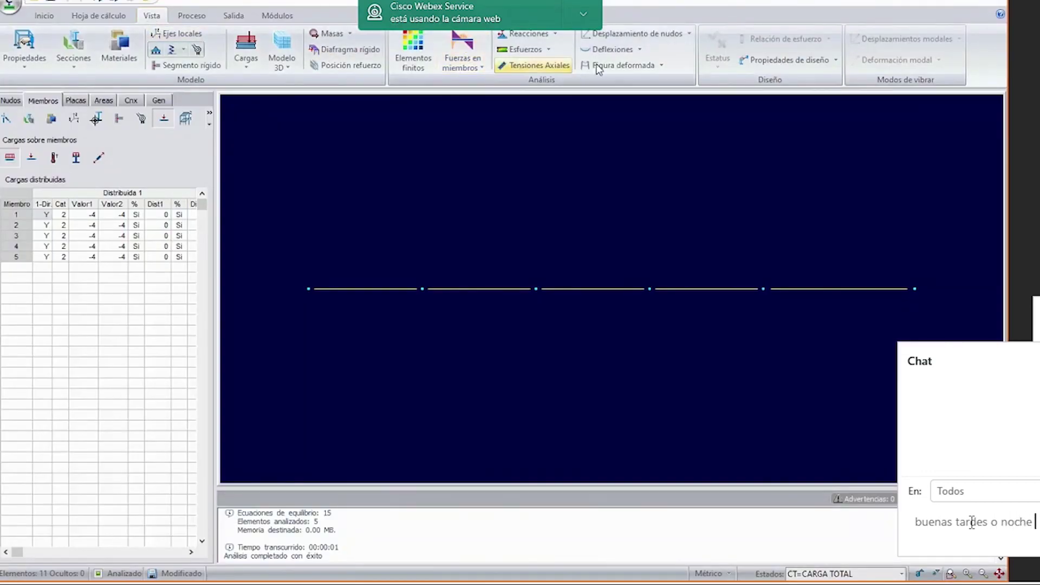
# Display the beam's deformed shape with its original form, reposition the chat panel, and continue the chat message.
pyautogui.click(662, 65)
pyautogui.click(633, 82)
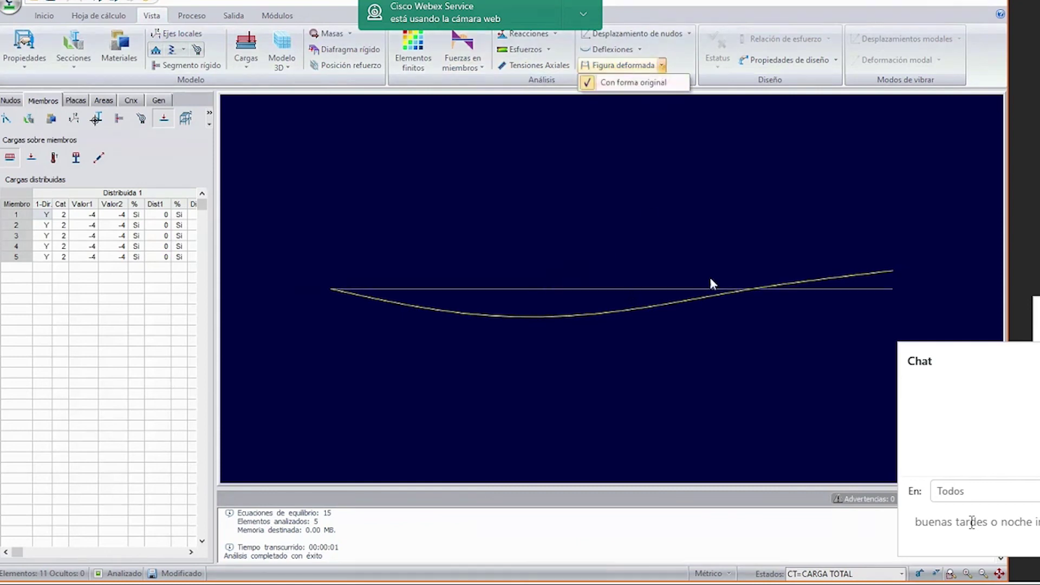
pyautogui.moveTo(970, 364); pyautogui.dragTo(924, 406)
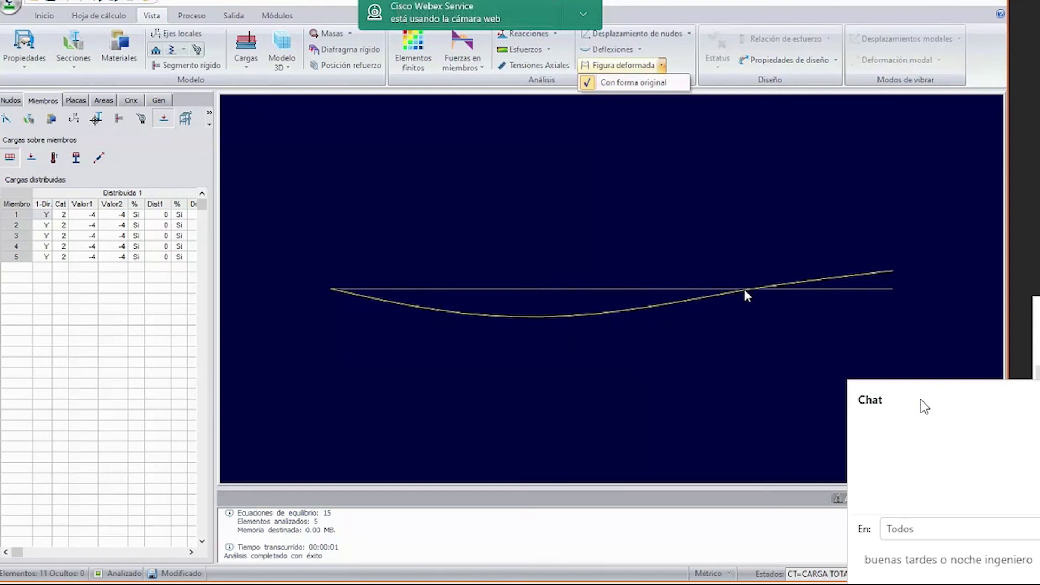
pyautogui.click(1034, 551)
pyautogui.click(1036, 557)
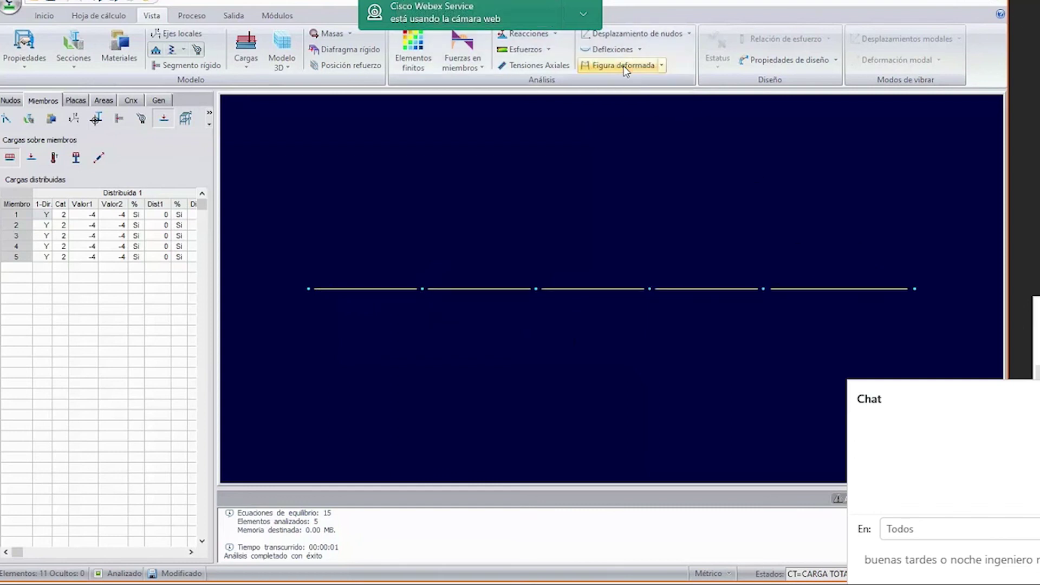
pyautogui.write('n')
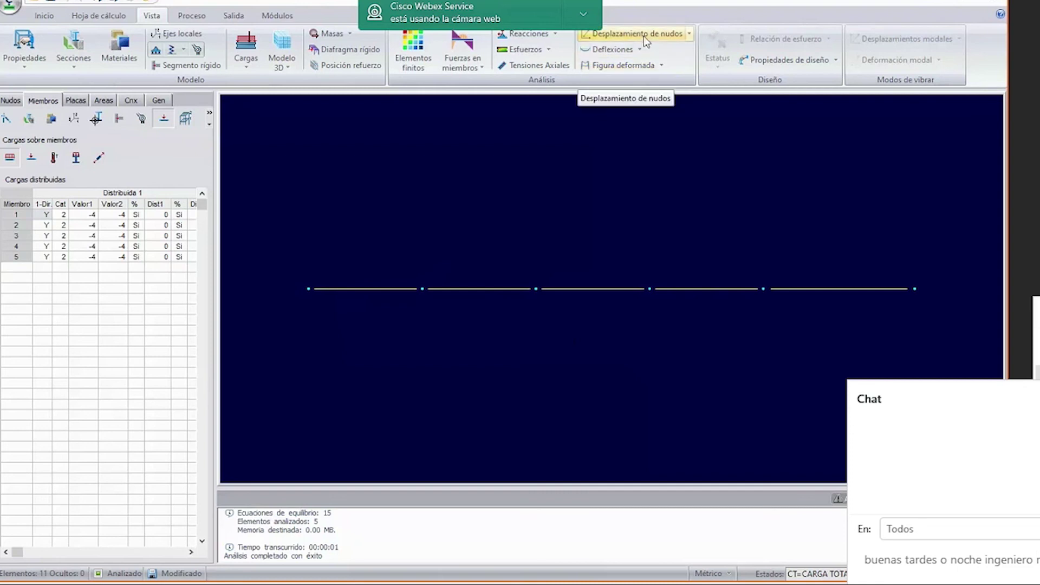
# Display the vertical Ty node displacements along the beam.
pyautogui.click(644, 35)
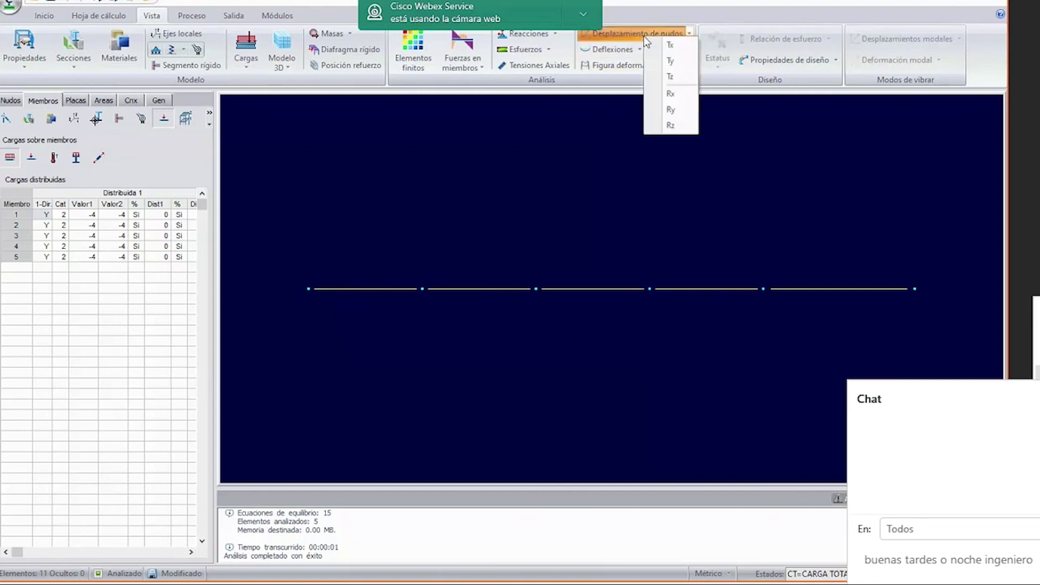
pyautogui.click(669, 62)
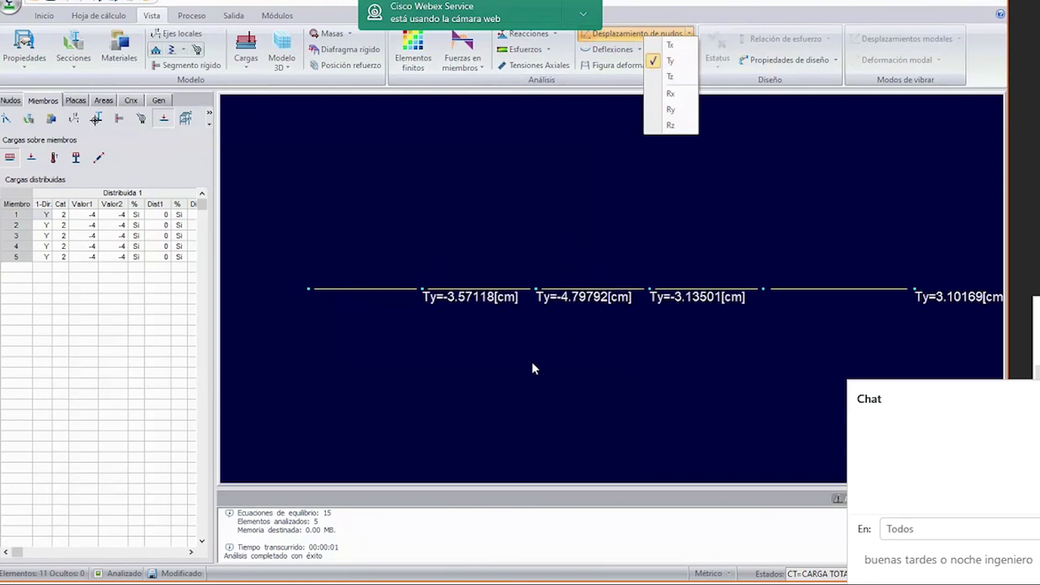
pyautogui.click(590, 177)
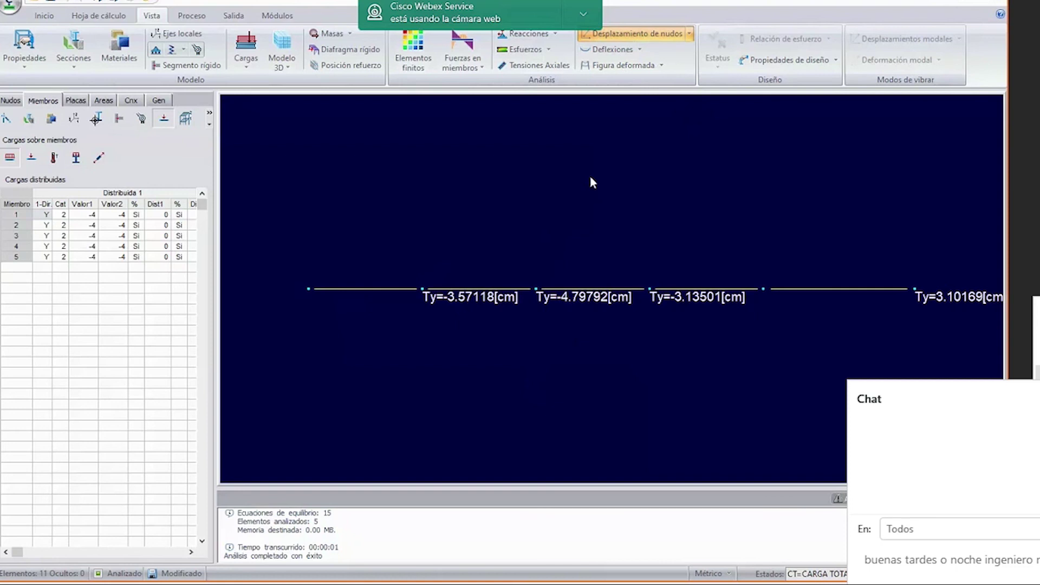
# Finish the chat message with "sobres marcos rigidos por favor" and leave the chat.
pyautogui.write('sobres mar')
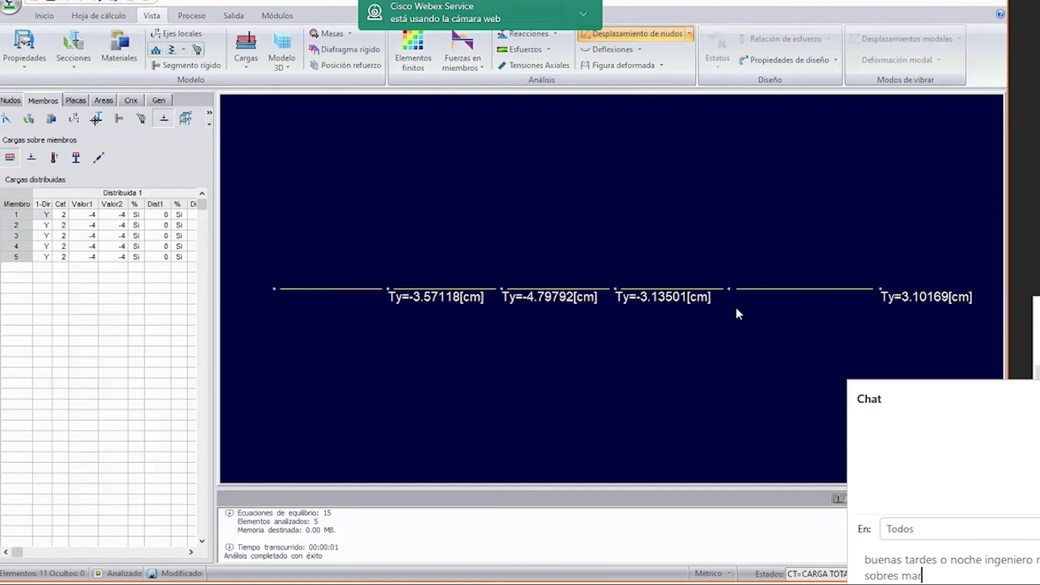
pyautogui.write('cos rig')
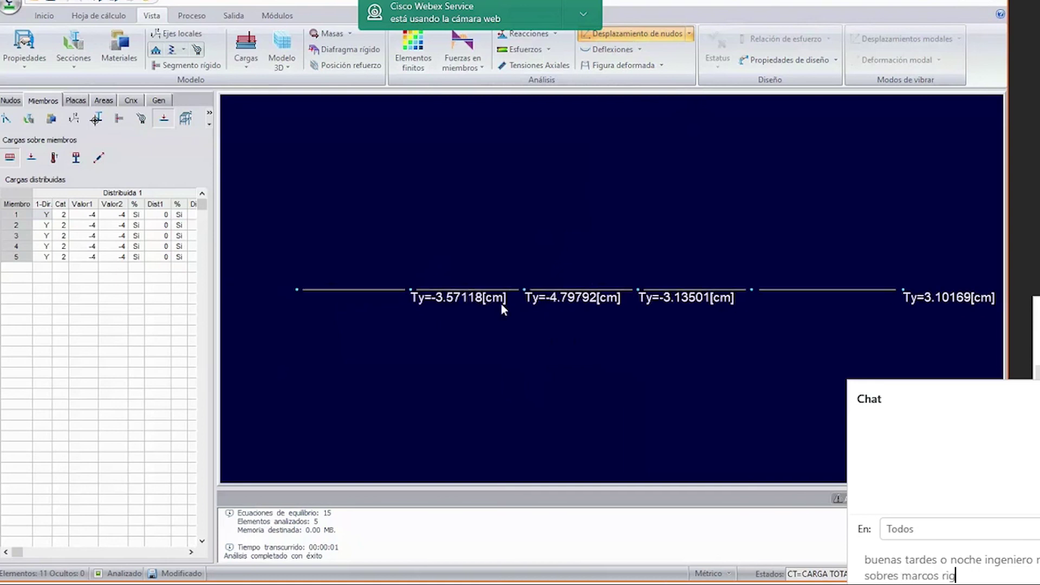
pyautogui.write('idos ')
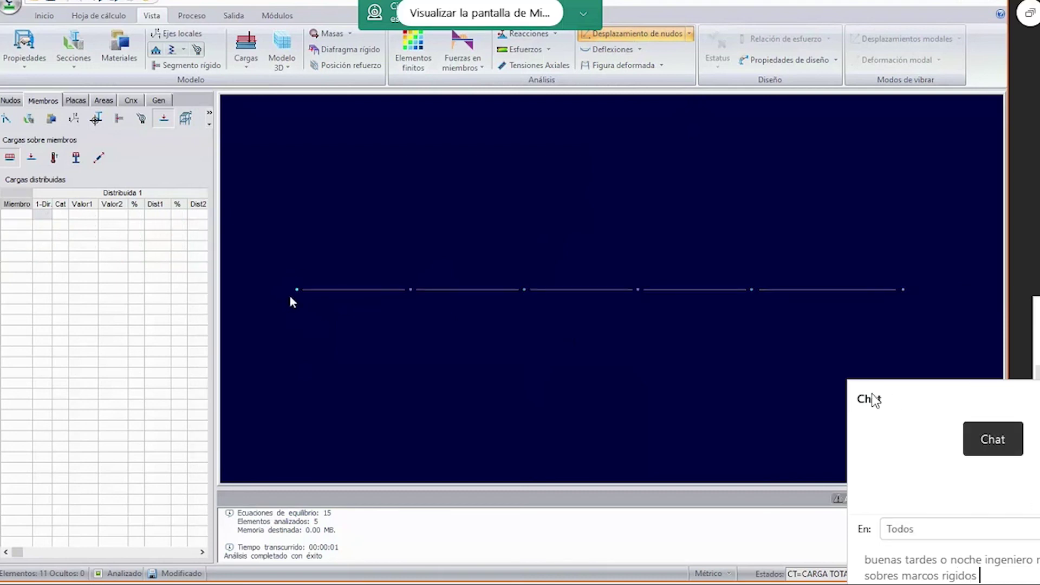
pyautogui.write('por favor')
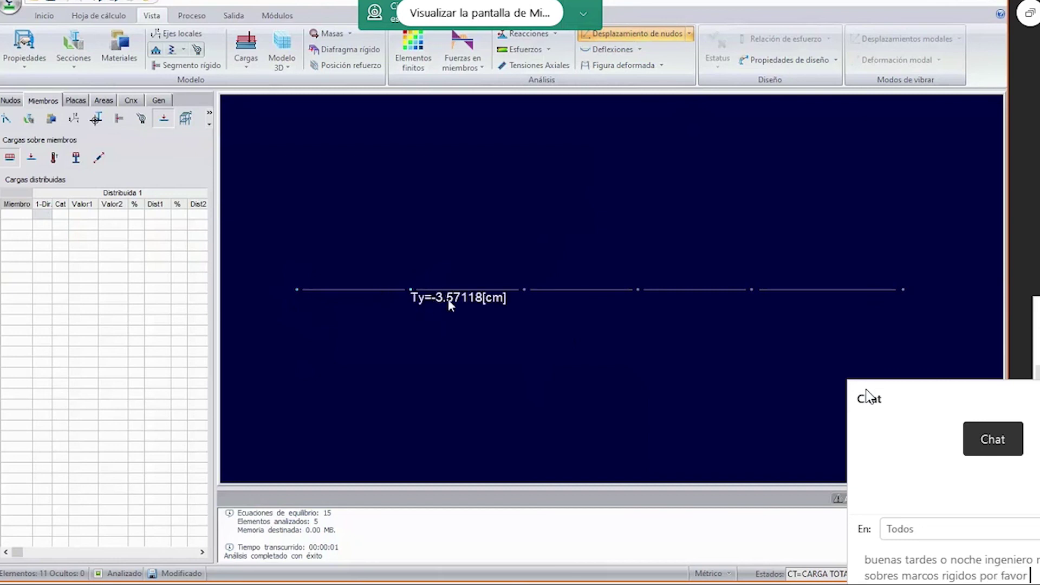
pyautogui.click(866, 390)
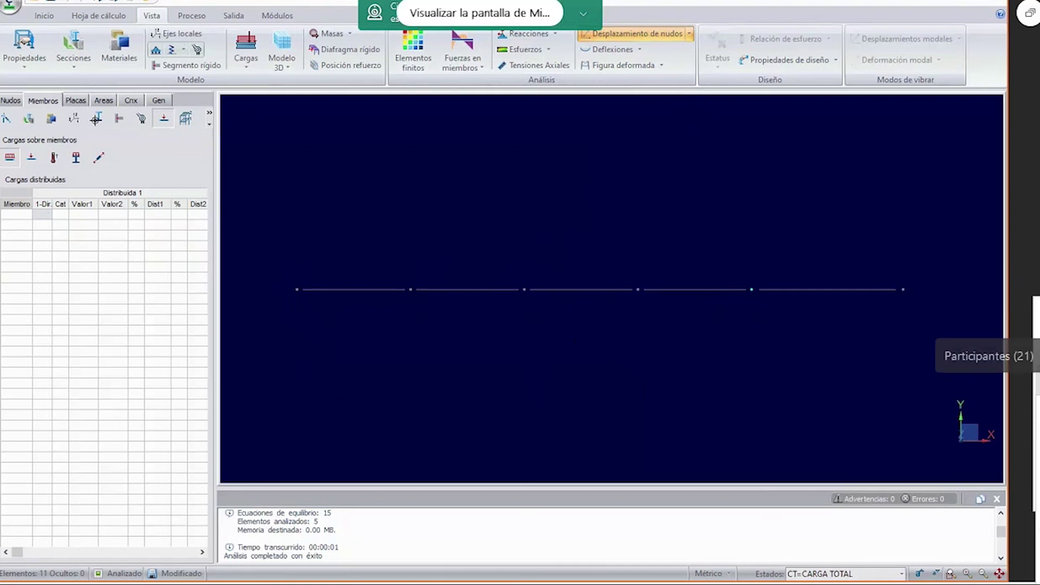
# Open the meeting's participants list and move its panel aside.
pyautogui.click(1033, 364)
pyautogui.moveTo(911, 329); pyautogui.dragTo(1034, 277)
# Display the supports and inspect the vertical displacement at the support nodes and the beam's free end.
pyautogui.click(156, 50)
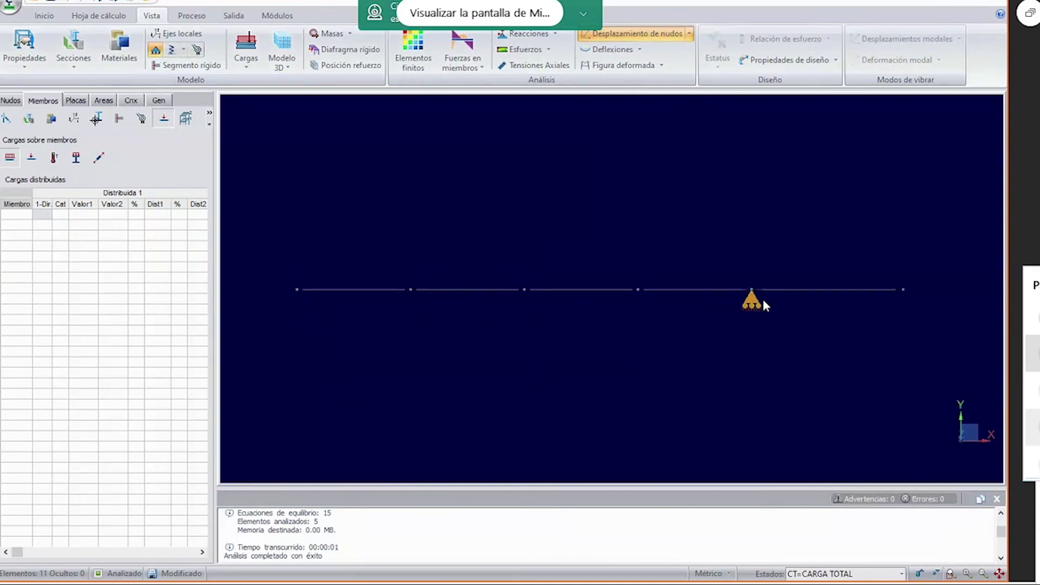
pyautogui.click(296, 290)
pyautogui.moveTo(1036, 402); pyautogui.dragTo(915, 405)
pyautogui.moveTo(268, 231); pyautogui.dragTo(697, 381)
pyautogui.moveTo(916, 406); pyautogui.dragTo(882, 405)
pyautogui.moveTo(698, 381); pyautogui.dragTo(890, 388)
pyautogui.moveTo(882, 405)
pyautogui.mouseDown()
pyautogui.moveTo(845, 405)
pyautogui.moveTo(891, 388)
pyautogui.mouseUp()
pyautogui.moveTo(844, 406); pyautogui.dragTo(814, 405)
pyautogui.moveTo(891, 387); pyautogui.dragTo(938, 372)
pyautogui.moveTo(815, 405); pyautogui.dragTo(772, 405)
pyautogui.moveTo(940, 378); pyautogui.dragTo(939, 378)
pyautogui.moveTo(774, 411); pyautogui.dragTo(1034, 425)
pyautogui.click(935, 331)
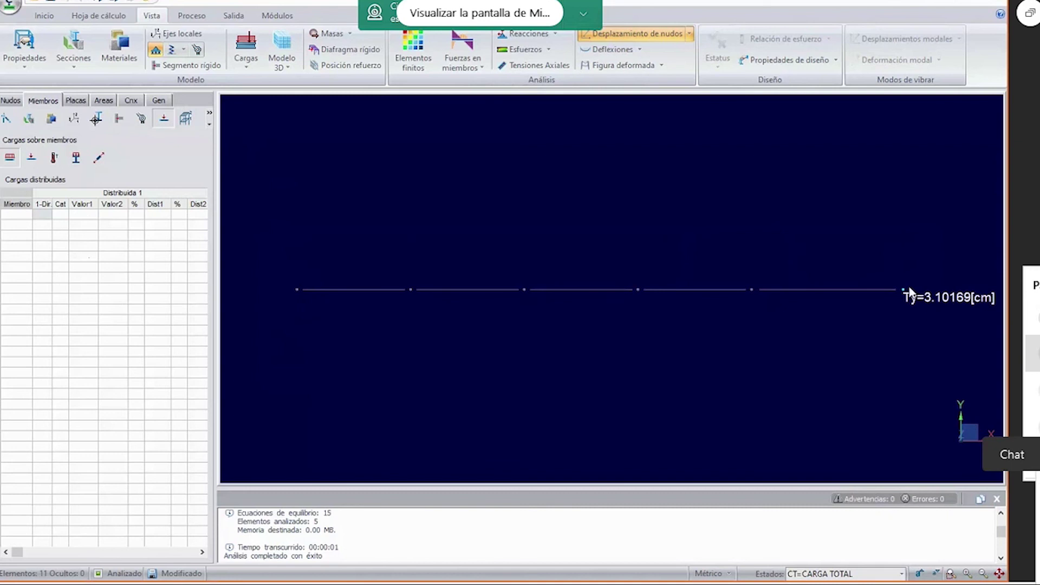
# Display the deformed shape of the entire beam over its original form, with all members selected.
pyautogui.click(631, 66)
pyautogui.click(662, 66)
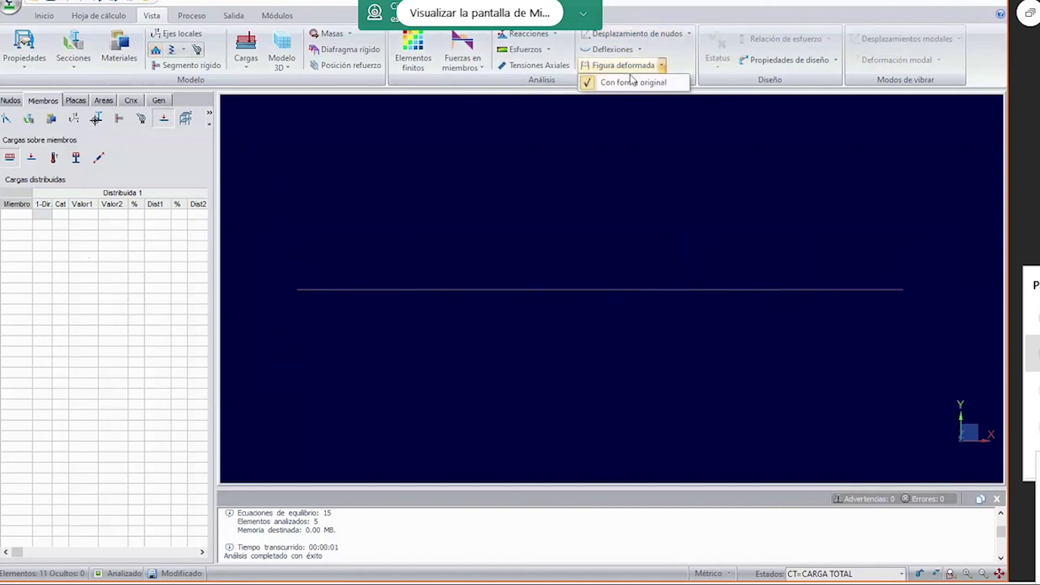
pyautogui.click(266, 276)
pyautogui.moveTo(281, 250); pyautogui.dragTo(997, 370)
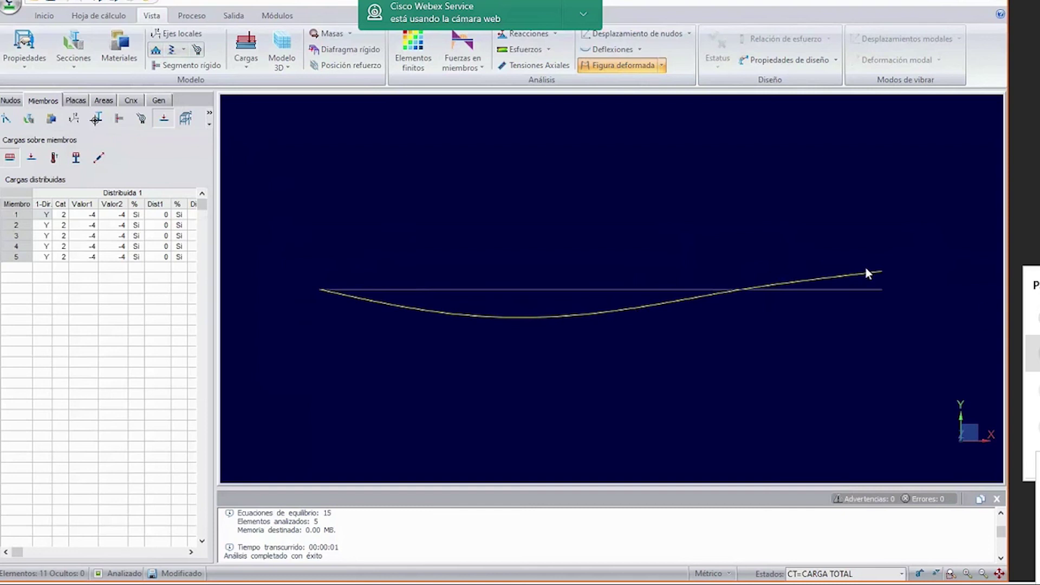
# Hide the deformed shape and display the vertical node displacements along the beam in its place.
pyautogui.click(623, 65)
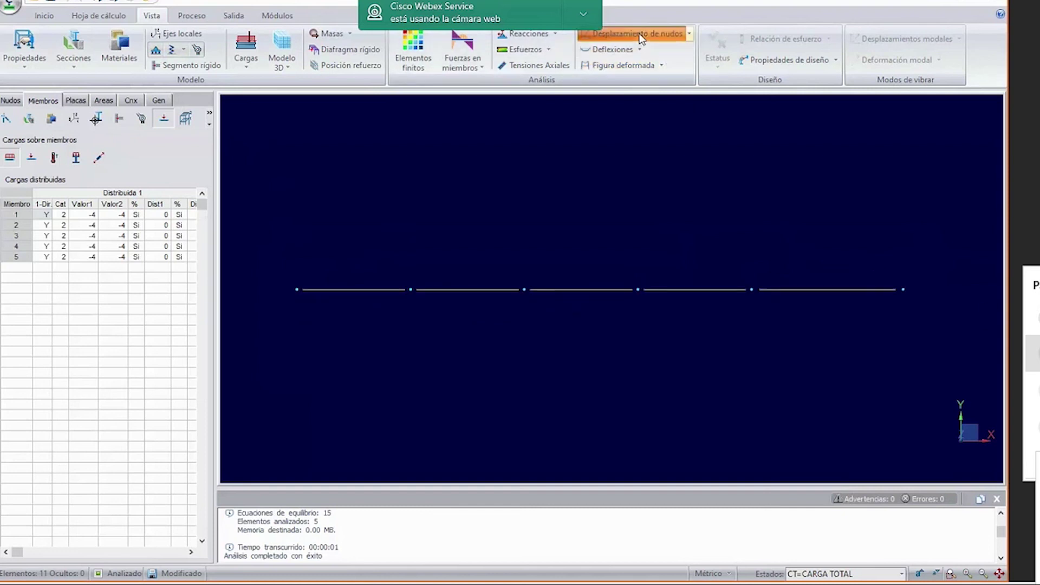
pyautogui.click(639, 35)
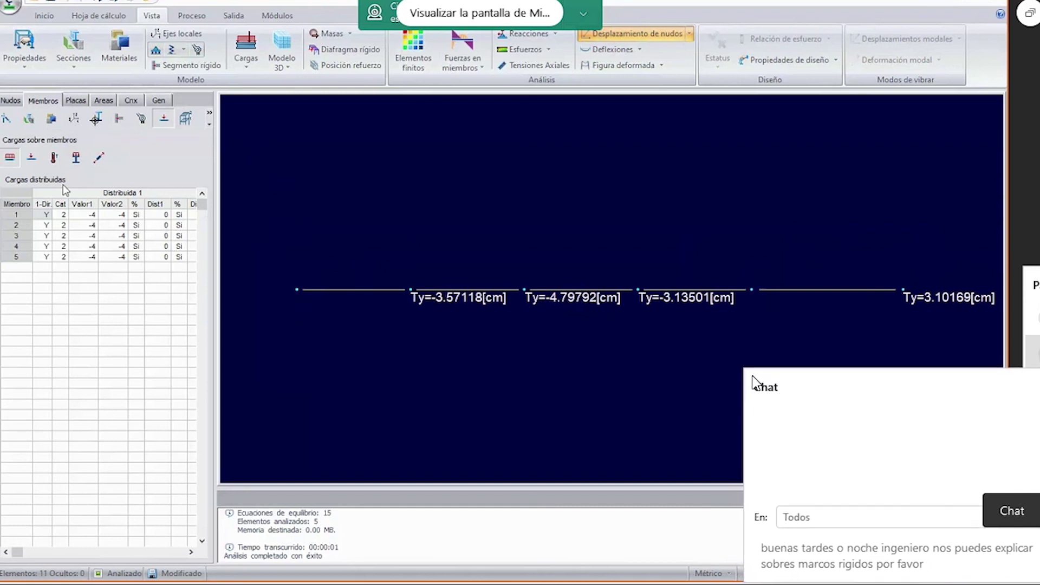
# Send the drafted meeting chat message asking for an explanation of rigid frames to "Todos", and move the chat panel aside.
pyautogui.tripleClick(933, 565)
pyautogui.click(935, 564)
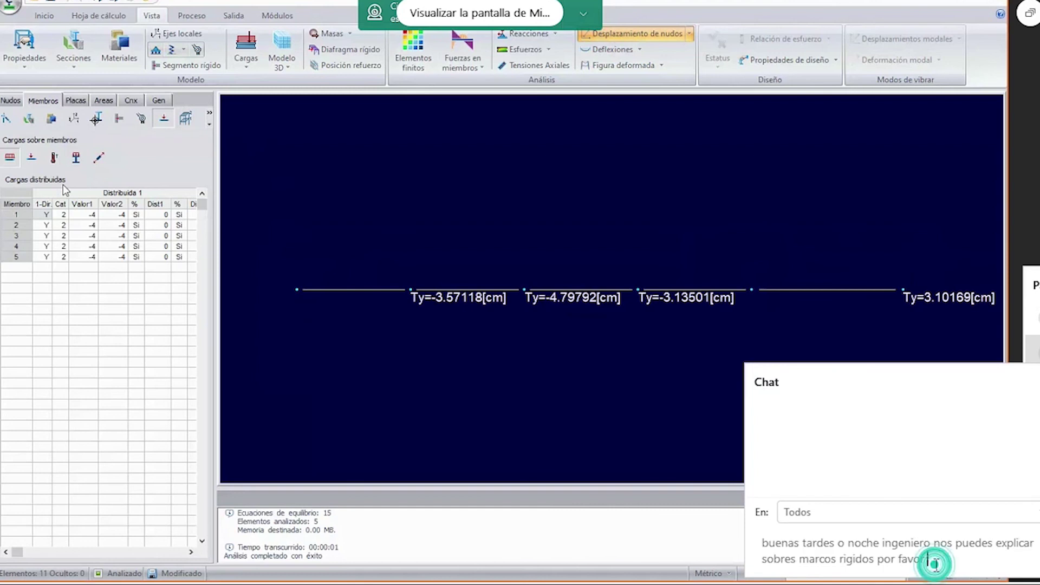
pyautogui.press('Return')
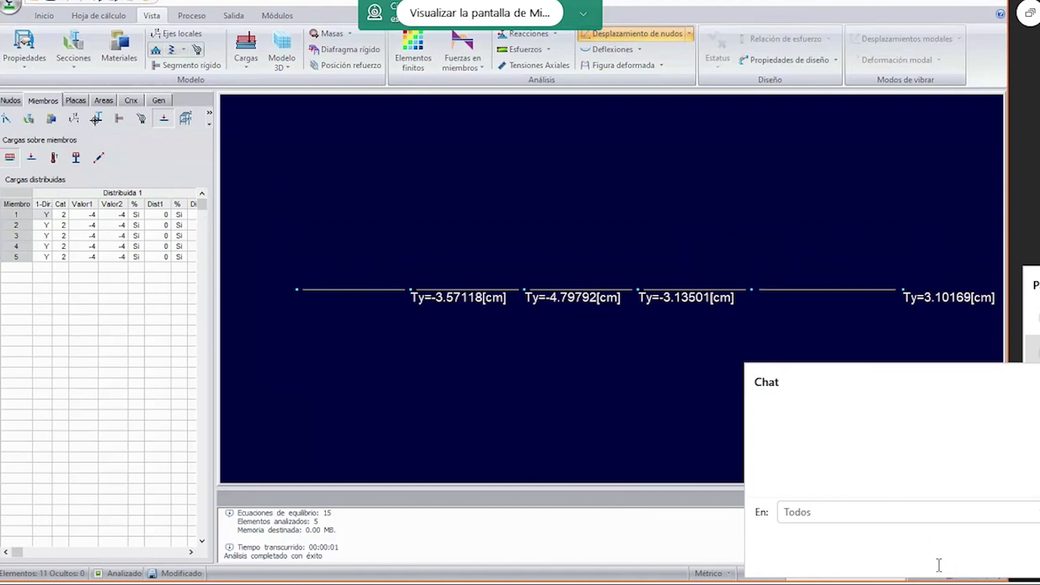
pyautogui.moveTo(758, 377); pyautogui.dragTo(1039, 414)
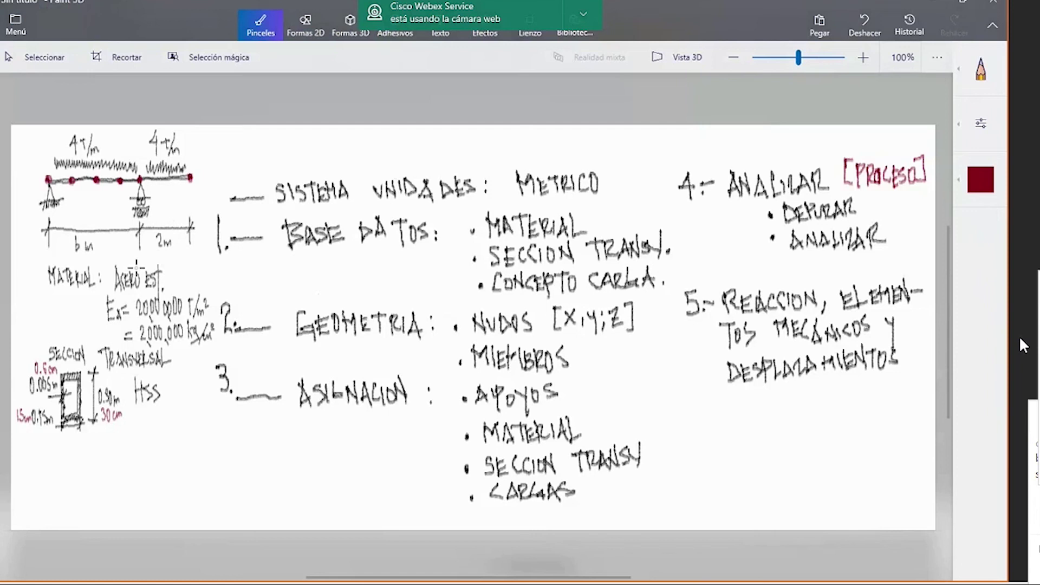
pyautogui.click(1035, 417)
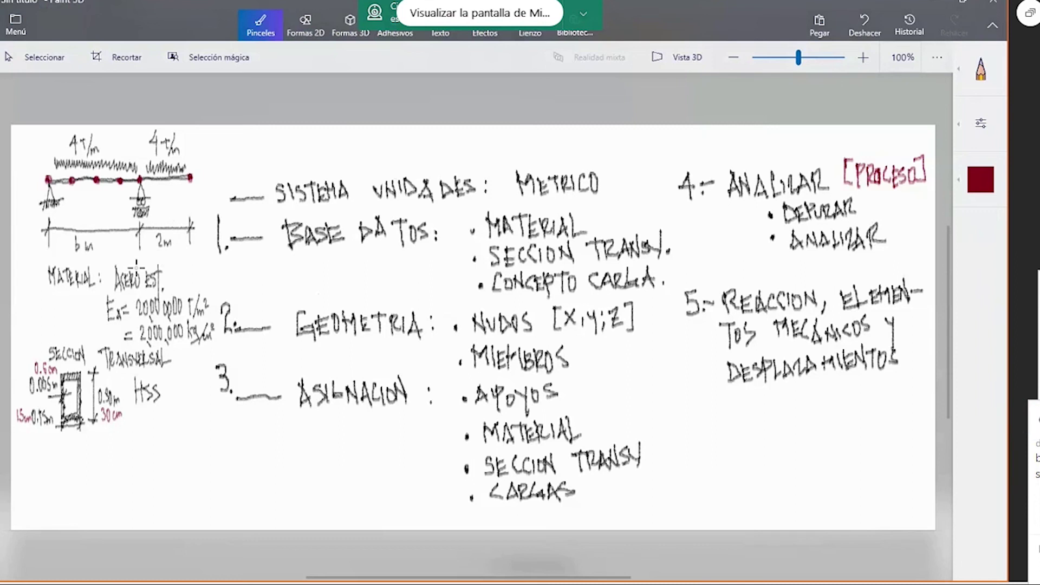